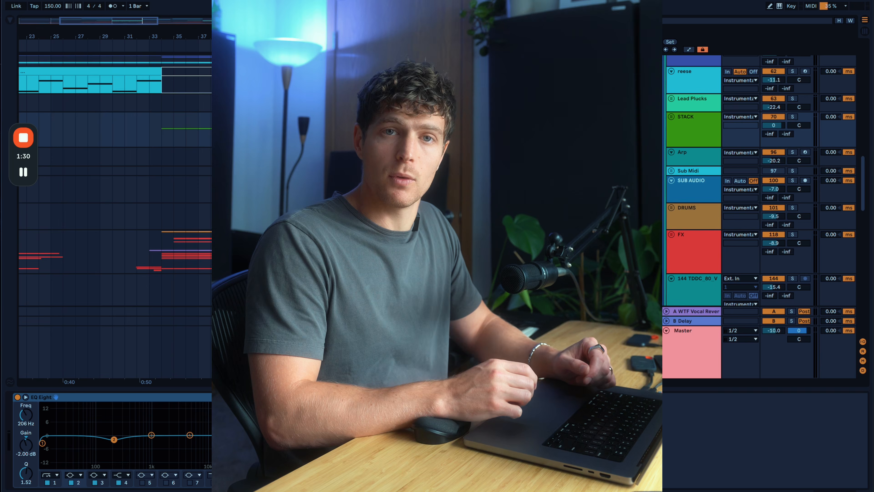
Play the drop and expand the STACK group with its Chord / Bass subgroup collapsed
{"action": "key", "text": "space"}
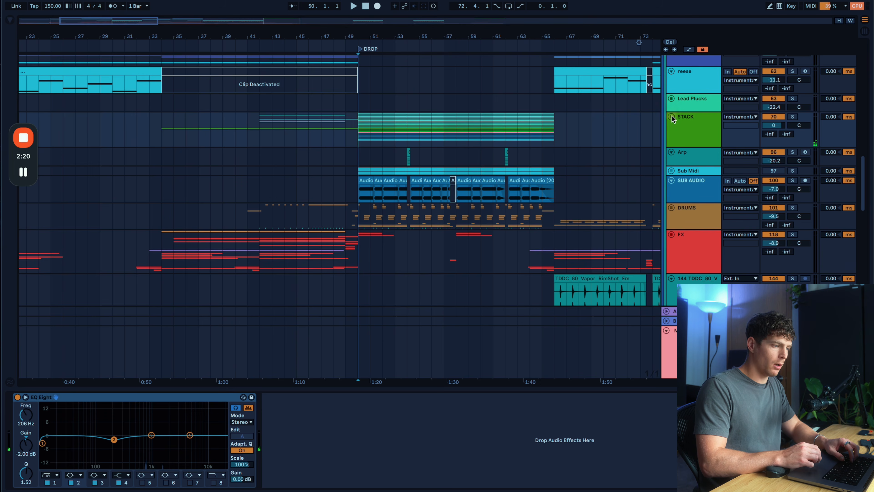
{"action": "left_click", "coordinate": [672, 117]}
{"action": "scroll", "coordinate": [485, 132], "scroll_direction": "down", "scroll_amount": 4}
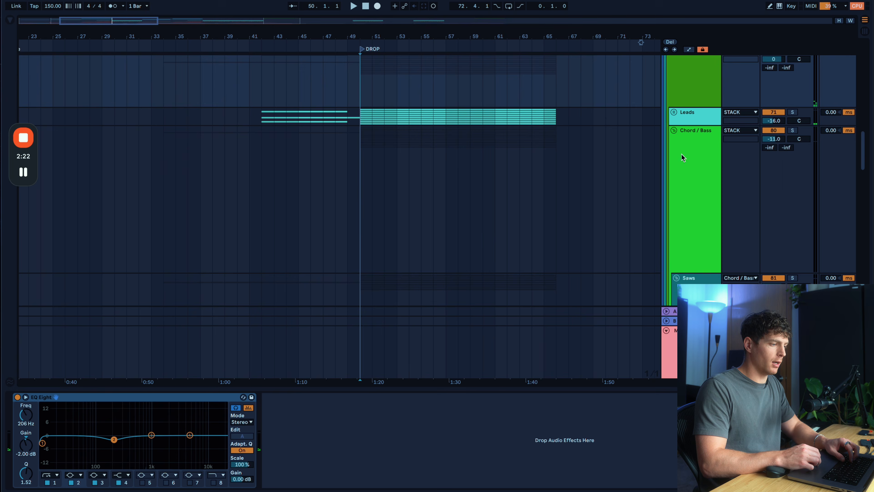
{"action": "left_click", "coordinate": [673, 130]}
{"action": "scroll", "coordinate": [673, 132], "scroll_direction": "up", "scroll_amount": 3}
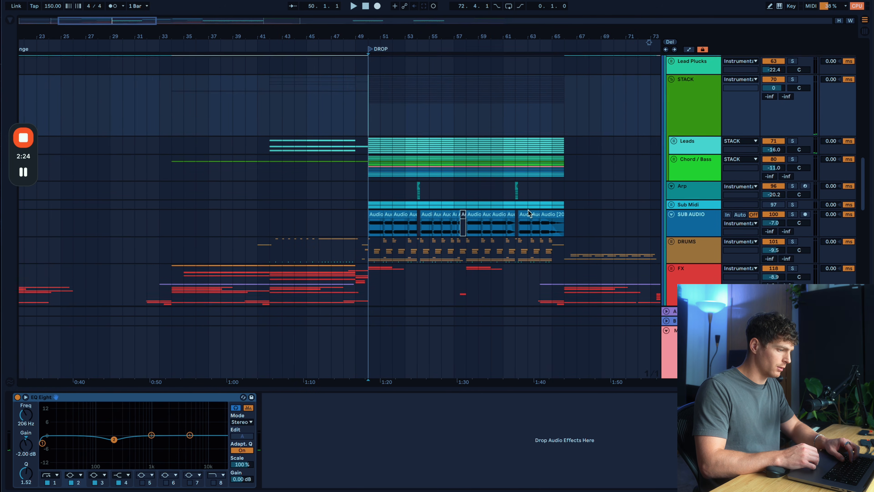
Go through the drop's parts one by one: Leads, SUB AUDIO, Arp, Fills Glitches, FX and DRUMS
{"action": "left_click", "coordinate": [708, 164]}
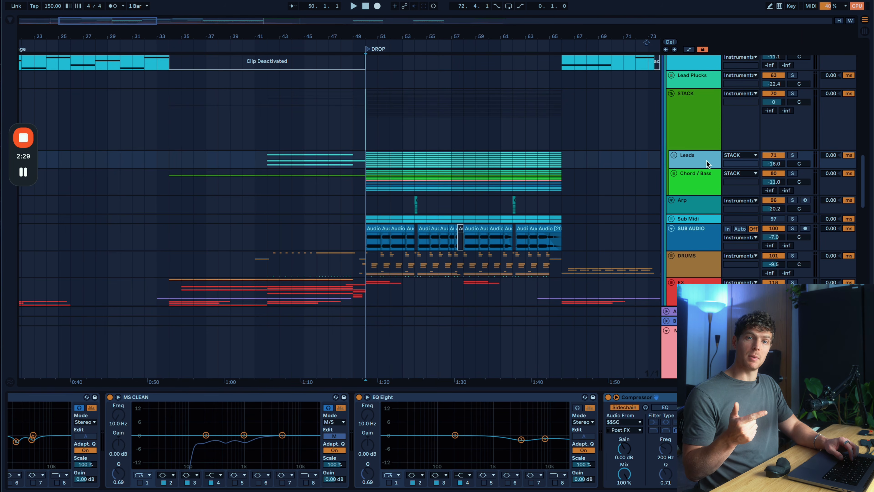
{"action": "left_click", "coordinate": [684, 248]}
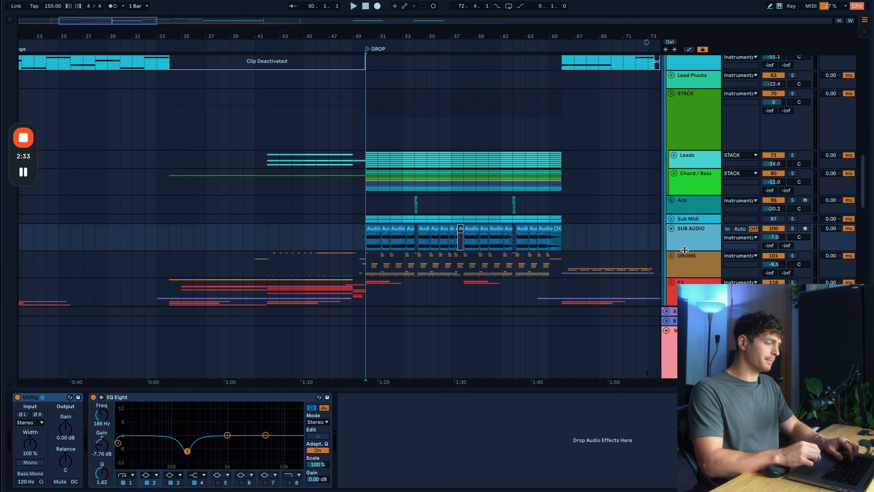
{"action": "left_click", "coordinate": [694, 203]}
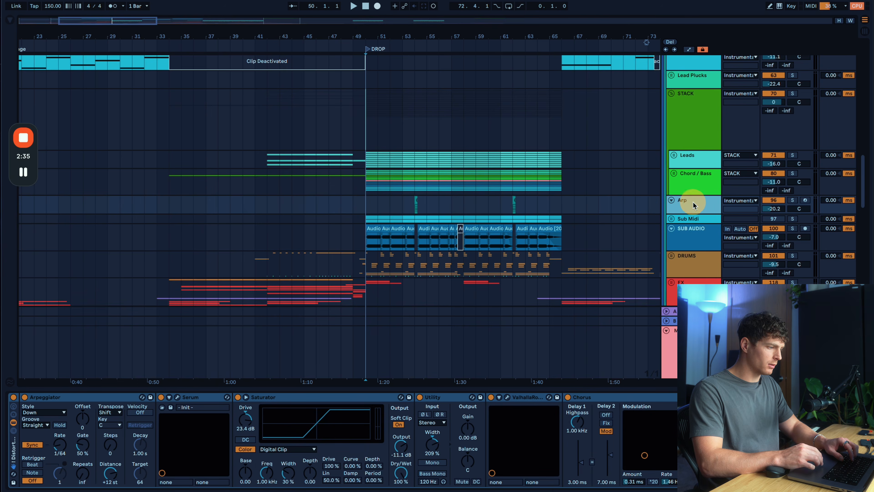
{"action": "scroll", "coordinate": [693, 200], "scroll_direction": "down", "scroll_amount": 6}
{"action": "left_click", "coordinate": [697, 163]}
{"action": "scroll", "coordinate": [697, 163], "scroll_direction": "up", "scroll_amount": 4}
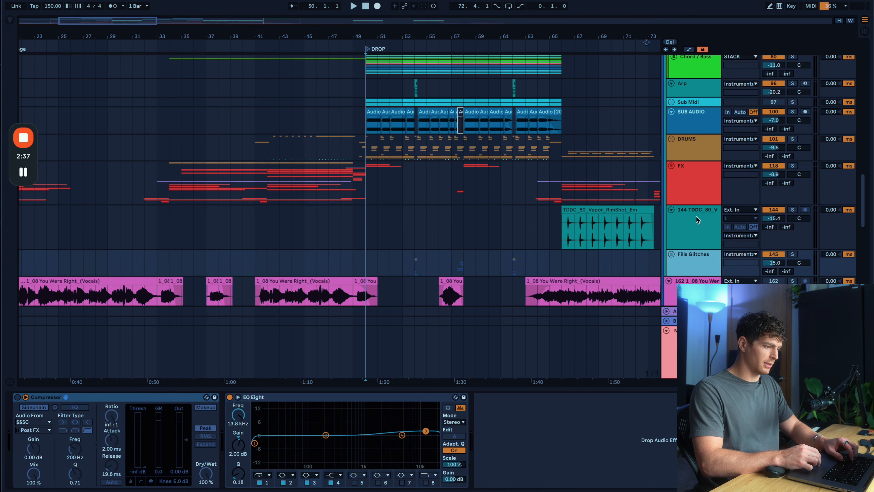
{"action": "left_click", "coordinate": [692, 176]}
{"action": "left_click", "coordinate": [693, 150]}
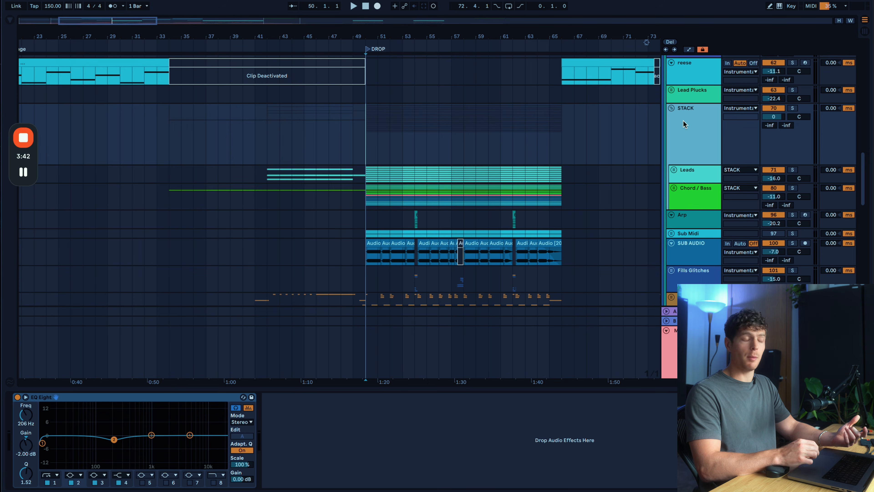
Review the device chains of the Leads, Chord / Bass, Sub Midi and SUB AUDIO tracks in turn
{"action": "left_click", "coordinate": [693, 180]}
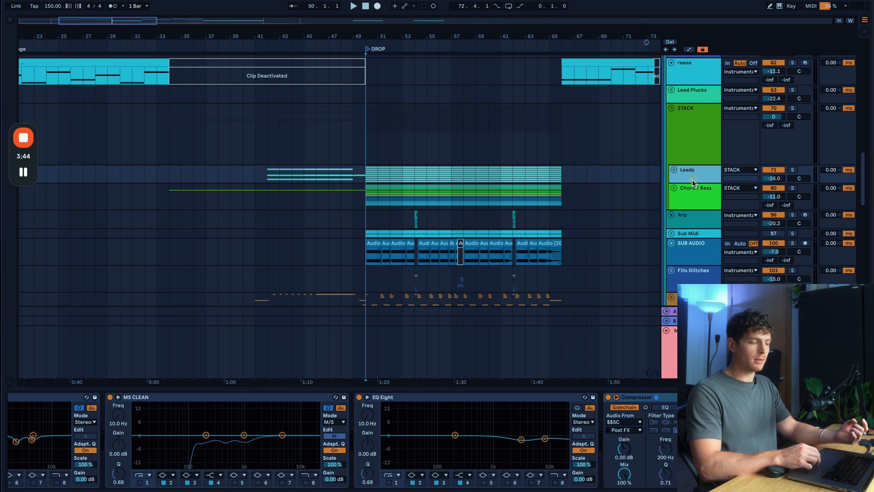
{"action": "left_click", "coordinate": [689, 205]}
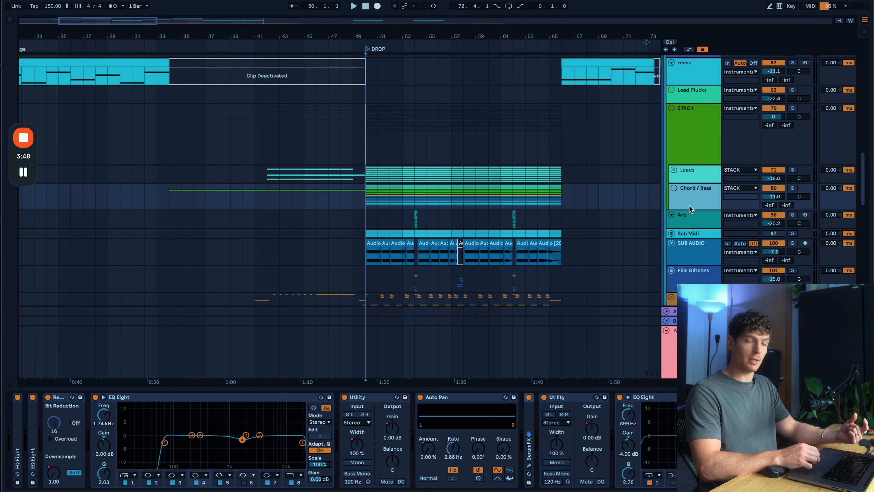
{"action": "left_click", "coordinate": [680, 236]}
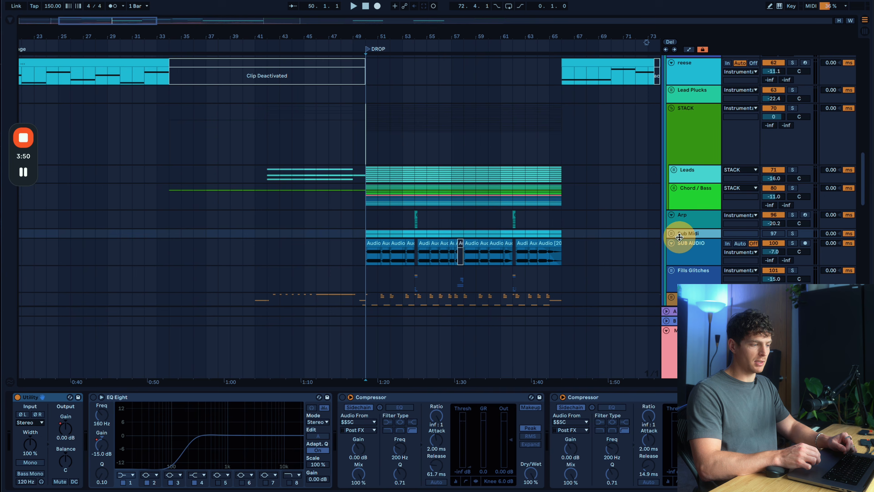
{"action": "left_click", "coordinate": [680, 253]}
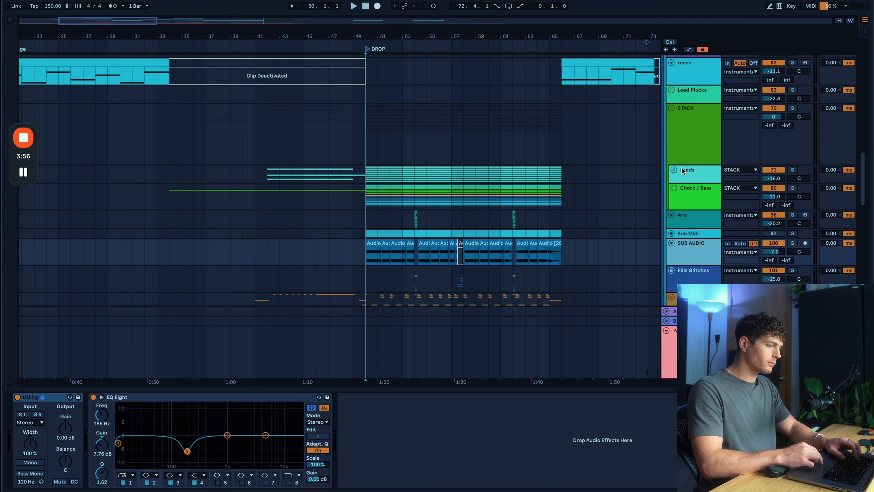
Expand the Leads group and play it soloed from the DROP marker
{"action": "left_click", "coordinate": [674, 169]}
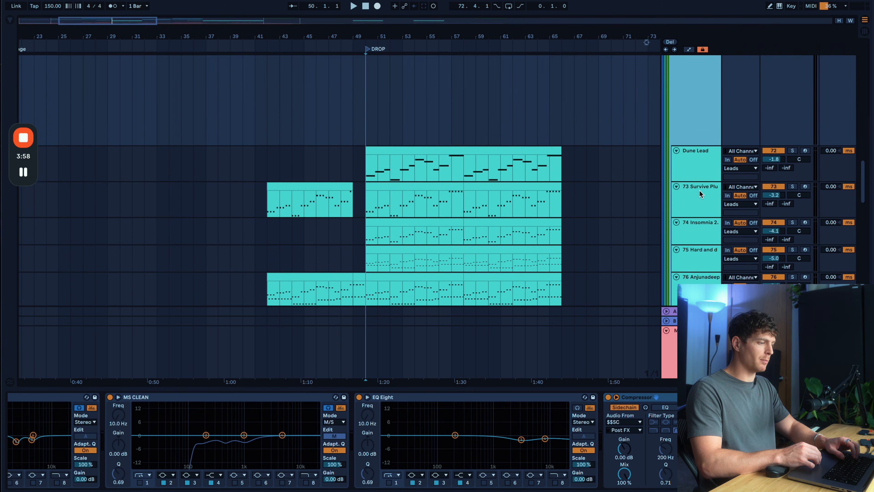
{"action": "scroll", "coordinate": [699, 190], "scroll_direction": "up", "scroll_amount": 6}
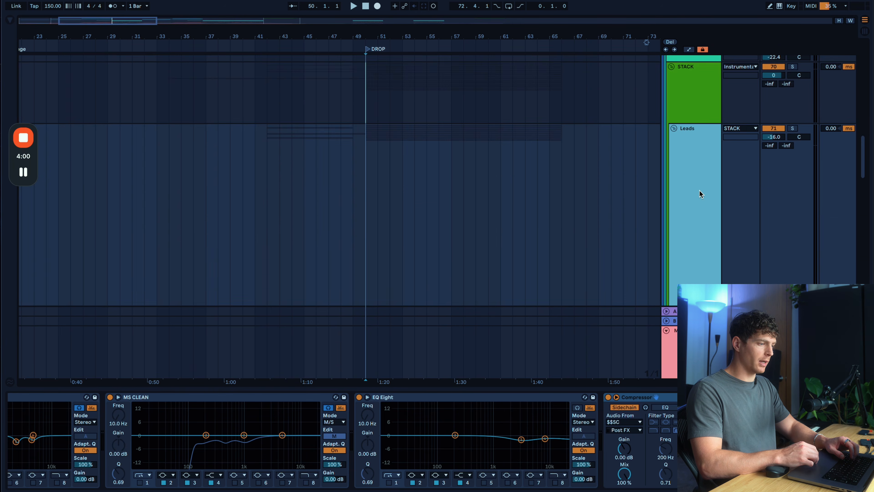
{"action": "left_click", "coordinate": [371, 203]}
{"action": "scroll", "coordinate": [361, 203], "scroll_direction": "down", "scroll_amount": 5}
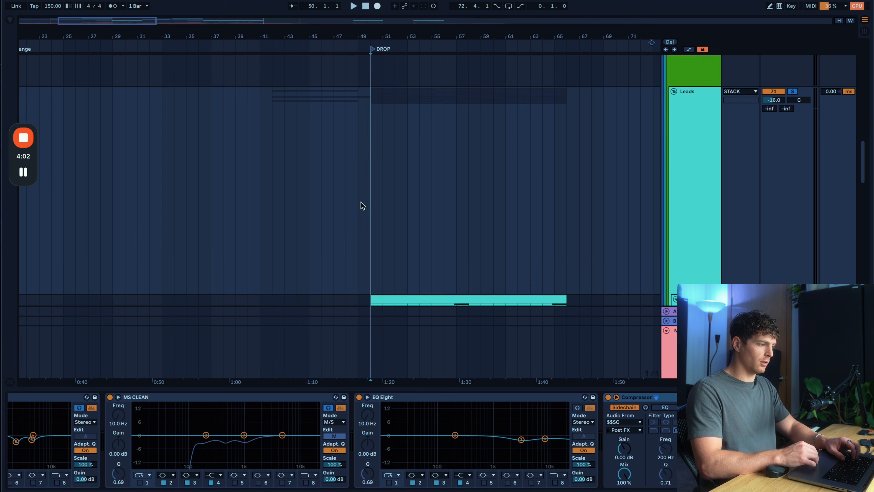
{"action": "key", "text": "space"}
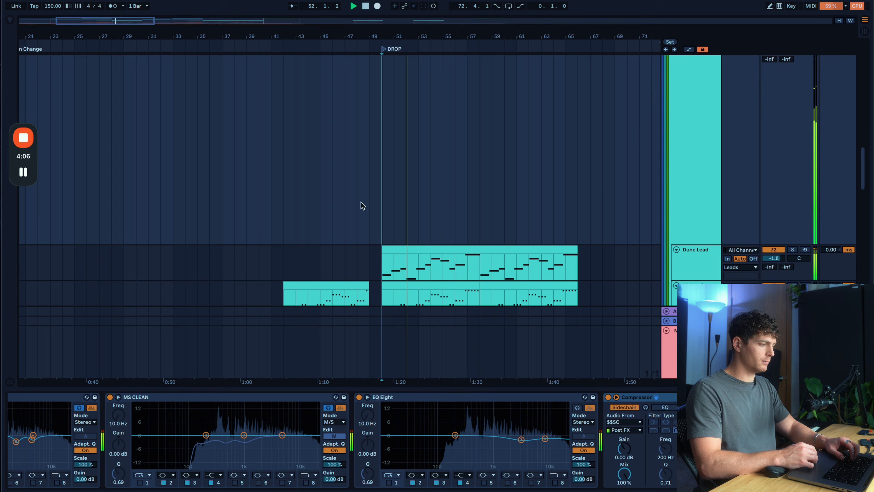
Collapse the Leads group and play the Chord / Bass group soloed from the DROP marker
{"action": "scroll", "coordinate": [617, 179], "scroll_direction": "up", "scroll_amount": 3}
{"action": "left_click", "coordinate": [673, 99]}
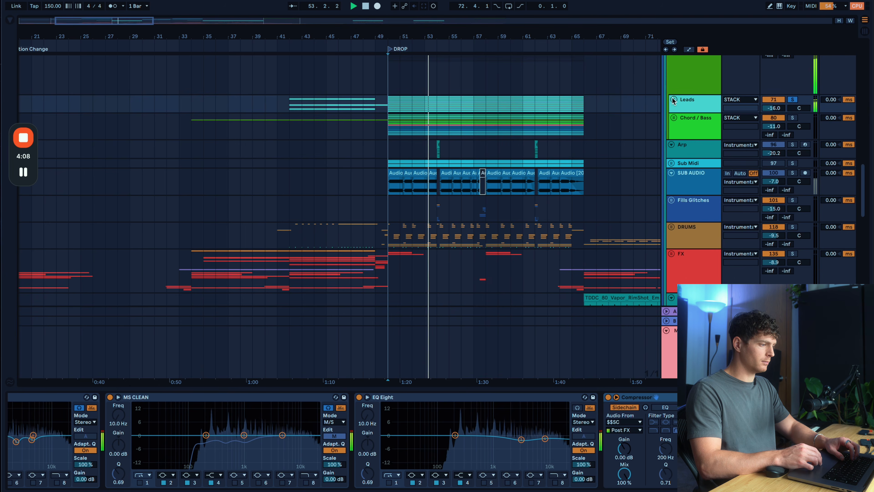
{"action": "left_click", "coordinate": [684, 130]}
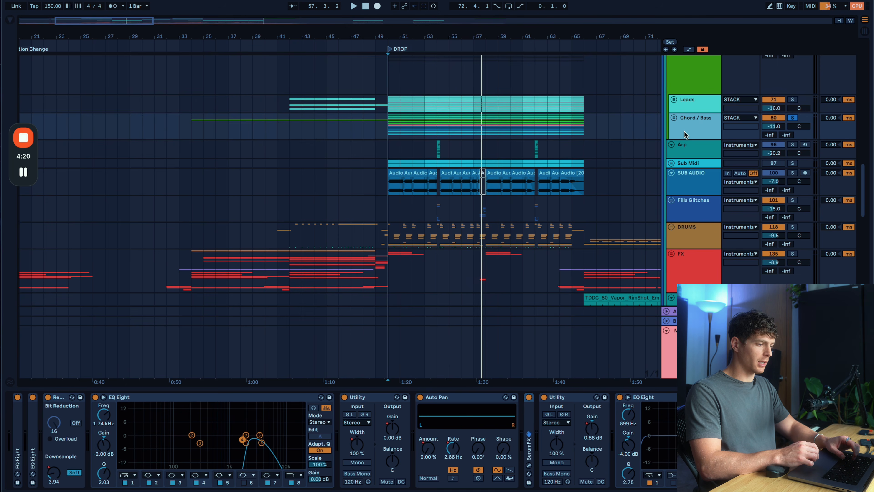
{"action": "left_click", "coordinate": [391, 127]}
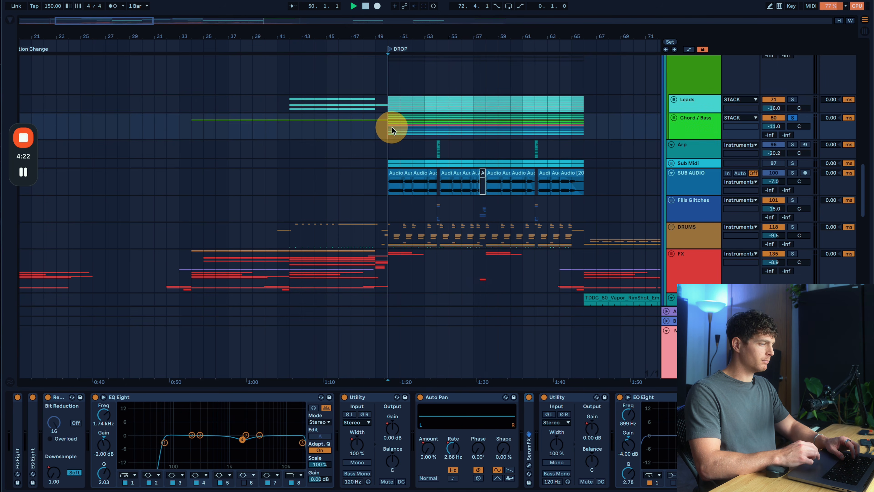
{"action": "key", "text": "space"}
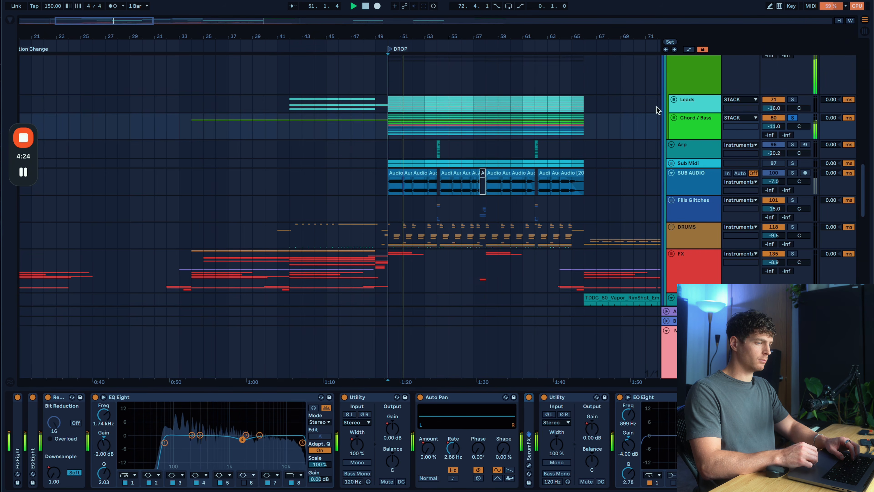
Expand Chord / Bass with its Saws and mid bass subgroups collapsed, and play Saws soloed from the drop
{"action": "left_click", "coordinate": [674, 117]}
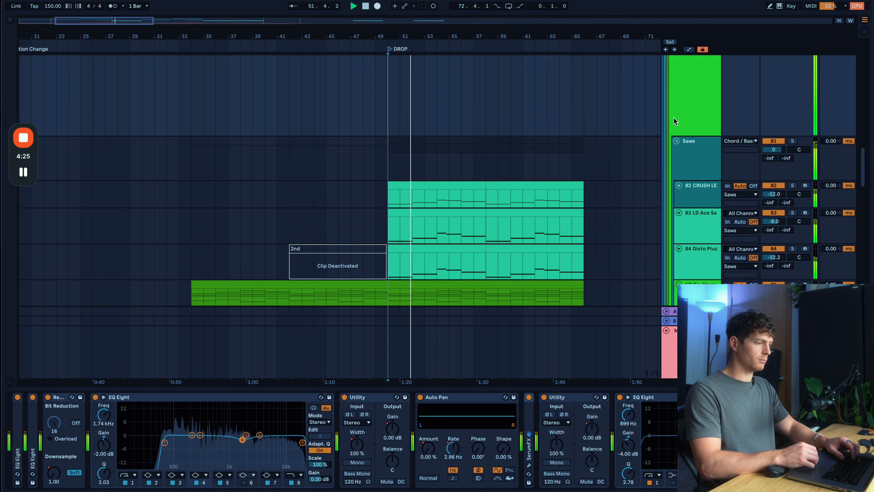
{"action": "left_click", "coordinate": [676, 141]}
{"action": "left_click", "coordinate": [676, 159]}
{"action": "left_click", "coordinate": [697, 141]}
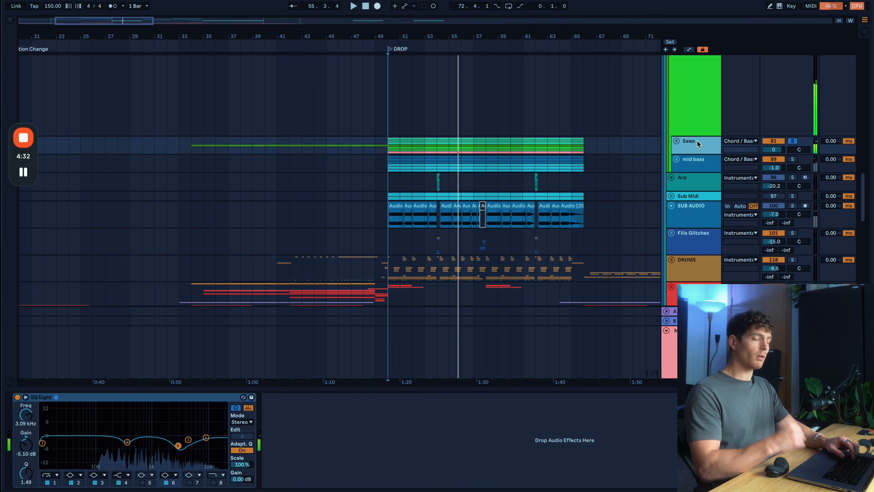
{"action": "key", "text": "s"}
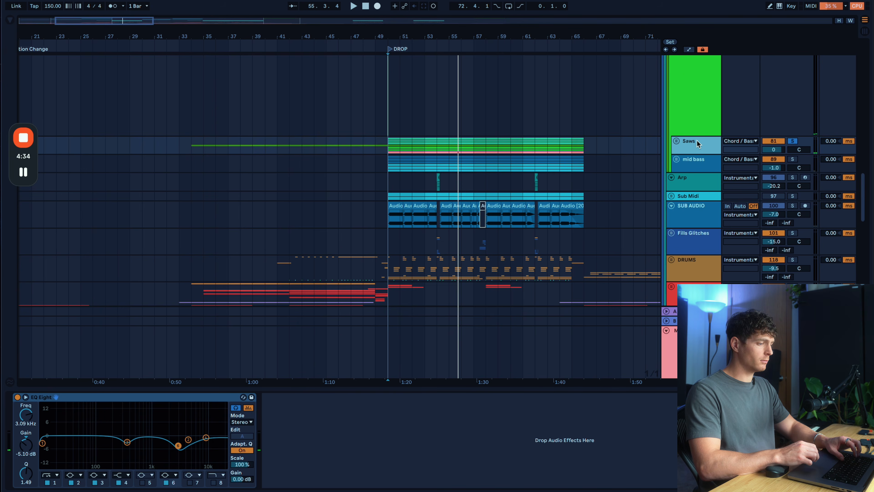
{"action": "key", "text": "space"}
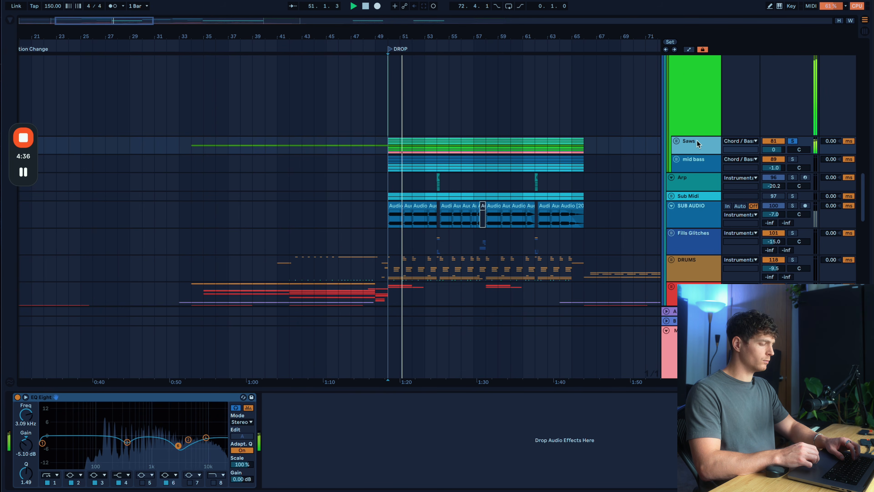
Listen to the mid bass group and the SUB AUDIO track separately in solo from the drop
{"action": "left_click", "coordinate": [699, 167]}
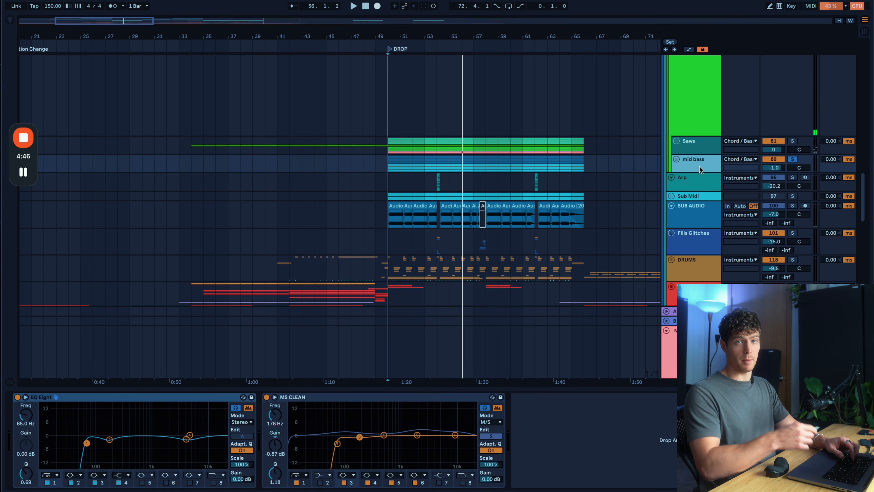
{"action": "key", "text": "space"}
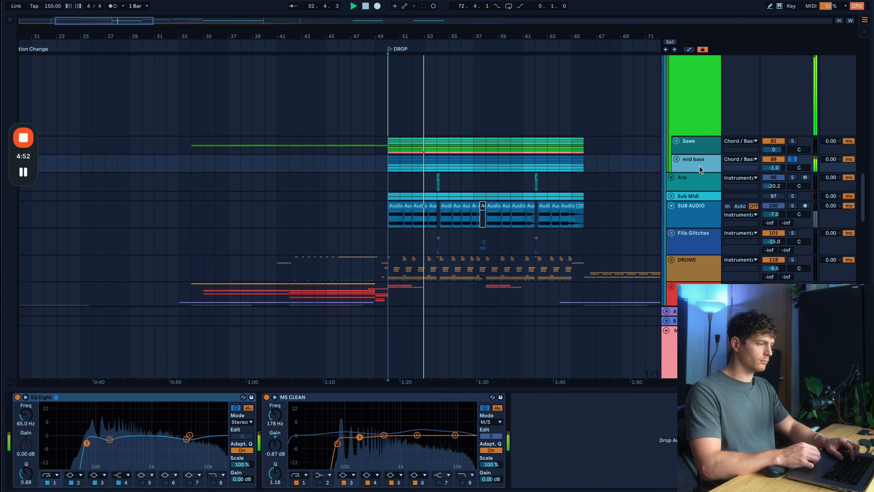
{"action": "key", "text": "space"}
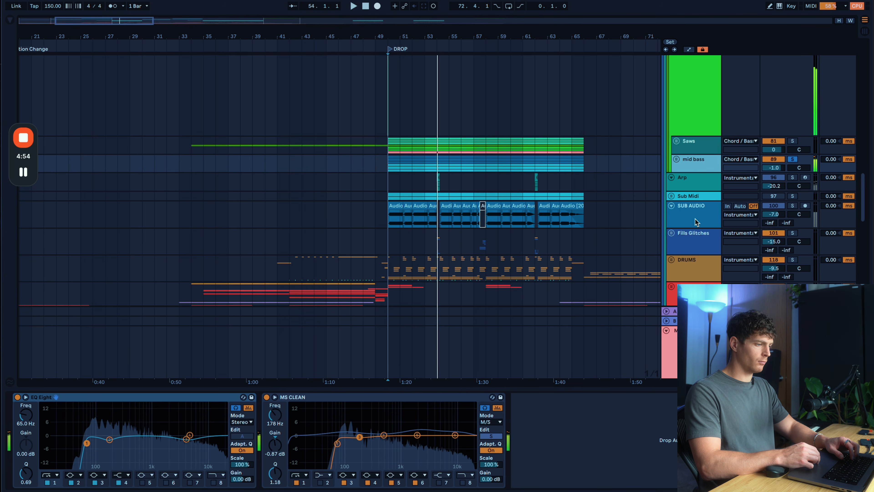
{"action": "left_click", "coordinate": [696, 217]}
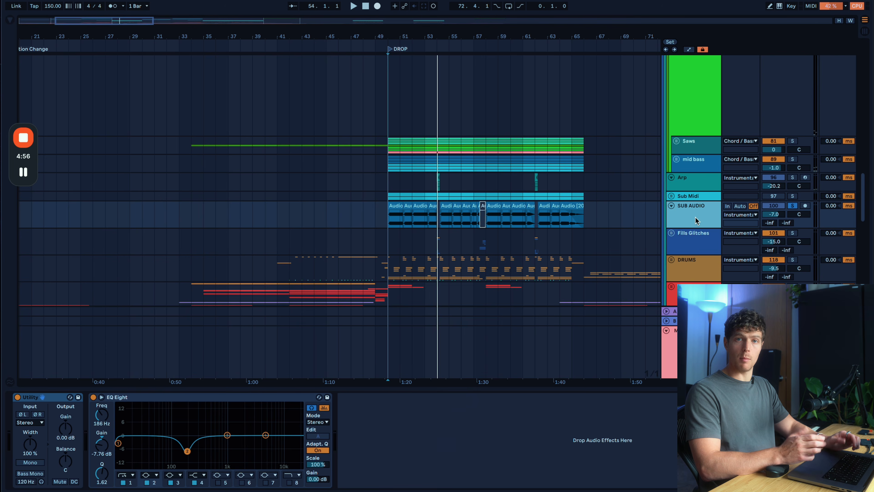
{"action": "key", "text": "space"}
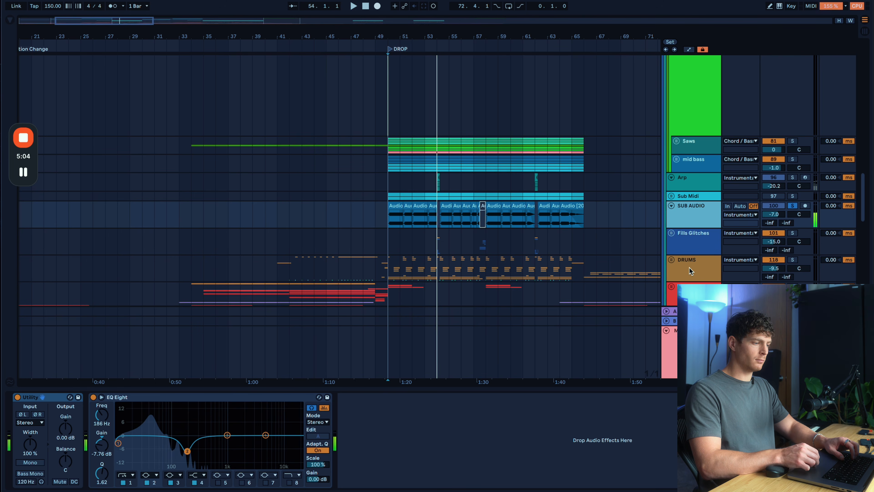
Solo the DRUMS and FX groups together and play them from the drop
{"action": "left_click", "coordinate": [705, 271]}
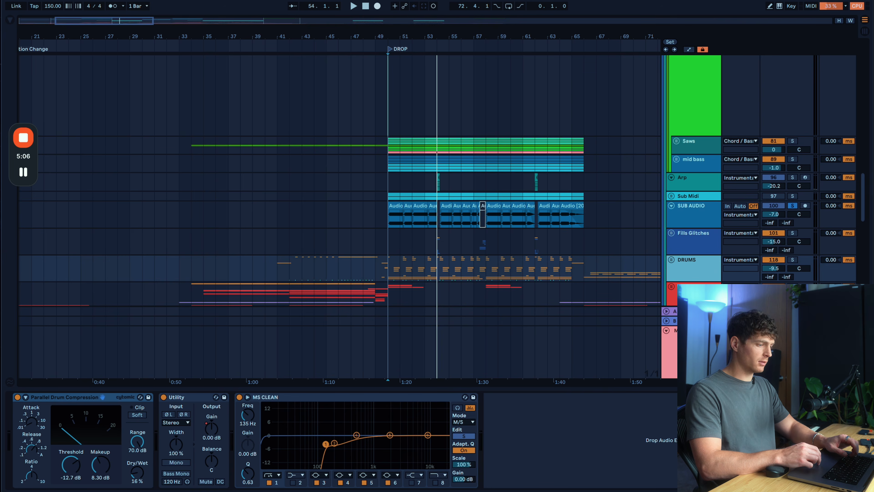
{"action": "left_click", "coordinate": [704, 295], "text": "shift"}
{"action": "key", "text": "s"}
{"action": "key", "text": "space"}
Expand the Leads group and select all of its tracks from ARP up to Dune Lead
{"action": "scroll", "coordinate": [704, 295], "scroll_direction": "down", "scroll_amount": 3}
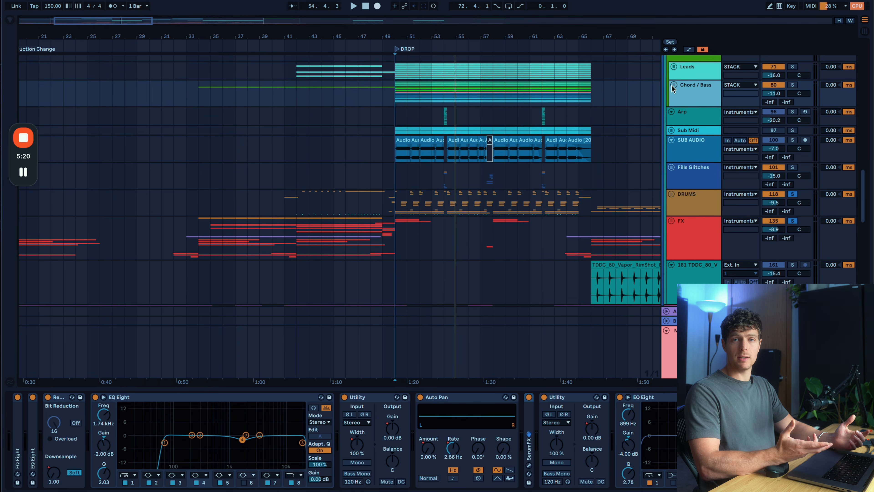
{"action": "scroll", "coordinate": [674, 88], "scroll_direction": "up", "scroll_amount": 1}
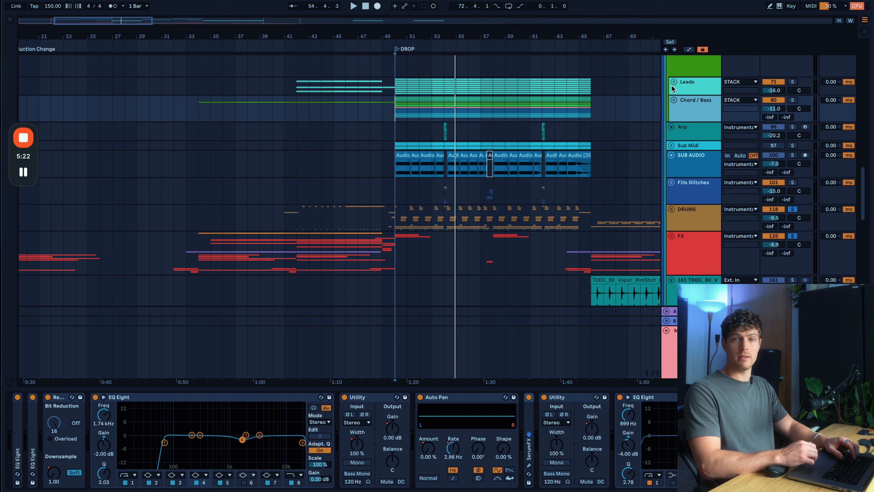
{"action": "left_click", "coordinate": [672, 85]}
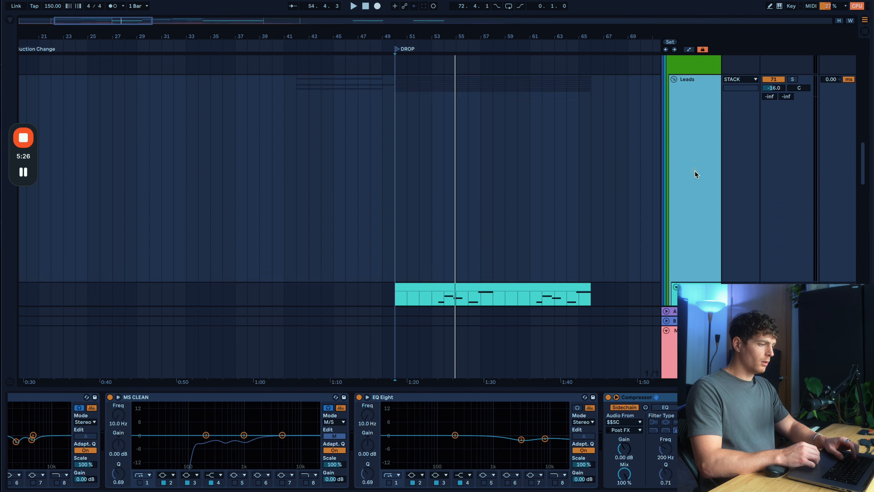
{"action": "scroll", "coordinate": [694, 170], "scroll_direction": "down", "scroll_amount": 5}
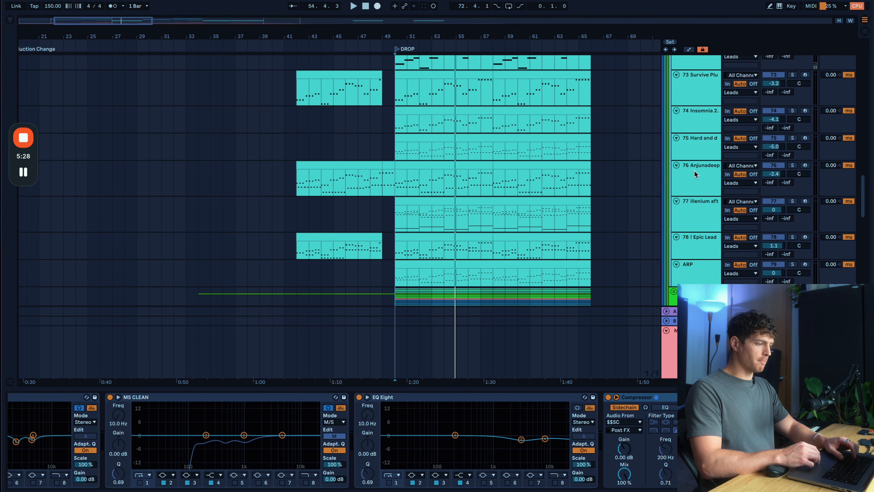
{"action": "left_click", "coordinate": [690, 279]}
{"action": "scroll", "coordinate": [689, 278], "scroll_direction": "up", "scroll_amount": 3}
{"action": "left_click", "coordinate": [694, 100]}
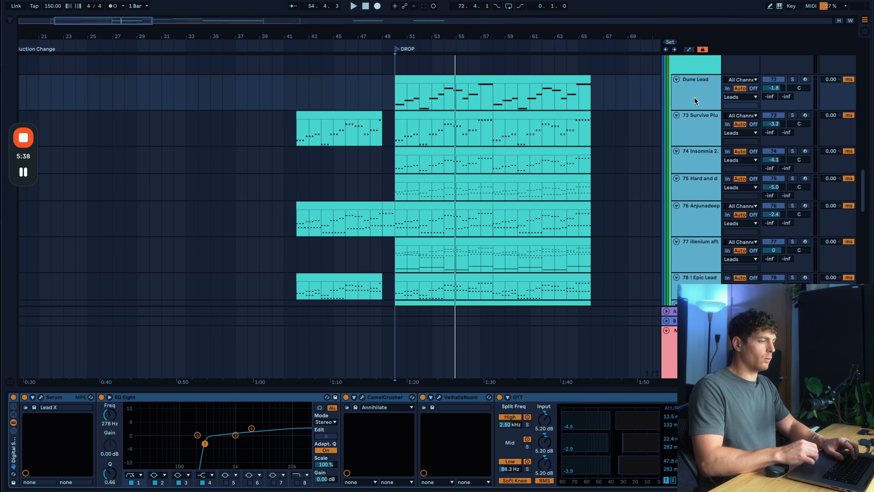
Play the whole Leads group soloed from the drop and look over its layered tracks
{"action": "scroll", "coordinate": [695, 101], "scroll_direction": "up", "scroll_amount": 5}
{"action": "left_click", "coordinate": [694, 149]}
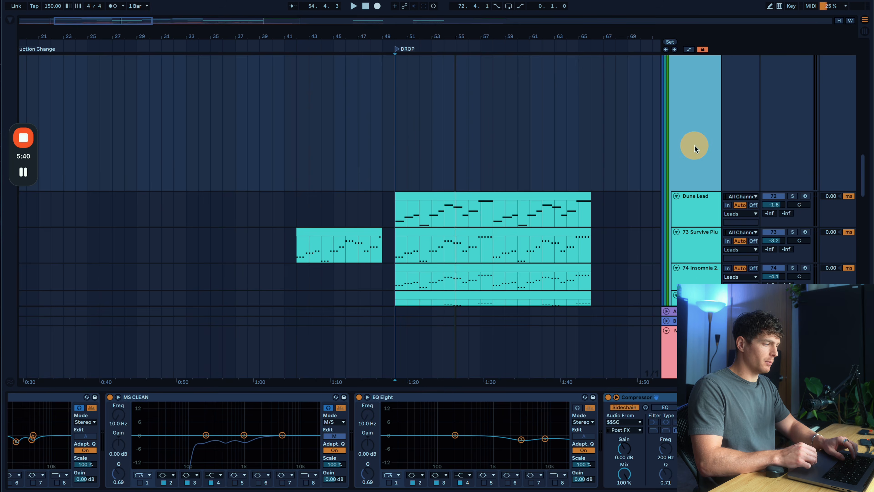
{"action": "scroll", "coordinate": [396, 147], "scroll_direction": "up", "scroll_amount": 3}
{"action": "left_click", "coordinate": [395, 146]}
{"action": "key", "text": "space"}
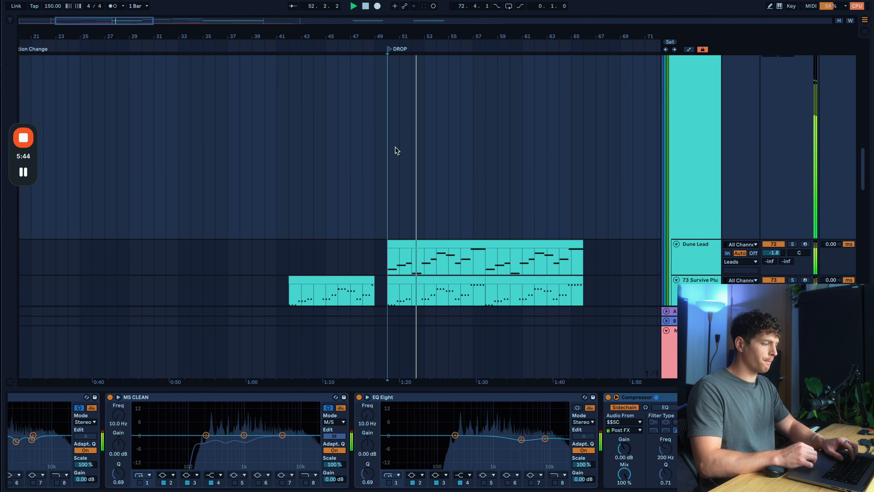
{"action": "scroll", "coordinate": [396, 150], "scroll_direction": "down", "scroll_amount": 5}
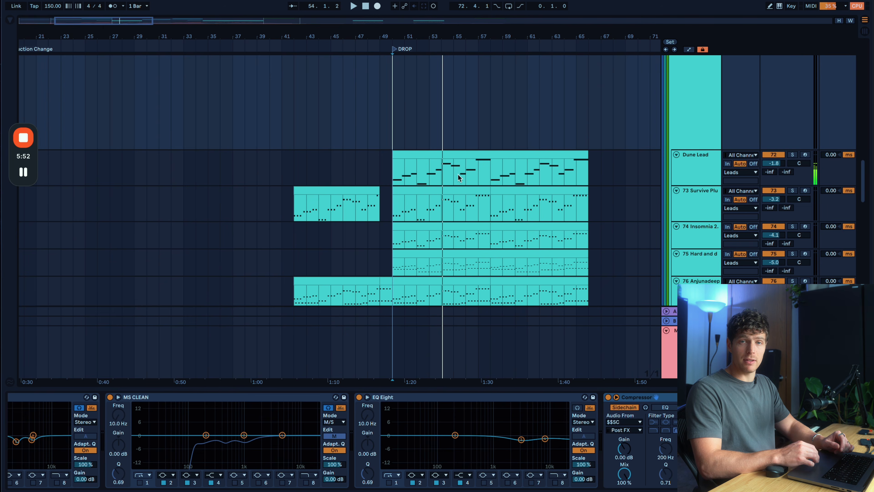
{"action": "scroll", "coordinate": [458, 175], "scroll_direction": "down", "scroll_amount": 2}
{"action": "scroll", "coordinate": [458, 176], "scroll_direction": "down", "scroll_amount": 3}
{"action": "scroll", "coordinate": [457, 174], "scroll_direction": "down", "scroll_amount": 3}
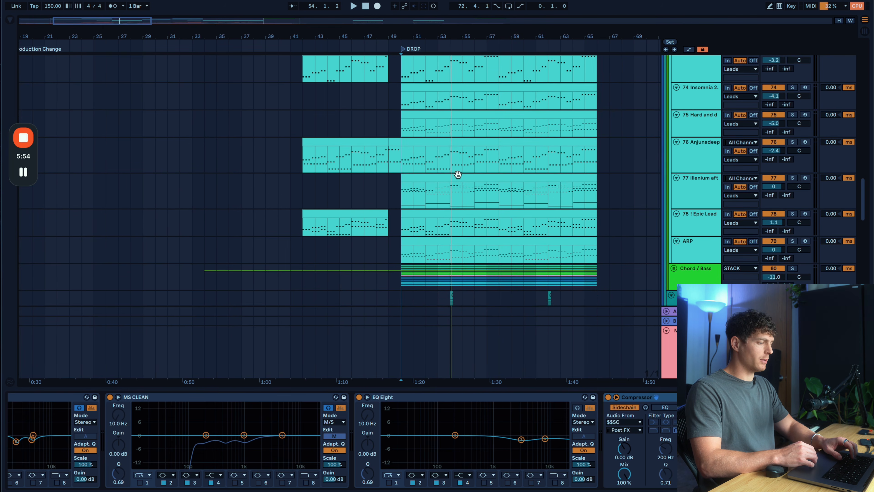
{"action": "scroll", "coordinate": [458, 174], "scroll_direction": "up", "scroll_amount": 2}
{"action": "scroll", "coordinate": [458, 174], "scroll_direction": "up", "scroll_amount": 2}
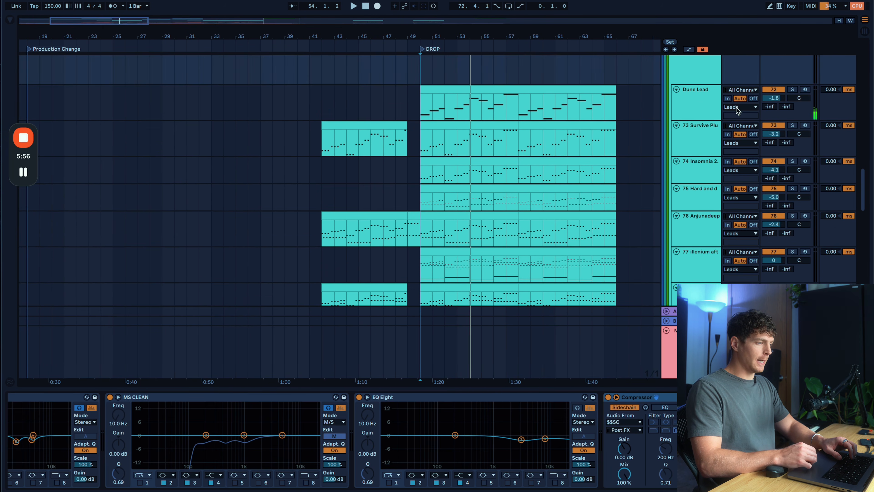
Listen to Dune Lead and the Survive Plu track separately in solo from the drop
{"action": "left_click", "coordinate": [701, 109]}
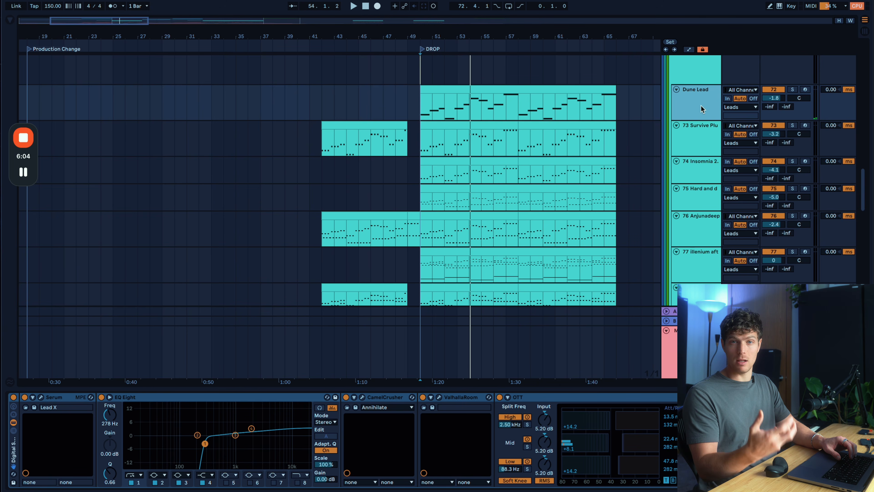
{"action": "key", "text": "s"}
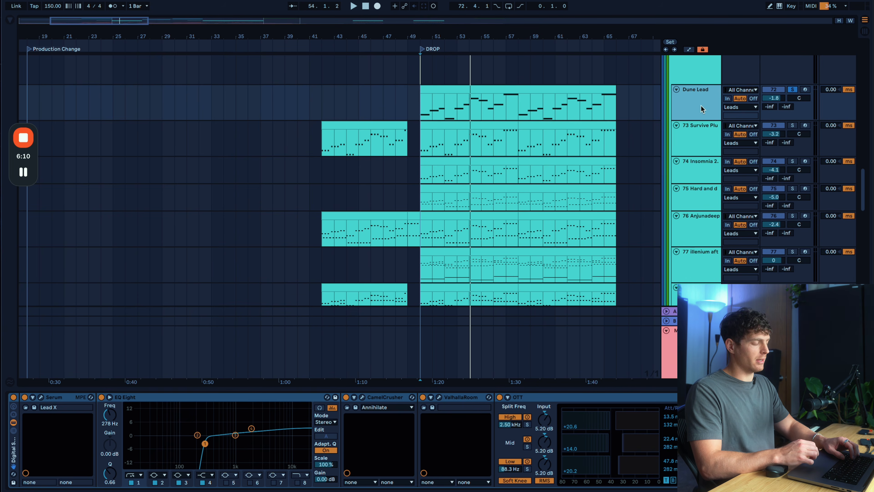
{"action": "key", "text": "space"}
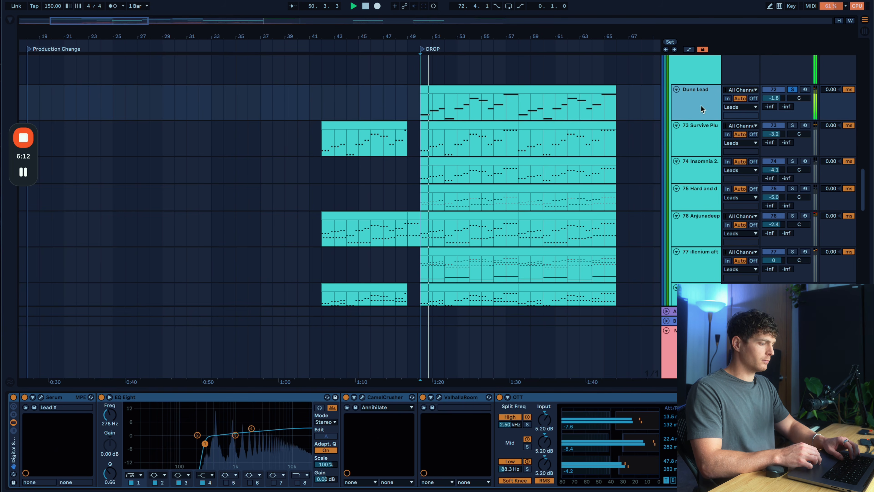
{"action": "left_click", "coordinate": [698, 146]}
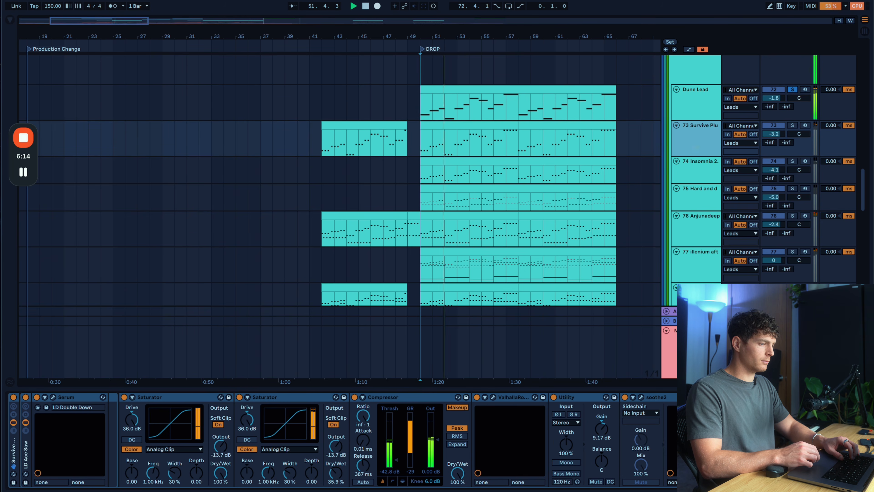
{"action": "key", "text": "space"}
{"action": "key", "text": "space"}
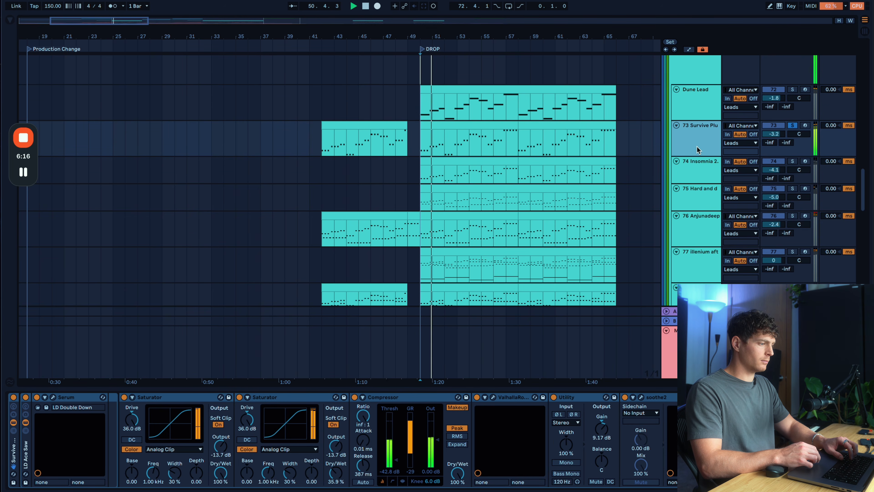
Listen to the Insomnia 2. and Hard and d tracks one after the other in solo from the drop
{"action": "left_click", "coordinate": [692, 174]}
{"action": "key", "text": "s"}
{"action": "key", "text": "space"}
{"action": "key", "text": "space"}
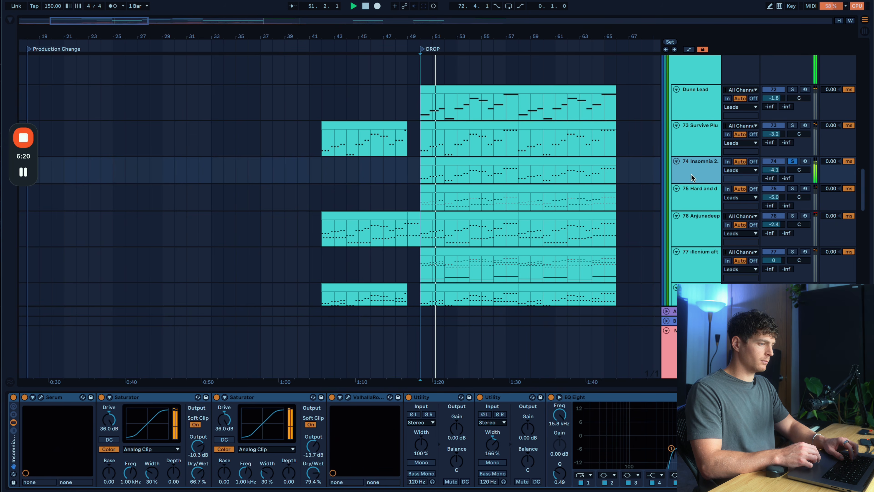
{"action": "left_click", "coordinate": [694, 216]}
{"action": "left_click", "coordinate": [696, 197]}
{"action": "key", "text": "s"}
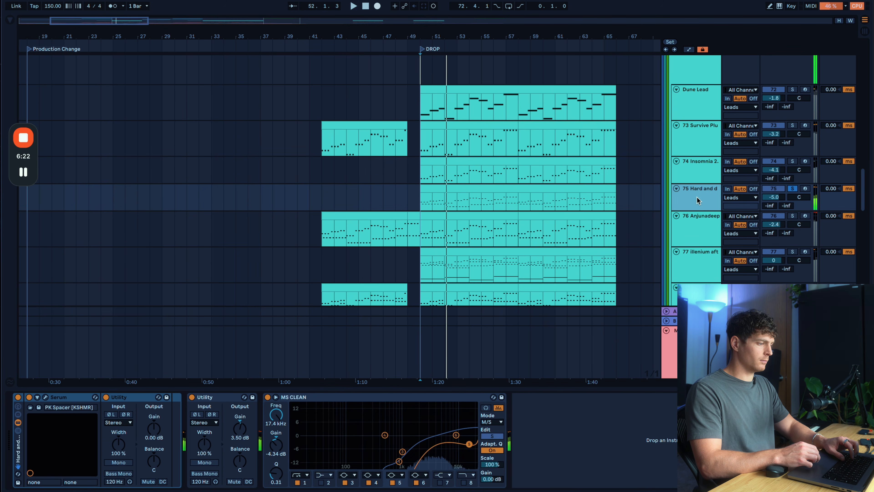
{"action": "key", "text": "space"}
{"action": "key", "text": "space"}
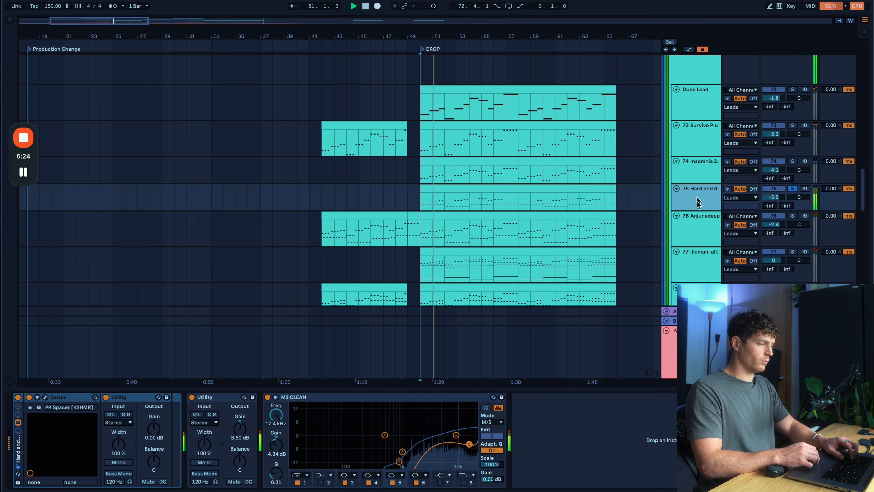
Listen to the Anjunadeep and illenium aft tracks one after the other in solo from the drop
{"action": "left_click", "coordinate": [694, 237]}
{"action": "key", "text": "s"}
{"action": "key", "text": "space"}
{"action": "key", "text": "space"}
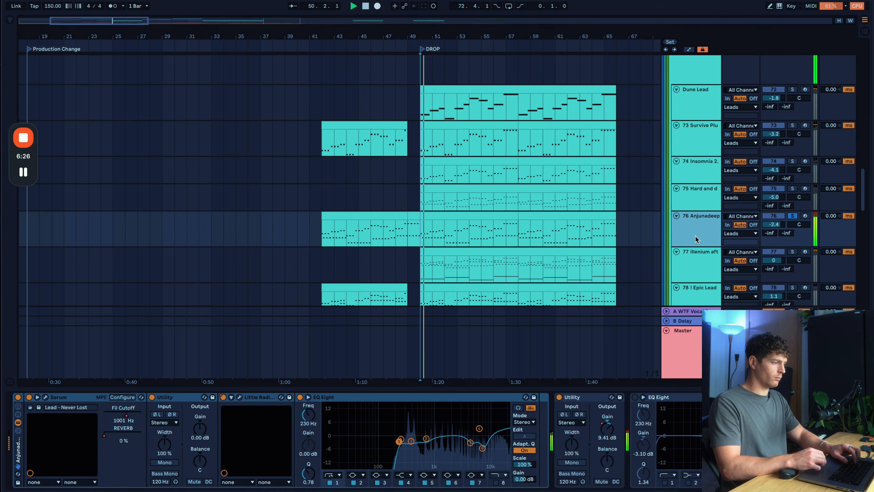
{"action": "scroll", "coordinate": [695, 238], "scroll_direction": "down", "scroll_amount": 2}
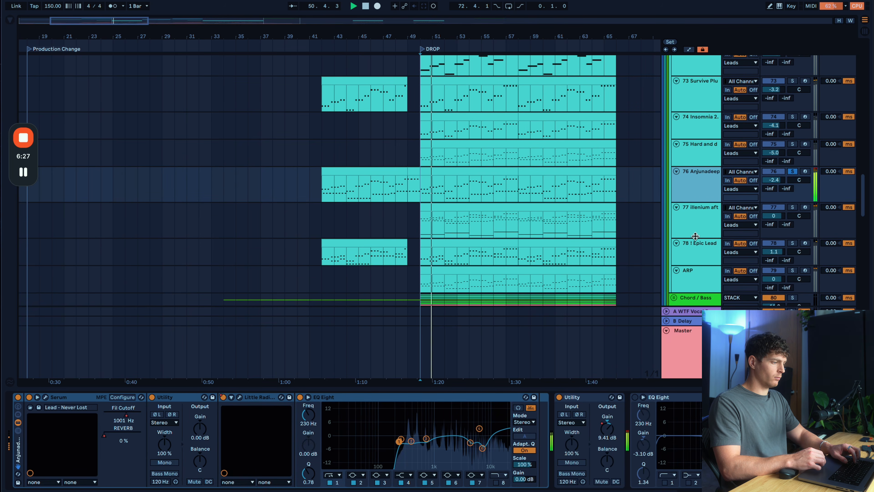
{"action": "left_click", "coordinate": [699, 212]}
{"action": "key", "text": "s"}
{"action": "key", "text": "space"}
{"action": "key", "text": "space"}
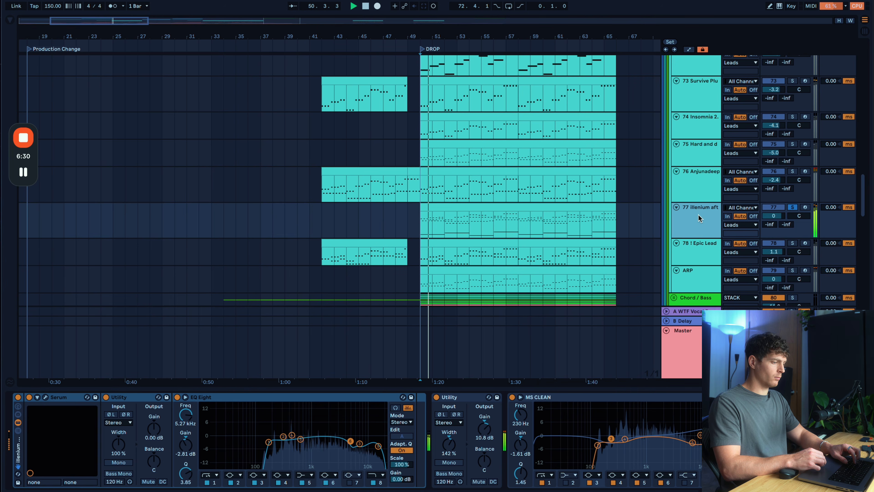
Listen to the ! Epic Lead and ARP tracks separately in solo from the drop, and stop playback
{"action": "left_click", "coordinate": [699, 251]}
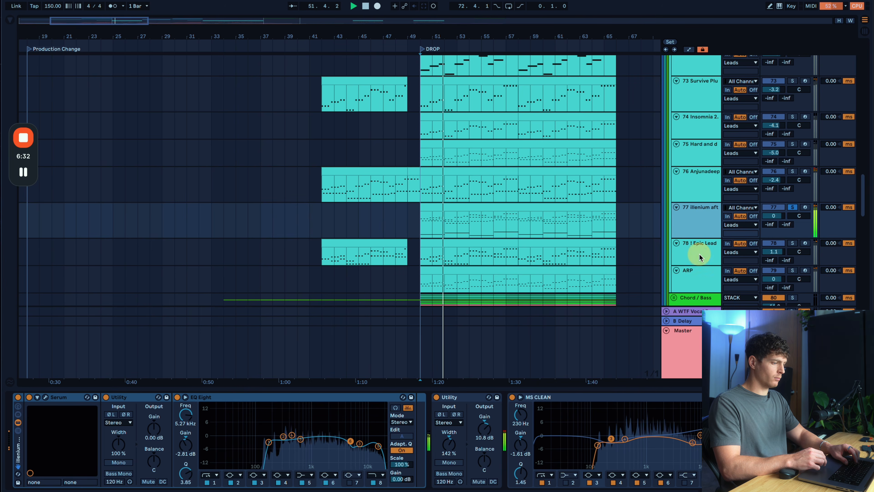
{"action": "key", "text": "s"}
{"action": "key", "text": "space"}
{"action": "key", "text": "space"}
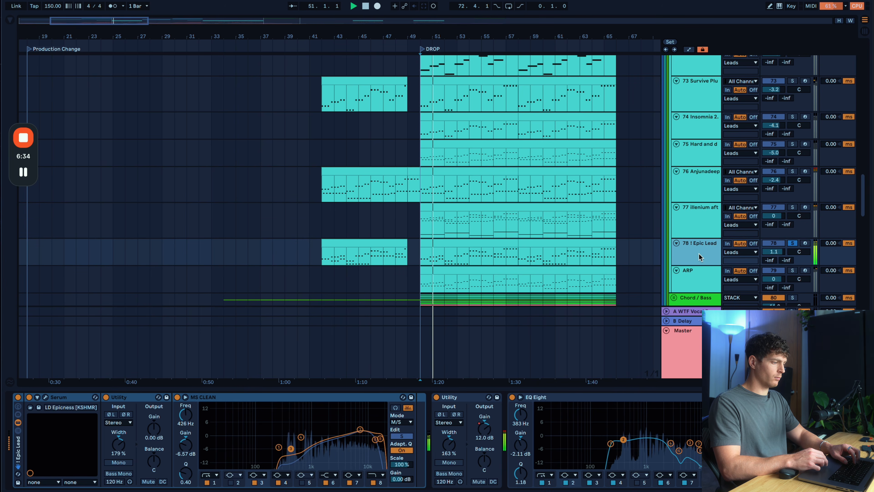
{"action": "left_click", "coordinate": [702, 283]}
{"action": "key", "text": "s"}
{"action": "key", "text": "space"}
{"action": "key", "text": "space"}
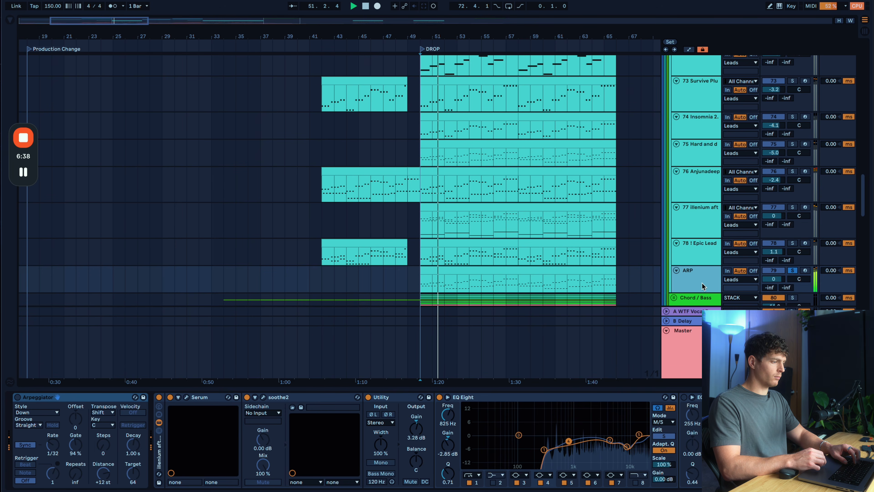
{"action": "key", "text": "space"}
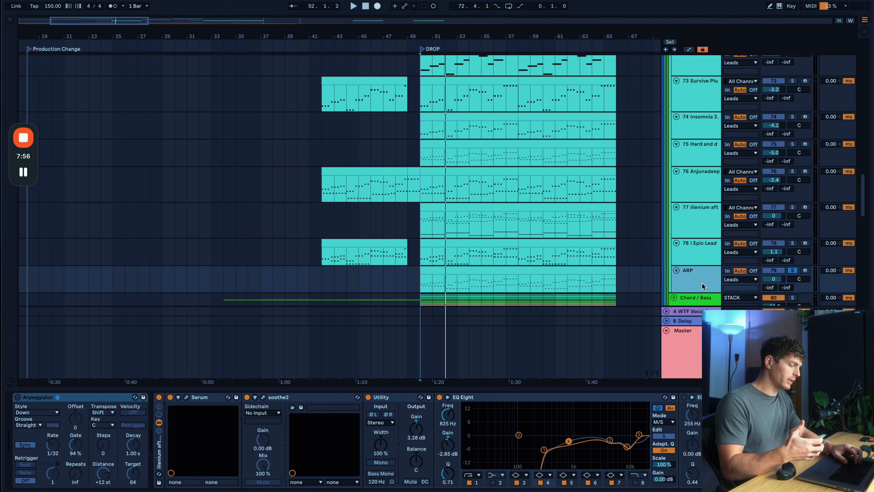
Turn off the ARP solo and move the Anjunadeep track below ! Epic Lead, directly above ARP
{"action": "scroll", "coordinate": [702, 283], "scroll_direction": "up", "scroll_amount": 1}
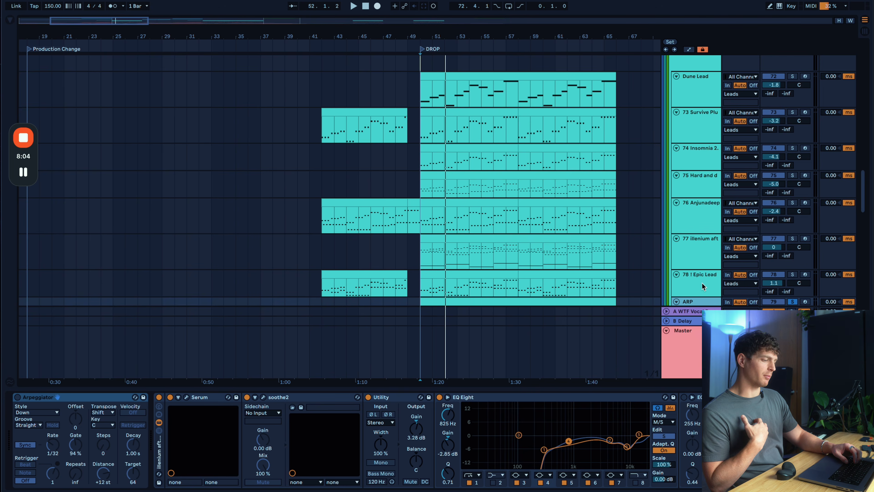
{"action": "key", "text": "s"}
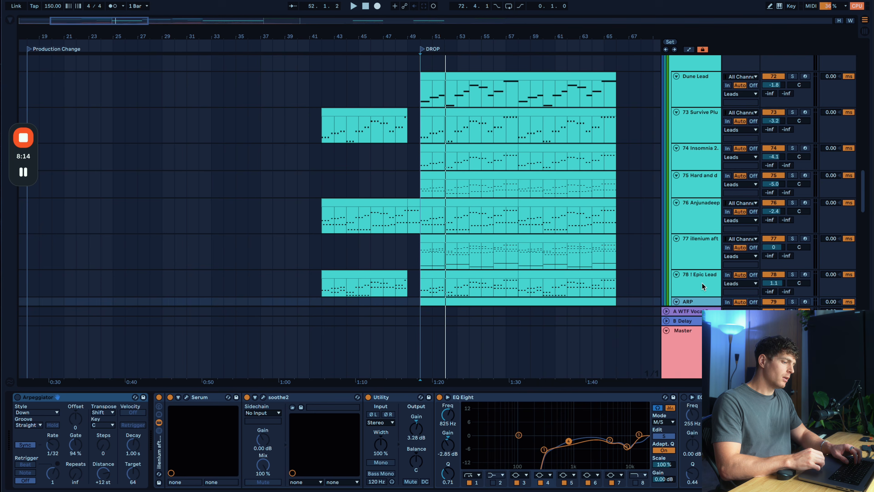
{"action": "scroll", "coordinate": [704, 272], "scroll_direction": "down", "scroll_amount": 3}
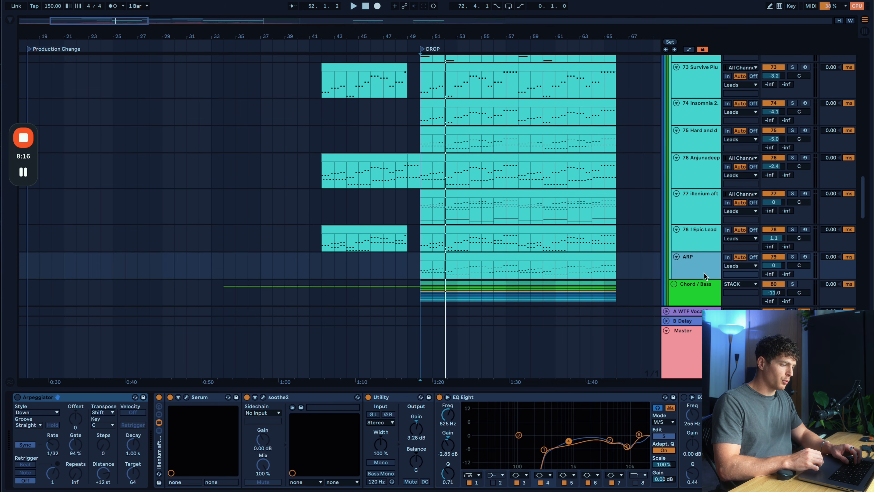
{"action": "left_click", "coordinate": [701, 171]}
{"action": "left_click_drag", "start_coordinate": [700, 172], "coordinate": [690, 243]}
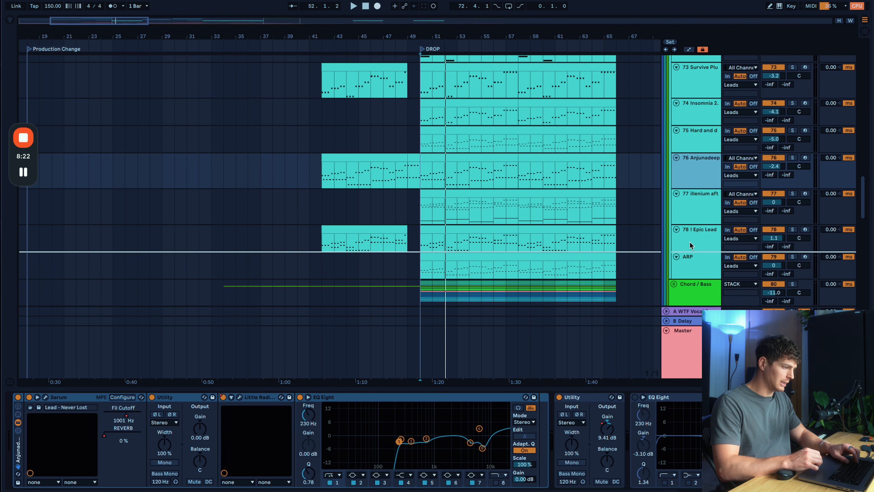
{"action": "left_click_drag", "start_coordinate": [690, 243], "coordinate": [690, 243]}
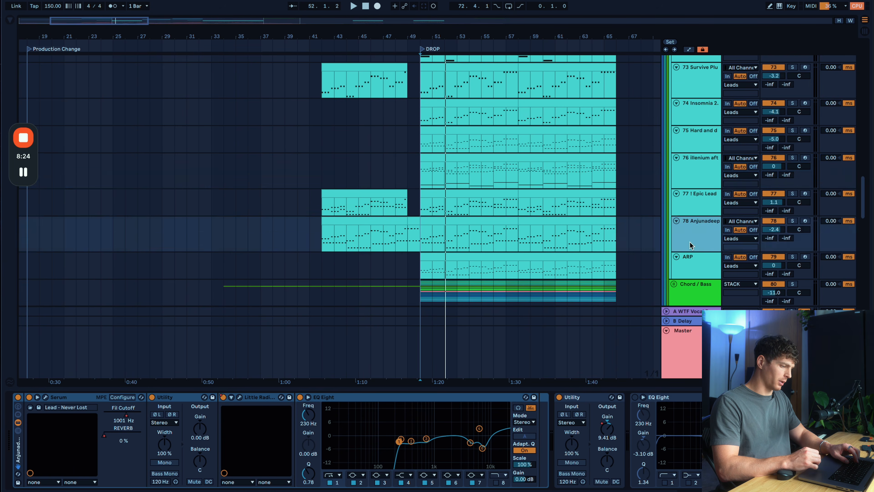
Solo the Anjunadeep track in its new place and play its clip from the drop
{"action": "scroll", "coordinate": [690, 242], "scroll_direction": "up", "scroll_amount": 1}
{"action": "scroll", "coordinate": [690, 241], "scroll_direction": "up", "scroll_amount": 1}
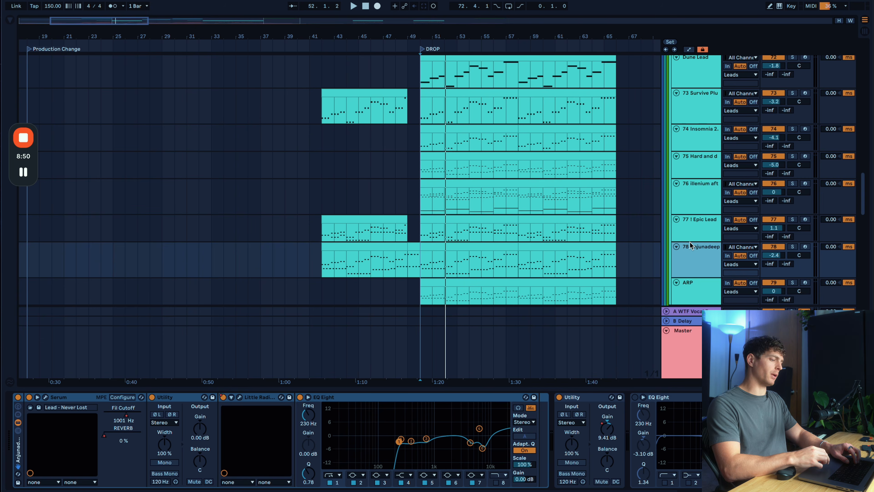
{"action": "left_click", "coordinate": [484, 244]}
{"action": "scroll", "coordinate": [485, 244], "scroll_direction": "down", "scroll_amount": 2}
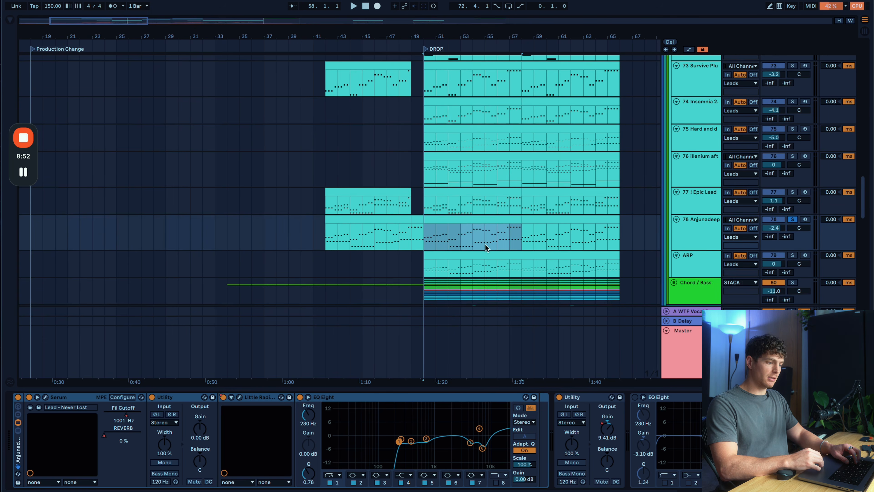
{"action": "key", "text": "space"}
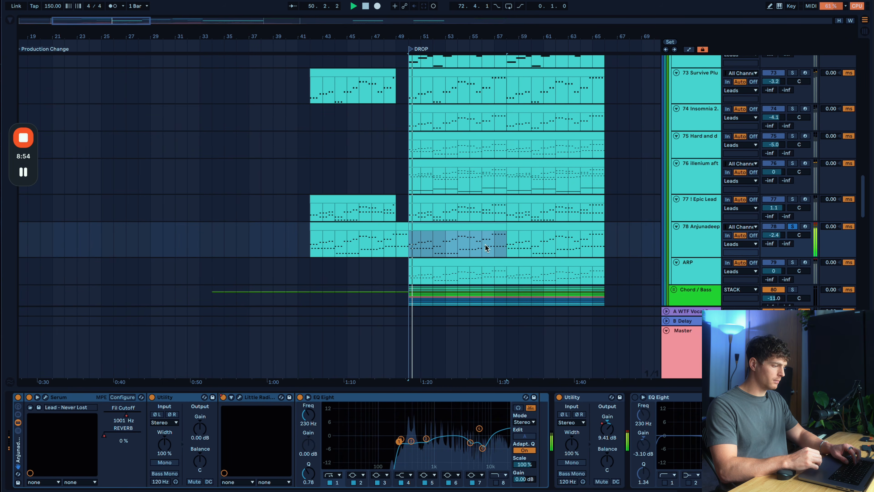
Play ARP soloed from the drop and add the Anjunadeep track to the solo to hear both together
{"action": "left_click", "coordinate": [501, 264]}
{"action": "left_click", "coordinate": [695, 269]}
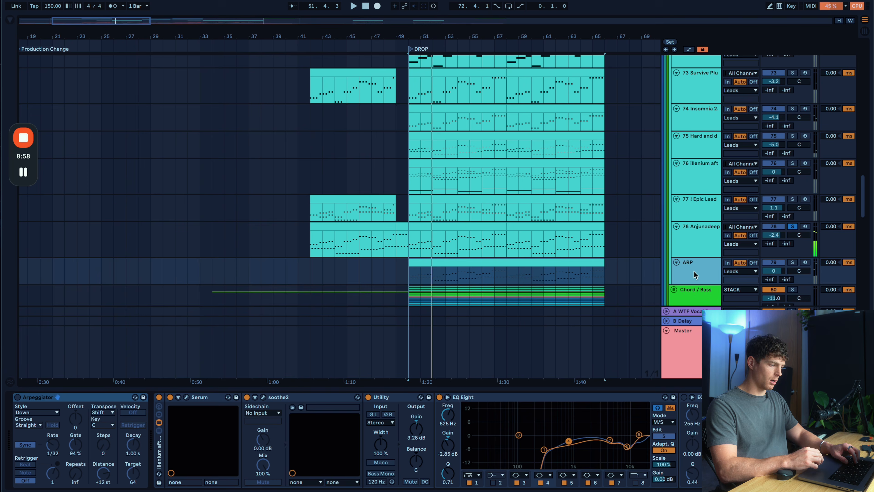
{"action": "key", "text": "s"}
{"action": "key", "text": "space"}
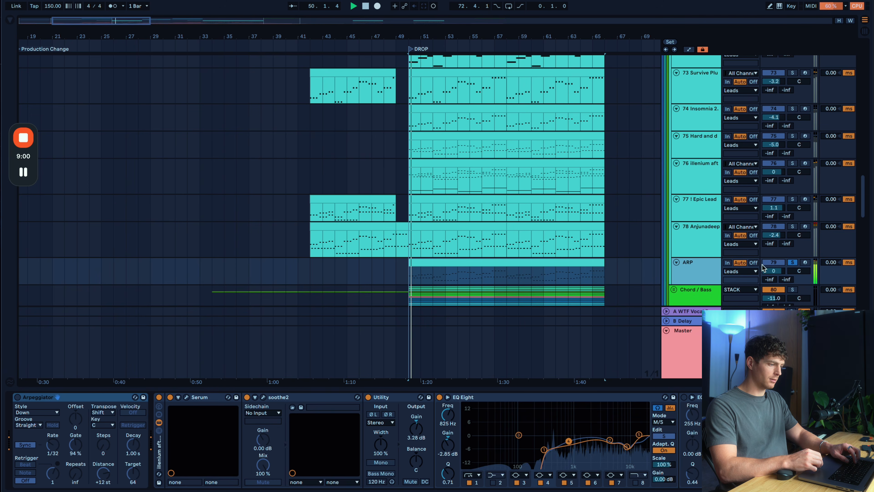
{"action": "left_click", "coordinate": [793, 226]}
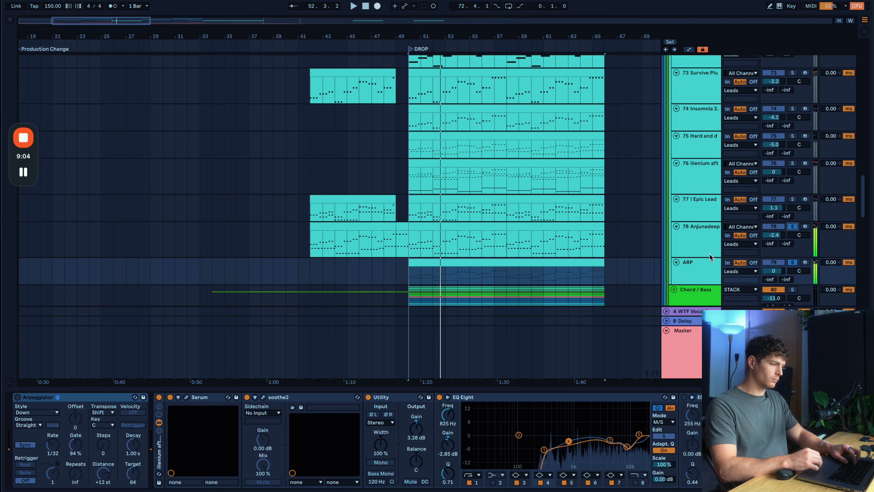
Solo the whole Leads group instead of the two individual tracks
{"action": "scroll", "coordinate": [709, 254], "scroll_direction": "up", "scroll_amount": 5}
{"action": "left_click", "coordinate": [701, 99]}
{"action": "key", "text": "s"}
{"action": "scroll", "coordinate": [701, 99], "scroll_direction": "up", "scroll_amount": 4}
{"action": "scroll", "coordinate": [701, 100], "scroll_direction": "down", "scroll_amount": 4}
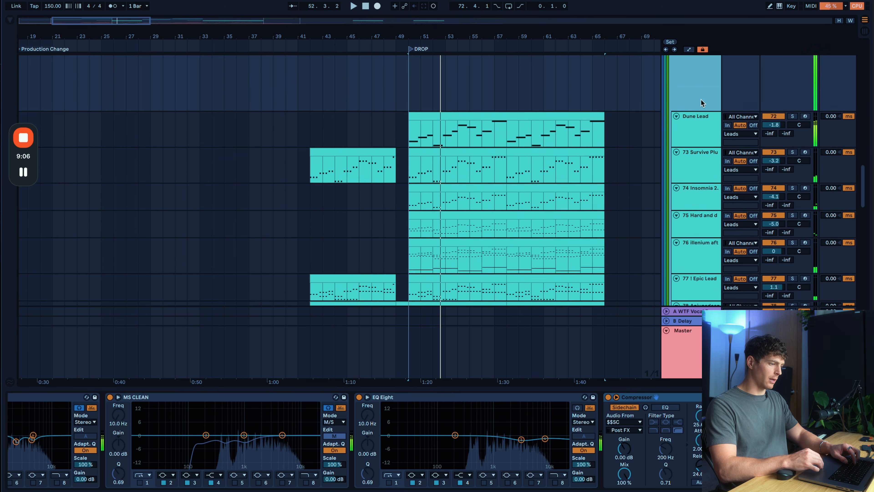
Play the leads from the drop with Anjunadeep and ARP deactivated, and reactivate both during playback to compare
{"action": "scroll", "coordinate": [701, 102], "scroll_direction": "down", "scroll_amount": 4}
{"action": "left_click", "coordinate": [692, 230]}
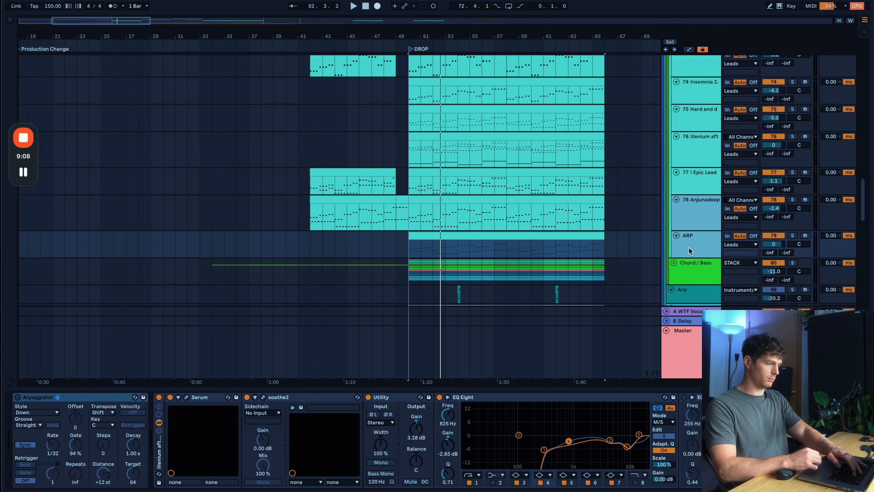
{"action": "left_click", "coordinate": [410, 245]}
{"action": "key", "text": "space"}
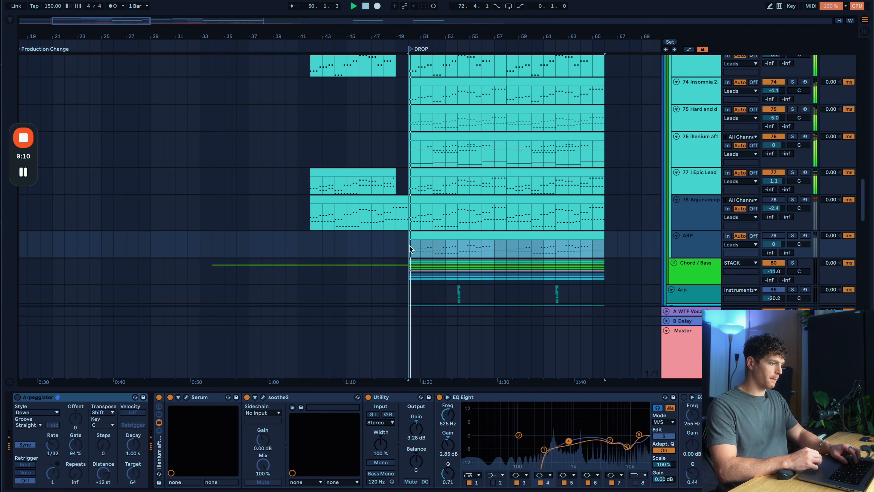
{"action": "left_click", "coordinate": [775, 237]}
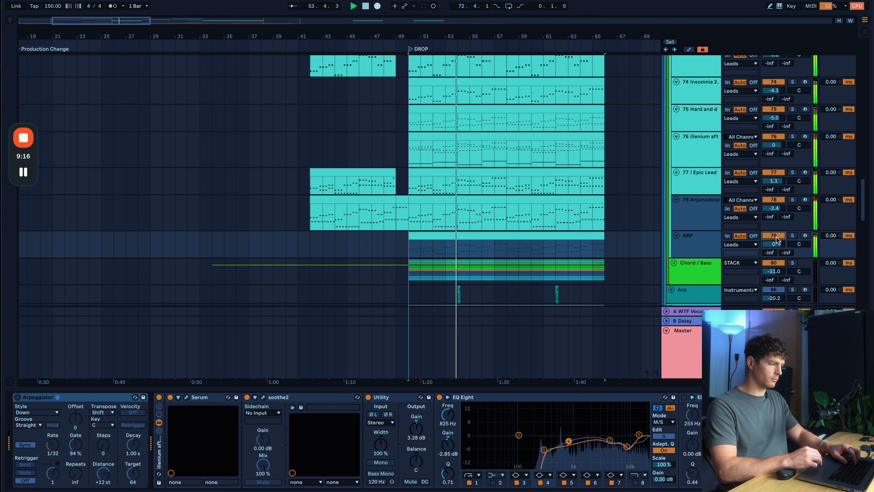
Mute Anjunadeep and ARP together once more while the leads play, and reactivate both to hear the difference
{"action": "left_click", "coordinate": [775, 237]}
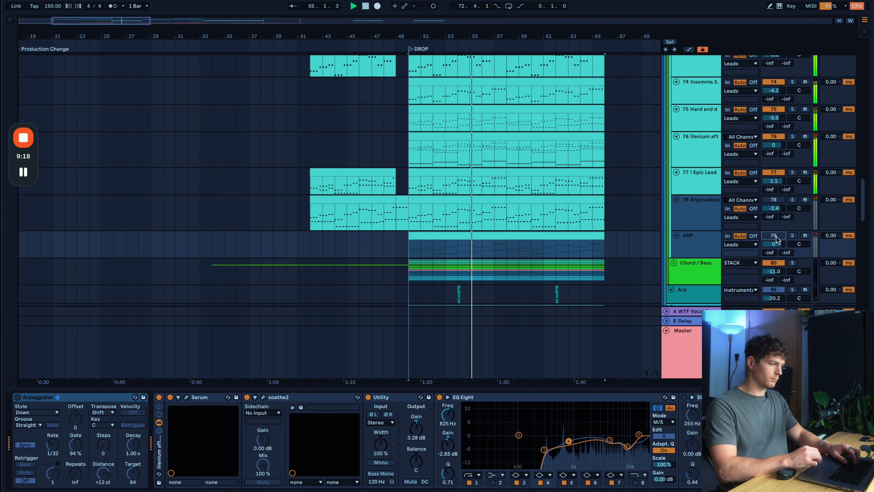
{"action": "left_click", "coordinate": [775, 237]}
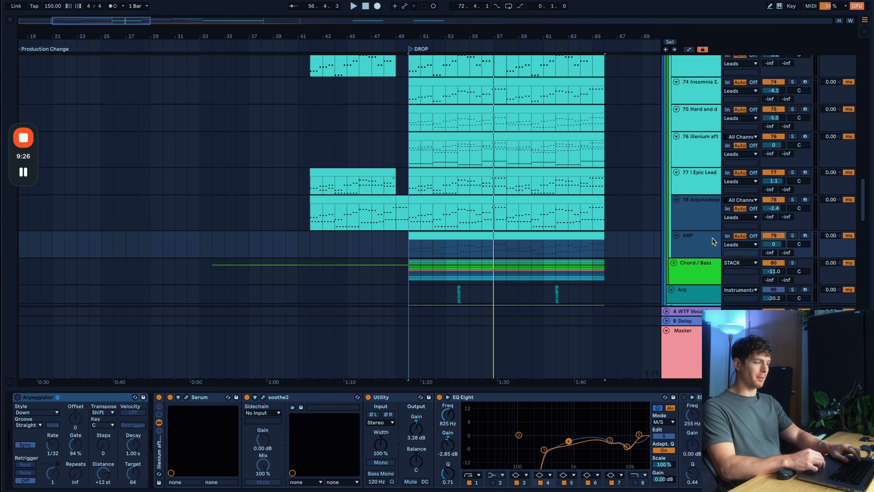
Enlarge the Anjunadeep and ARP tracks, look over the other leads, and select both tracks together again
{"action": "left_click_drag", "start_coordinate": [691, 257], "coordinate": [691, 265]}
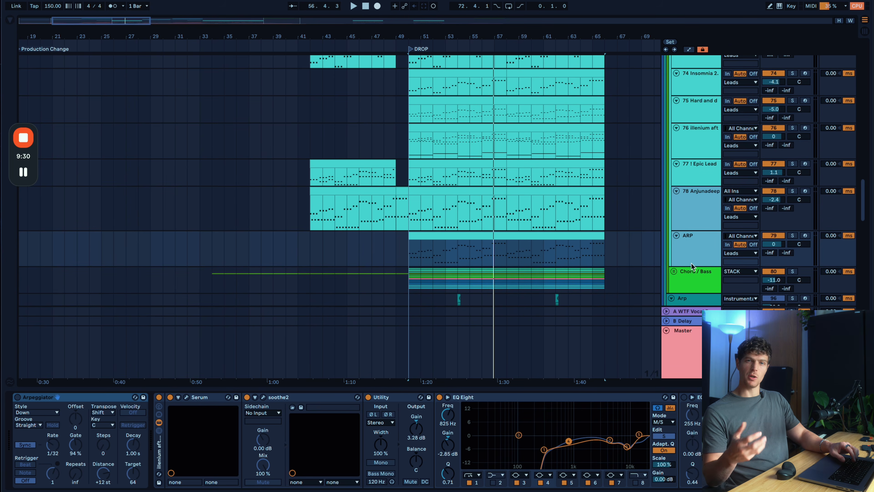
{"action": "scroll", "coordinate": [693, 254], "scroll_direction": "up", "scroll_amount": 3}
{"action": "left_click", "coordinate": [705, 220]}
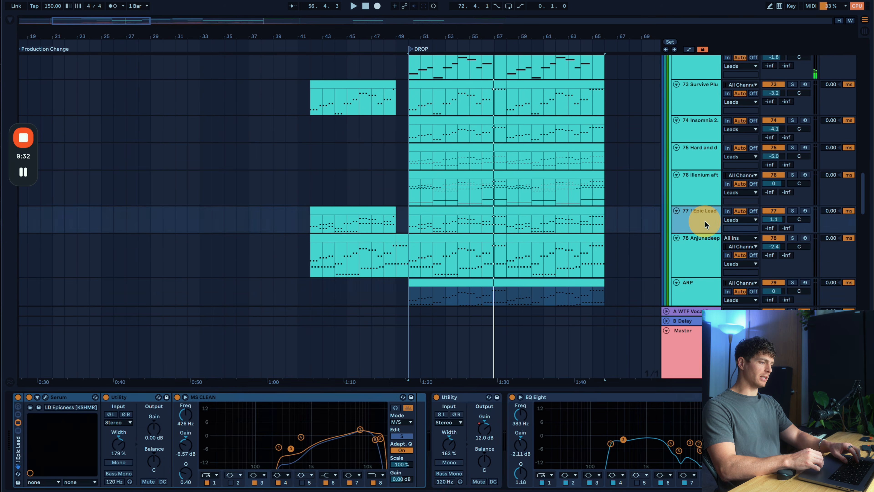
{"action": "scroll", "coordinate": [706, 172], "scroll_direction": "up", "scroll_amount": 3}
{"action": "left_click", "coordinate": [707, 113]}
{"action": "scroll", "coordinate": [705, 117], "scroll_direction": "down", "scroll_amount": 3}
{"action": "left_click", "coordinate": [696, 208]}
{"action": "left_click", "coordinate": [694, 237]}
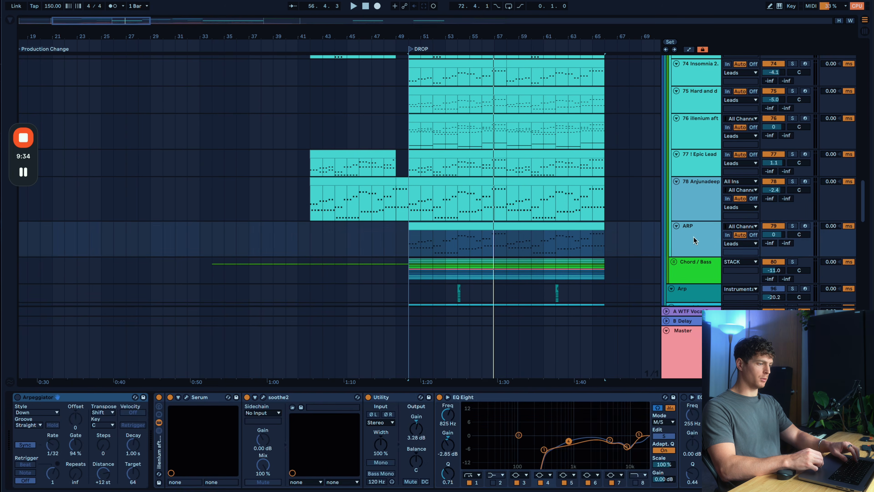
Recolor the Anjunadeep track dark teal and apply the track color to its clips
{"action": "left_click", "coordinate": [707, 183]}
{"action": "right_click", "coordinate": [697, 213]}
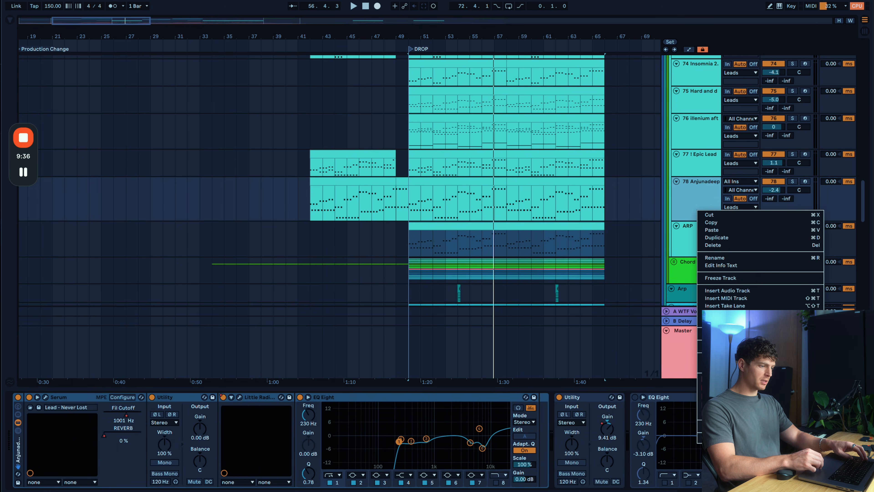
{"action": "left_click", "coordinate": [713, 232]}
{"action": "right_click", "coordinate": [701, 208]}
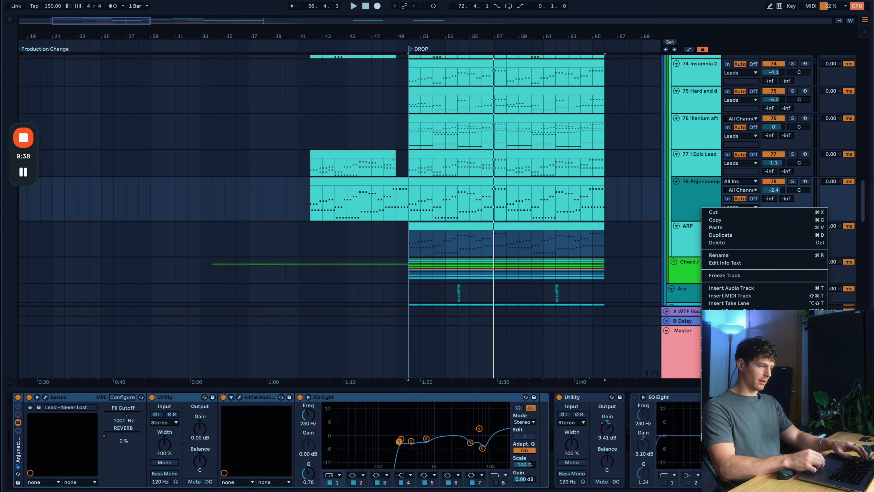
{"action": "left_click", "coordinate": [740, 334]}
Solo the Anjunadeep track and select its first clip in the drop
{"action": "left_click", "coordinate": [694, 187]}
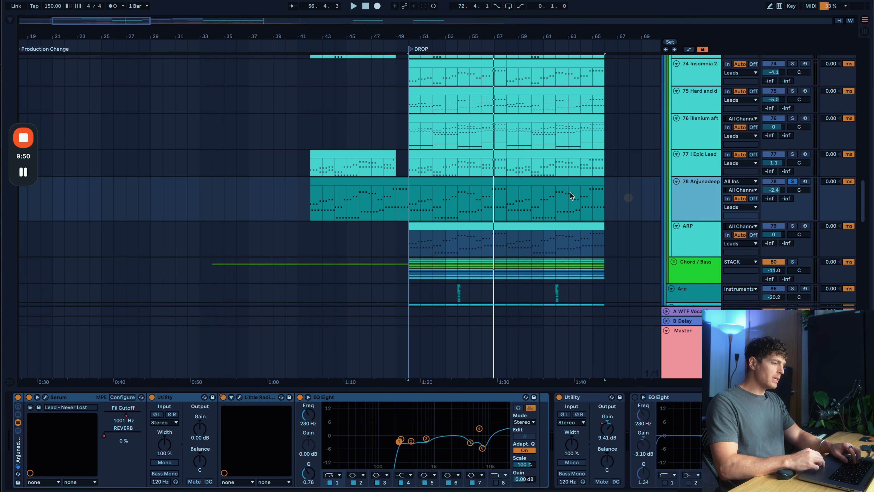
{"action": "left_click", "coordinate": [454, 182]}
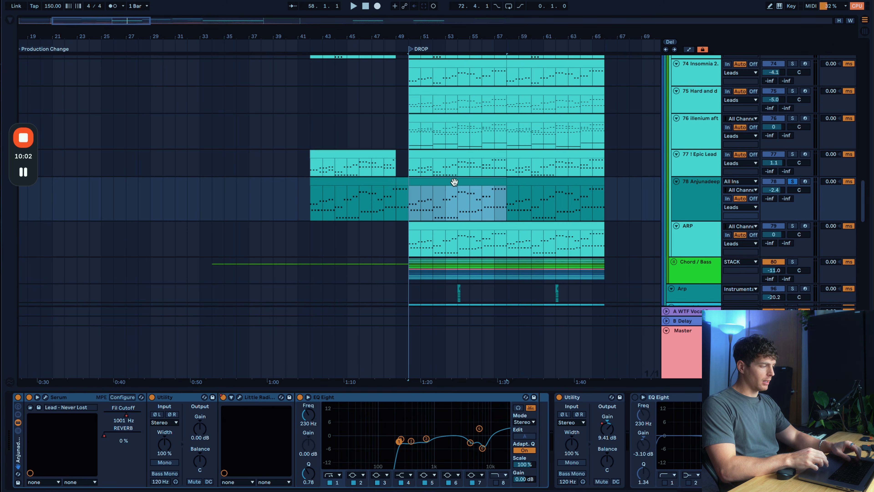
Open the Anjunadeep track's Serum effects, compare the sound with the reverb, leave reverb and delay switched off, and close the plugin
{"action": "left_click", "coordinate": [42, 396]}
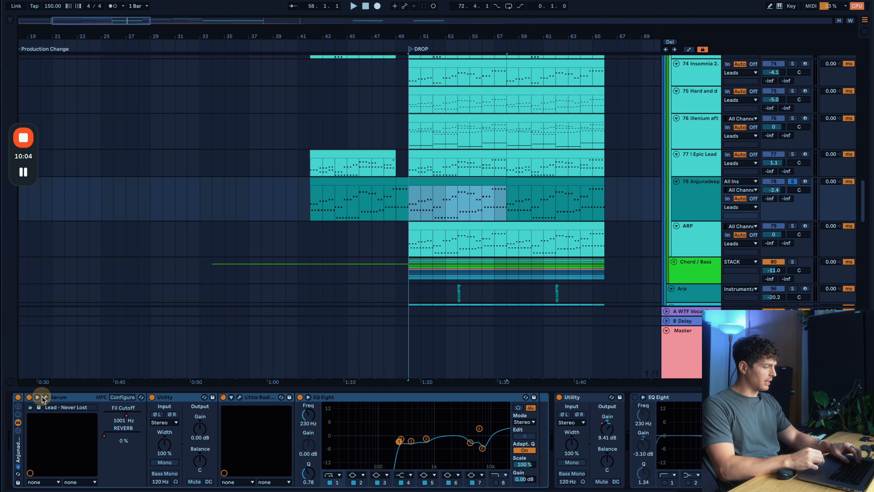
{"action": "left_click", "coordinate": [48, 399]}
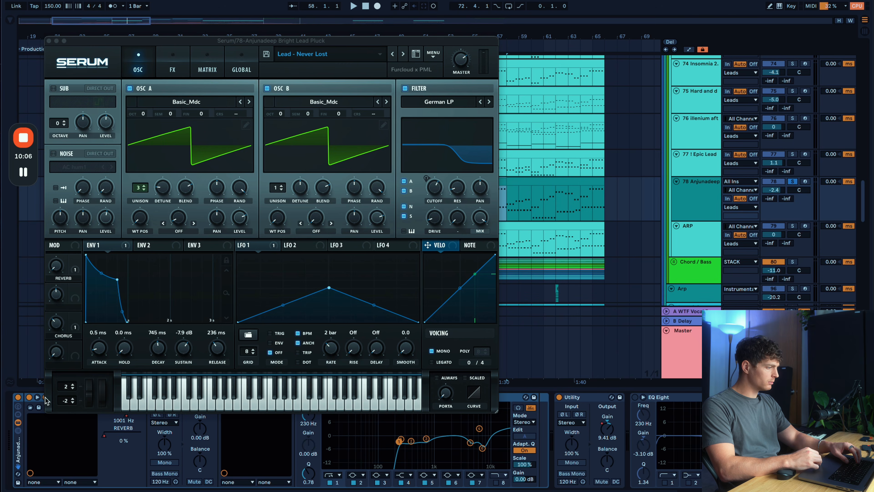
{"action": "left_click", "coordinate": [171, 64]}
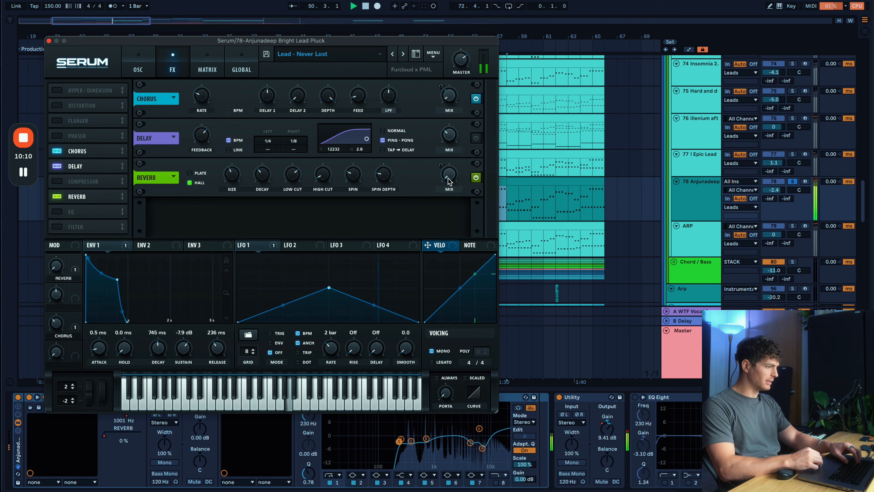
{"action": "key", "text": "space"}
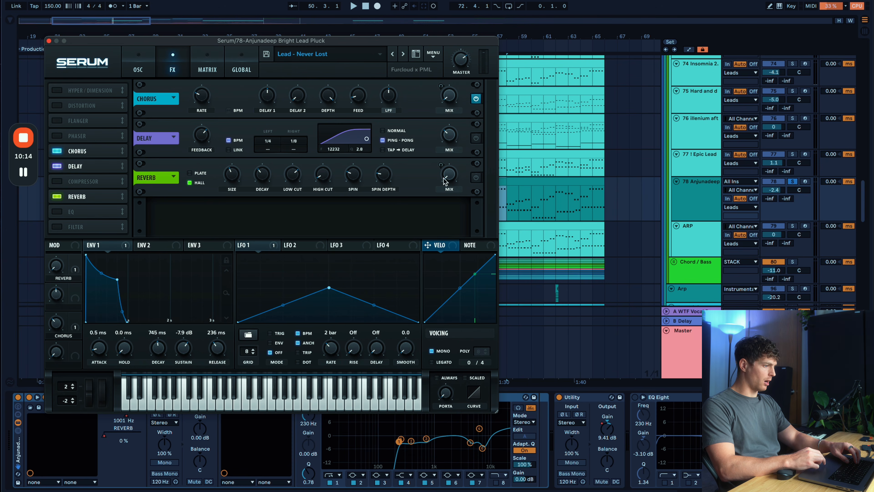
{"action": "double_click", "coordinate": [476, 140]}
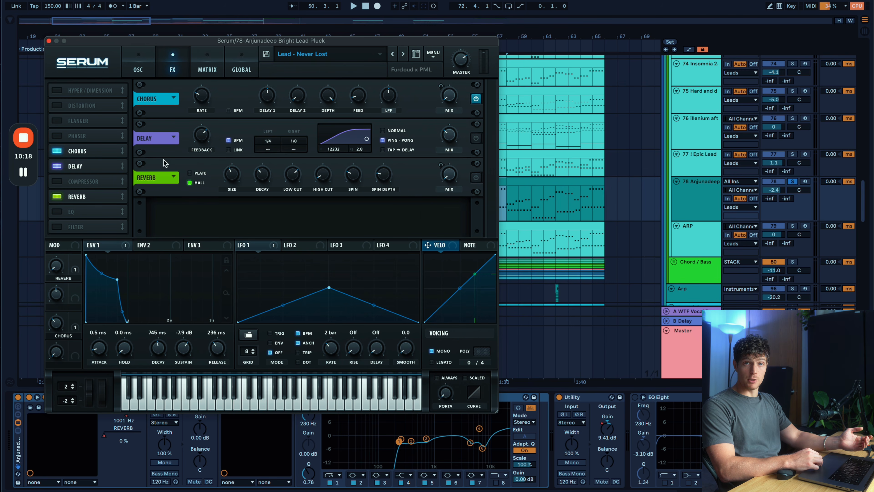
{"action": "left_click", "coordinate": [49, 40]}
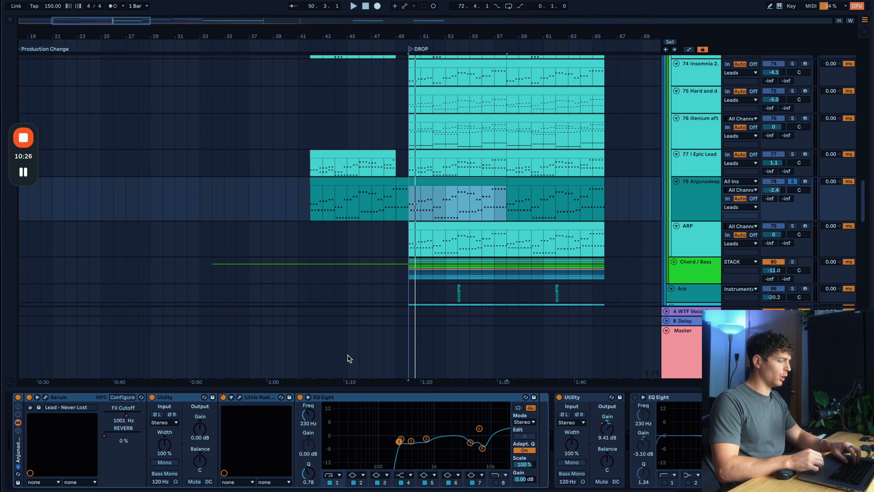
Inspect the Anjunadeep device chain from Little Radiator to the last EQ Eight, folding the switched-off EQ Eight after the second Utility
{"action": "left_click", "coordinate": [260, 397]}
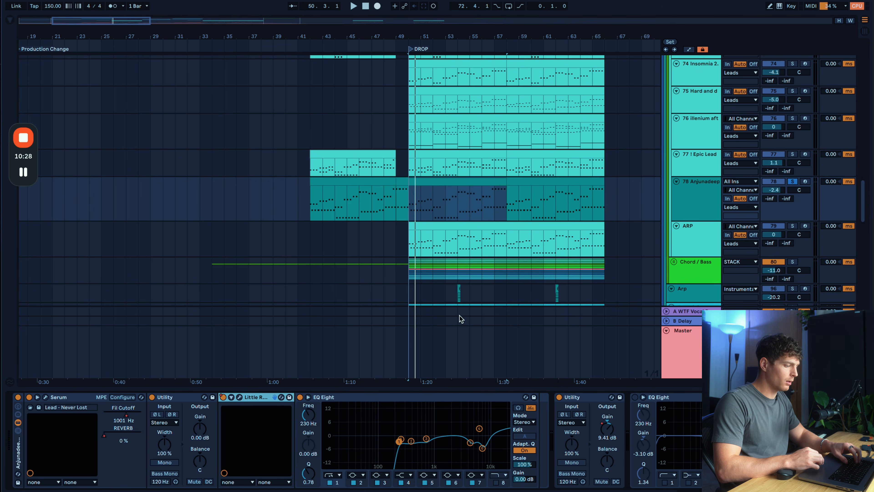
{"action": "double_click", "coordinate": [663, 397]}
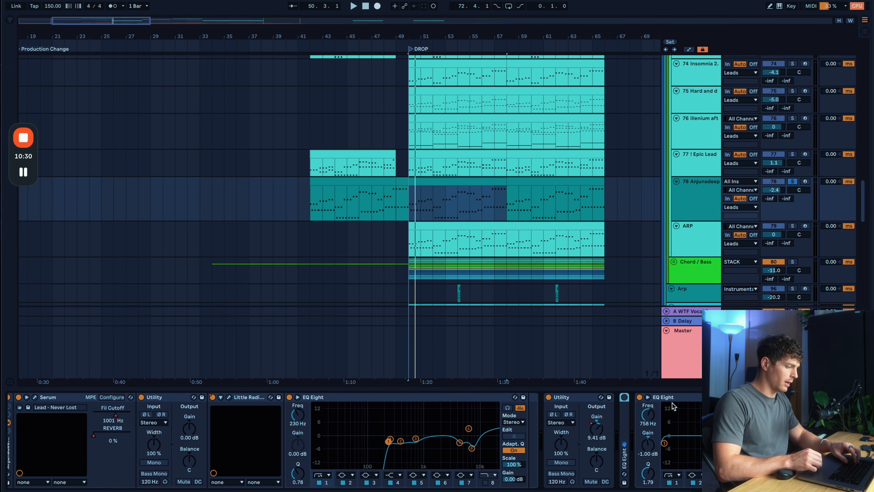
{"action": "double_click", "coordinate": [677, 397]}
{"action": "double_click", "coordinate": [625, 437]}
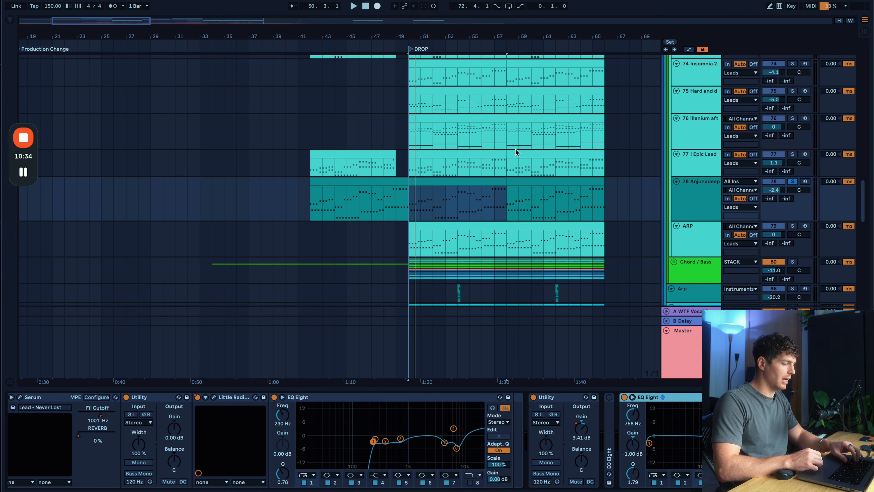
{"action": "left_click", "coordinate": [468, 190]}
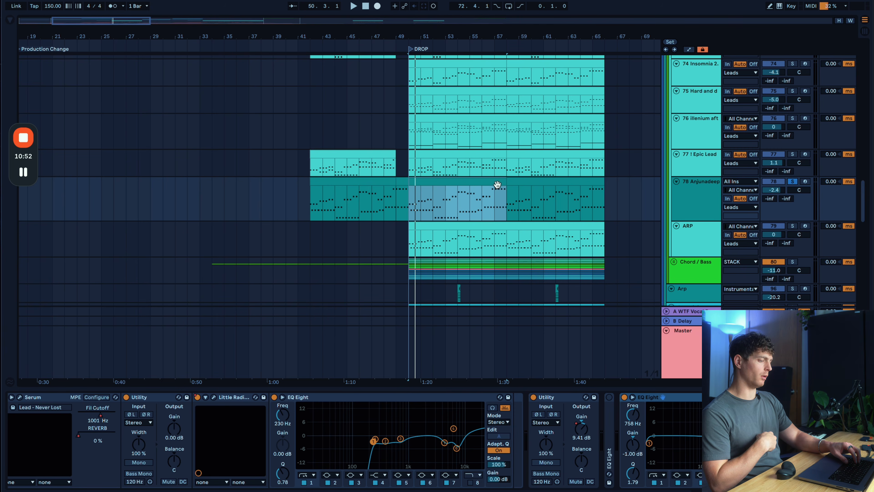
Solo the ARP track on its own and play it from the drop
{"action": "scroll", "coordinate": [498, 186], "scroll_direction": "up", "scroll_amount": 1}
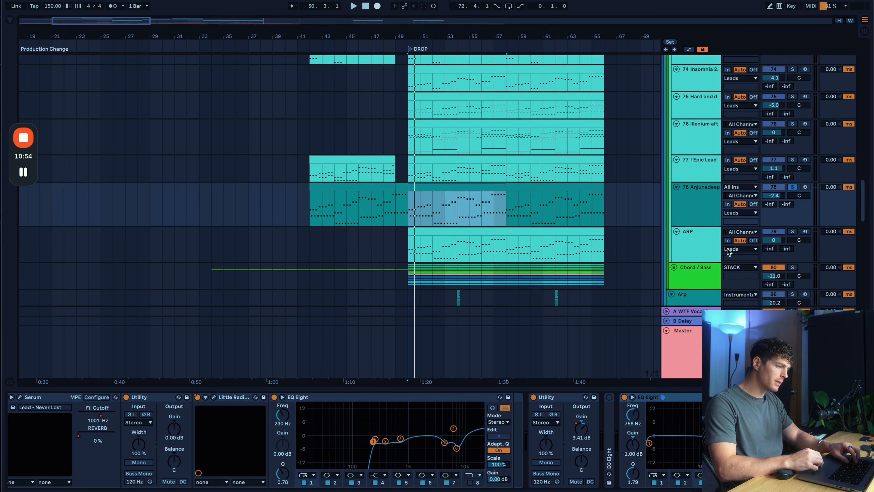
{"action": "left_click", "coordinate": [693, 249]}
{"action": "key", "text": "s"}
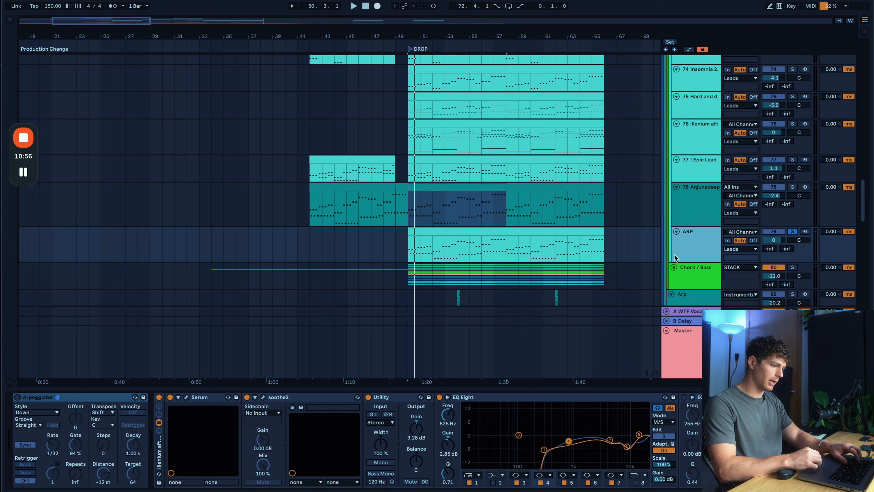
{"action": "key", "text": "space"}
Fold the switched-off second EQ Eight in the ARP track's device chain and return to the start of the chain
{"action": "scroll", "coordinate": [574, 450], "scroll_direction": "right", "scroll_amount": 8}
{"action": "left_click", "coordinate": [530, 395]}
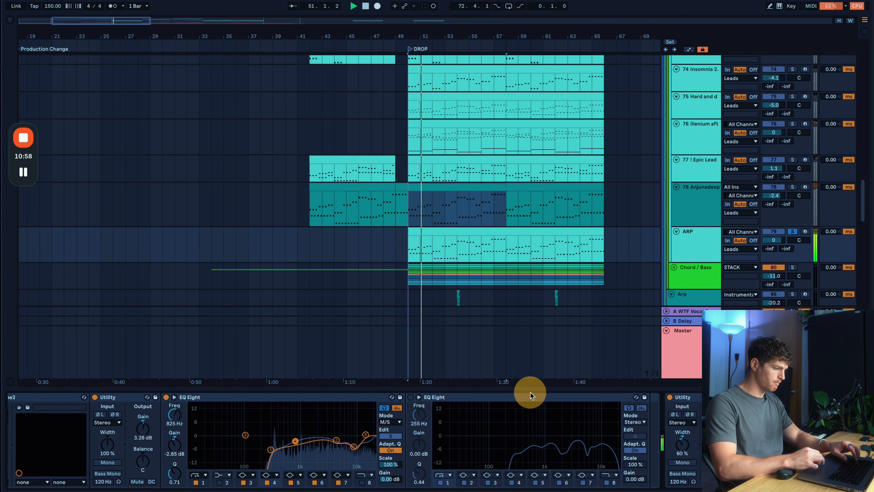
{"action": "double_click", "coordinate": [516, 399]}
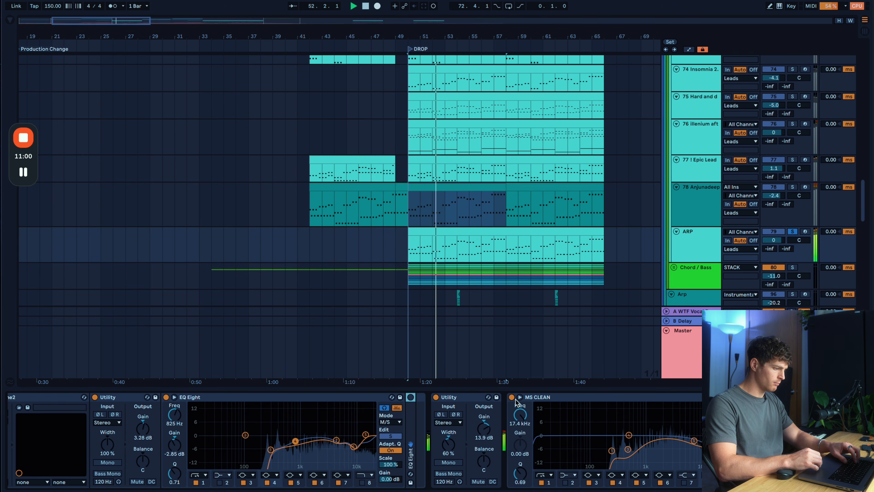
{"action": "scroll", "coordinate": [227, 403], "scroll_direction": "left", "scroll_amount": 10}
Open the effects of the ARP track's Serum and disable Hyper/Dimension
{"action": "left_click", "coordinate": [186, 398]}
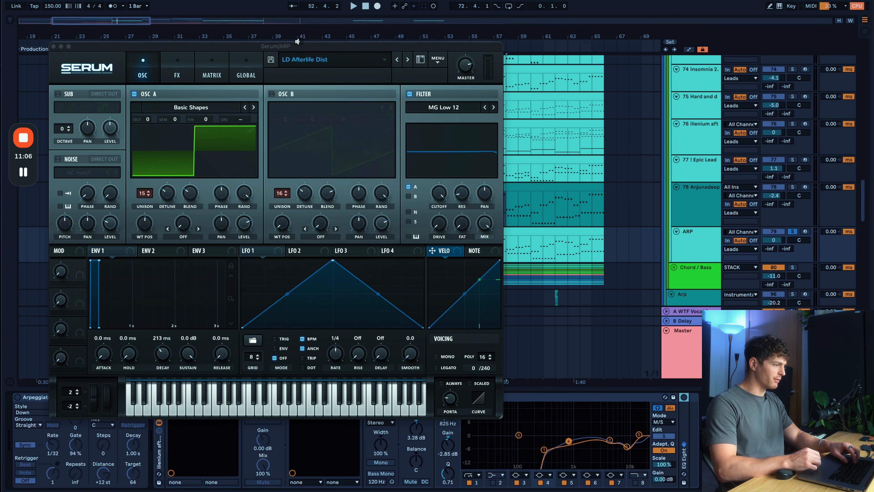
{"action": "left_click", "coordinate": [179, 61]}
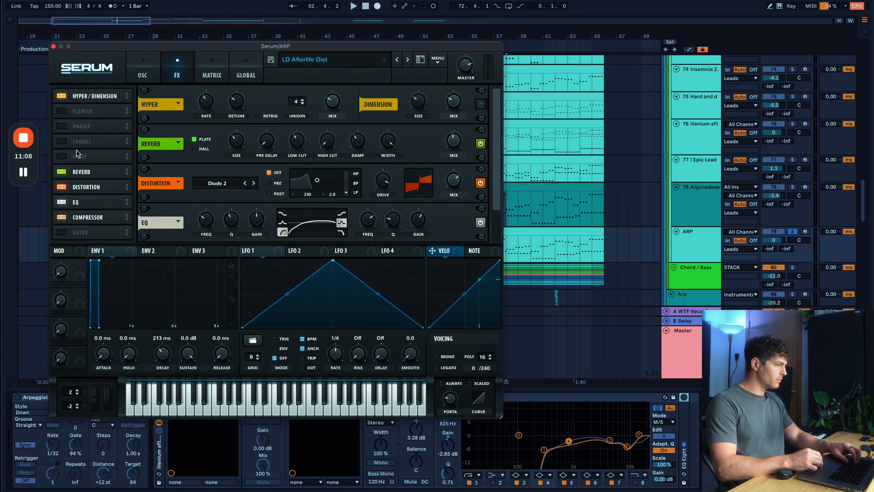
{"action": "left_click", "coordinate": [61, 95]}
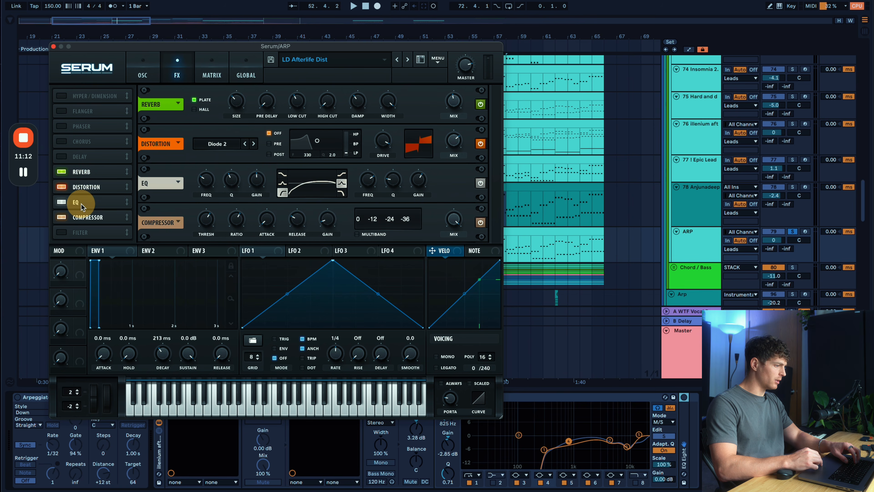
Play ARP from the drop while bypassing the Serum reverb for comparison, switch the reverb back on, and close the plugin
{"action": "key", "text": "space"}
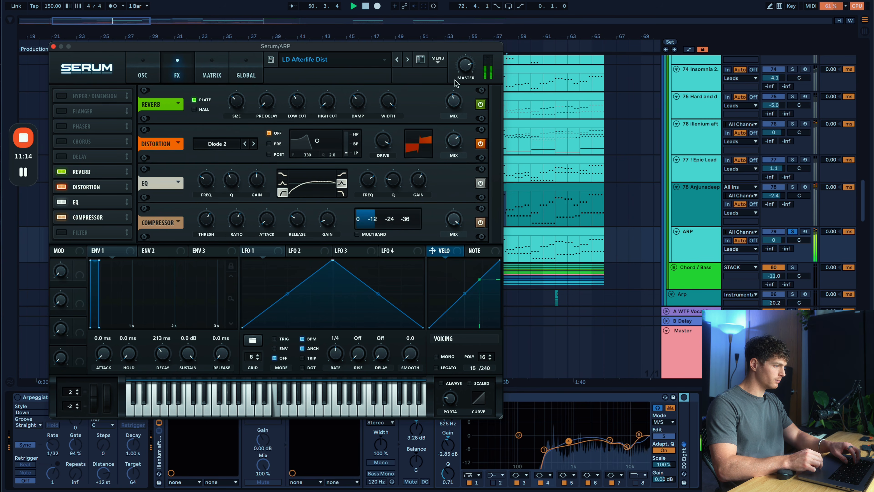
{"action": "left_click", "coordinate": [481, 103]}
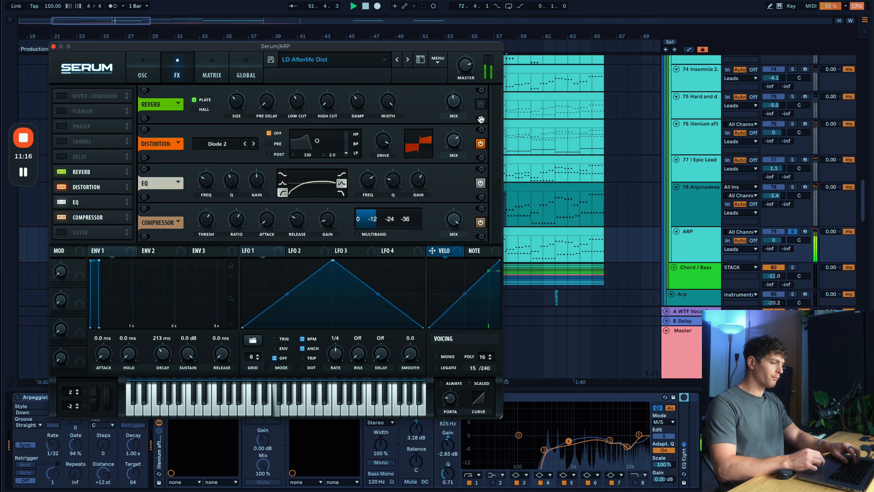
{"action": "key", "text": "space"}
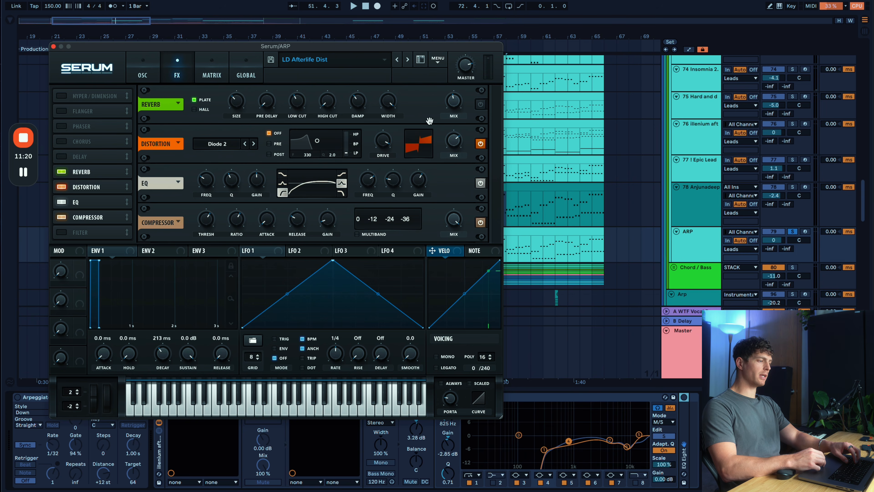
{"action": "left_click", "coordinate": [484, 105]}
{"action": "left_click", "coordinate": [477, 103]}
{"action": "left_click", "coordinate": [482, 103]}
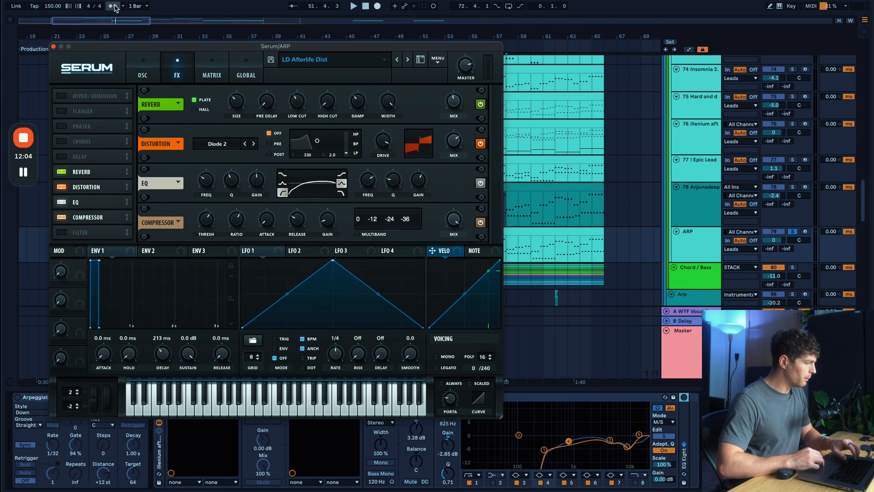
{"action": "left_click", "coordinate": [54, 46]}
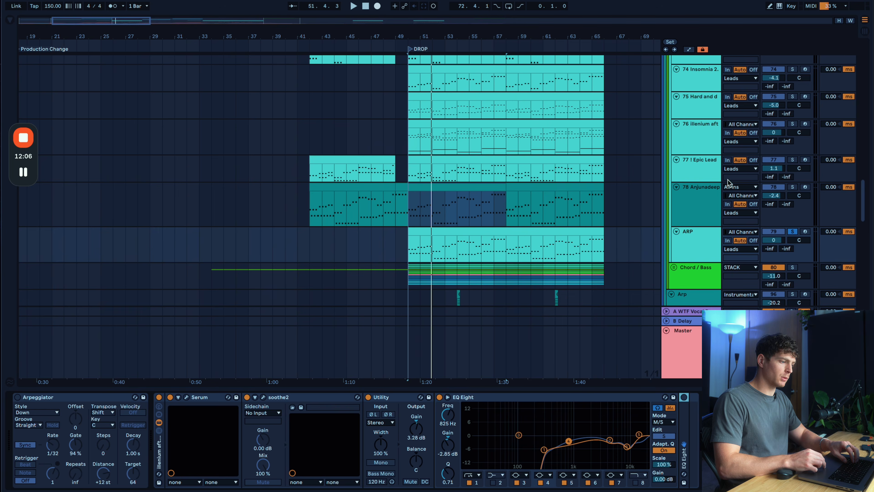
Enlarge the Epic Lead track and solo Anjunadeep and ARP together
{"action": "left_click", "coordinate": [700, 172]}
{"action": "left_click_drag", "start_coordinate": [694, 182], "coordinate": [695, 197]}
{"action": "left_click", "coordinate": [695, 218]}
{"action": "left_click", "coordinate": [694, 260], "text": "shift"}
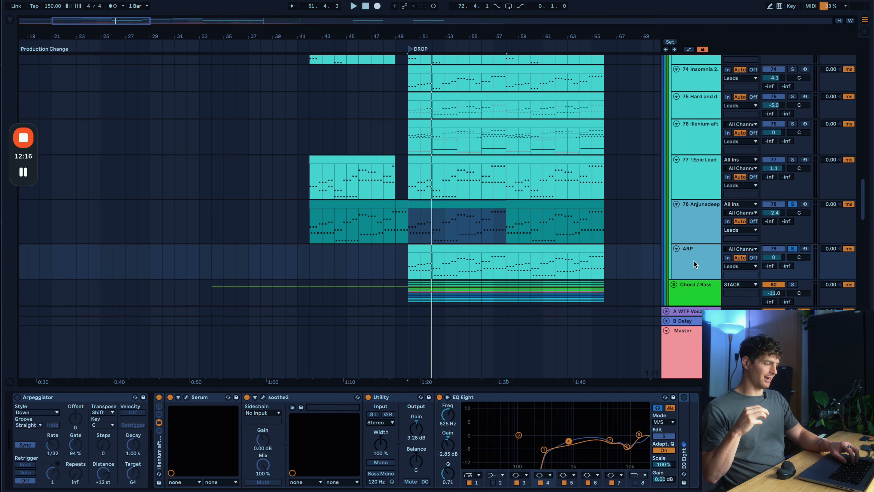
Open the first Anjunadeep drop clip for note editing and select all its upper melody notes from G3 to G4
{"action": "double_click", "coordinate": [488, 199]}
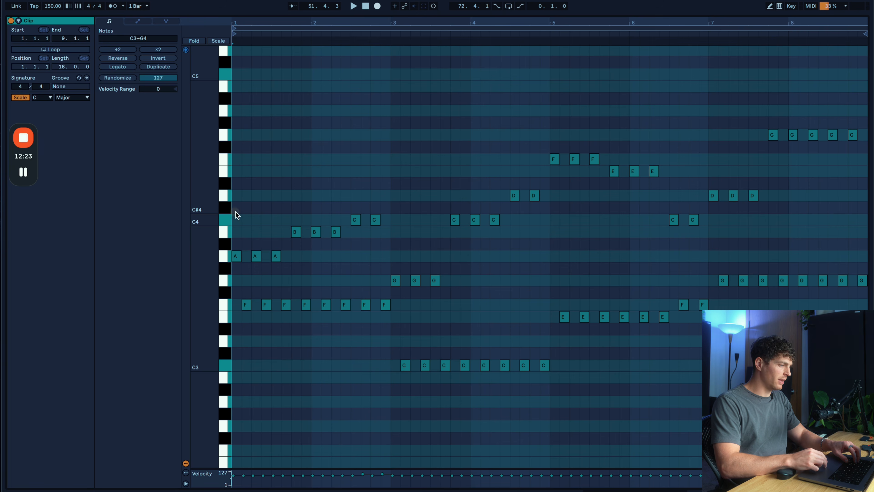
{"action": "left_click_drag", "start_coordinate": [235, 211], "coordinate": [459, 288]}
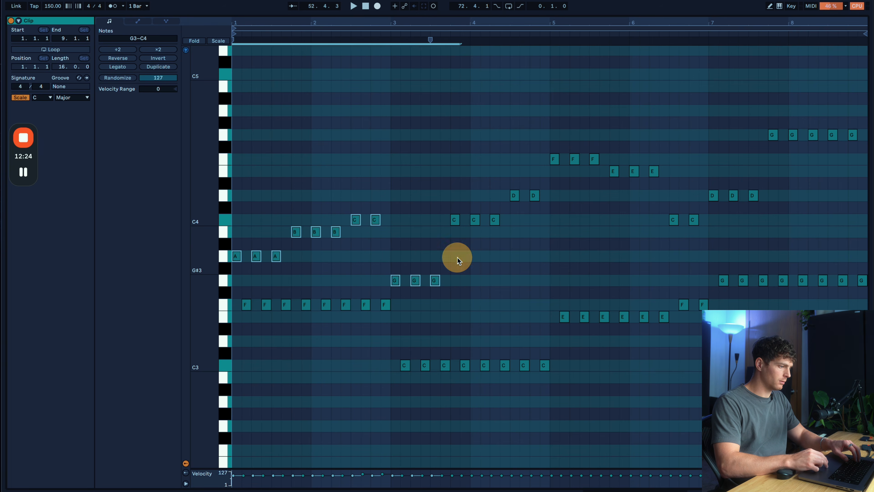
{"action": "left_click_drag", "start_coordinate": [450, 140], "coordinate": [746, 243]}
{"action": "left_click_drag", "start_coordinate": [760, 121], "coordinate": [871, 170]}
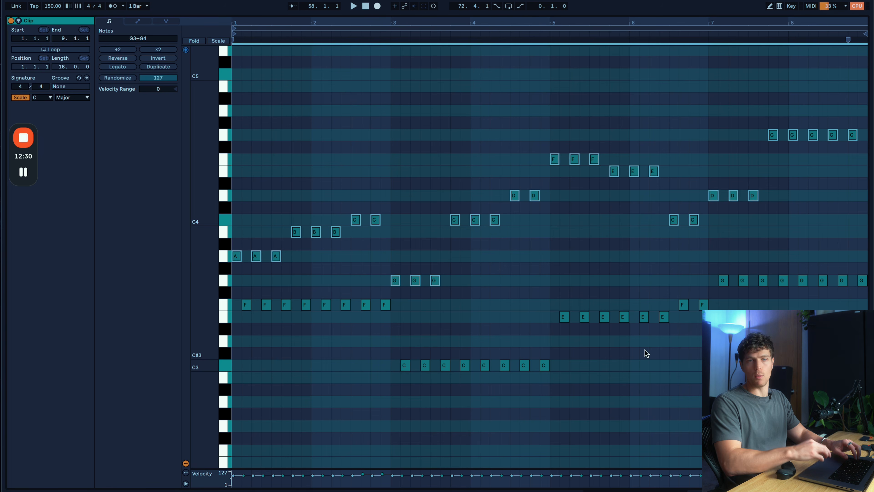
Close the note editor and play the drop with the Survive Plu and Insomnia 2.0 tracks soloed together
{"action": "key", "text": "shift+Tab"}
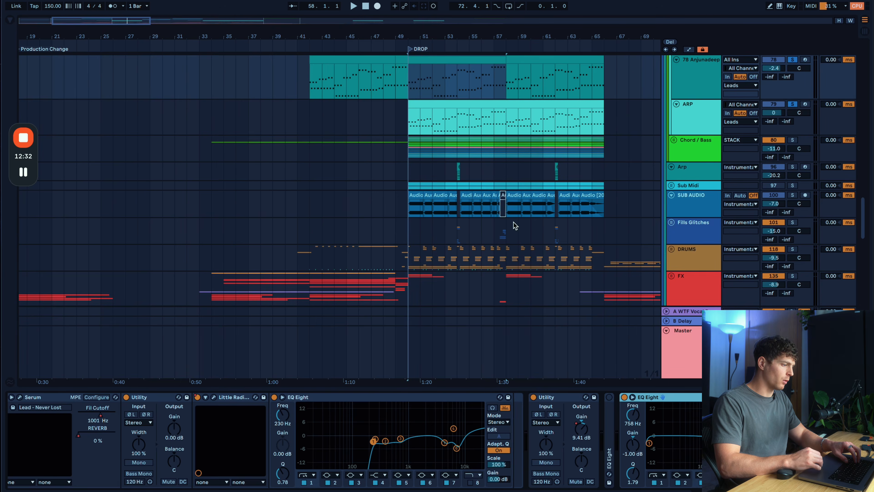
{"action": "scroll", "coordinate": [513, 223], "scroll_direction": "up", "scroll_amount": 8}
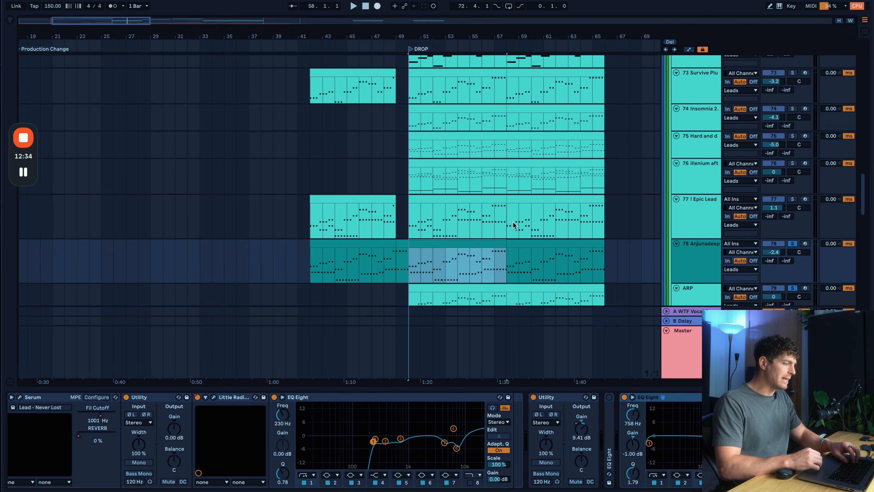
{"action": "scroll", "coordinate": [513, 224], "scroll_direction": "up", "scroll_amount": 2}
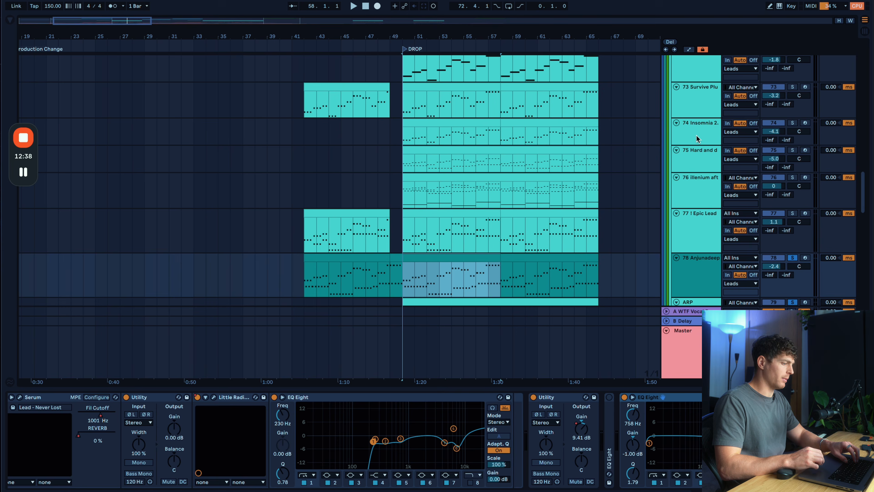
{"action": "left_click", "coordinate": [697, 98]}
{"action": "key", "text": "space"}
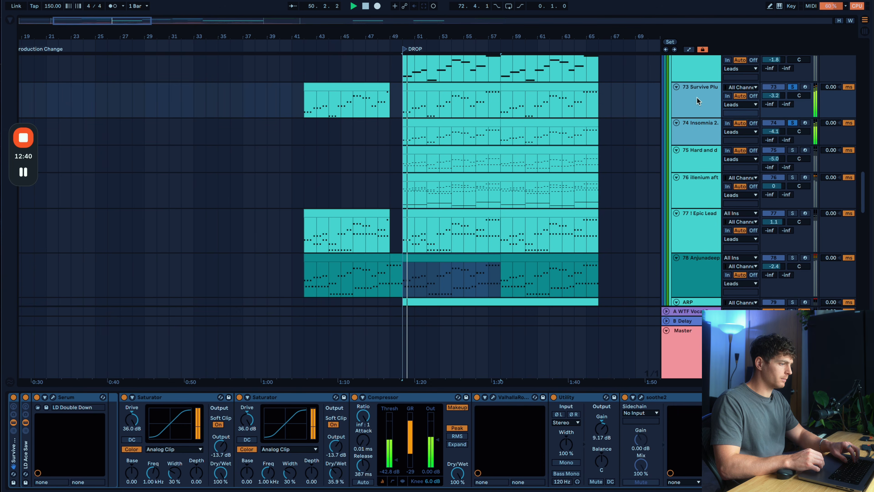
Play the drop with only Dune Lead soloed, and extend the solo to Survive Plu and Insomnia 2.0
{"action": "scroll", "coordinate": [697, 98], "scroll_direction": "up", "scroll_amount": 3}
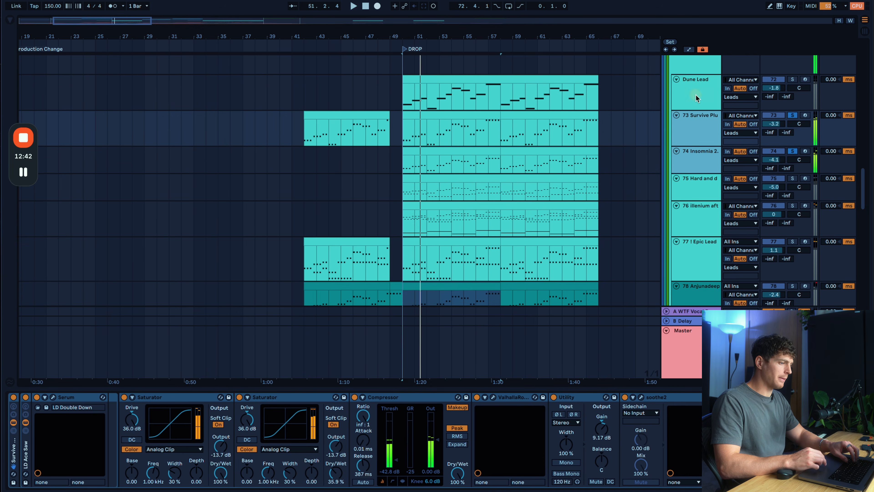
{"action": "left_click", "coordinate": [696, 95]}
{"action": "left_click", "coordinate": [431, 80]}
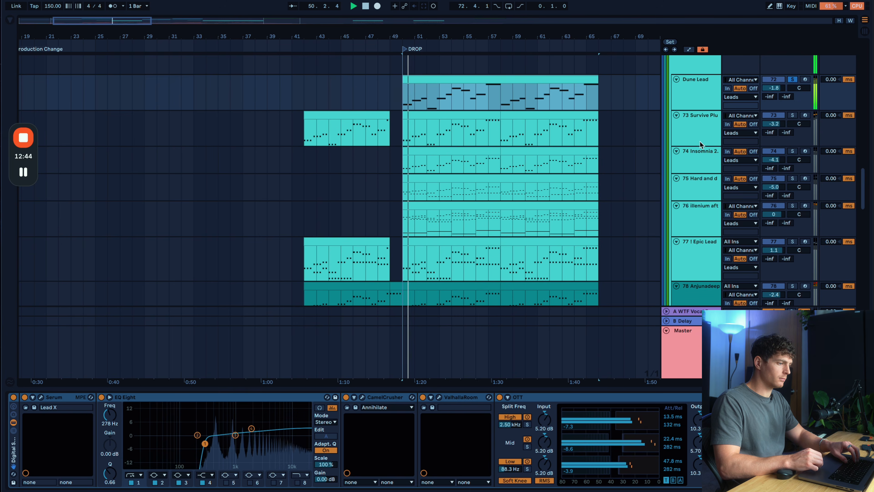
{"action": "left_click", "coordinate": [705, 160]}
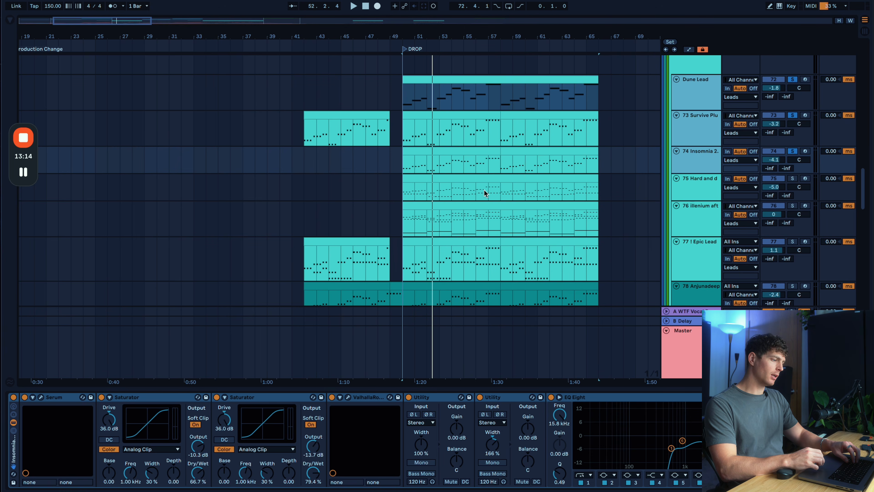
Select the first Insomnia 2.0 drop clip, clear the three lead solos, and play Insomnia 2.0 soloed alone
{"action": "scroll", "coordinate": [484, 193], "scroll_direction": "down", "scroll_amount": 2}
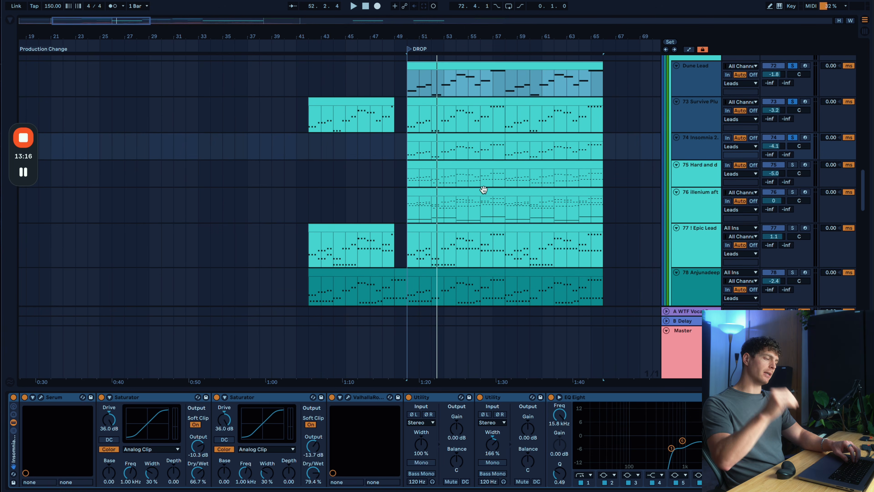
{"action": "scroll", "coordinate": [484, 189], "scroll_direction": "up", "scroll_amount": 3}
{"action": "left_click", "coordinate": [484, 180]}
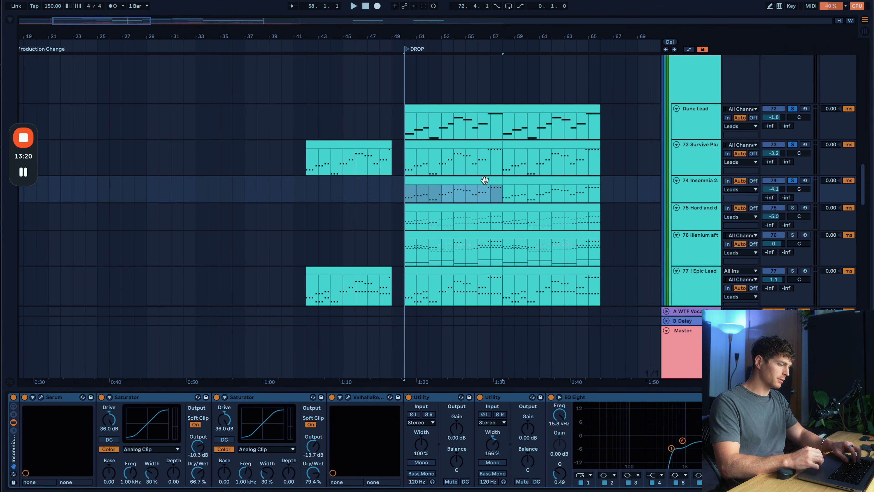
{"action": "key", "text": "s"}
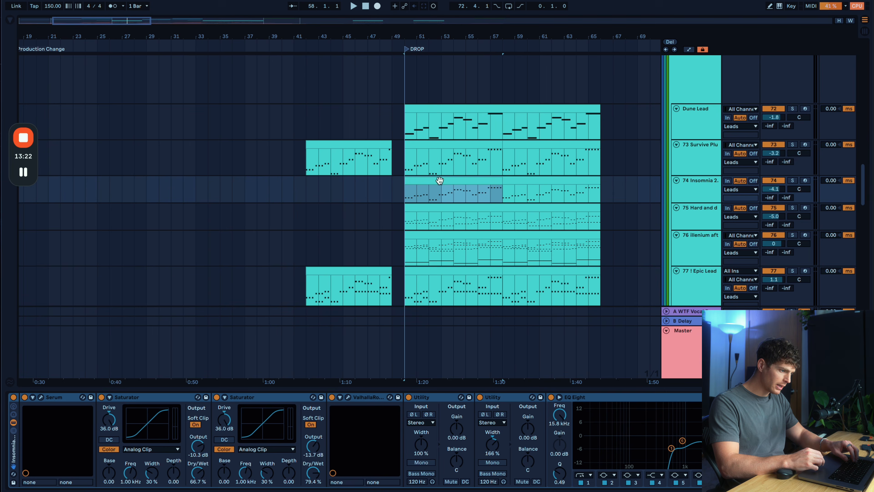
{"action": "key", "text": "s"}
{"action": "key", "text": "space"}
Examine the Insomnia 2.0 effect chain from the Saturators to the EQ Eights during playback, checking the stereo width on the Utilities
{"action": "left_click", "coordinate": [163, 397]}
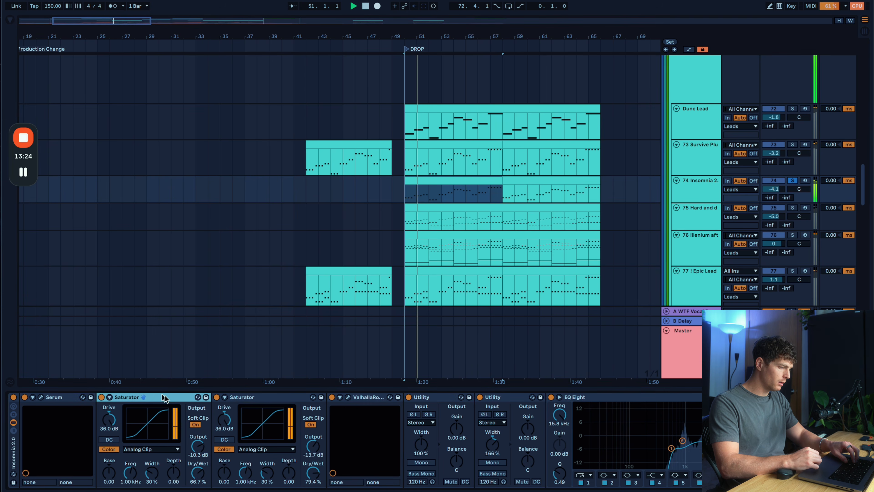
{"action": "scroll", "coordinate": [224, 441], "scroll_direction": "right", "scroll_amount": 10}
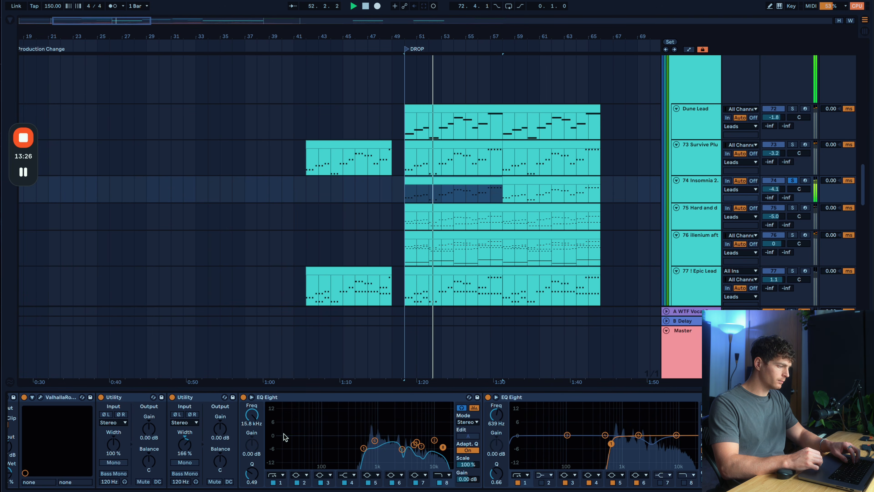
{"action": "key", "text": "space"}
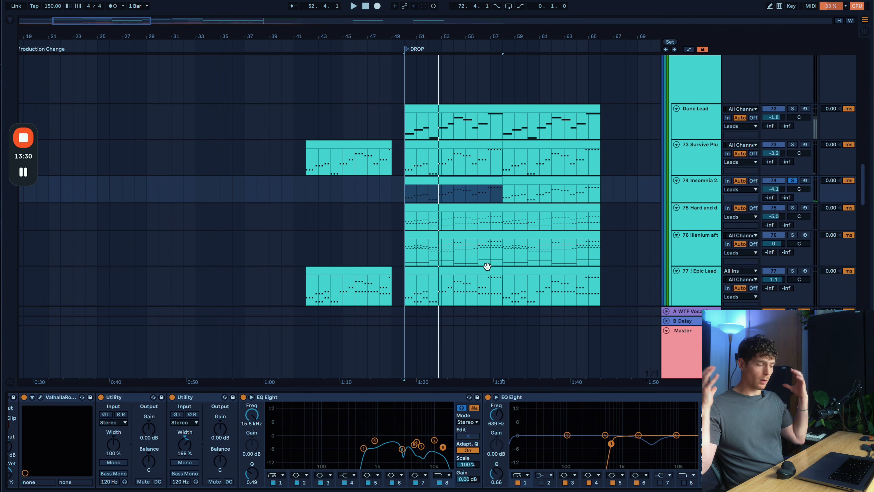
{"action": "left_click", "coordinate": [181, 450]}
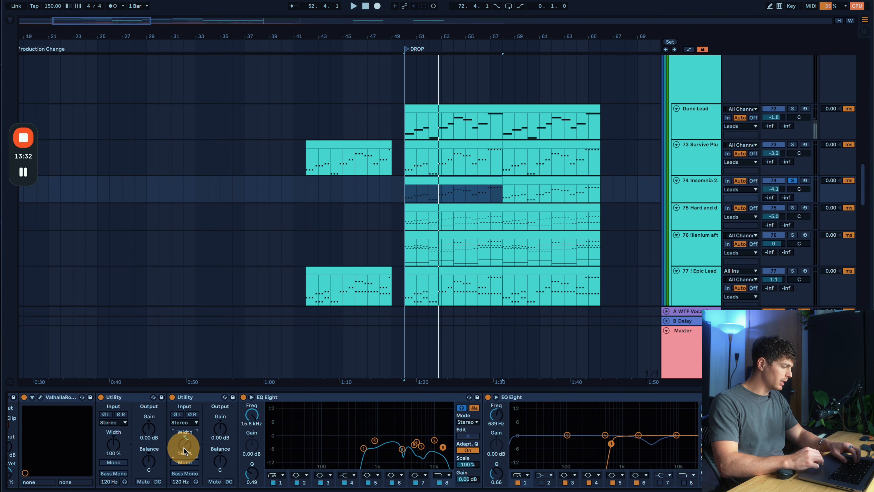
{"action": "scroll", "coordinate": [248, 451], "scroll_direction": "left", "scroll_amount": 5}
{"action": "scroll", "coordinate": [300, 450], "scroll_direction": "left", "scroll_amount": 5}
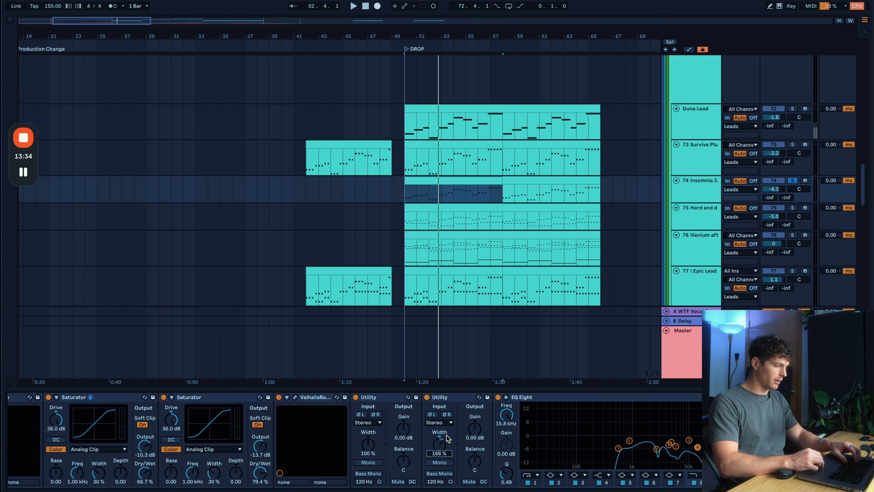
Move the Utility with 130% width from the end of the Insomnia 2.0 chain to just before the first EQ Eight
{"action": "scroll", "coordinate": [439, 457], "scroll_direction": "right", "scroll_amount": 9}
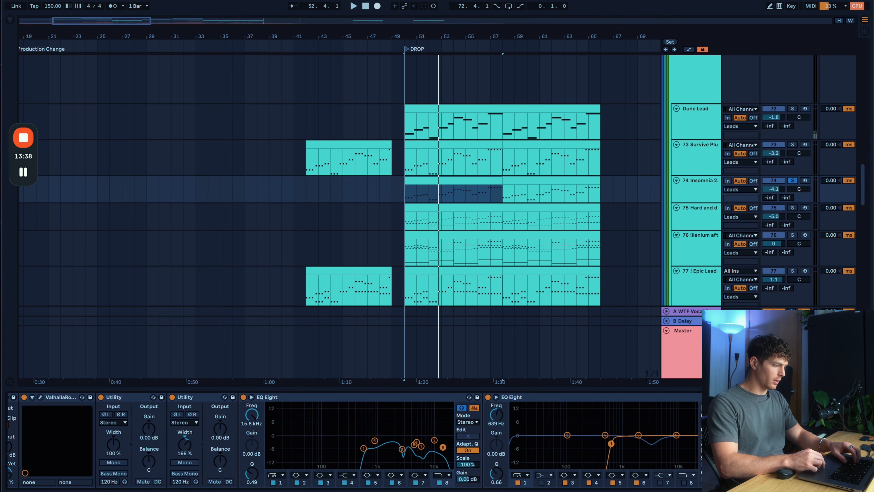
{"action": "left_click_drag", "start_coordinate": [747, 398], "coordinate": [308, 422]}
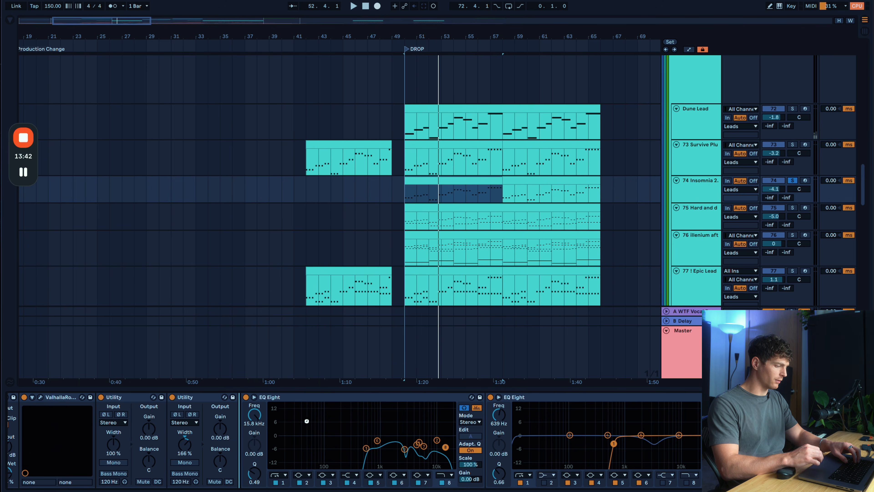
{"action": "scroll", "coordinate": [380, 426], "scroll_direction": "left", "scroll_amount": 5}
{"action": "left_click", "coordinate": [393, 446]}
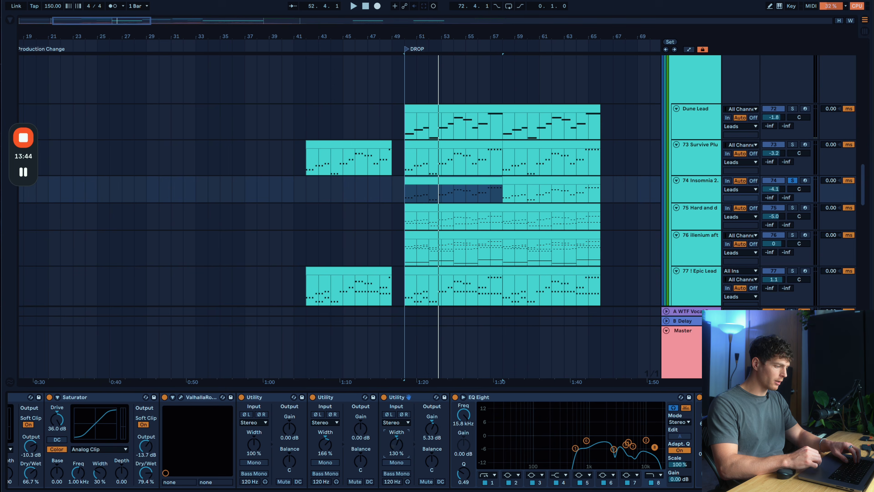
Play the drop from its start with Anjunadeep soloed alongside Insomnia 2.0 to compare how they layer
{"action": "scroll", "coordinate": [555, 154], "scroll_direction": "down", "scroll_amount": 6}
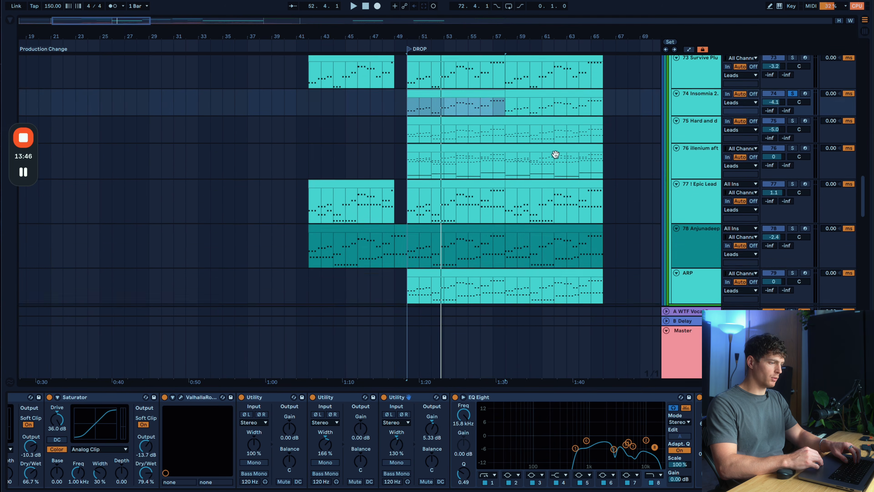
{"action": "scroll", "coordinate": [556, 156], "scroll_direction": "up", "scroll_amount": 1}
{"action": "key", "text": "space"}
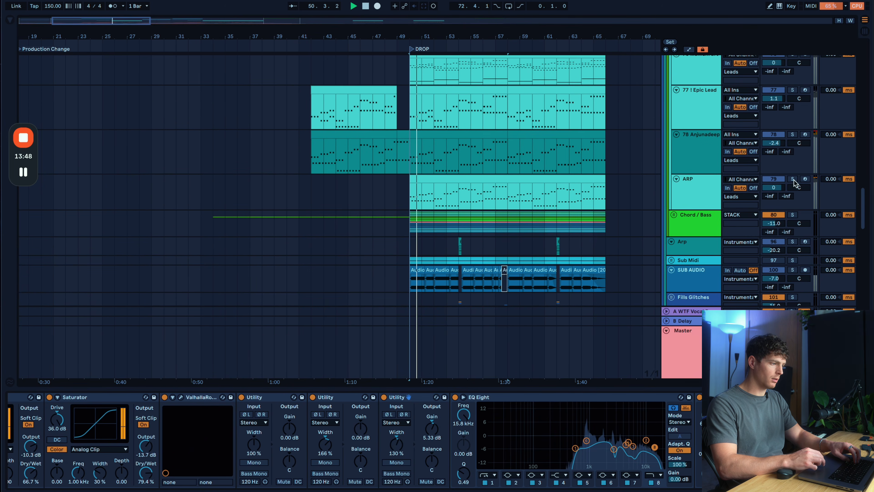
{"action": "scroll", "coordinate": [610, 189], "scroll_direction": "up", "scroll_amount": 3}
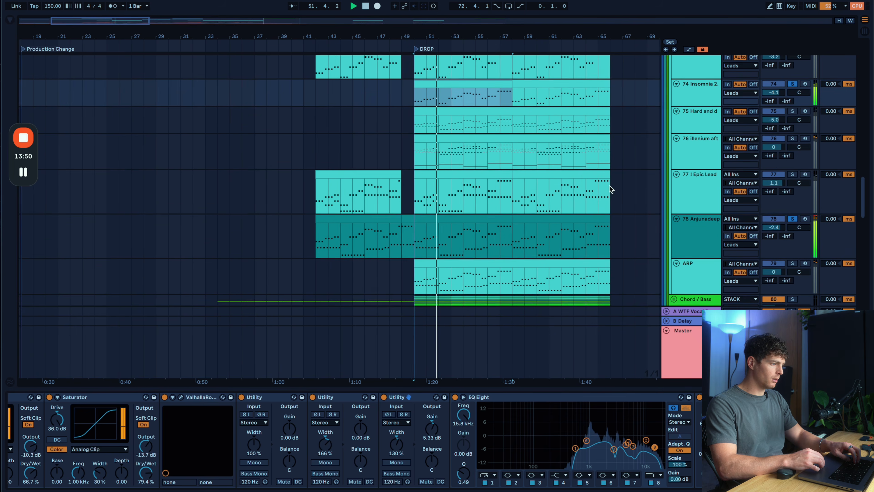
{"action": "scroll", "coordinate": [610, 188], "scroll_direction": "up", "scroll_amount": 1}
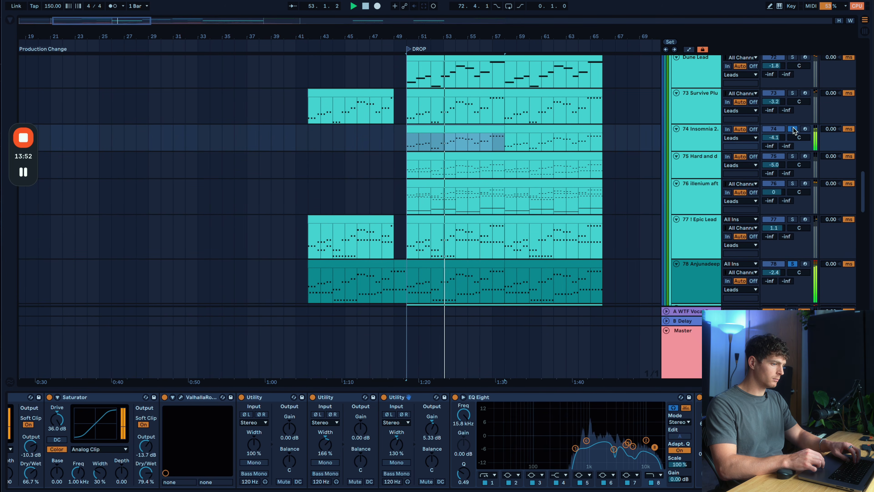
{"action": "left_click", "coordinate": [693, 132]}
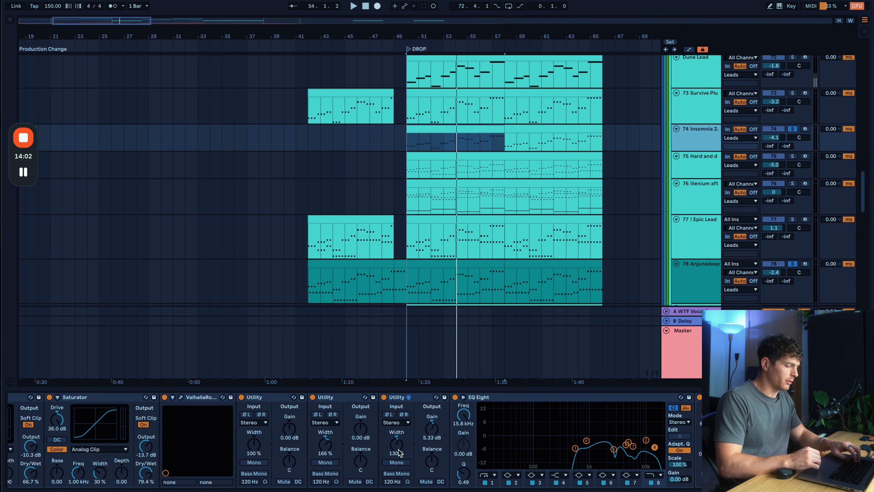
Collapse and delete the Utility with 100% width directly after ValhallaRoom on the Insomnia 2.0 track
{"action": "scroll", "coordinate": [400, 453], "scroll_direction": "left", "scroll_amount": 5}
{"action": "double_click", "coordinate": [424, 400]}
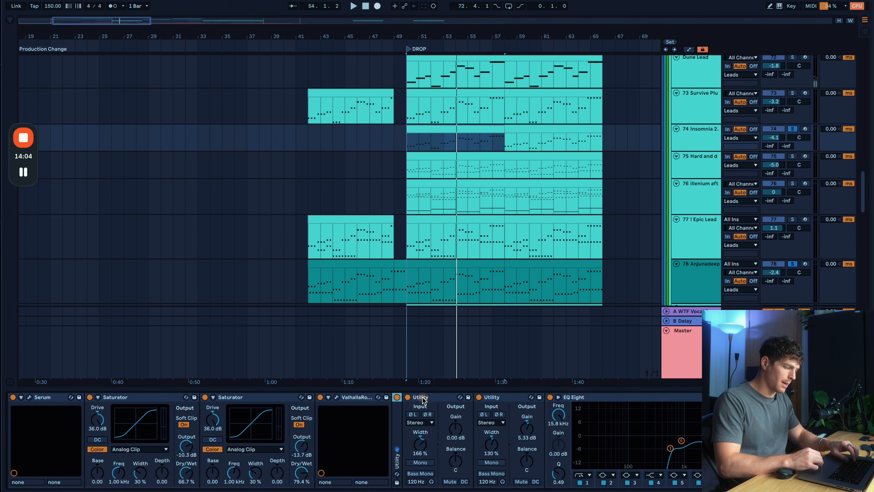
{"action": "left_click", "coordinate": [399, 460]}
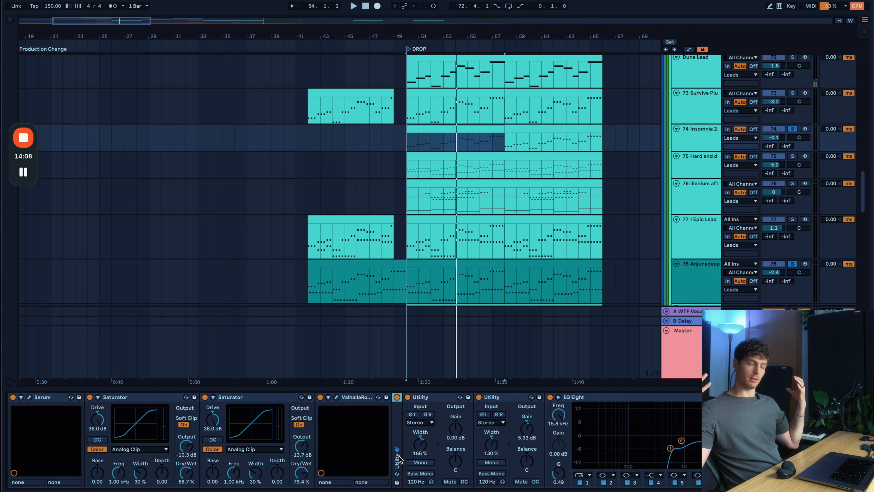
{"action": "key", "text": "Delete"}
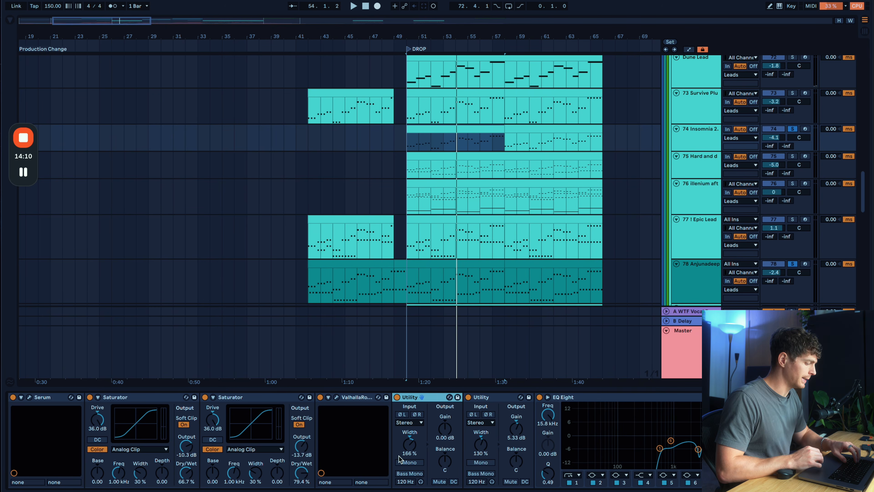
Inspect the high-frequency cuts and the low and high filter bands in the first EQ Eight on Insomnia 2.0
{"action": "scroll", "coordinate": [406, 454], "scroll_direction": "right", "scroll_amount": 6}
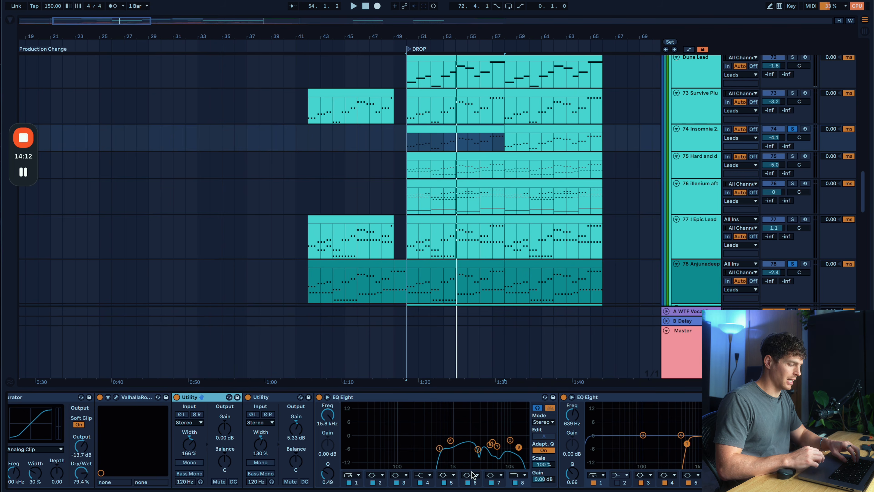
{"action": "left_click", "coordinate": [496, 447]}
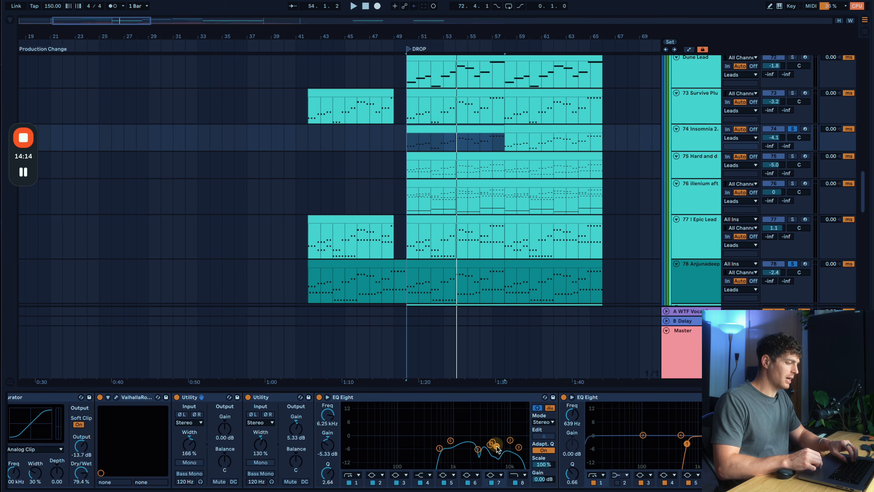
{"action": "left_click", "coordinate": [490, 444]}
{"action": "left_click", "coordinate": [492, 442]}
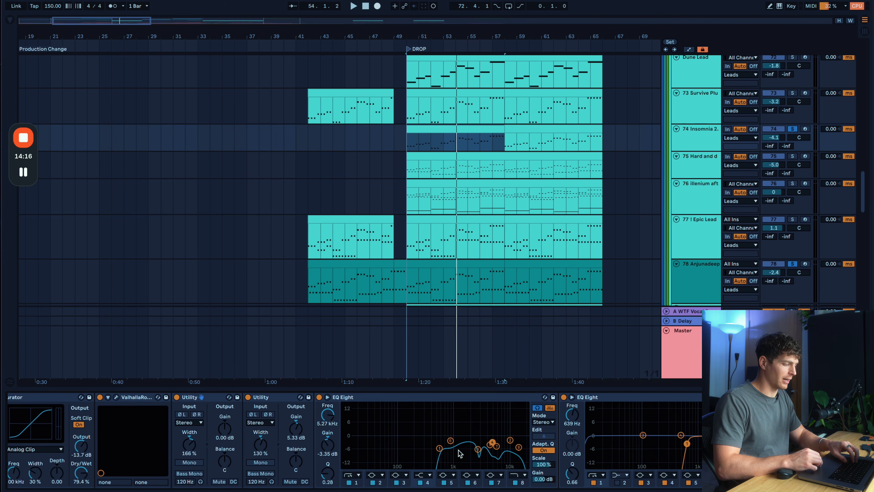
{"action": "left_click", "coordinate": [519, 447]}
{"action": "left_click", "coordinate": [439, 448]}
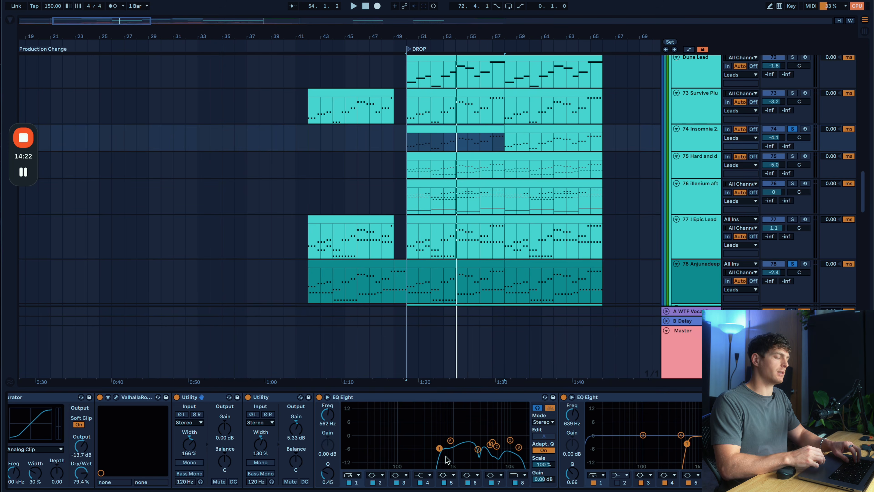
Solo the Survive Plu track alone and play it from the start of the drop
{"action": "scroll", "coordinate": [670, 178], "scroll_direction": "up", "scroll_amount": 4}
{"action": "left_click", "coordinate": [697, 189]}
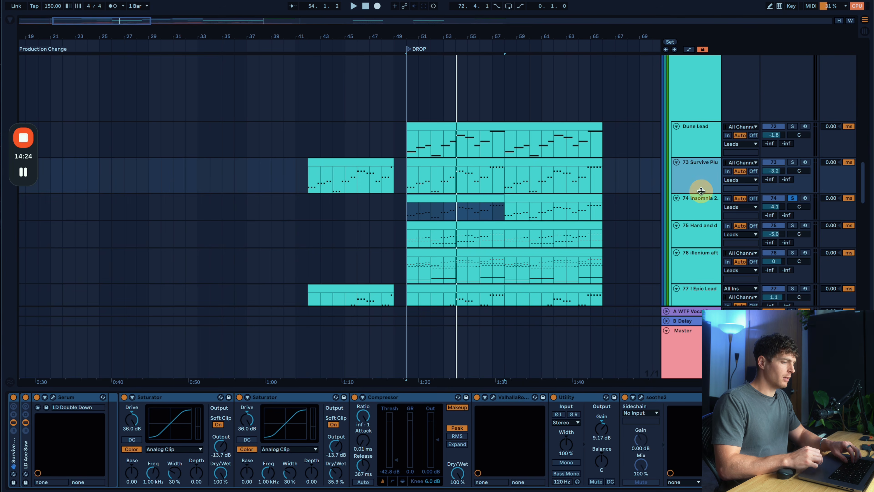
{"action": "key", "text": "space"}
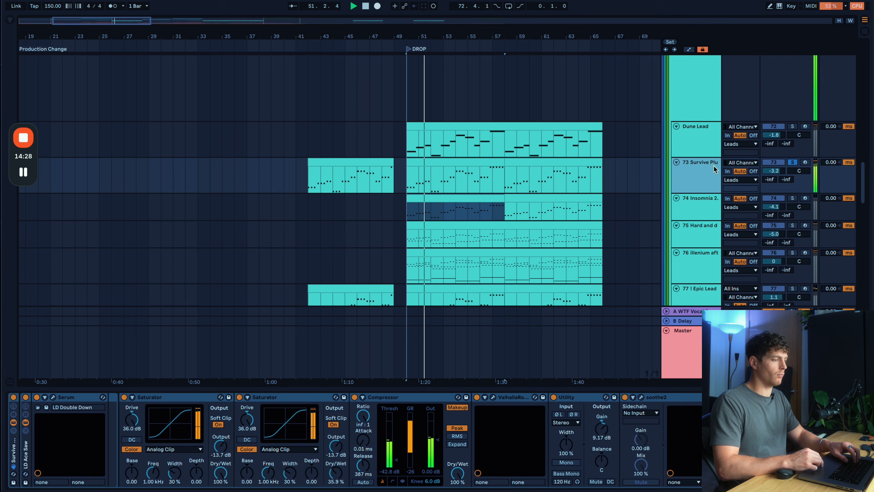
{"action": "key", "text": "space"}
Enlarge the Insomnia 2.0 track and play the drop with Survive Plu and Insomnia 2.0 soloed together
{"action": "left_click", "coordinate": [688, 228]}
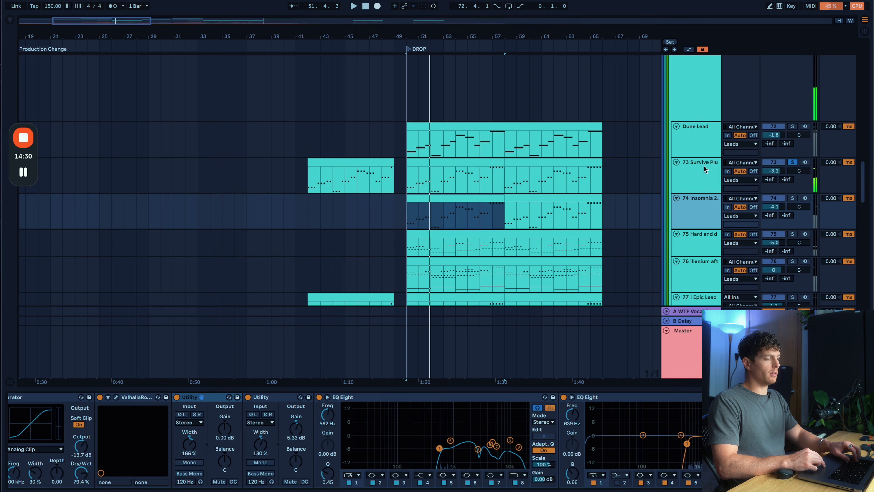
{"action": "left_click", "coordinate": [695, 166]}
{"action": "left_click", "coordinate": [693, 210], "text": "shift"}
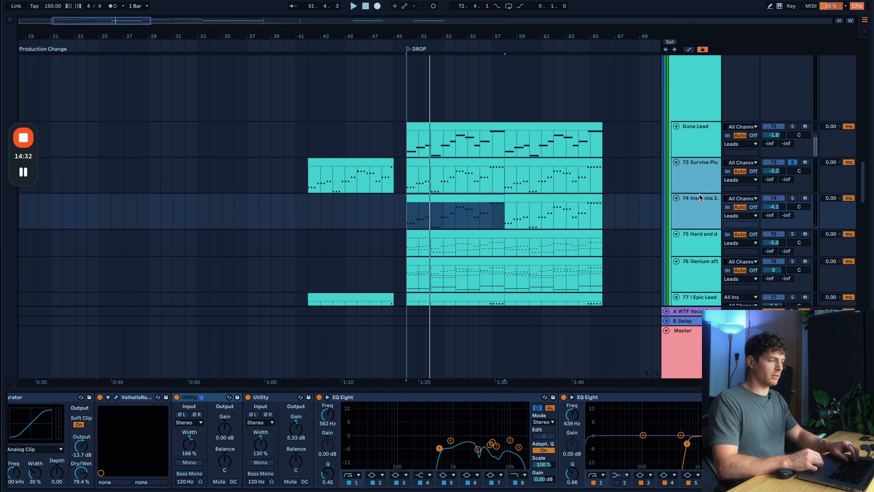
{"action": "left_click", "coordinate": [705, 177]}
{"action": "left_click", "coordinate": [703, 208]}
{"action": "key", "text": "s"}
{"action": "key", "text": "space"}
{"action": "left_click", "coordinate": [704, 182]}
{"action": "left_click", "coordinate": [695, 207]}
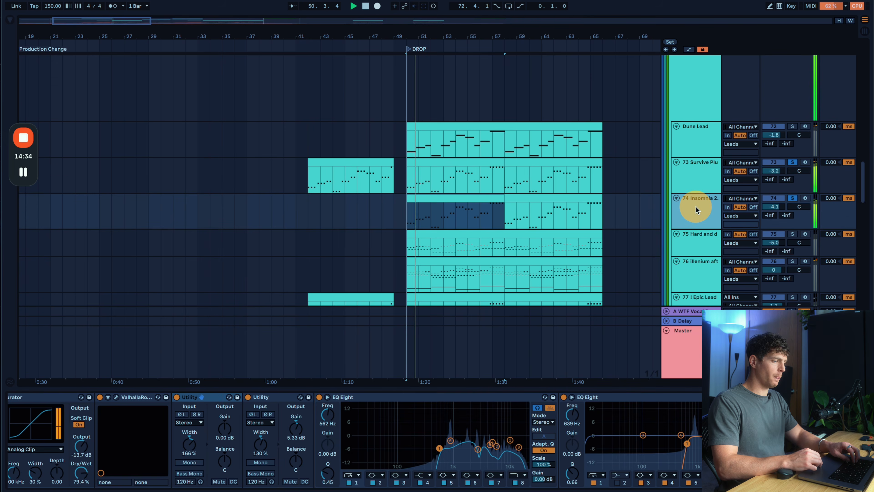
Compare the Survive Plu and Insomnia 2.0 layers during drop playback by switching each track's solo off and back on
{"action": "left_click", "coordinate": [793, 198]}
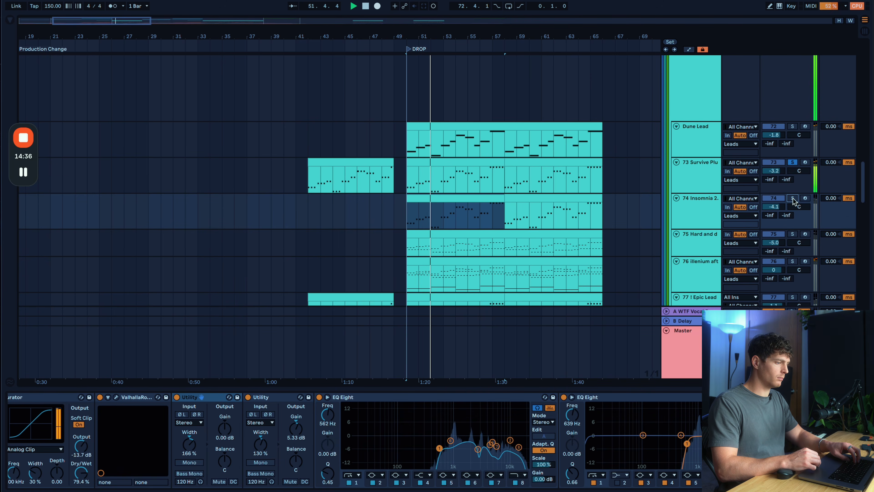
{"action": "left_click", "coordinate": [792, 198]}
{"action": "left_click", "coordinate": [792, 163]}
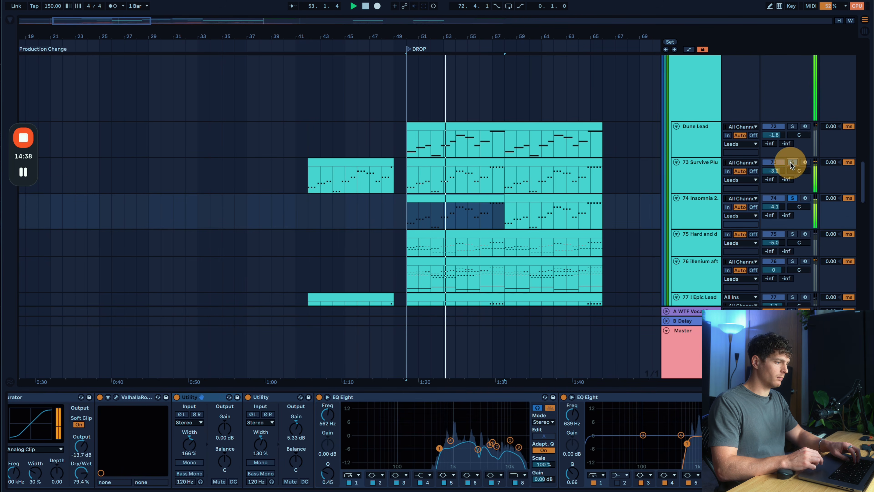
{"action": "left_click", "coordinate": [792, 164]}
{"action": "left_click", "coordinate": [686, 178]}
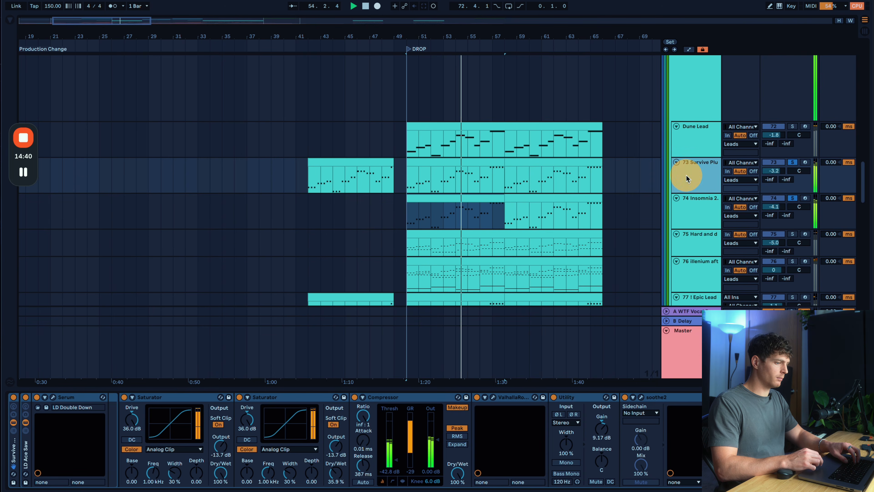
{"action": "key", "text": "space"}
Play the drop with Anjunadeep added to the soloed Survive Plu and Insomnia 2.0 tracks
{"action": "left_click", "coordinate": [463, 164]}
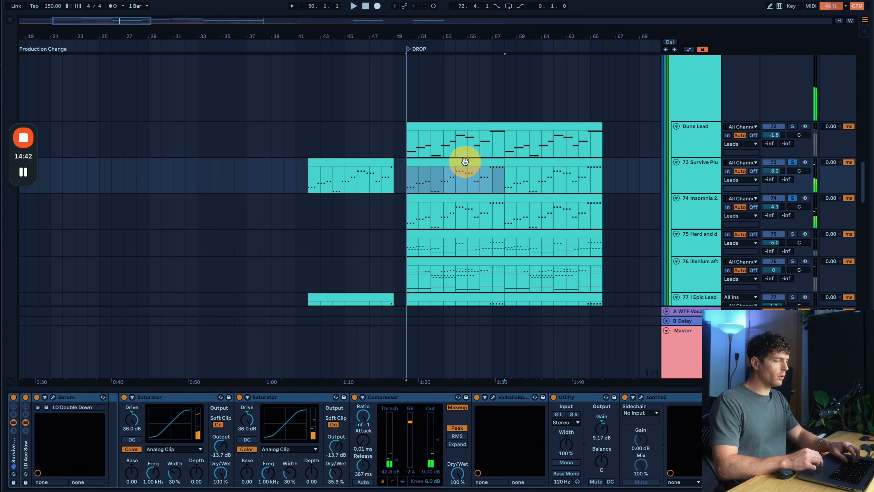
{"action": "left_click", "coordinate": [697, 175]}
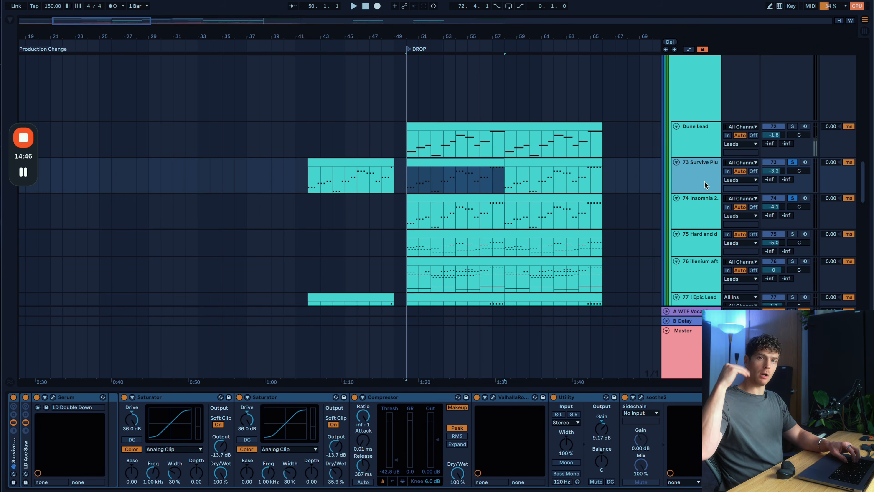
{"action": "left_click", "coordinate": [708, 216]}
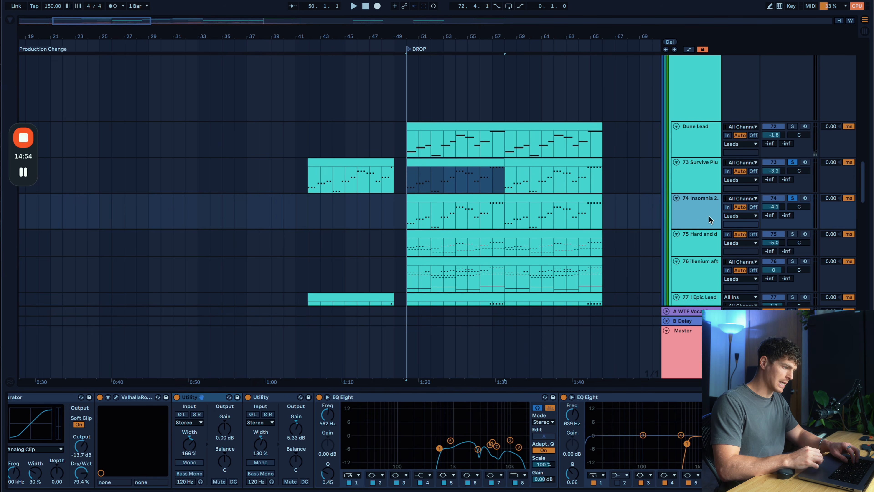
{"action": "scroll", "coordinate": [704, 180], "scroll_direction": "down", "scroll_amount": 6}
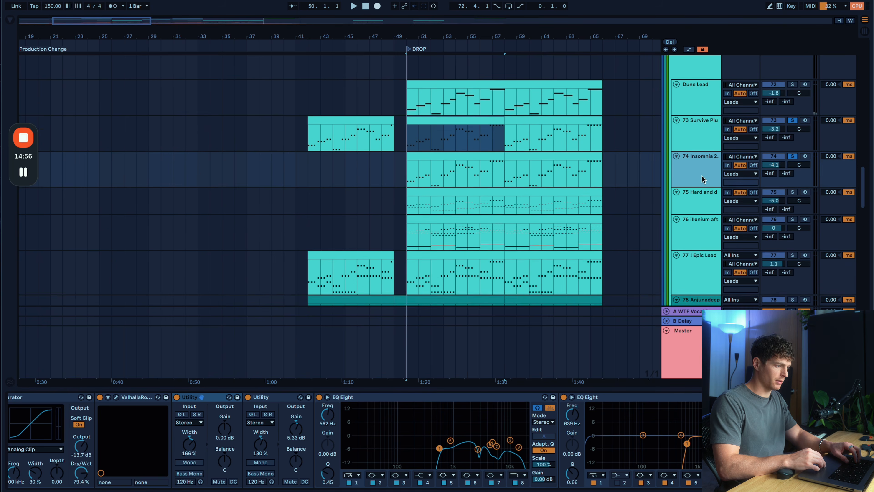
{"action": "key", "text": "space"}
{"action": "left_click", "coordinate": [791, 234], "text": "super"}
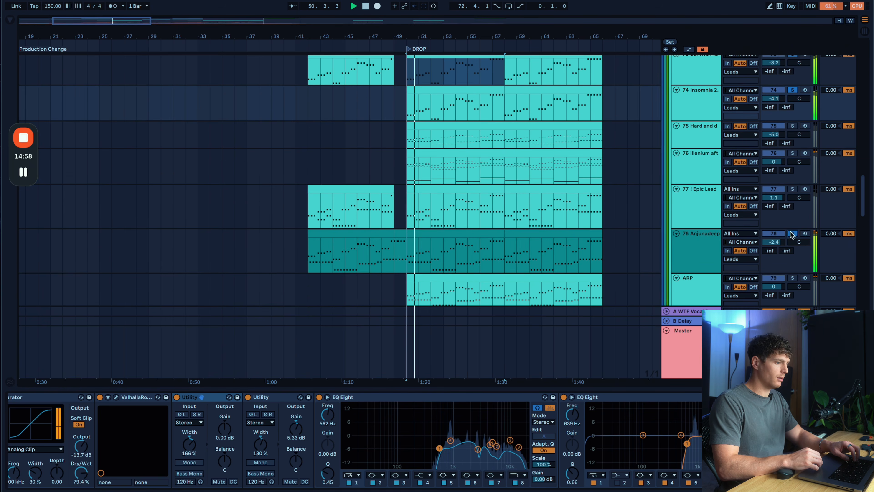
Listen to the lead blend without Survive Plu and without Insomnia 2.0, restoring each solo before stopping playback
{"action": "scroll", "coordinate": [758, 207], "scroll_direction": "up", "scroll_amount": 5}
{"action": "left_click", "coordinate": [701, 176]}
{"action": "left_click", "coordinate": [792, 156]}
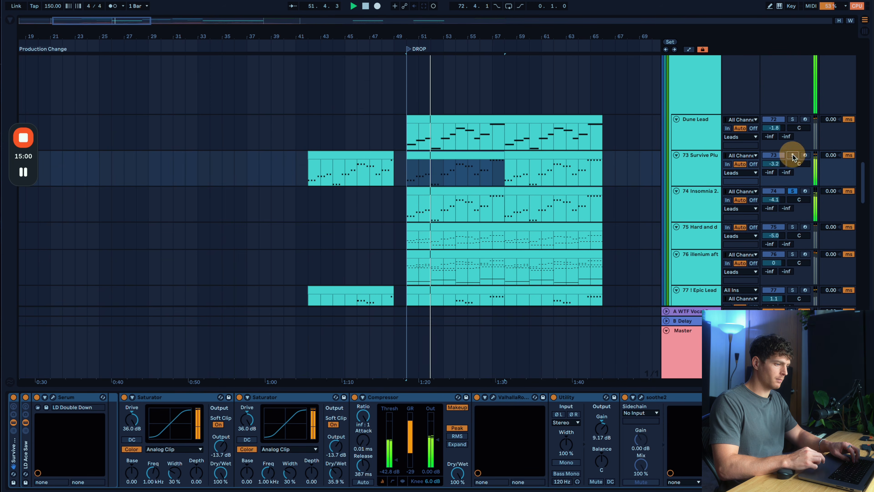
{"action": "left_click", "coordinate": [792, 155]}
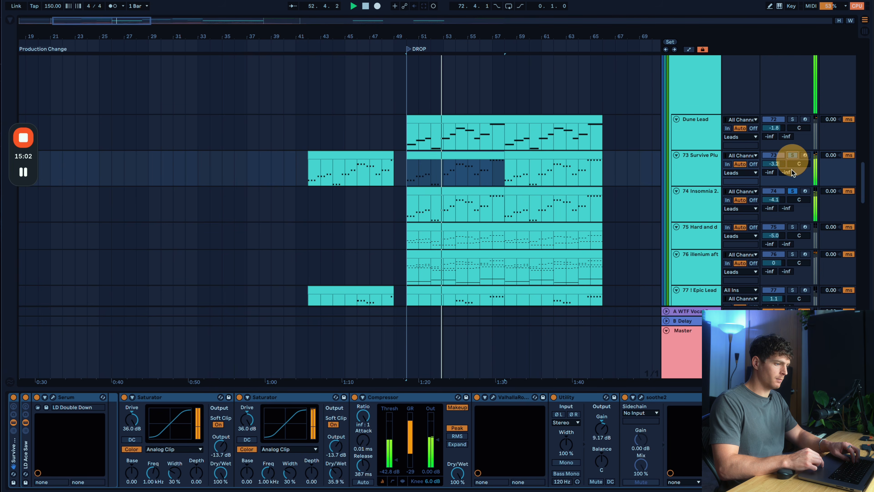
{"action": "left_click", "coordinate": [793, 190]}
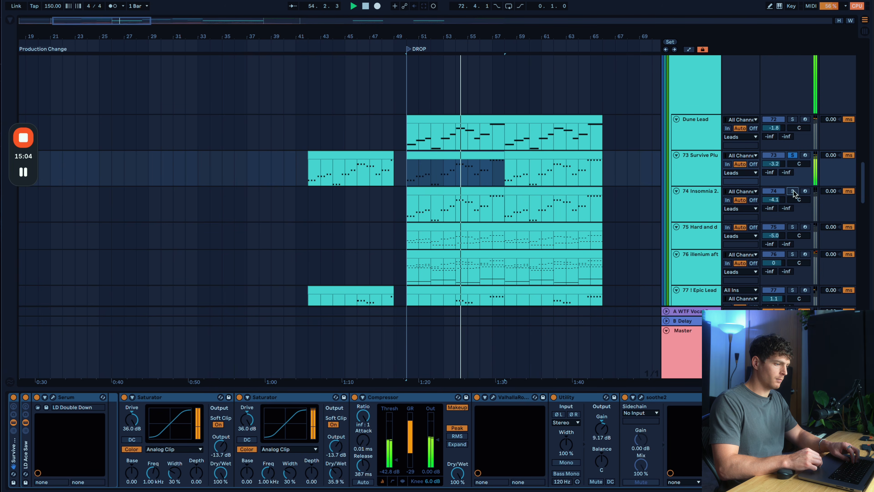
{"action": "left_click", "coordinate": [793, 191], "text": "super"}
{"action": "left_click", "coordinate": [416, 209]}
{"action": "key", "text": "space"}
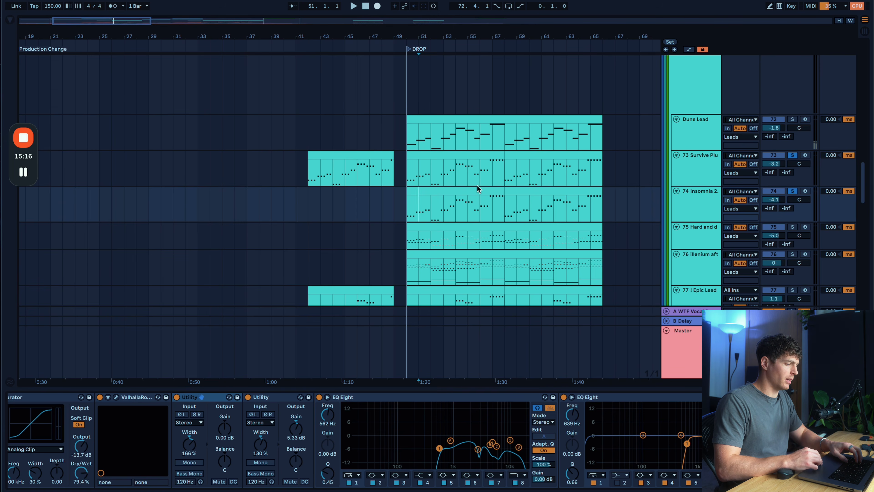
Solo only the Survive Plu track and play a short passage from the drop
{"action": "left_click", "coordinate": [683, 167]}
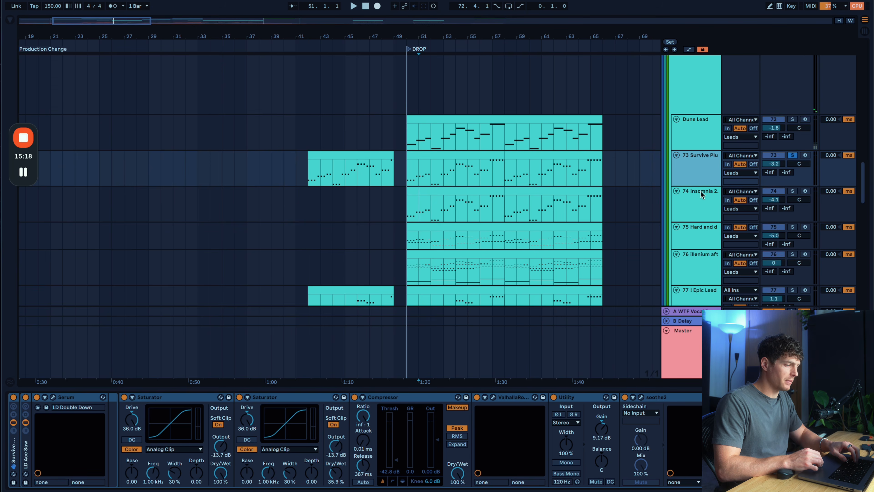
{"action": "key", "text": "s"}
{"action": "left_click", "coordinate": [703, 207]}
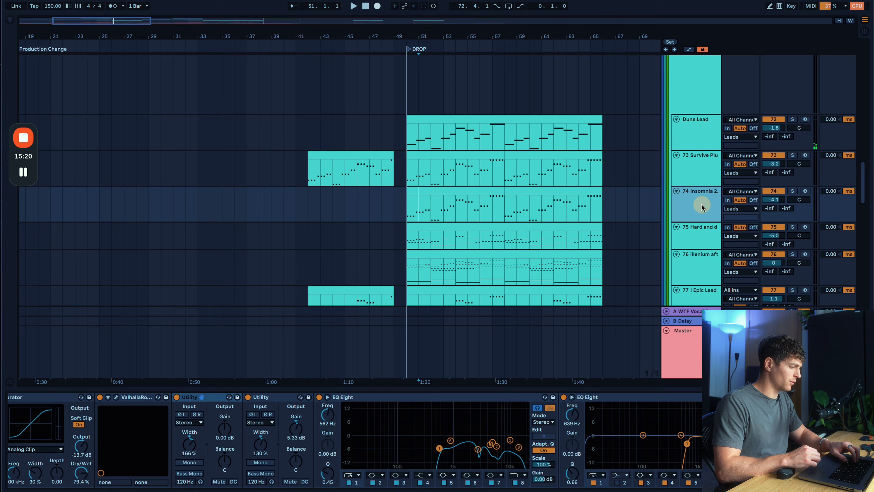
{"action": "left_click", "coordinate": [703, 182]}
{"action": "key", "text": "s"}
{"action": "key", "text": "space"}
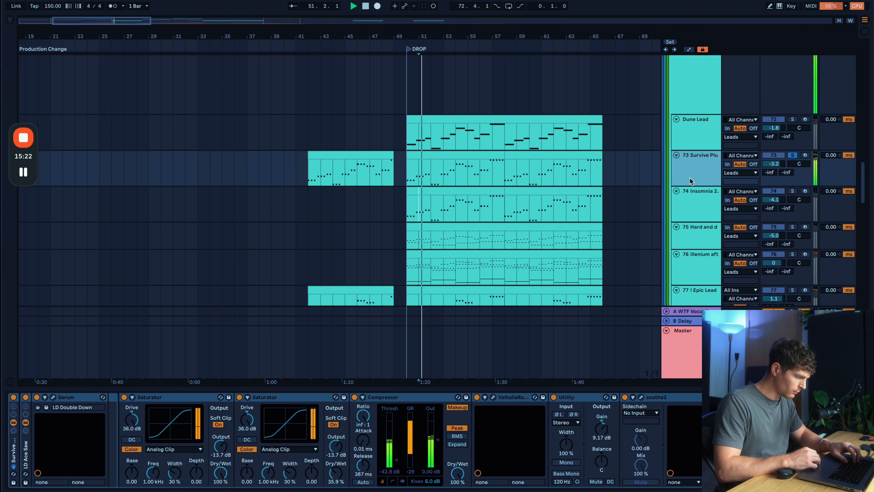
{"action": "key", "text": "space"}
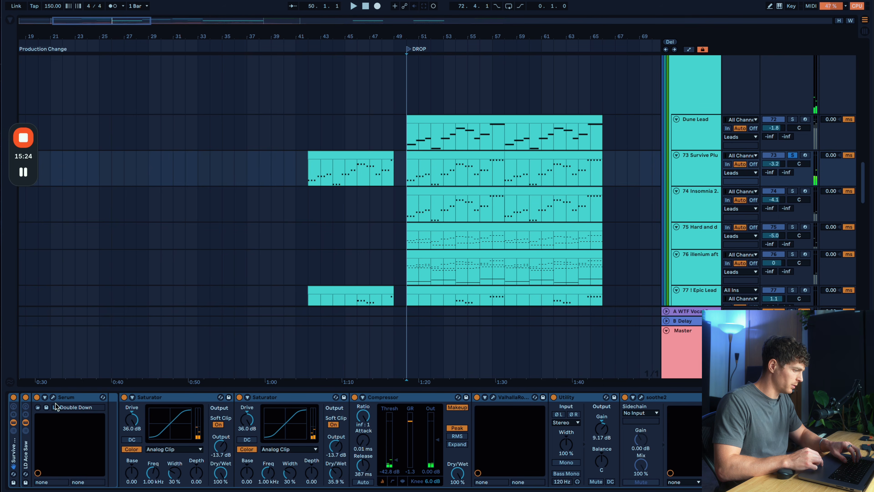
Open Serum with the LD Double Down preset on Survive Plu and move its window clear of the device chain
{"action": "key", "text": "ctrl+alt+p"}
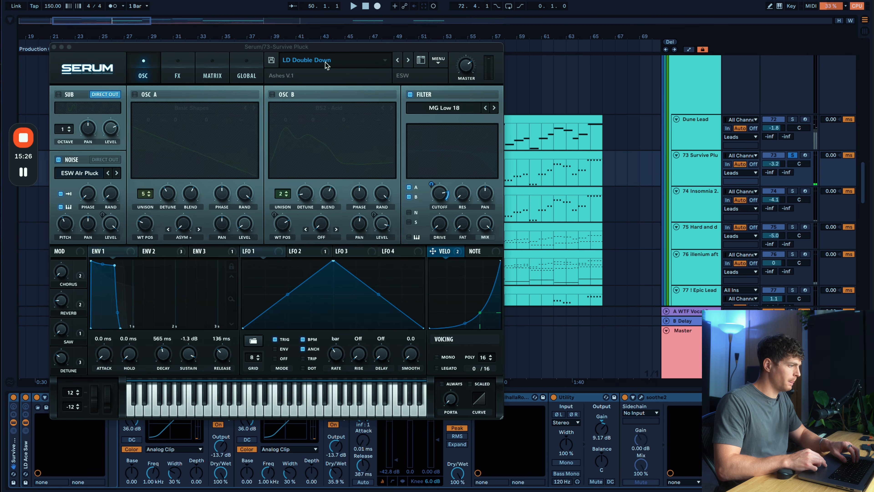
{"action": "left_click_drag", "start_coordinate": [292, 44], "coordinate": [496, 24]}
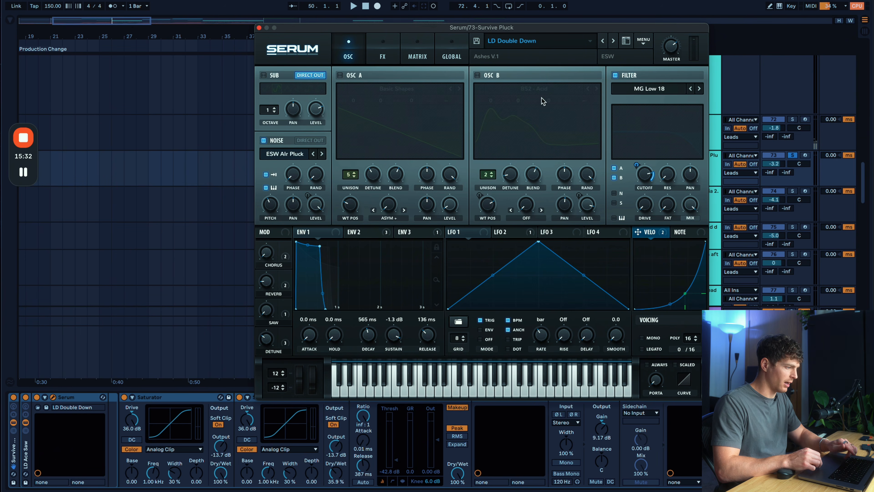
{"action": "left_click_drag", "start_coordinate": [300, 30], "coordinate": [245, 0]}
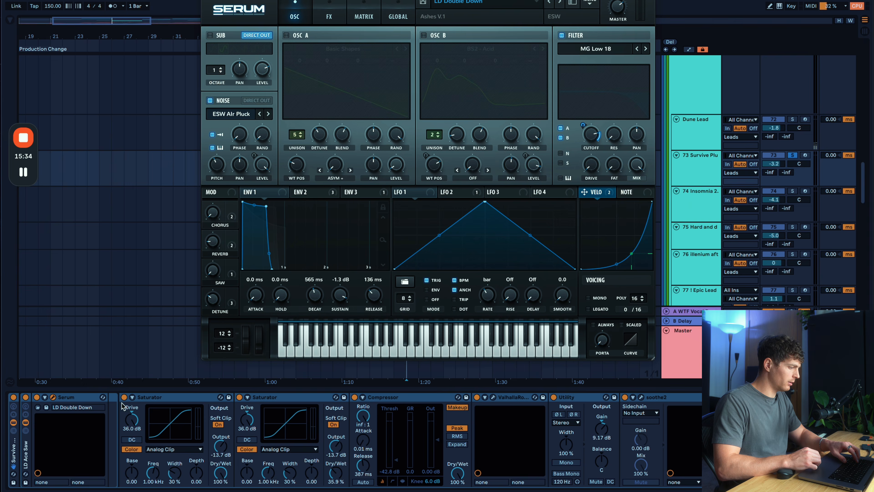
Bypass both Saturators, the Compressor and ValhallaRoom on Survive Plu and play the dry sound
{"action": "left_click", "coordinate": [153, 397]}
{"action": "left_click", "coordinate": [525, 400], "text": "shift"}
{"action": "key", "text": "0"}
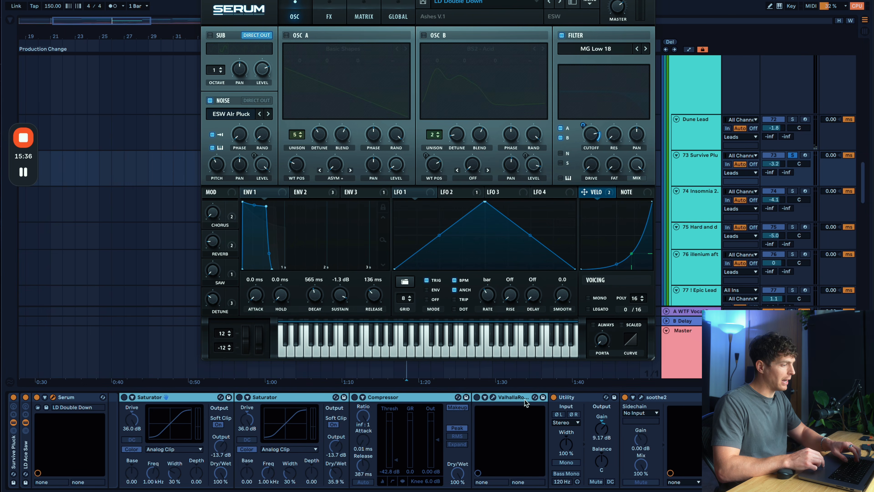
{"action": "key", "text": "space"}
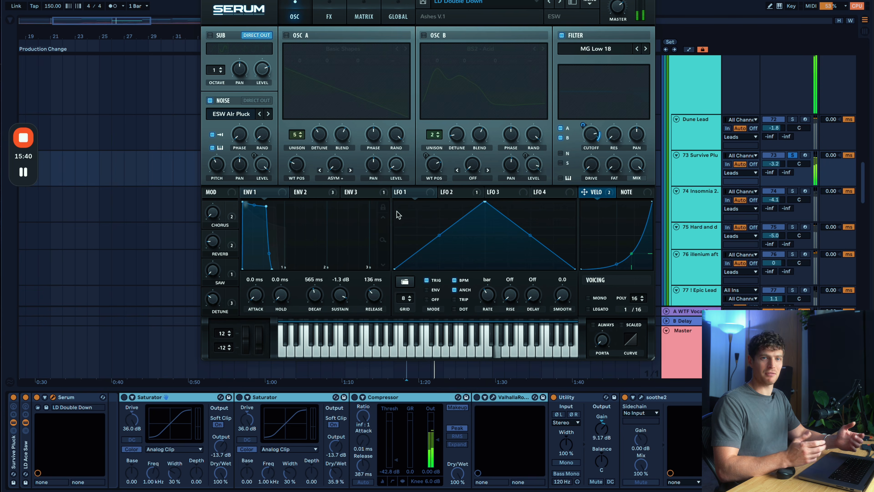
Switch the Saturators, Compressor and ValhallaRoom back on one at a time while the Survive Plu track plays
{"action": "left_click", "coordinate": [177, 396]}
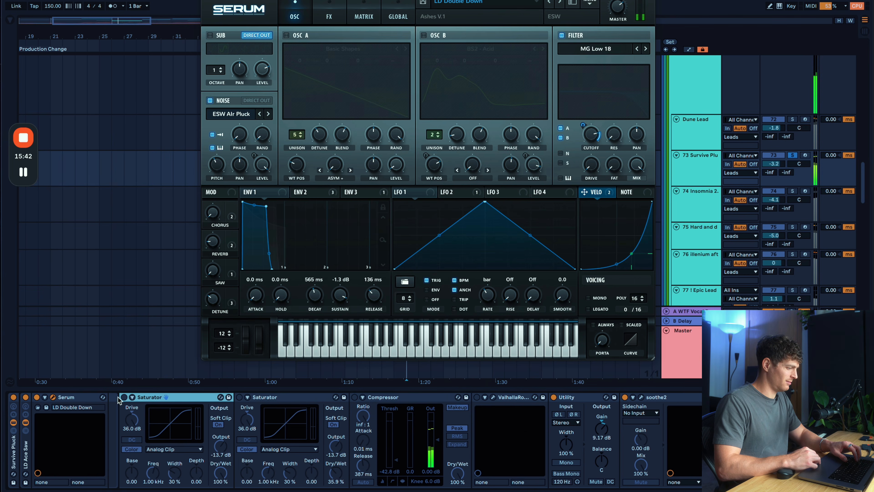
{"action": "key", "text": "0"}
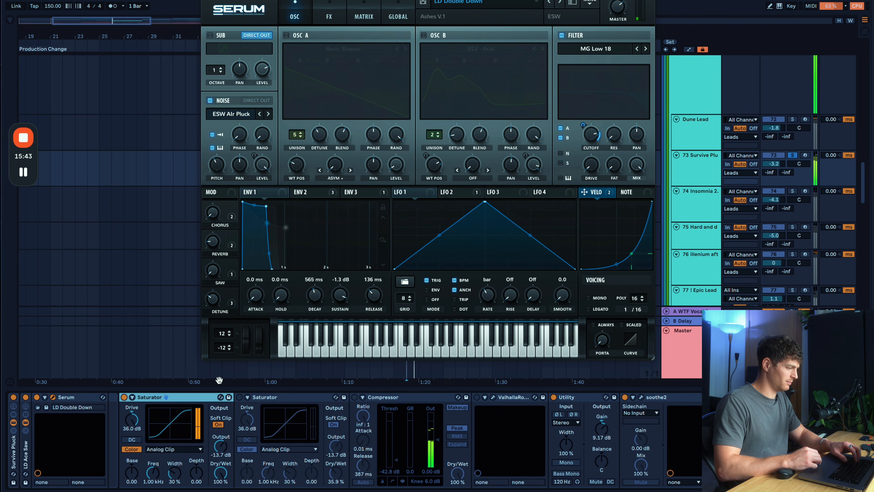
{"action": "left_click", "coordinate": [238, 398]}
{"action": "left_click", "coordinate": [354, 397]}
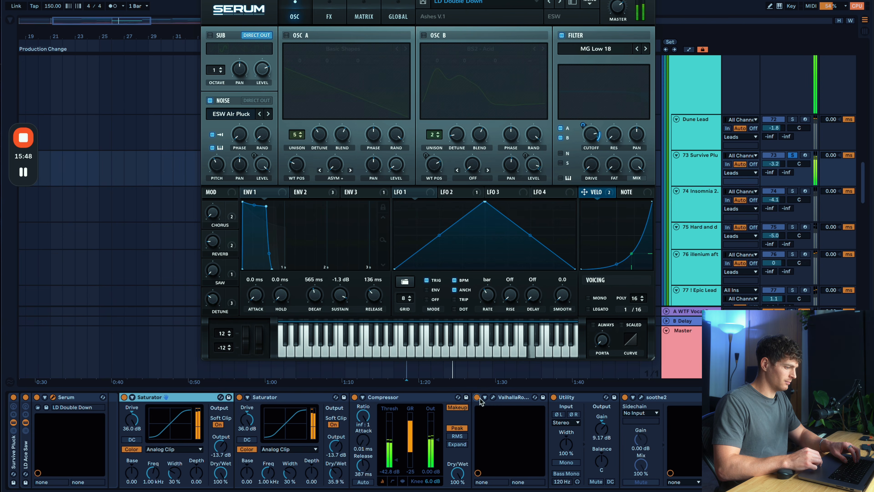
Inspect the second Saturator, the Compressor and the ValhallaRoom settings on Survive Plu, and close the plug-in windows
{"action": "left_click", "coordinate": [282, 397]}
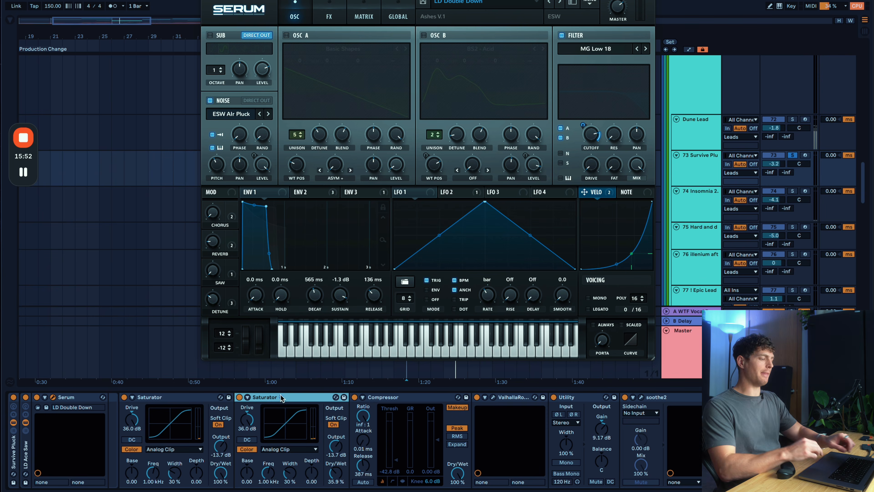
{"action": "left_click", "coordinate": [423, 396]}
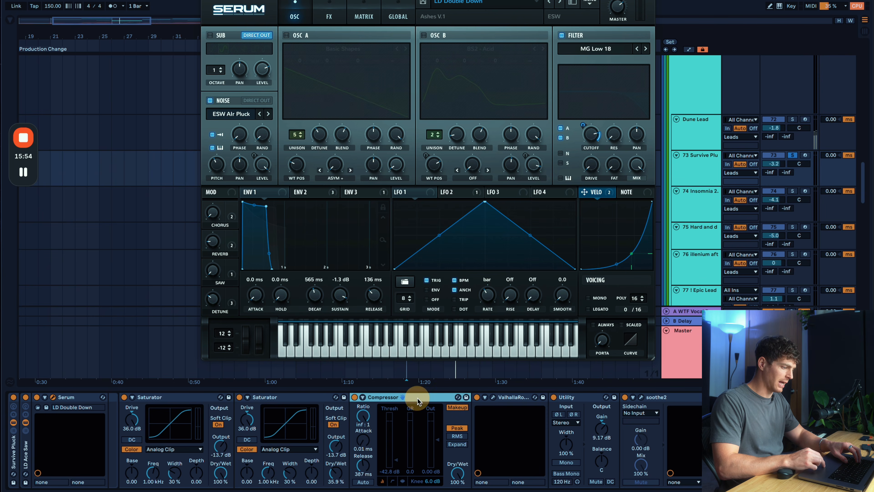
{"action": "left_click", "coordinate": [493, 397]}
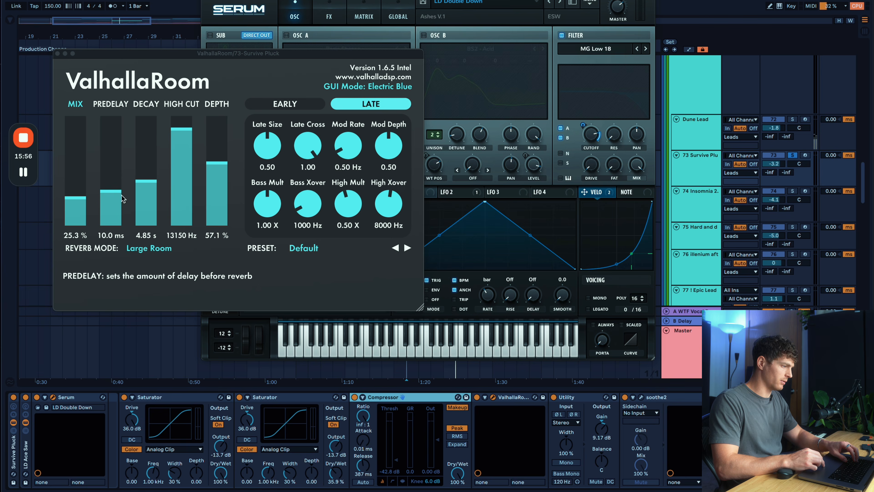
{"action": "left_click_drag", "start_coordinate": [218, 54], "coordinate": [419, 55]}
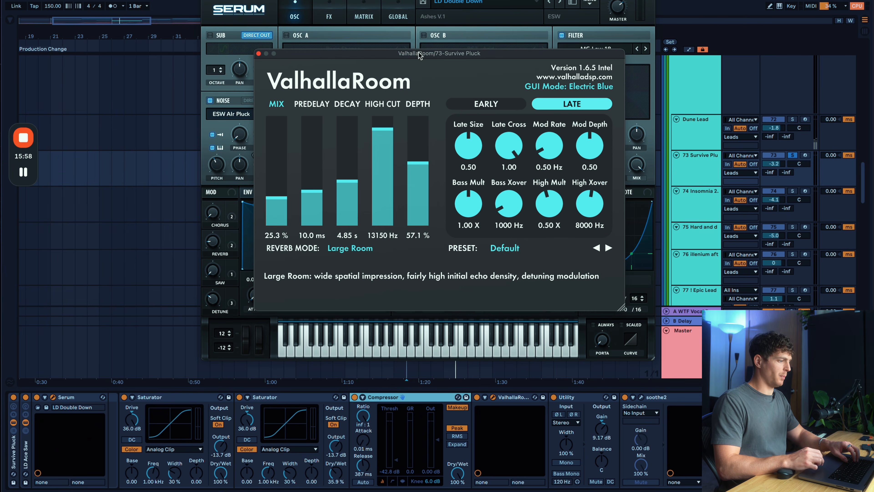
{"action": "left_click", "coordinate": [259, 54]}
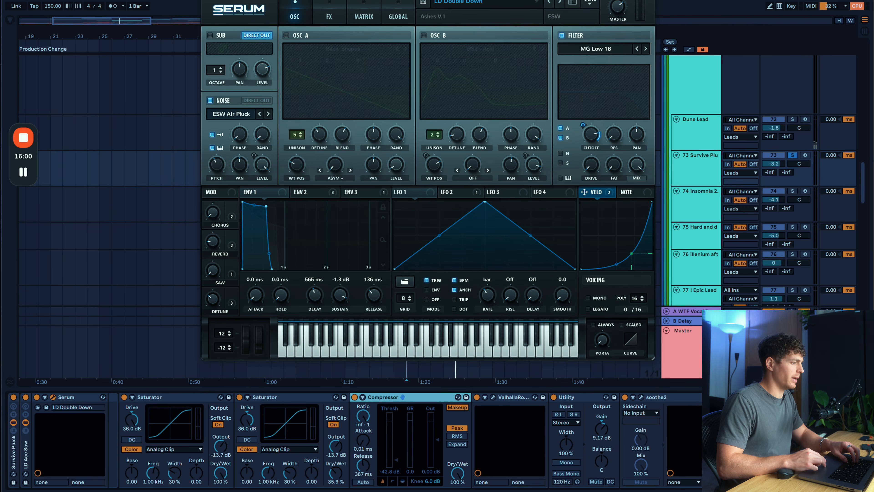
{"action": "left_click", "coordinate": [206, 0]}
Browse the device chains of the lead tracks between Dune Lead and illenium aft, and clear the active track solo
{"action": "scroll", "coordinate": [556, 151], "scroll_direction": "down", "scroll_amount": 5}
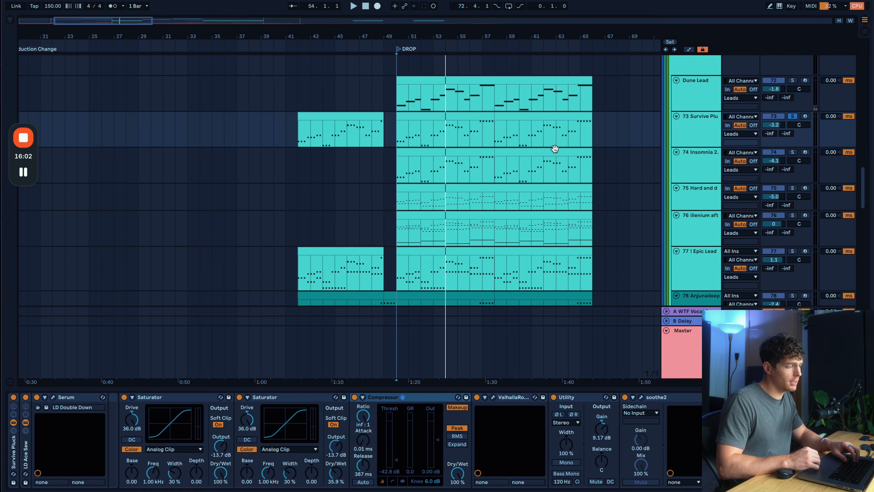
{"action": "left_click", "coordinate": [696, 207]}
{"action": "scroll", "coordinate": [702, 155], "scroll_direction": "up", "scroll_amount": 3}
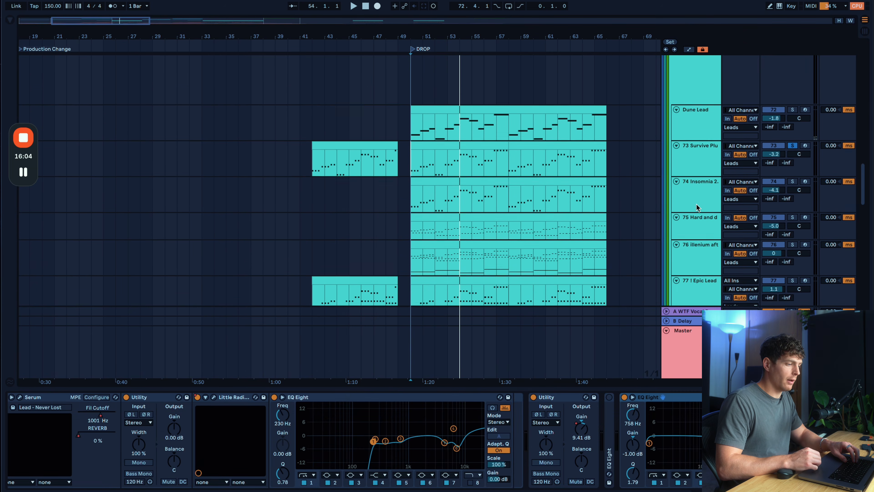
{"action": "left_click", "coordinate": [709, 179]}
{"action": "left_click", "coordinate": [710, 155]}
{"action": "left_click", "coordinate": [712, 113]}
{"action": "left_click", "coordinate": [708, 160]}
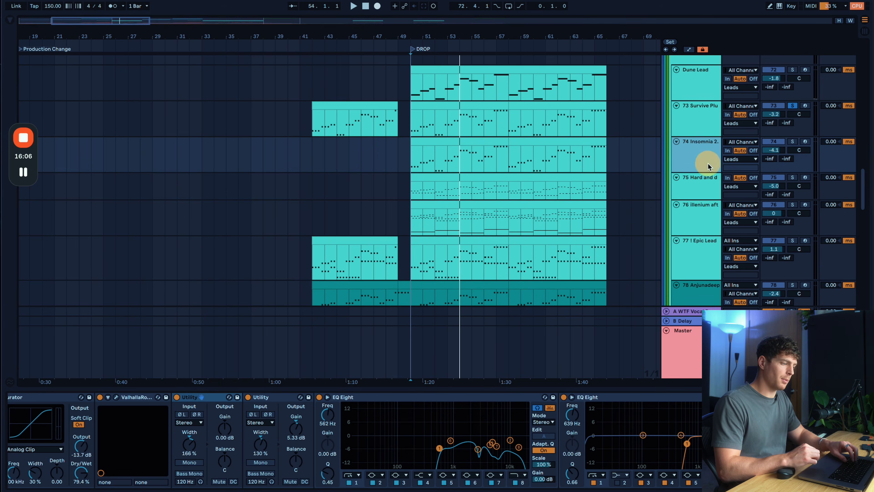
{"action": "key", "text": "s"}
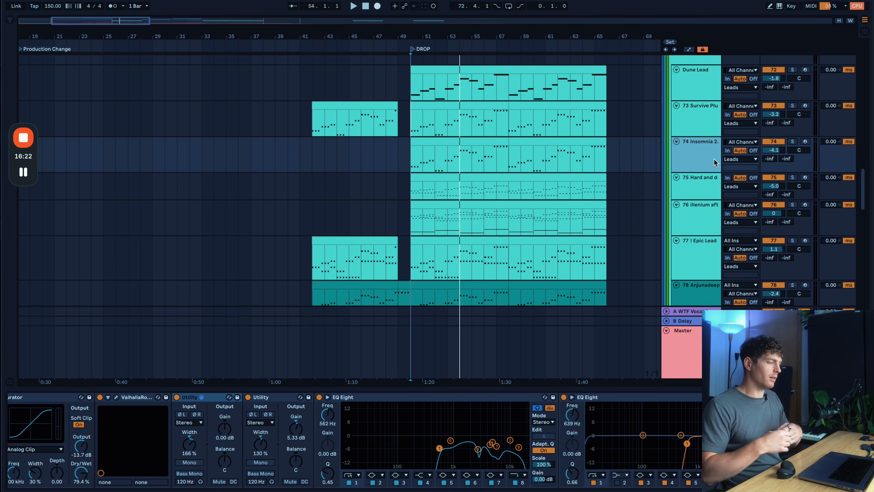
Solo the Dune Lead track, play it from the drop and look through its whole device chain
{"action": "left_click", "coordinate": [691, 88]}
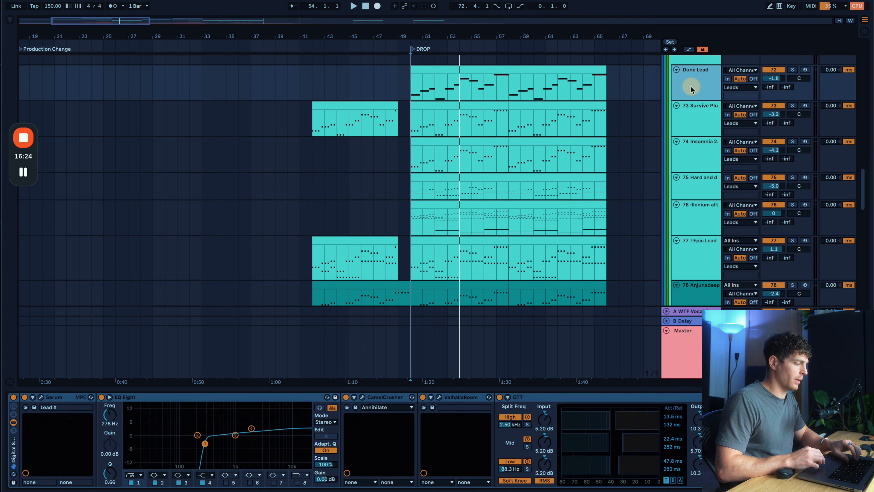
{"action": "scroll", "coordinate": [570, 168], "scroll_direction": "up", "scroll_amount": 1}
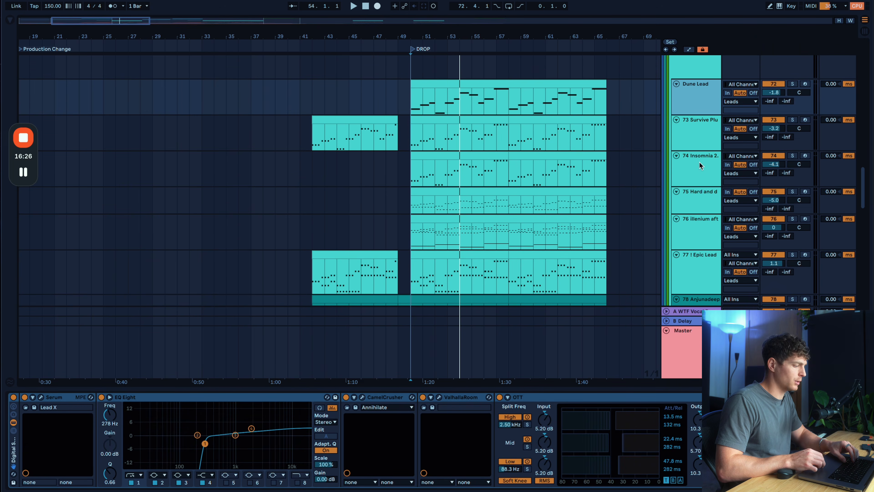
{"action": "key", "text": "space"}
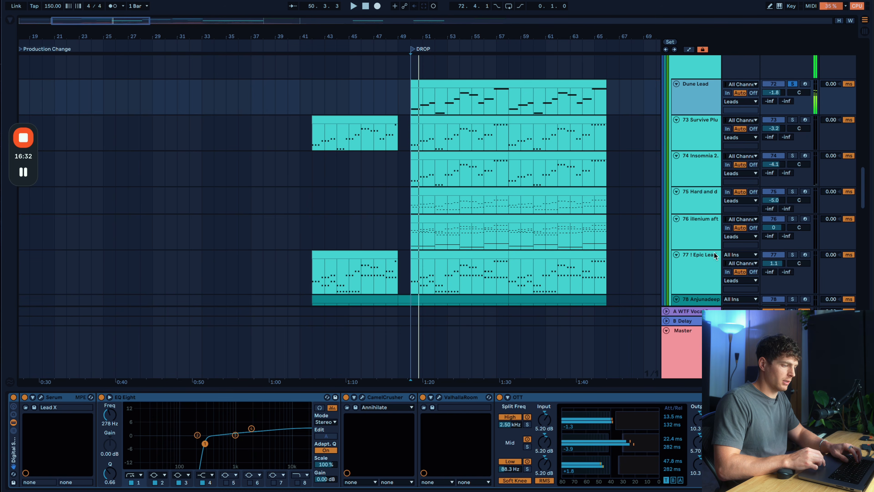
{"action": "key", "text": "space"}
{"action": "scroll", "coordinate": [775, 251], "scroll_direction": "down", "scroll_amount": 1}
{"action": "left_click", "coordinate": [793, 282], "text": "super"}
{"action": "scroll", "coordinate": [781, 261], "scroll_direction": "up", "scroll_amount": 3}
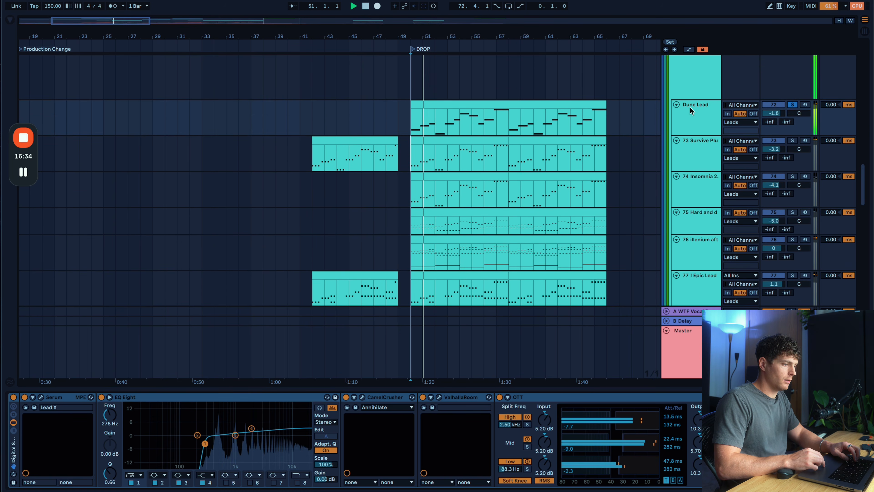
{"action": "scroll", "coordinate": [465, 470], "scroll_direction": "right", "scroll_amount": 5}
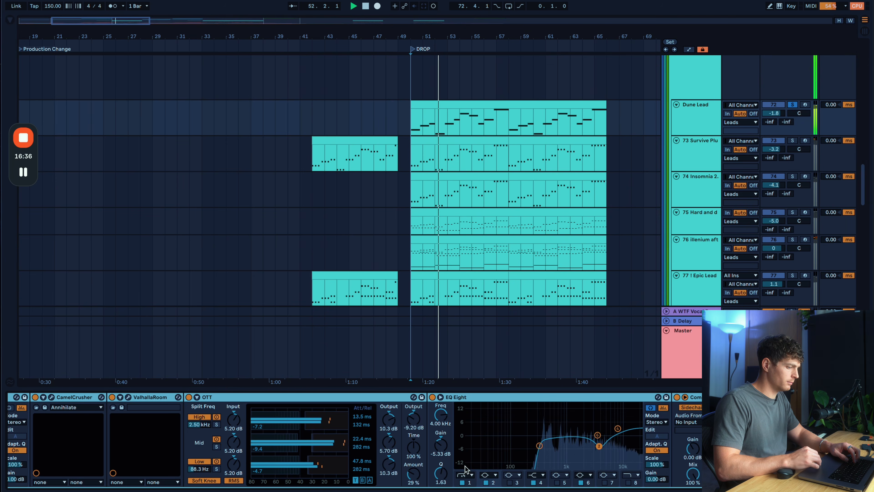
{"action": "scroll", "coordinate": [465, 470], "scroll_direction": "right", "scroll_amount": 10}
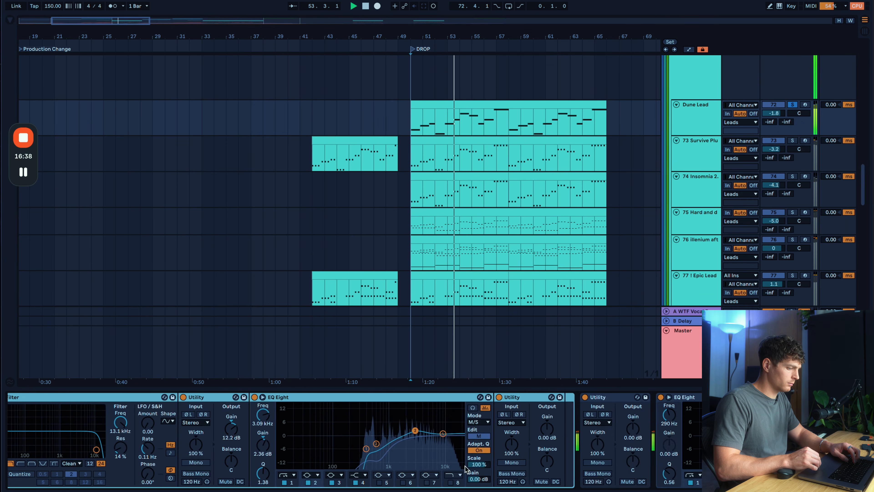
{"action": "scroll", "coordinate": [465, 470], "scroll_direction": "right", "scroll_amount": 3}
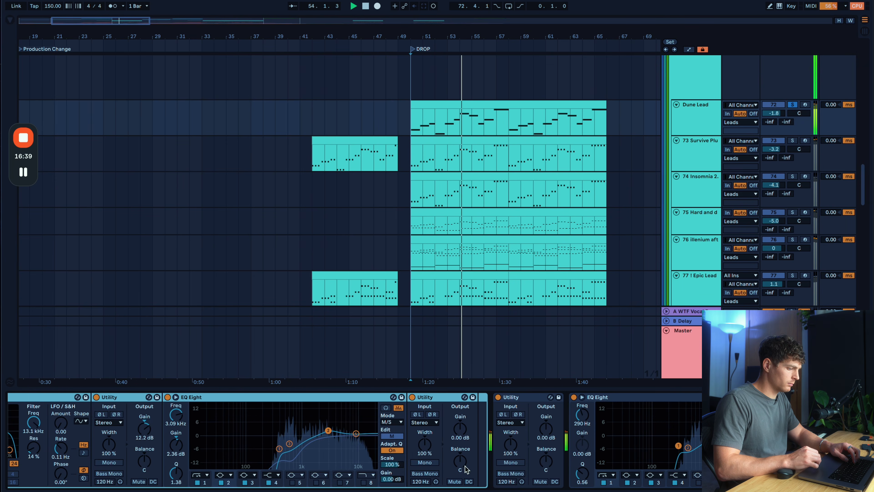
Switch the solo to the Survive Plu and Insomnia tracks and listen to them together
{"action": "left_click", "coordinate": [689, 158]}
{"action": "left_click", "coordinate": [693, 189]}
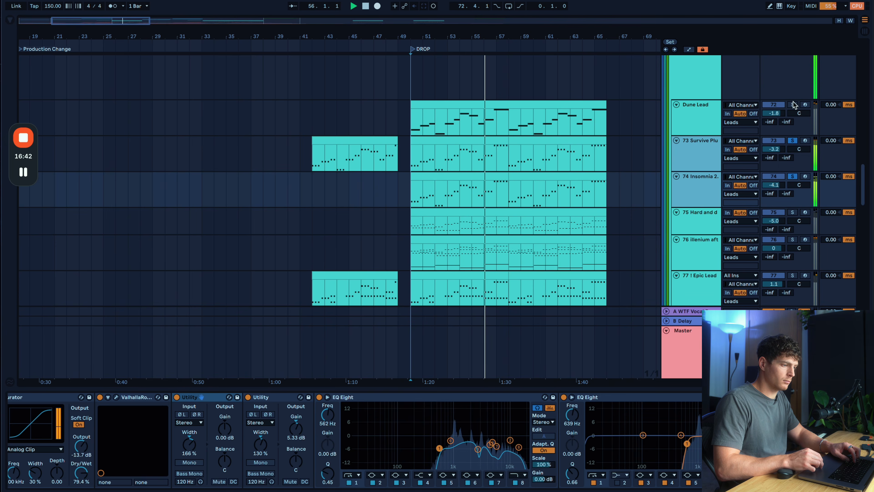
Move the Hard and dope Plucks track below Epic Lead, directly above Anjunadeep
{"action": "scroll", "coordinate": [684, 274], "scroll_direction": "down", "scroll_amount": 3}
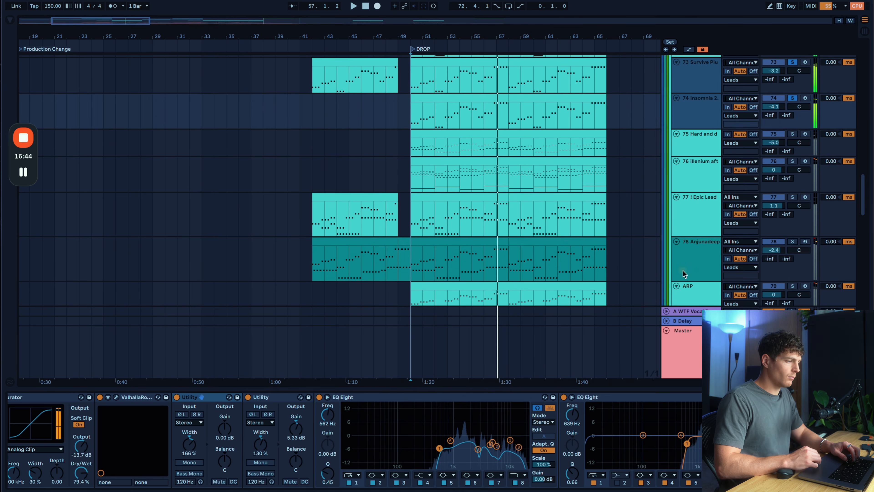
{"action": "left_click", "coordinate": [683, 274]}
{"action": "left_click_drag", "start_coordinate": [702, 146], "coordinate": [688, 225]}
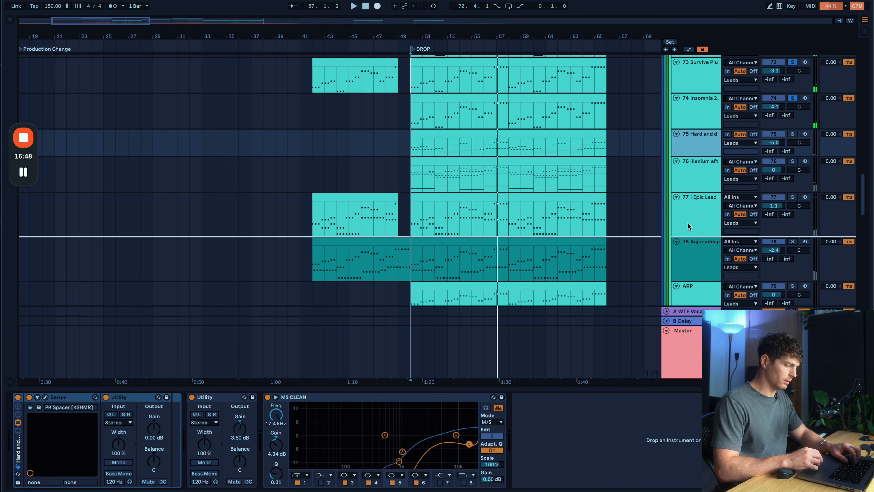
Solo Anjunadeep and ARP together from the drop, and add Hard and dope Plucks to the soloed layers
{"action": "left_click", "coordinate": [699, 275]}
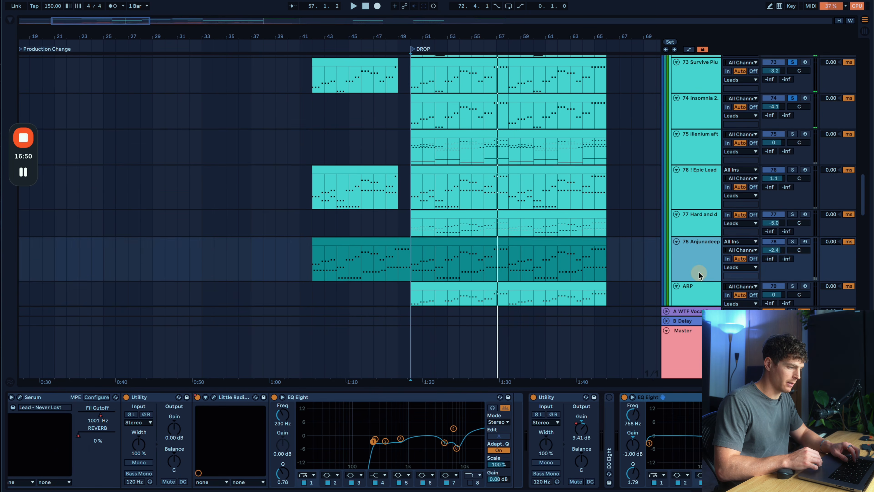
{"action": "scroll", "coordinate": [701, 274], "scroll_direction": "down", "scroll_amount": 3}
{"action": "left_click", "coordinate": [708, 243], "text": "shift"}
{"action": "key", "text": "s"}
{"action": "key", "text": "space"}
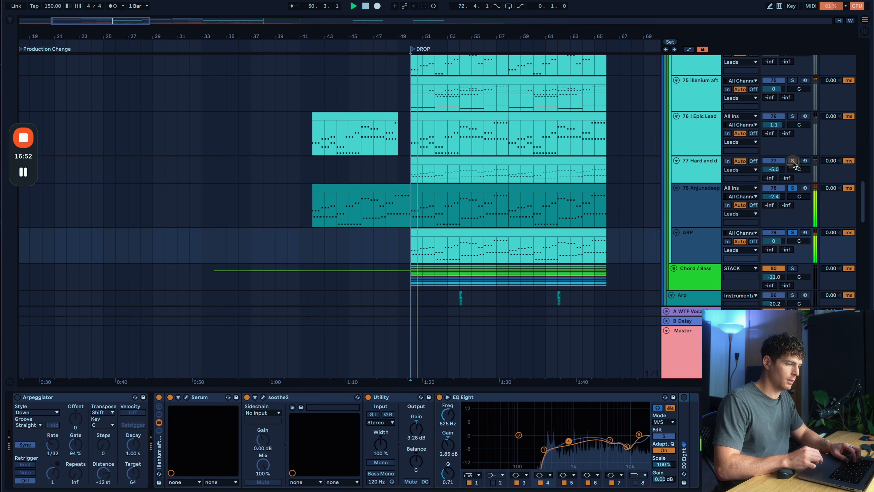
{"action": "left_click", "coordinate": [793, 161]}
{"action": "left_click", "coordinate": [688, 173]}
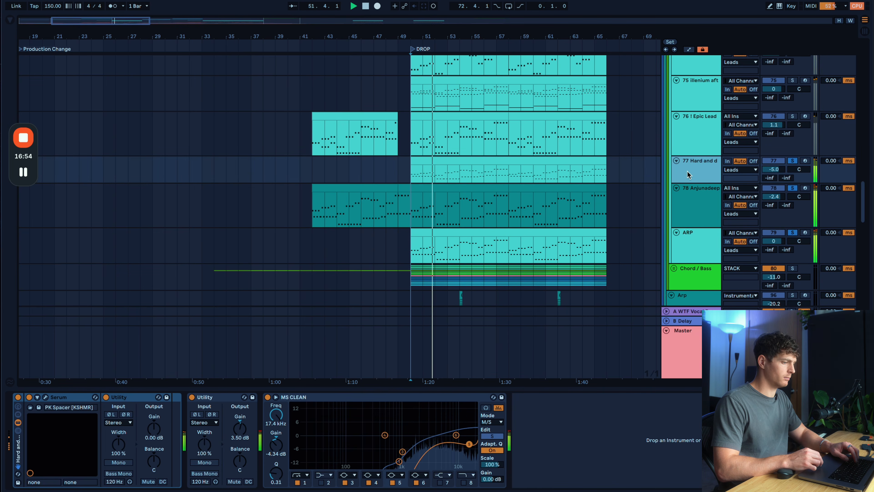
Play the Hard and dope Plucks clip on its own from the start of the drop
{"action": "left_click", "coordinate": [462, 157]}
{"action": "key", "text": "space"}
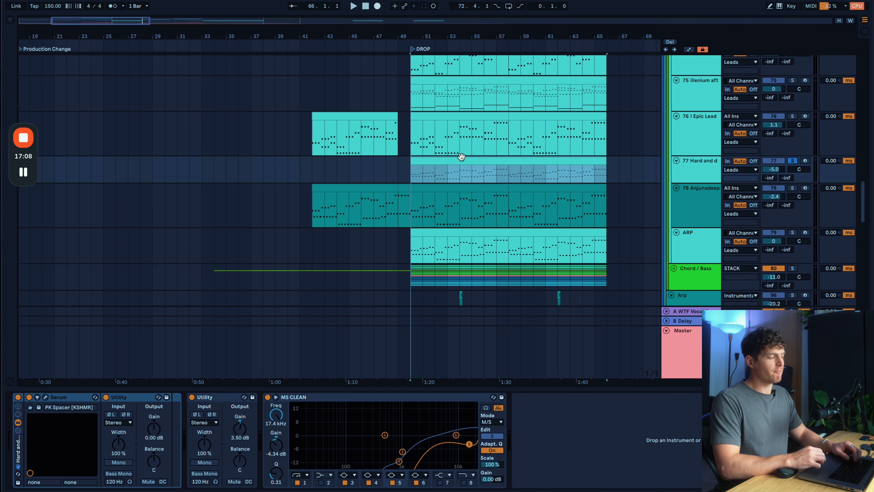
{"action": "key", "text": "space"}
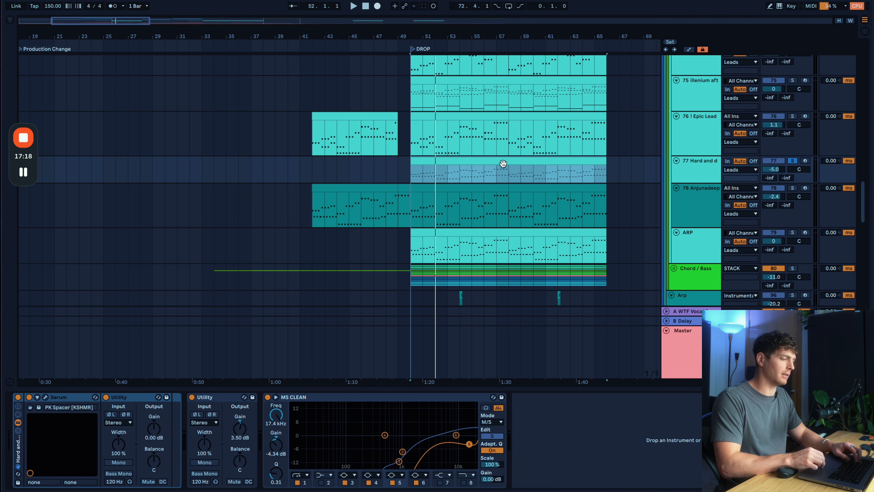
Play Anjunadeep with Hard and dope Plucks, toggling the plucks' solo to compare the layer in and out
{"action": "left_click", "coordinate": [793, 188]}
{"action": "key", "text": "space"}
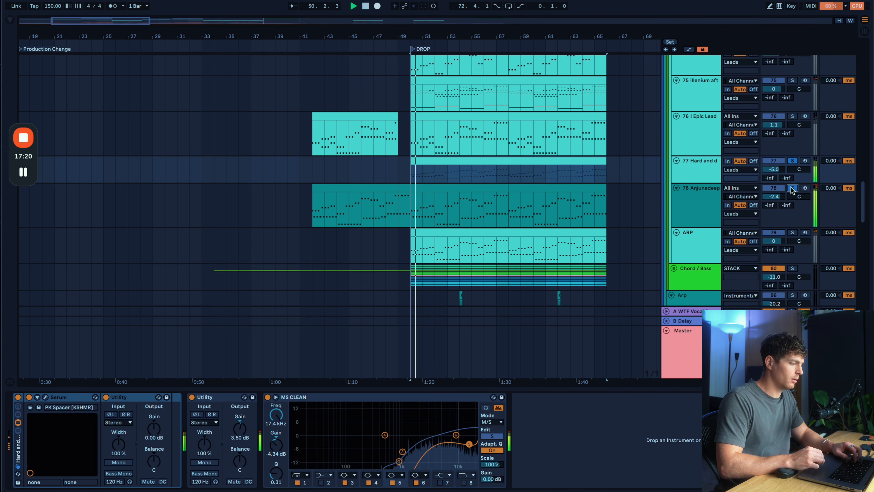
{"action": "left_click", "coordinate": [794, 161]}
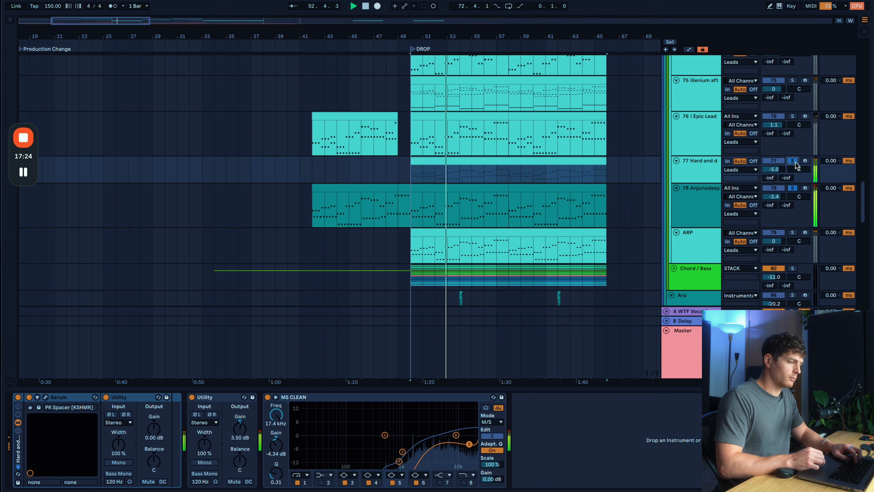
{"action": "left_click", "coordinate": [792, 161]}
{"action": "key", "text": "space"}
Solo Anjunadeep, Insomnia, Survive Plu and Dune Lead together and play them from the drop
{"action": "left_click", "coordinate": [682, 209]}
{"action": "scroll", "coordinate": [681, 208], "scroll_direction": "up", "scroll_amount": 5}
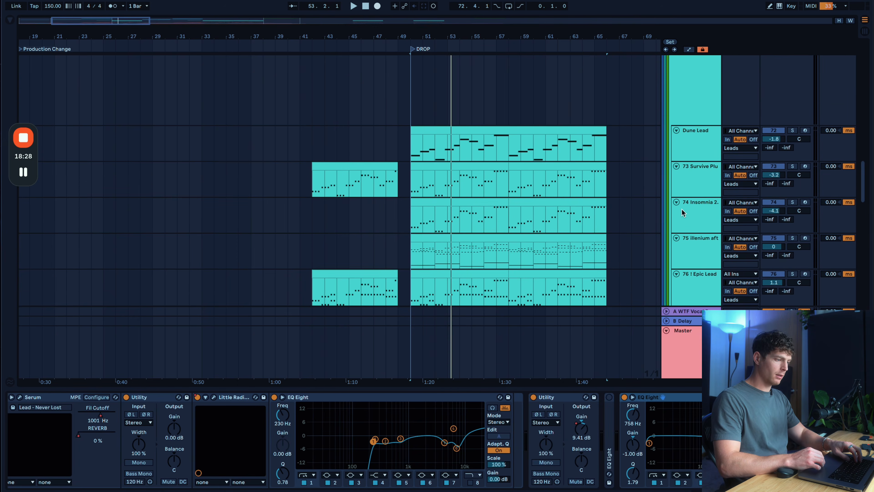
{"action": "left_click", "coordinate": [694, 206], "text": "super"}
{"action": "left_click", "coordinate": [696, 171], "text": "super"}
{"action": "left_click", "coordinate": [698, 135], "text": "super"}
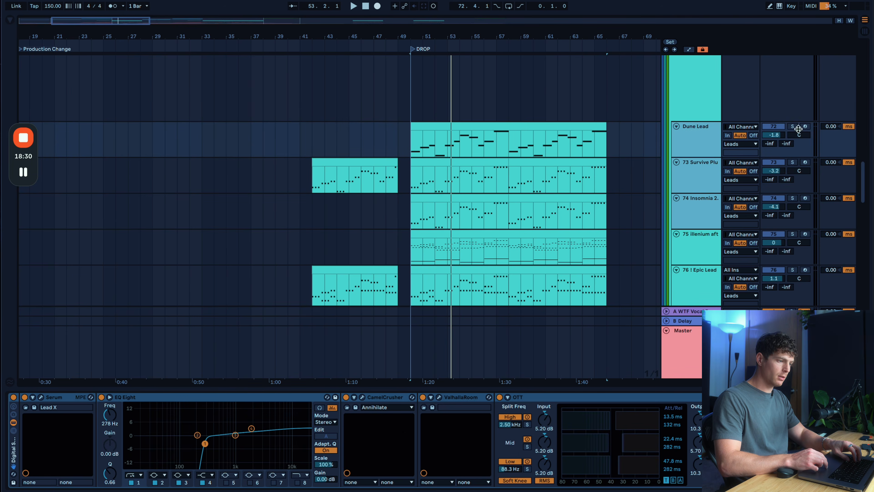
{"action": "left_click", "coordinate": [795, 127], "text": "super"}
{"action": "scroll", "coordinate": [796, 127], "scroll_direction": "down", "scroll_amount": 6}
{"action": "key", "text": "space"}
Make the Hard and dope Plucks track slightly taller and toggle its solo against the other leads during playback
{"action": "scroll", "coordinate": [795, 127], "scroll_direction": "up", "scroll_amount": 5}
{"action": "left_click", "coordinate": [706, 164]}
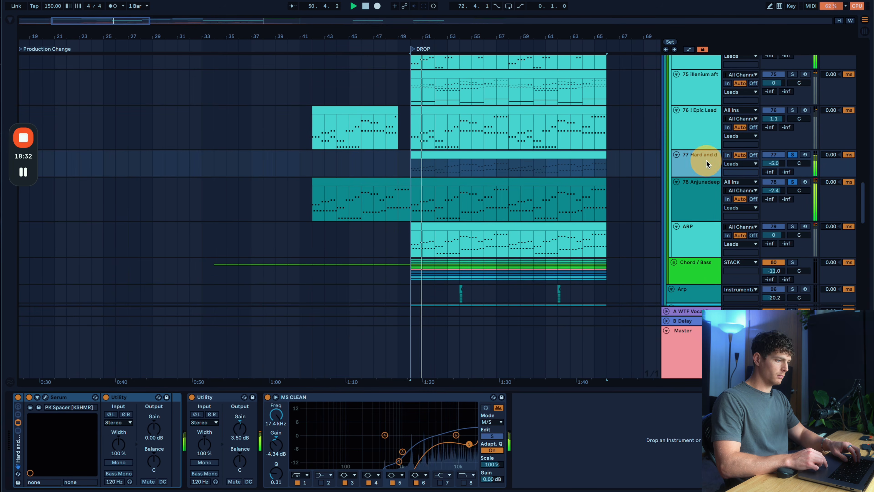
{"action": "left_click_drag", "start_coordinate": [696, 177], "coordinate": [696, 183]}
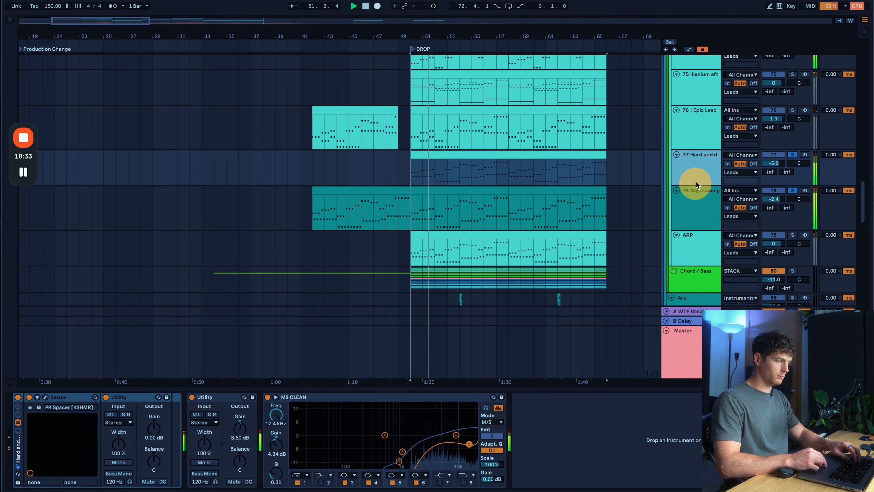
{"action": "left_click", "coordinate": [795, 153]}
{"action": "left_click", "coordinate": [792, 154]}
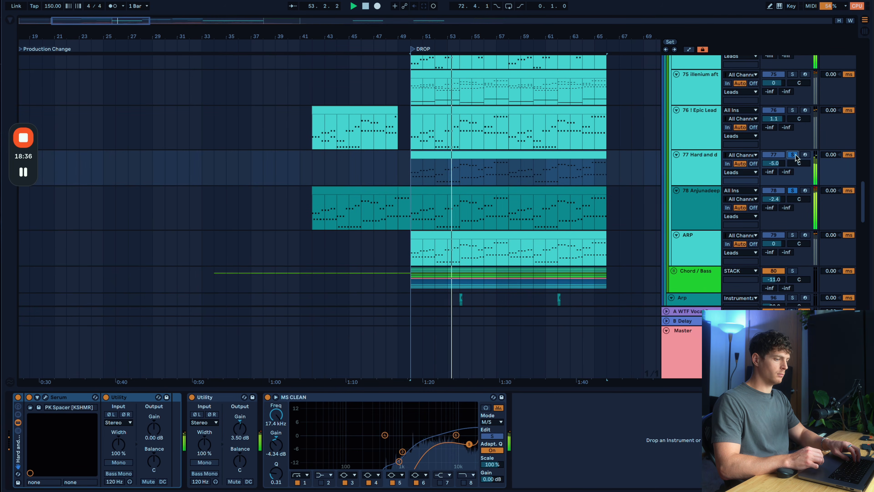
{"action": "key", "text": "space"}
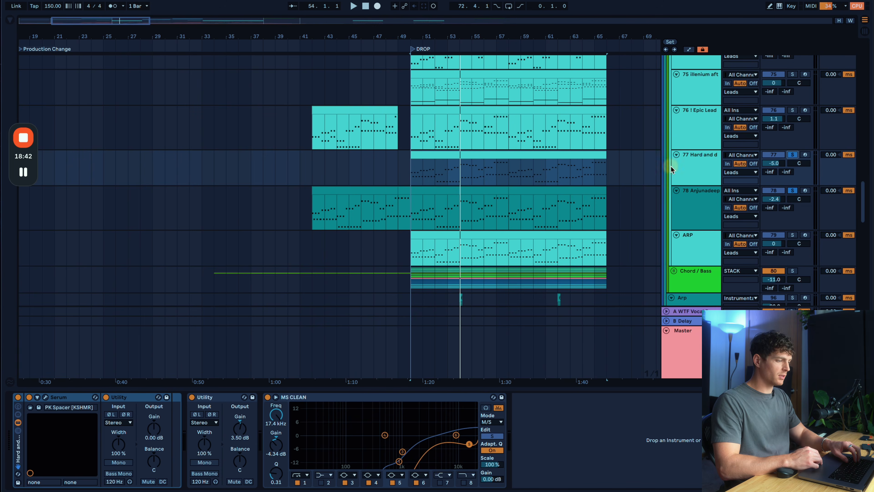
Open Serum on Hard and dope Plucks and examine its modulation matrix and the Env 3 pitch envelope
{"action": "left_click", "coordinate": [688, 166]}
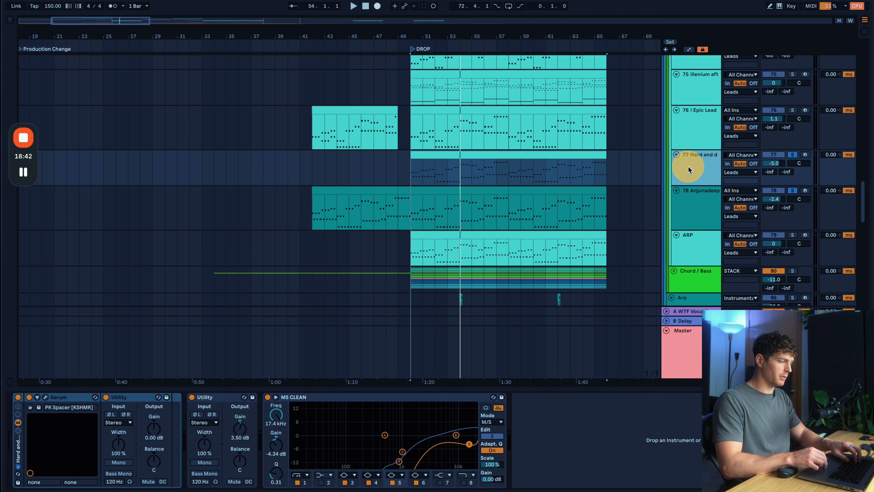
{"action": "left_click", "coordinate": [45, 400]}
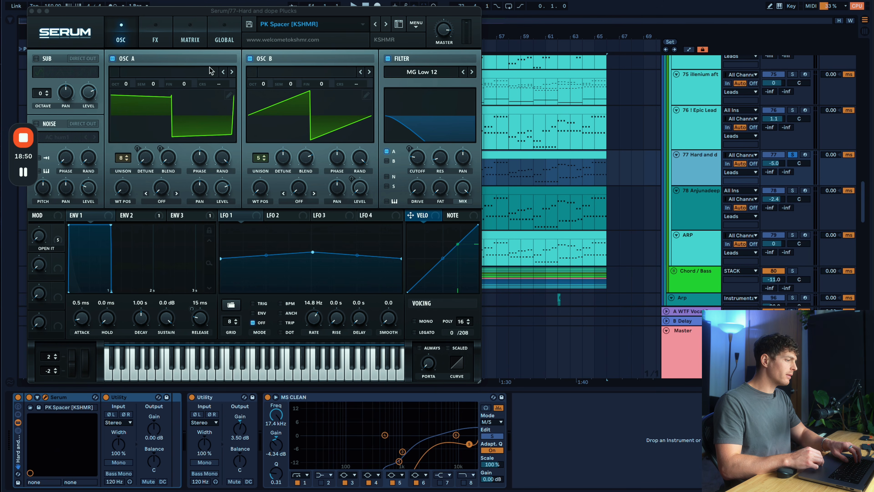
{"action": "left_click", "coordinate": [190, 39]}
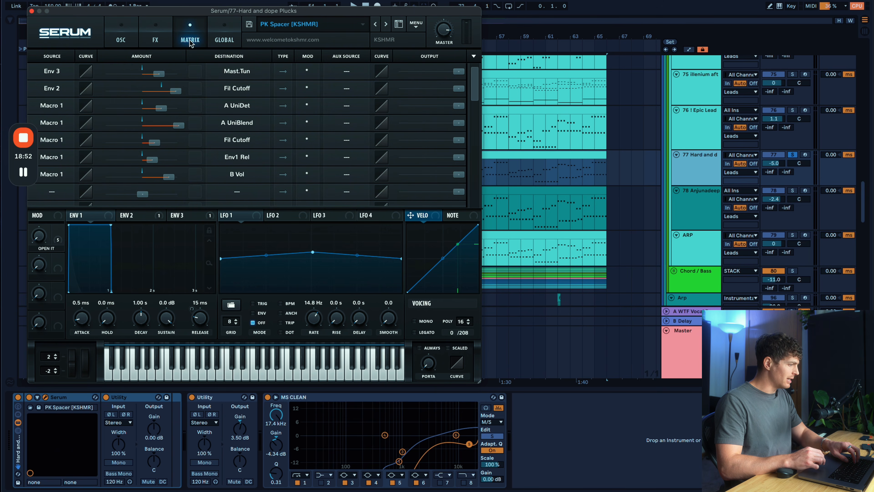
{"action": "left_click", "coordinate": [179, 215]}
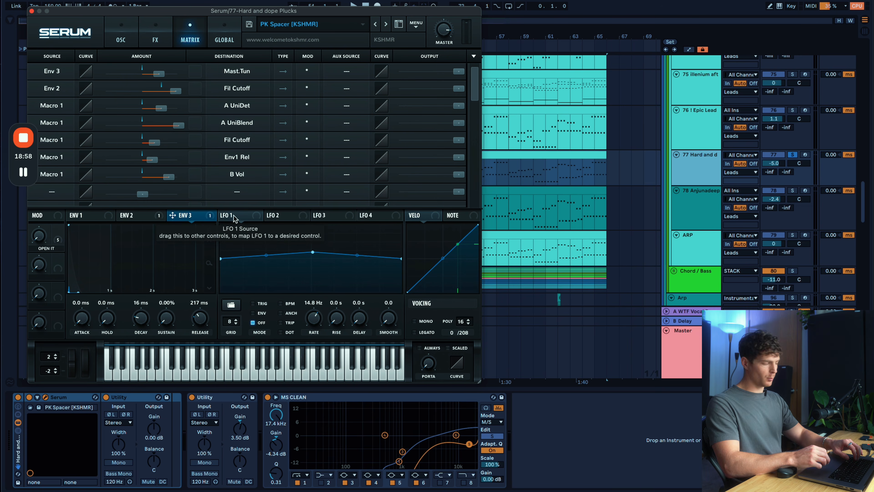
{"action": "left_click", "coordinate": [141, 316]}
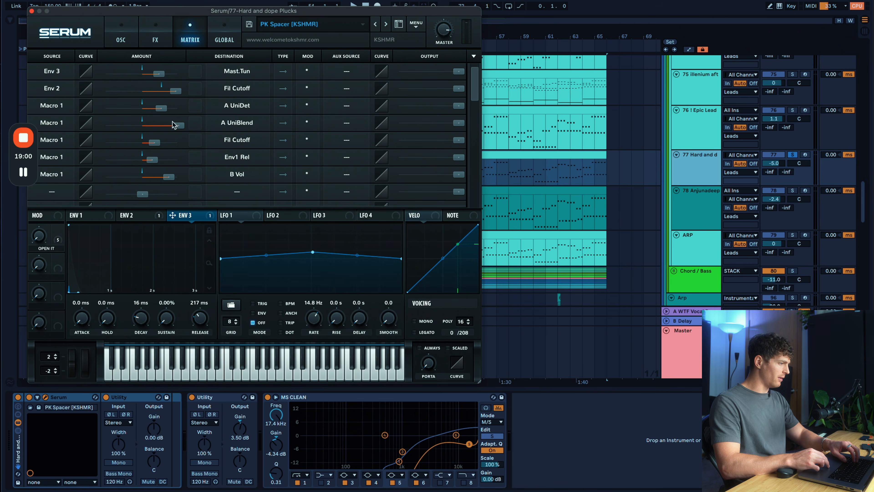
{"action": "left_click_drag", "start_coordinate": [188, 14], "coordinate": [409, 0]}
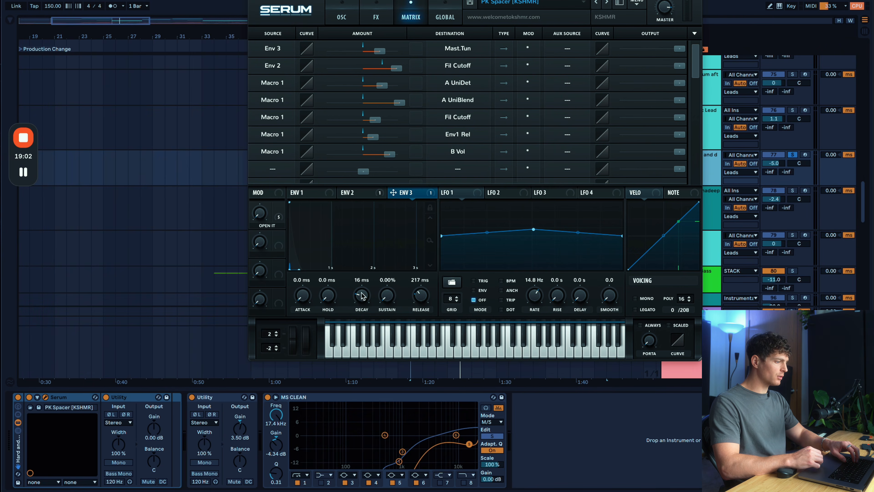
Set the decay of Serum's Env 3 to 15 ms and play the pluck
{"action": "left_click", "coordinate": [140, 317]}
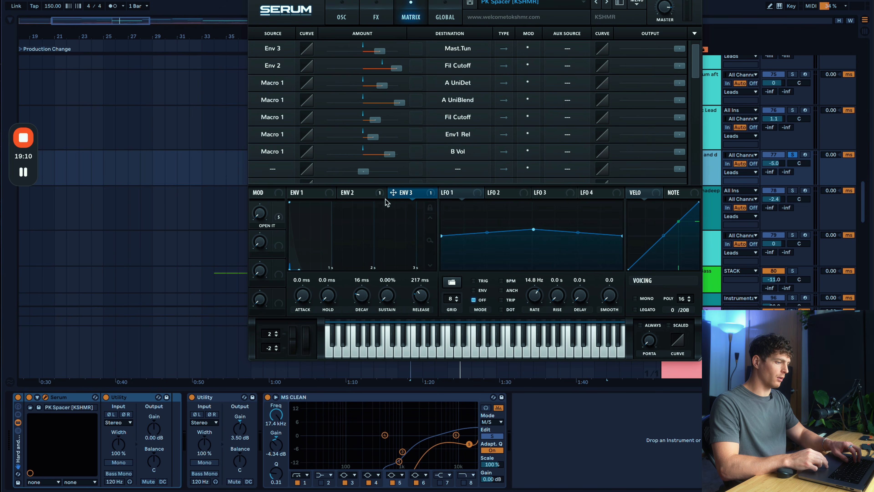
{"action": "mouse_move", "coordinate": [362, 294]}
{"action": "left_mouse_down"}
{"action": "mouse_move", "coordinate": [374, 275]}
{"action": "mouse_move", "coordinate": [371, 307]}
{"action": "mouse_move", "coordinate": [367, 295]}
{"action": "left_mouse_up"}
{"action": "key", "text": "space"}
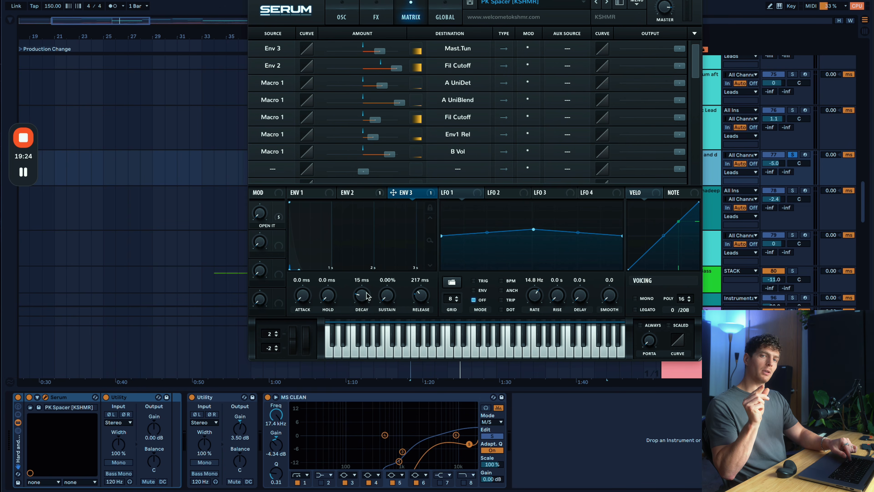
Bypass Serum's distortion, filter and EQ effects during playback, re-enable them one by one, and close the plugin
{"action": "left_click", "coordinate": [376, 17]}
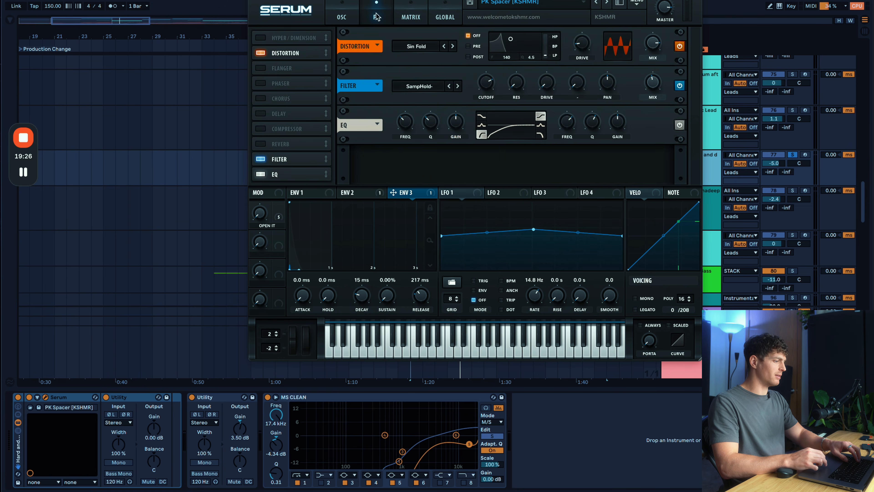
{"action": "key", "text": "space"}
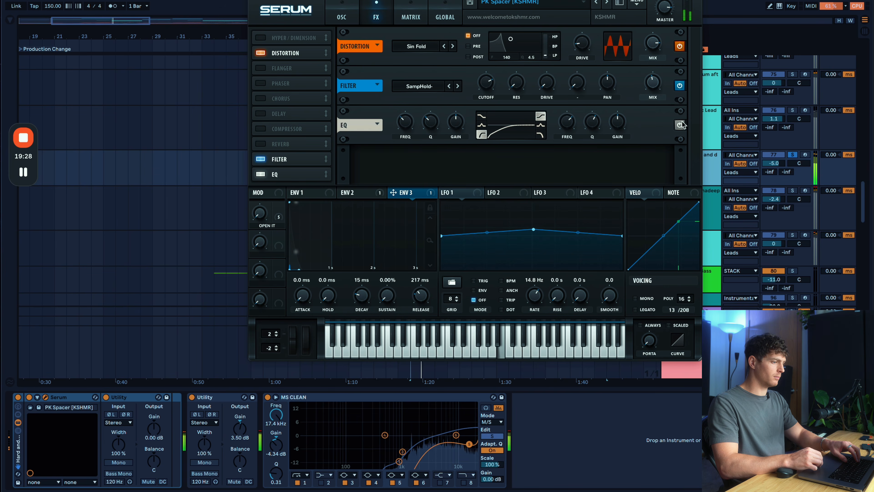
{"action": "left_click", "coordinate": [680, 85]}
{"action": "left_click", "coordinate": [679, 46]}
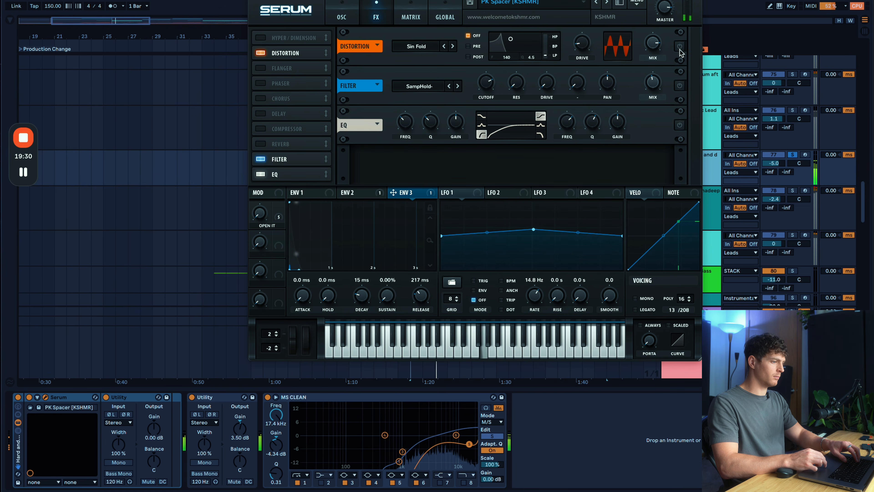
{"action": "left_click", "coordinate": [679, 47]}
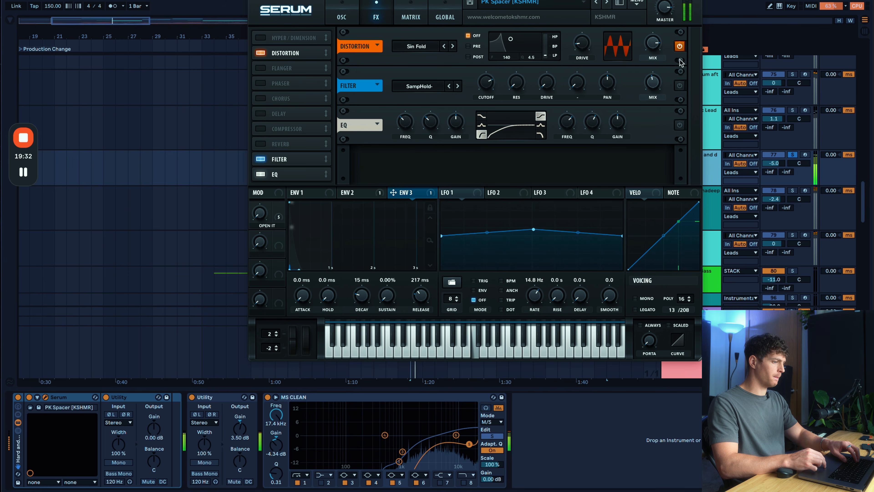
{"action": "left_click", "coordinate": [680, 87]}
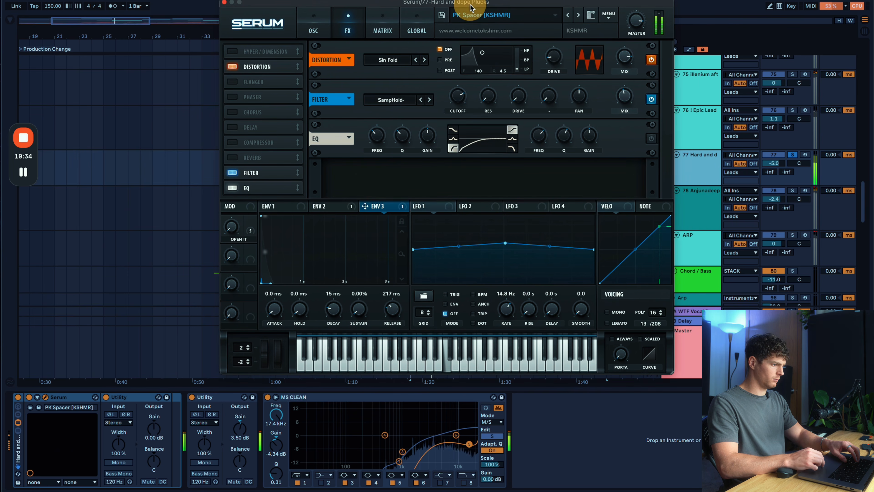
{"action": "left_click", "coordinate": [651, 138]}
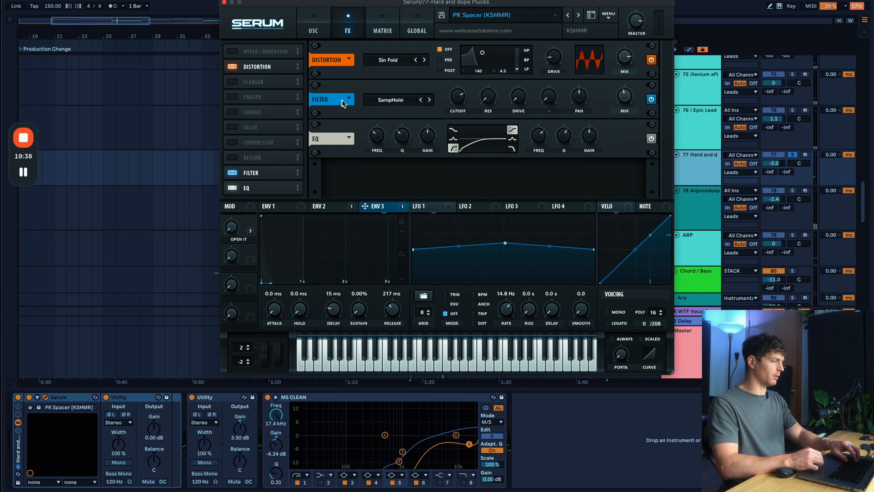
{"action": "left_click", "coordinate": [313, 27]}
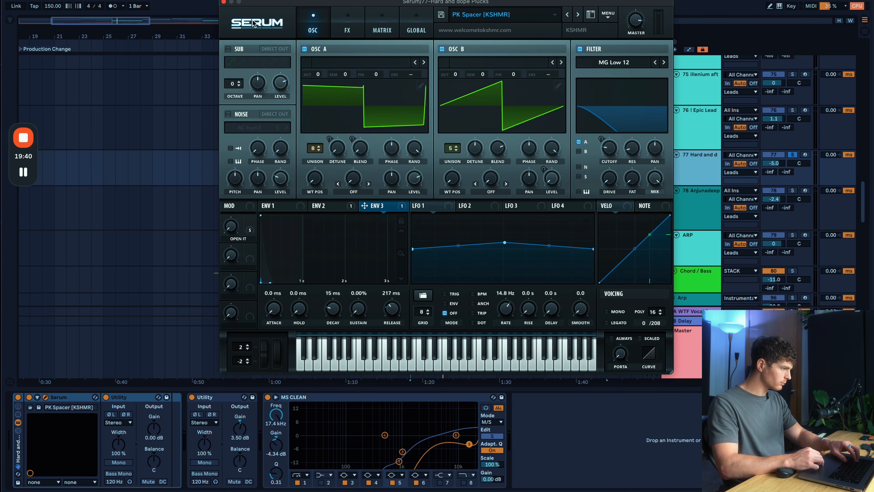
{"action": "left_click", "coordinate": [224, 2]}
Solo only the illenium aft track and play it from the start of the drop
{"action": "scroll", "coordinate": [636, 189], "scroll_direction": "down", "scroll_amount": 1}
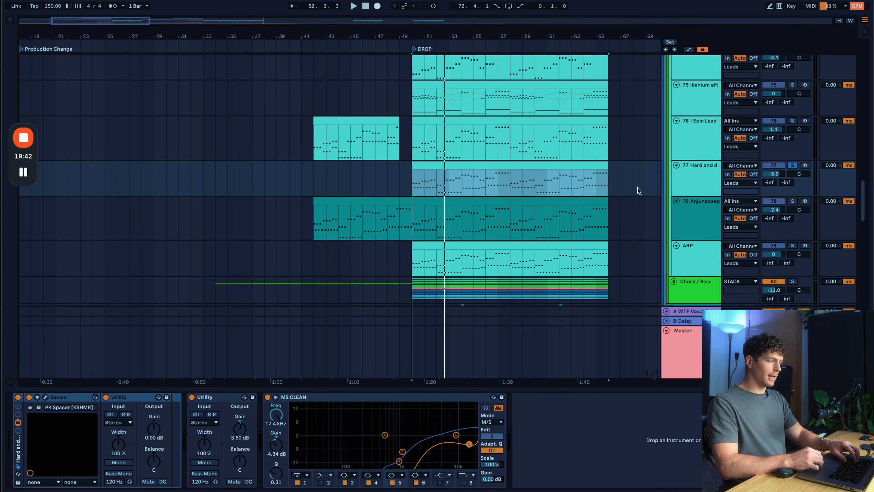
{"action": "scroll", "coordinate": [645, 188], "scroll_direction": "up", "scroll_amount": 5}
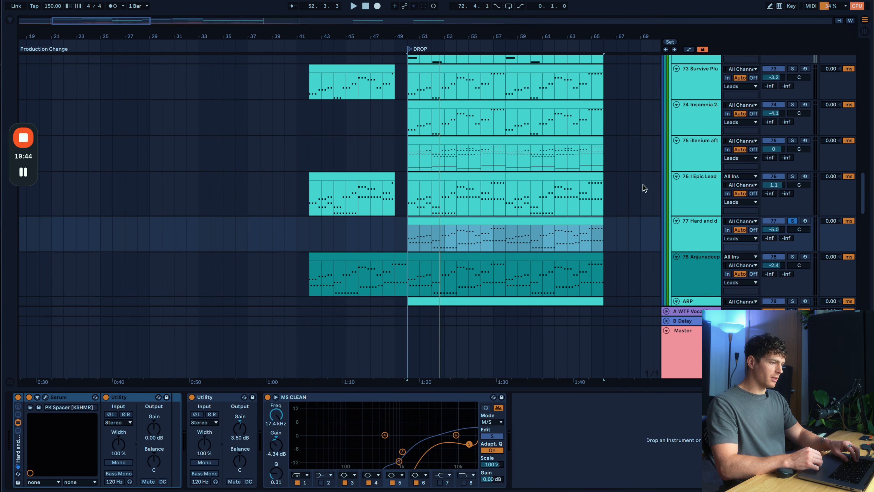
{"action": "scroll", "coordinate": [643, 189], "scroll_direction": "up", "scroll_amount": 1}
{"action": "left_click", "coordinate": [706, 172]}
{"action": "left_click", "coordinate": [705, 195]}
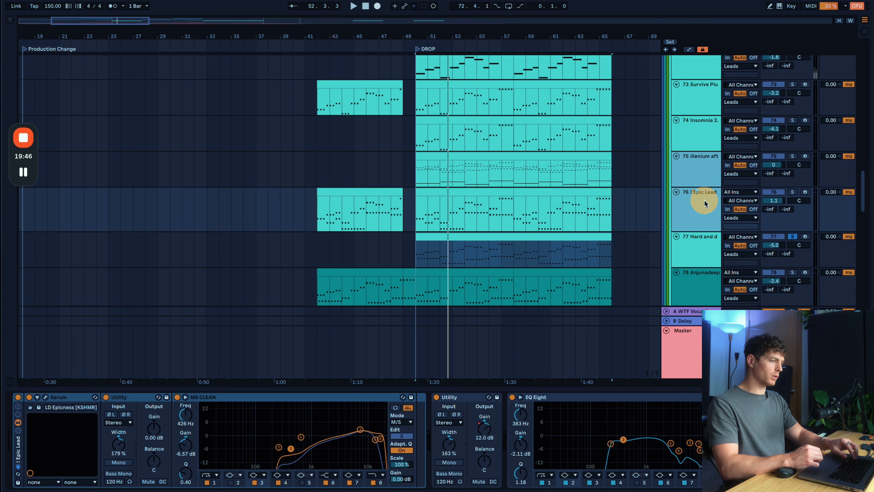
{"action": "left_click", "coordinate": [698, 172]}
{"action": "left_click", "coordinate": [470, 156]}
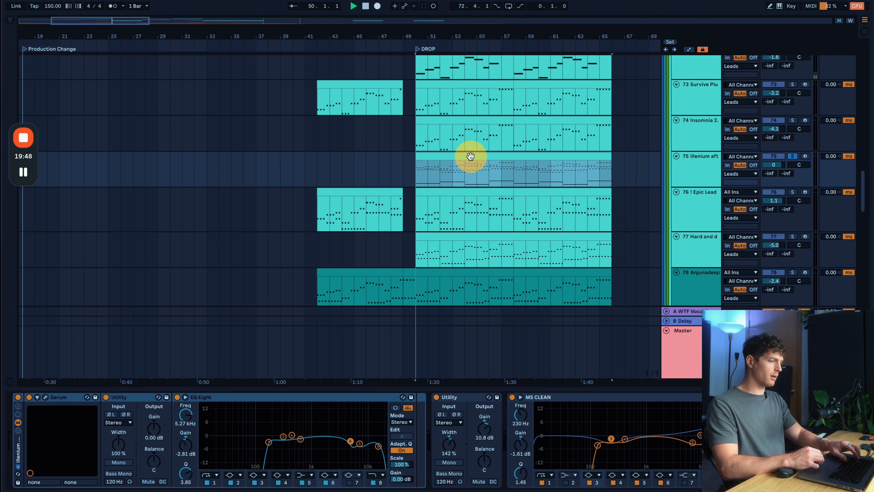
{"action": "key", "text": "space"}
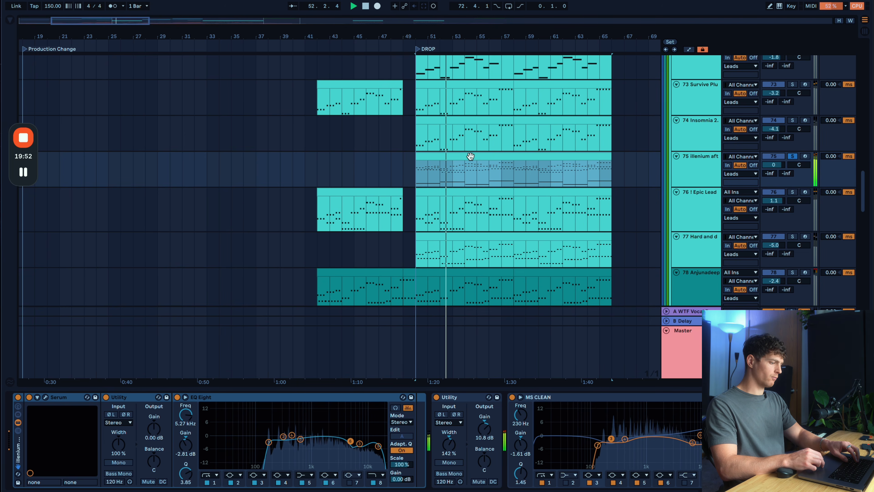
Look through the illenium aft device chain while it plays, and stop playback
{"action": "left_click", "coordinate": [415, 402]}
{"action": "scroll", "coordinate": [415, 403], "scroll_direction": "right", "scroll_amount": 10}
{"action": "scroll", "coordinate": [432, 426], "scroll_direction": "left", "scroll_amount": 10}
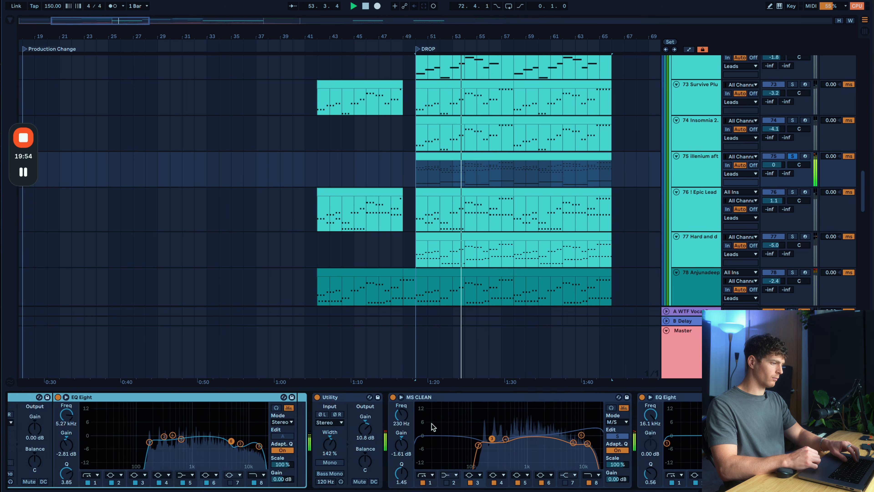
{"action": "key", "text": "space"}
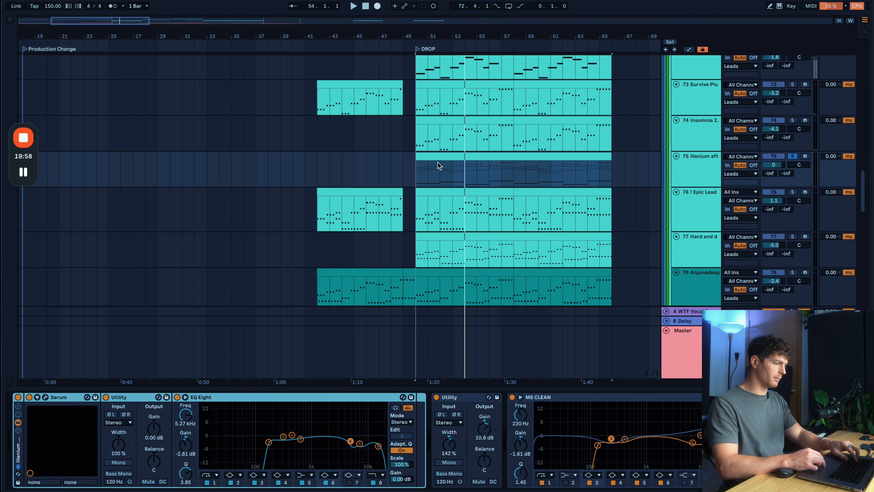
Open the illenium aft drop clip in the piano roll and highlight the top melody notes in its first two bars
{"action": "left_click", "coordinate": [463, 194]}
{"action": "left_click", "coordinate": [463, 158]}
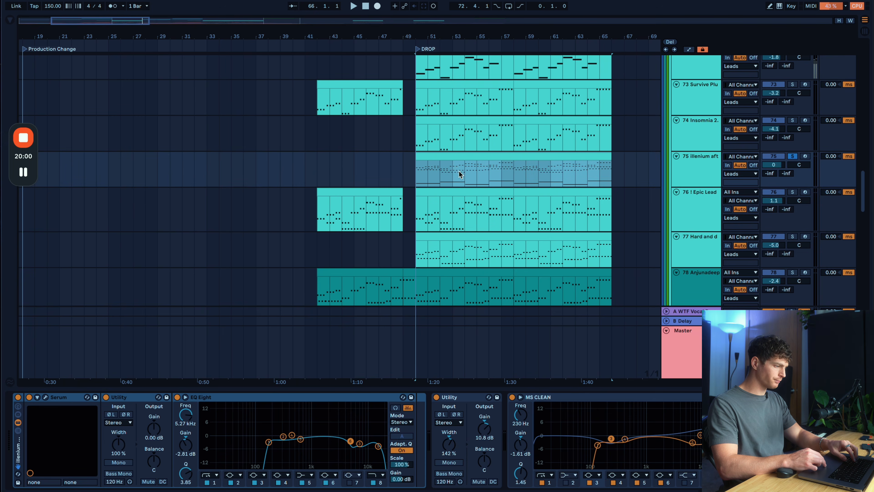
{"action": "double_click", "coordinate": [455, 157]}
{"action": "left_click", "coordinate": [284, 217]}
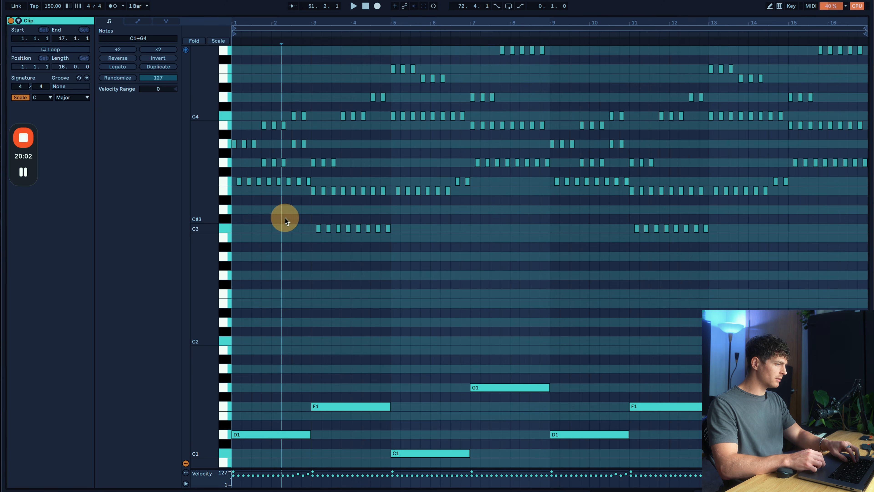
{"action": "scroll", "coordinate": [285, 218], "scroll_direction": "up", "scroll_amount": 5}
{"action": "scroll", "coordinate": [285, 218], "scroll_direction": "left", "scroll_amount": 4}
{"action": "left_click", "coordinate": [237, 136]}
{"action": "key", "text": "space"}
{"action": "left_click_drag", "start_coordinate": [237, 136], "coordinate": [324, 155]}
{"action": "left_click_drag", "start_coordinate": [304, 113], "coordinate": [478, 117]}
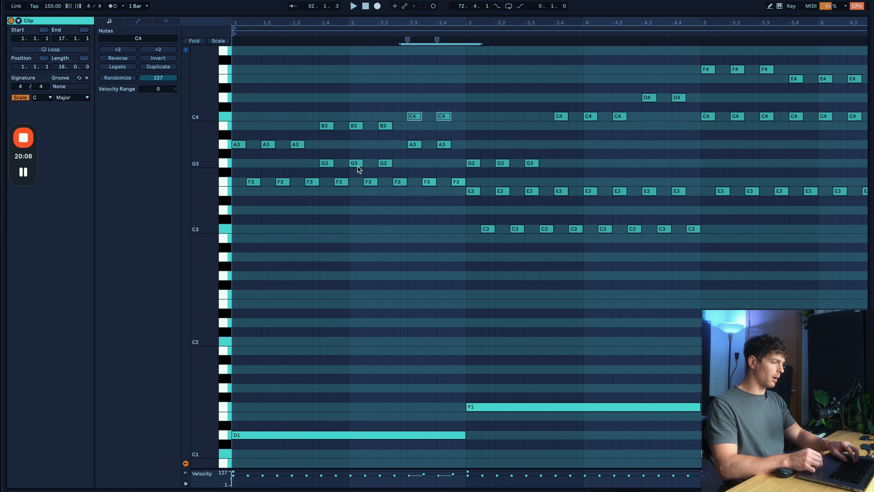
Examine the harmony in bars 1 to 4 by selecting the melody notes together with the notes beneath them
{"action": "left_click", "coordinate": [296, 145]}
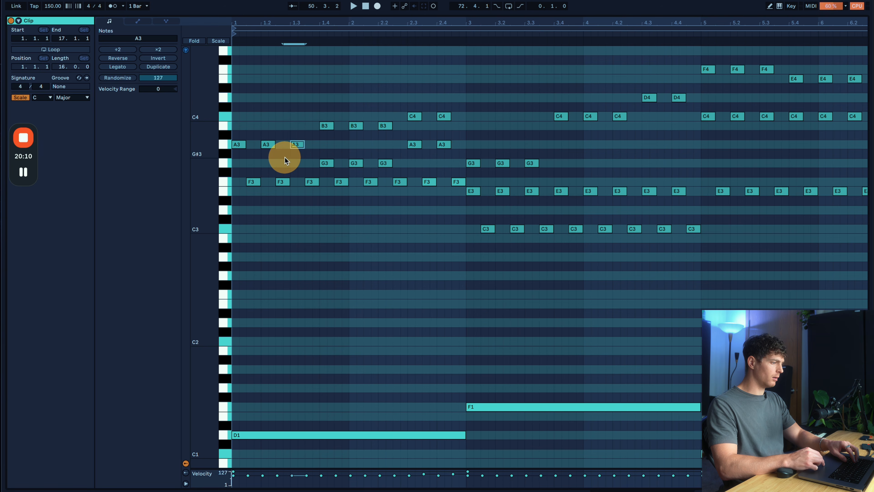
{"action": "left_click", "coordinate": [327, 171]}
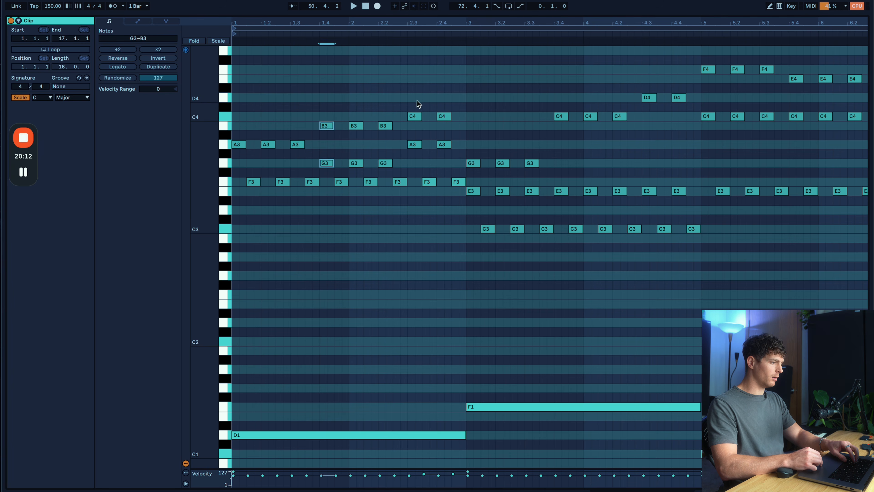
{"action": "left_click_drag", "start_coordinate": [416, 100], "coordinate": [418, 162]}
{"action": "left_click", "coordinate": [472, 214]}
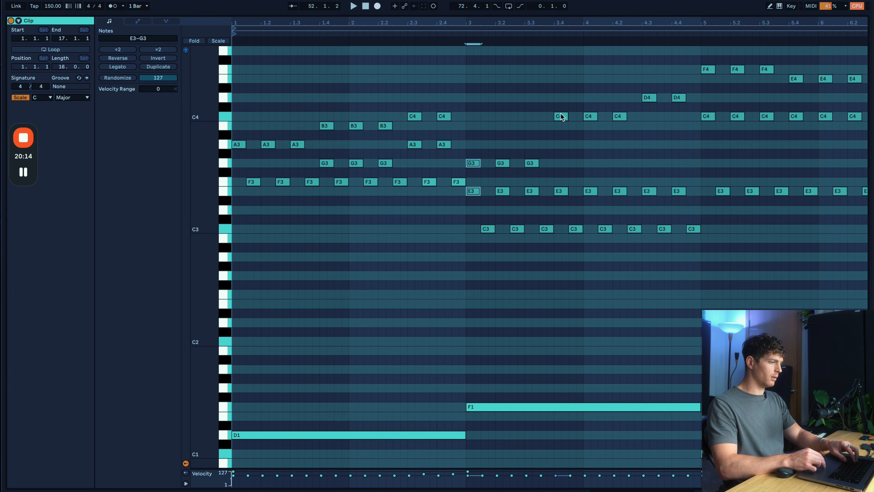
{"action": "left_click_drag", "start_coordinate": [560, 113], "coordinate": [562, 211]}
{"action": "left_click_drag", "start_coordinate": [650, 89], "coordinate": [651, 193]}
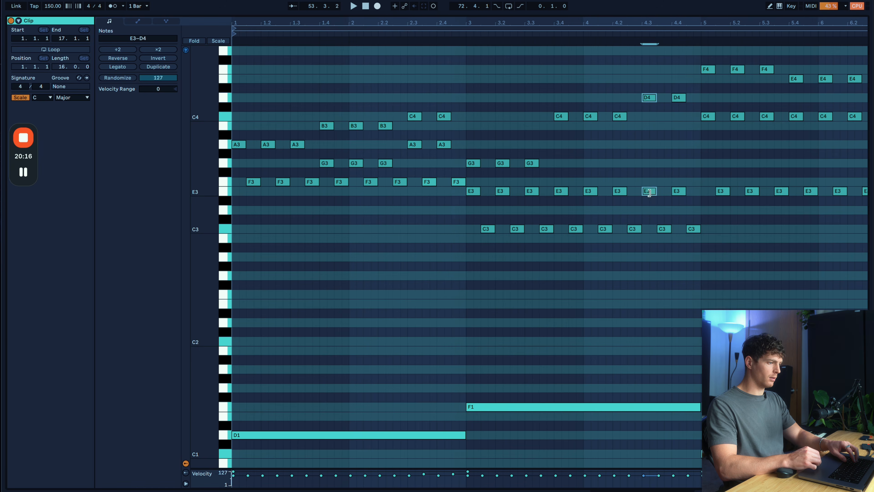
Examine the harmony in bars 5 to 7 by selecting pairs such as C4–F4, C4–E4, B3–D4 and B3–G4
{"action": "scroll", "coordinate": [648, 186], "scroll_direction": "right", "scroll_amount": 3}
{"action": "left_click_drag", "start_coordinate": [586, 65], "coordinate": [587, 171]}
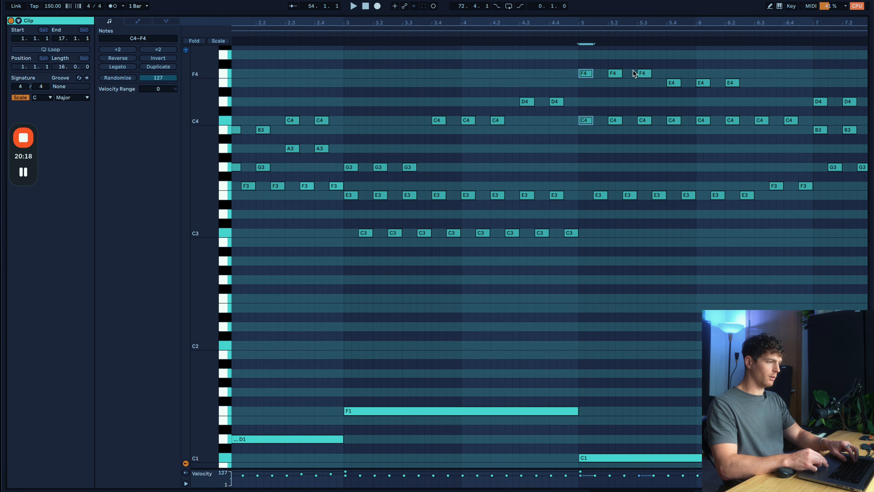
{"action": "left_click_drag", "start_coordinate": [633, 69], "coordinate": [614, 160]}
{"action": "left_click_drag", "start_coordinate": [675, 63], "coordinate": [672, 184]}
{"action": "scroll", "coordinate": [672, 184], "scroll_direction": "right", "scroll_amount": 3}
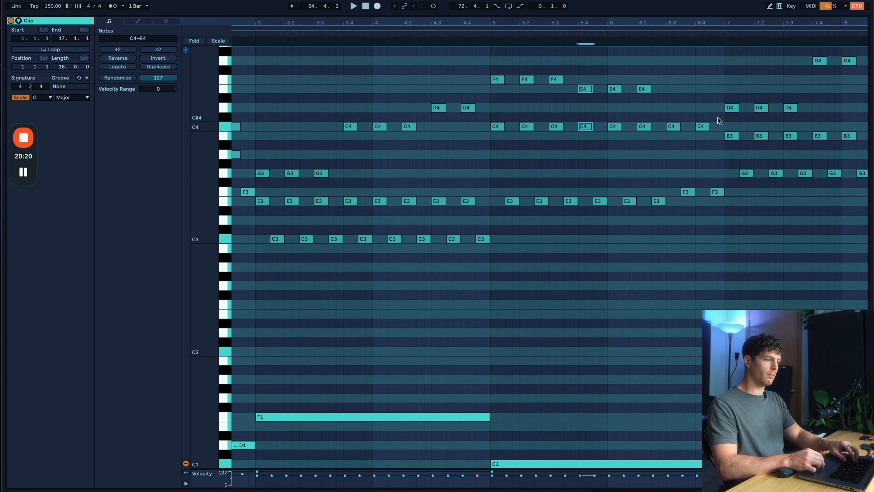
{"action": "left_click", "coordinate": [668, 145]}
{"action": "left_click_drag", "start_coordinate": [731, 89], "coordinate": [727, 176]}
{"action": "scroll", "coordinate": [727, 176], "scroll_direction": "right", "scroll_amount": 2}
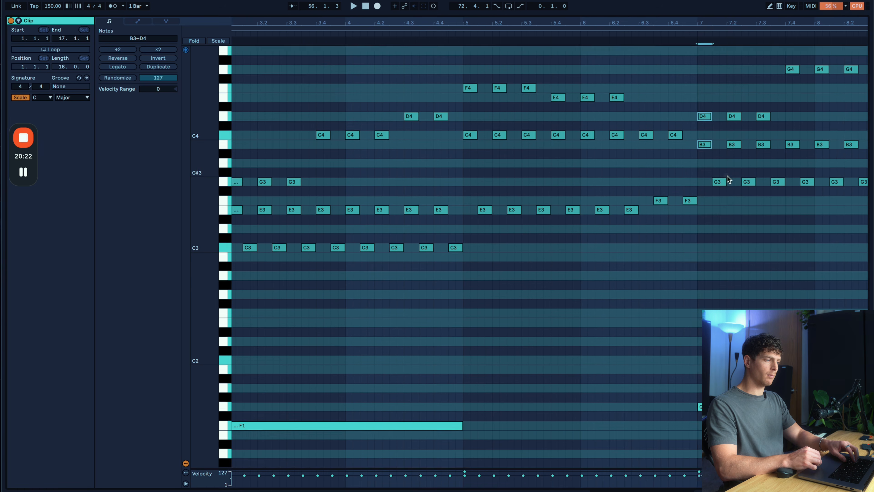
{"action": "scroll", "coordinate": [727, 175], "scroll_direction": "right", "scroll_amount": 3}
{"action": "scroll", "coordinate": [727, 176], "scroll_direction": "up", "scroll_amount": 1}
{"action": "left_click_drag", "start_coordinate": [671, 90], "coordinate": [665, 186]}
{"action": "scroll", "coordinate": [666, 185], "scroll_direction": "down", "scroll_amount": 3}
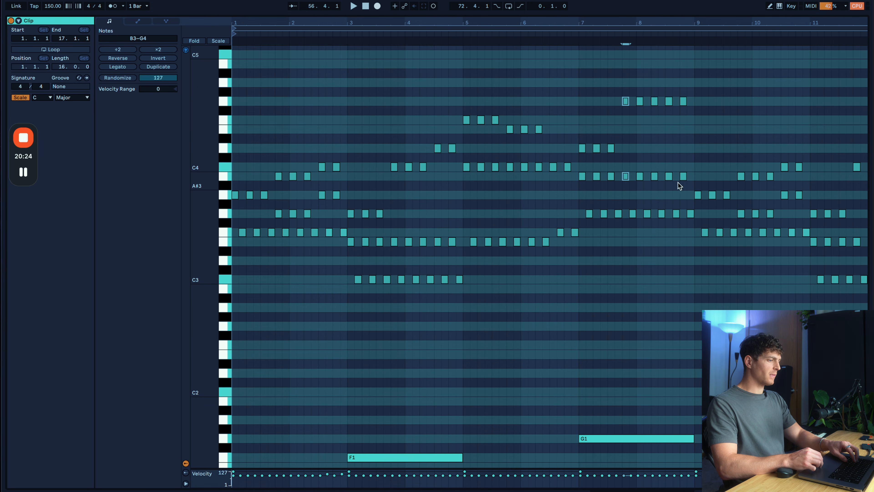
{"action": "left_click", "coordinate": [532, 198]}
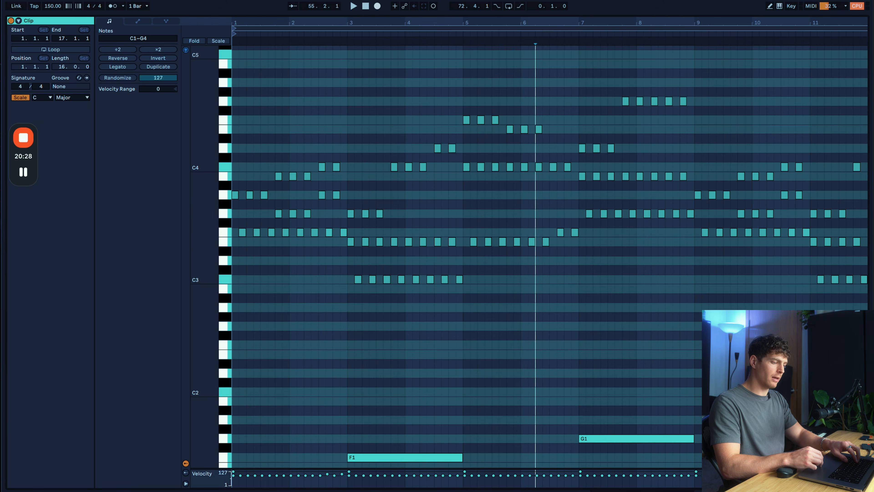
Return to the arrangement, solo Anjunadeep alongside illenium aft, and play both from the drop
{"action": "key", "text": "shift+Tab"}
{"action": "scroll", "coordinate": [480, 235], "scroll_direction": "up", "scroll_amount": 6}
{"action": "scroll", "coordinate": [480, 234], "scroll_direction": "right", "scroll_amount": 1}
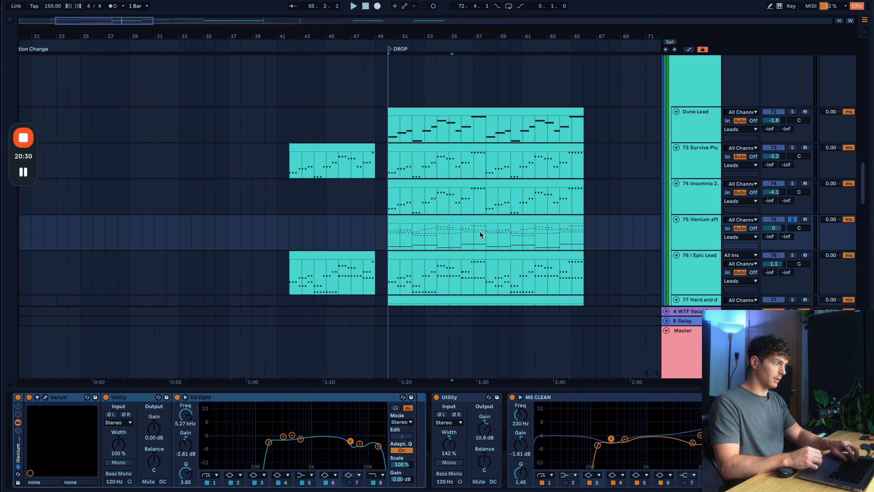
{"action": "left_click", "coordinate": [482, 235]}
{"action": "scroll", "coordinate": [482, 225], "scroll_direction": "down", "scroll_amount": 7}
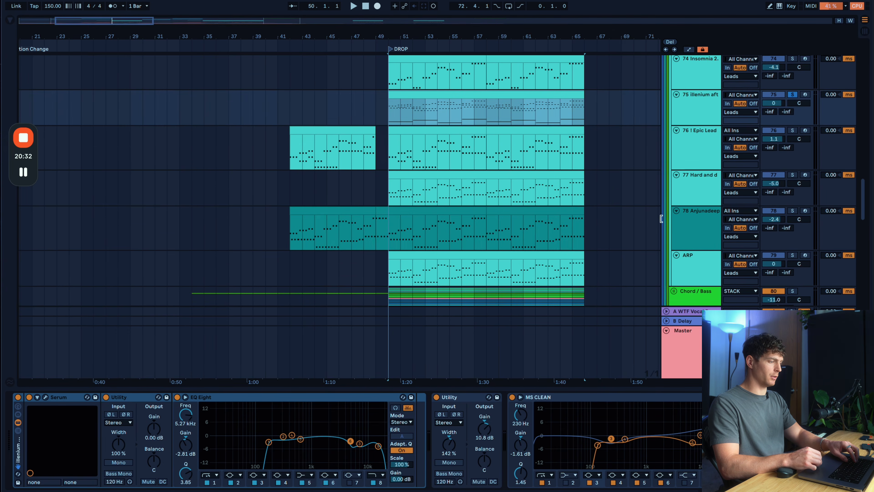
{"action": "left_click", "coordinate": [792, 211]}
{"action": "key", "text": "space"}
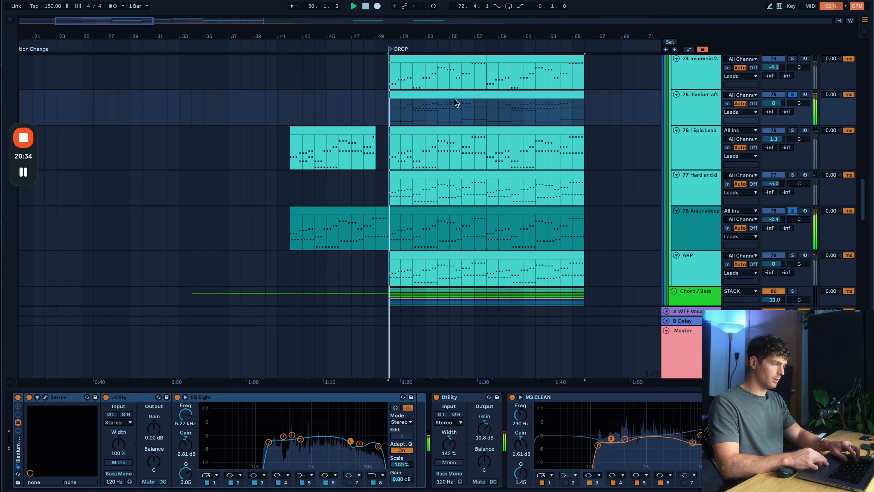
{"action": "left_click", "coordinate": [453, 97]}
{"action": "left_click", "coordinate": [394, 115]}
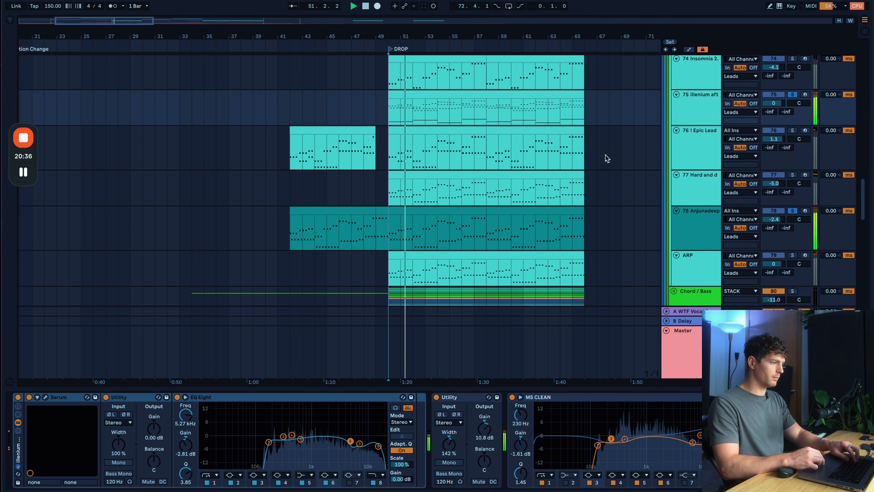
Briefly add Epic Lead to the solo, remove illenium aft from it, and stop playback
{"action": "left_click", "coordinate": [792, 131]}
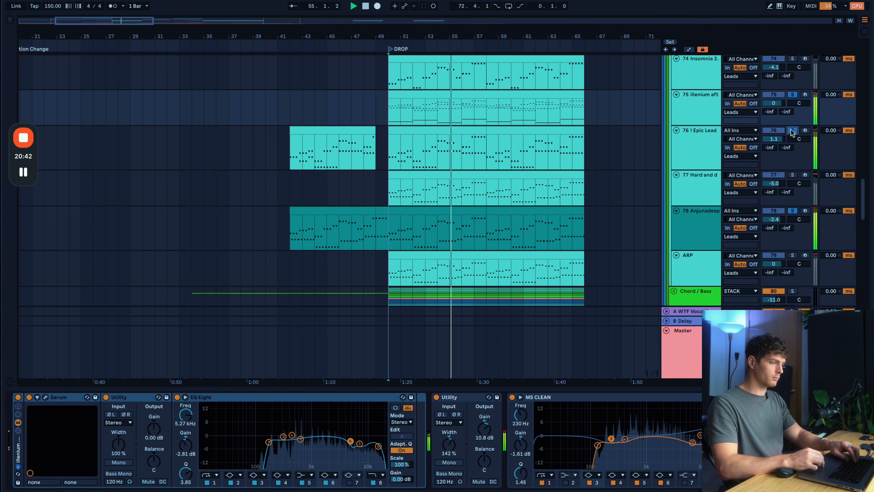
{"action": "left_click", "coordinate": [793, 130]}
{"action": "left_click", "coordinate": [793, 94]}
{"action": "left_click", "coordinate": [704, 111]}
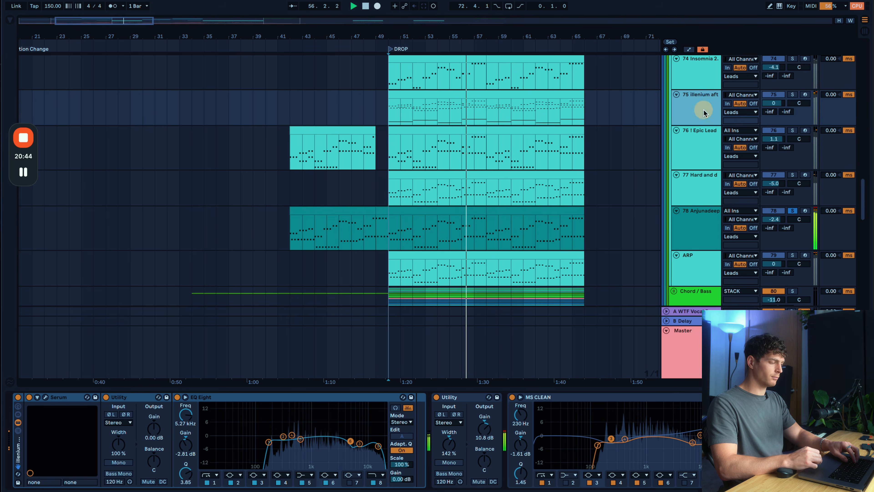
{"action": "key", "text": "space"}
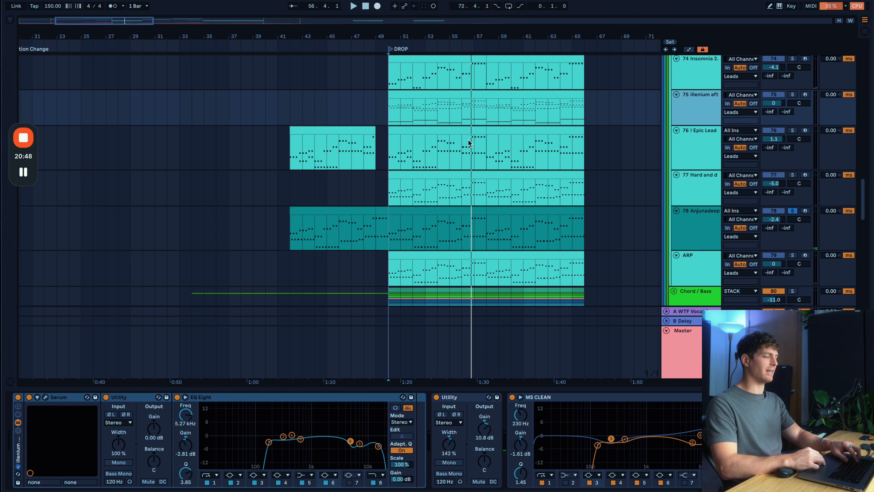
Reopen the illenium aft drop clip in the piano roll to view its notes
{"action": "left_click", "coordinate": [461, 141]}
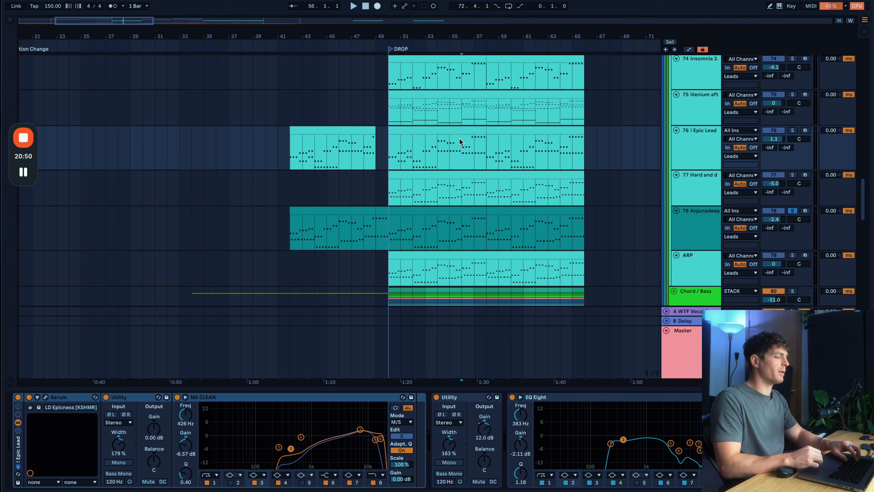
{"action": "left_click", "coordinate": [457, 95]}
{"action": "double_click", "coordinate": [457, 95]}
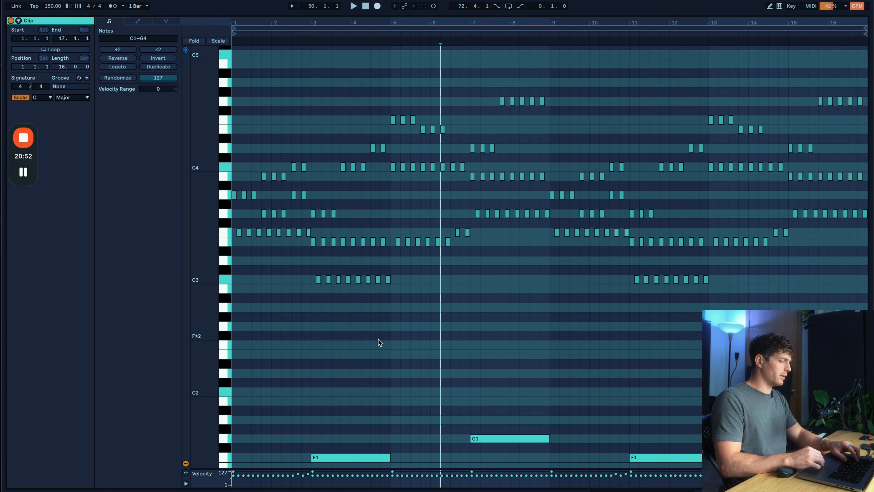
Examine the bass notes in the illenium aft clip by selecting the D1, F1, C1 and G1 notes against the chords above
{"action": "scroll", "coordinate": [378, 339], "scroll_direction": "down", "scroll_amount": 5}
{"action": "left_click_drag", "start_coordinate": [247, 338], "coordinate": [250, 371]}
{"action": "left_click_drag", "start_coordinate": [330, 301], "coordinate": [334, 342]}
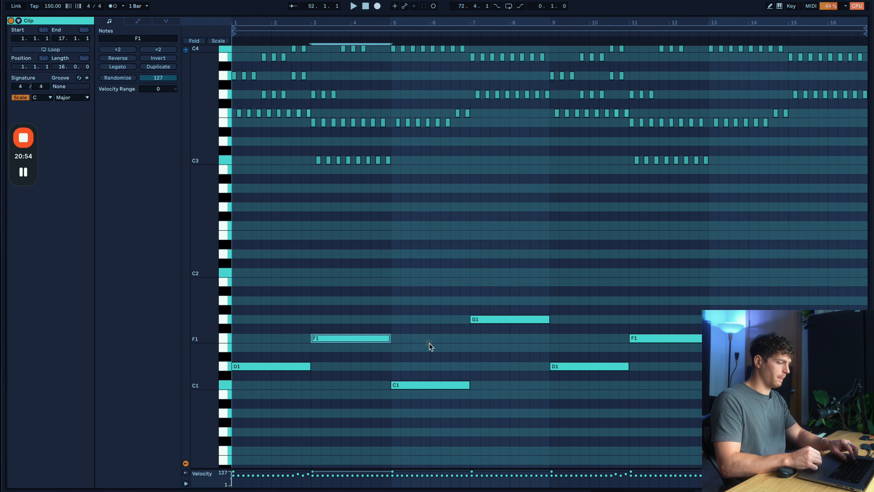
{"action": "left_click_drag", "start_coordinate": [429, 343], "coordinate": [431, 403]}
{"action": "left_click_drag", "start_coordinate": [517, 269], "coordinate": [518, 330]}
{"action": "left_click", "coordinate": [433, 354]}
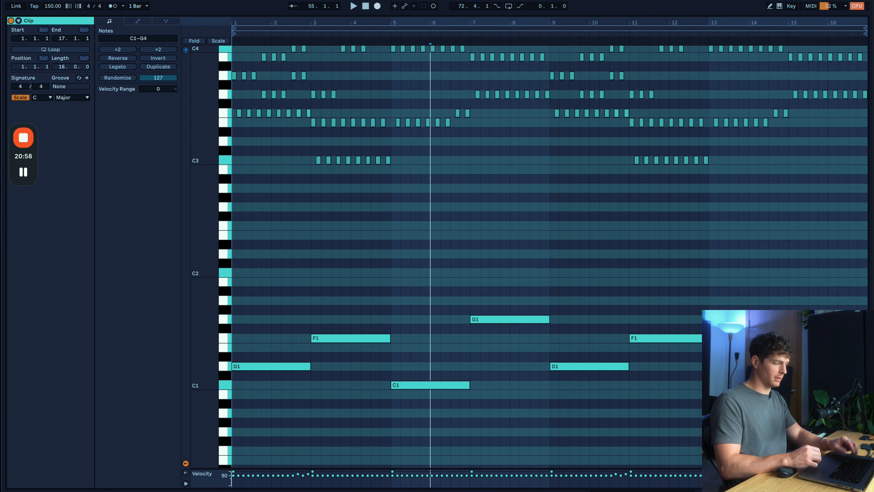
Return to the arrangement and open the illenium aft track's Serum to view its oscillators and effects
{"action": "key", "text": "shift+Tab"}
{"action": "left_click_drag", "start_coordinate": [393, 276], "coordinate": [398, 285]}
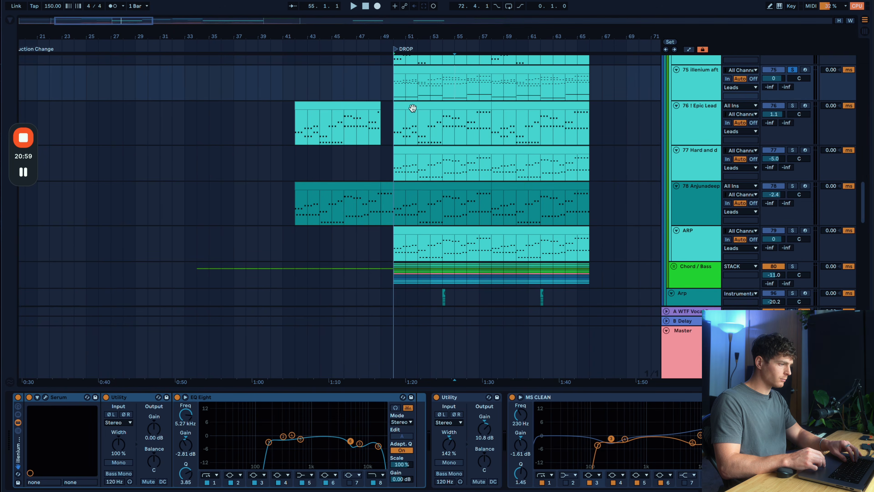
{"action": "left_click", "coordinate": [417, 72]}
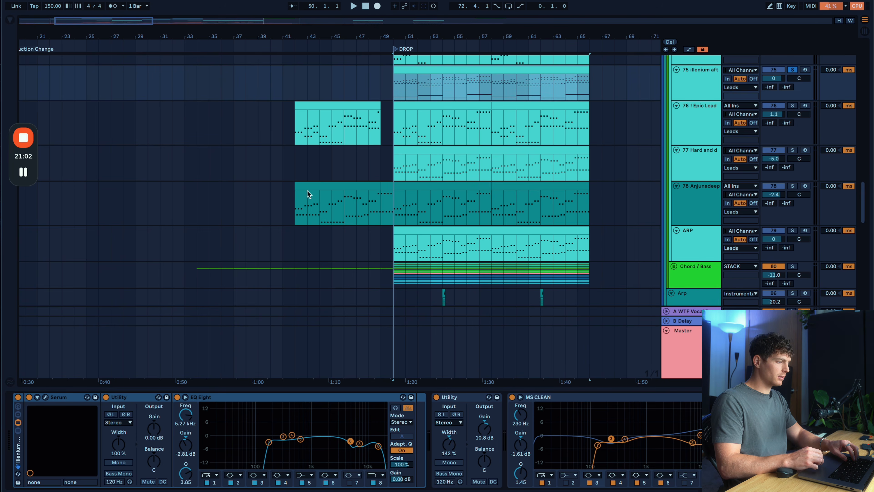
{"action": "key", "text": "super+alt+p"}
{"action": "left_click_drag", "start_coordinate": [311, 64], "coordinate": [449, 14]}
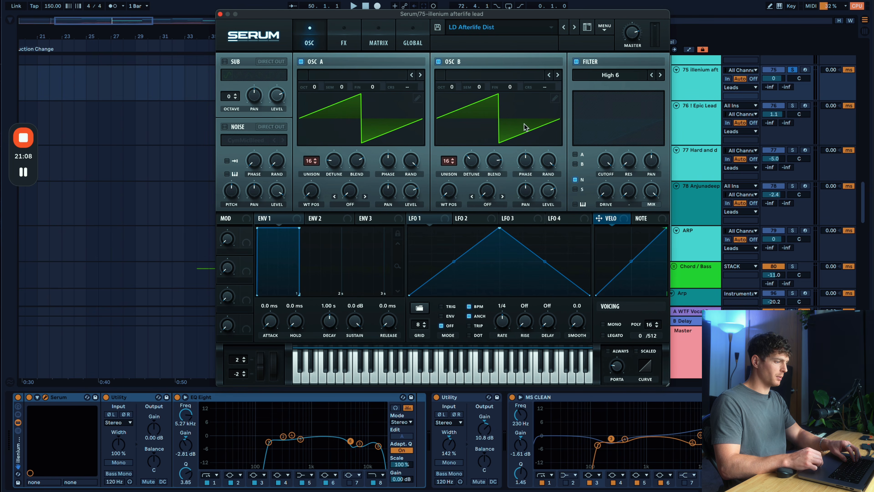
{"action": "left_click", "coordinate": [345, 47]}
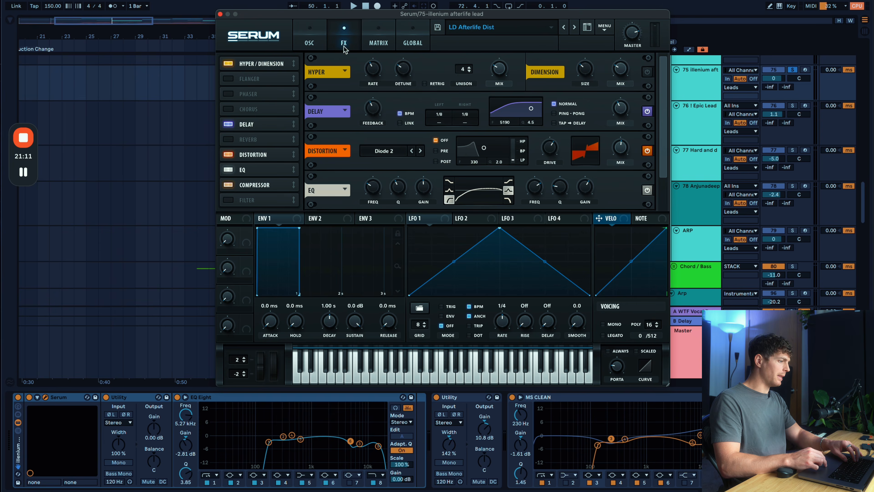
Turn off the Hyper/Dimension, Distortion and Delay effects in illenium aft's Serum and play the lead from the drop
{"action": "left_click", "coordinate": [228, 64]}
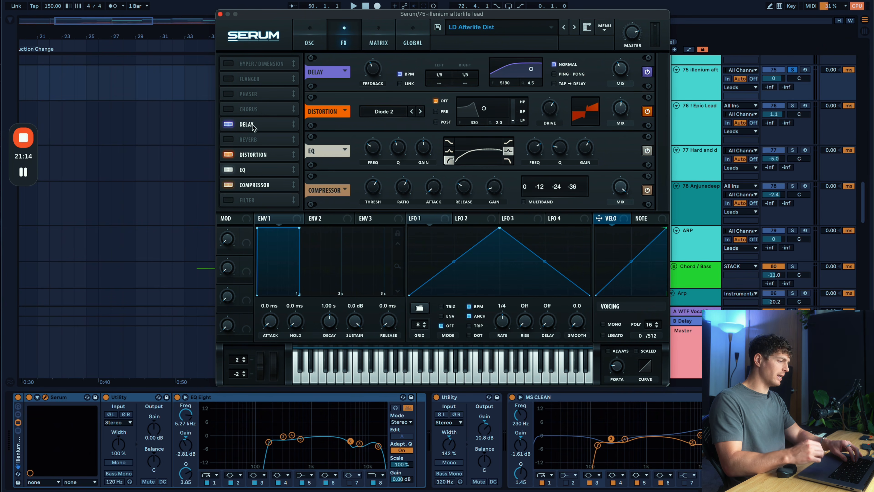
{"action": "left_click", "coordinate": [229, 154]}
{"action": "left_click", "coordinate": [228, 124]}
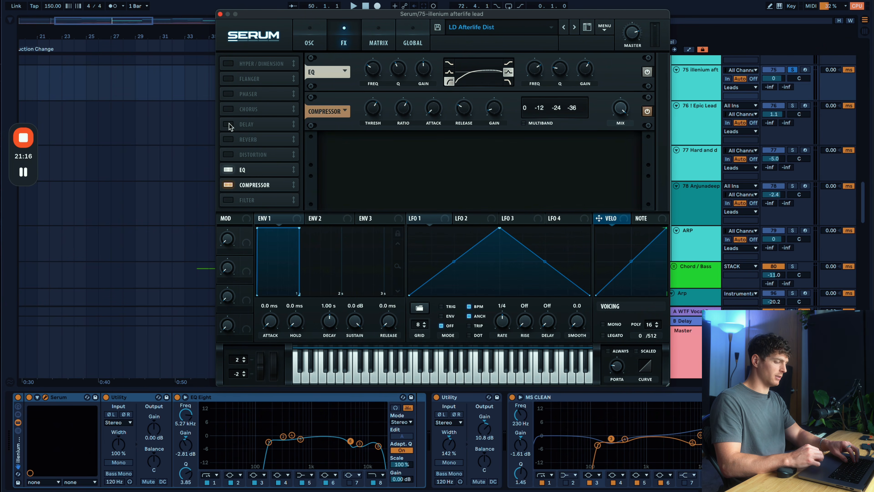
{"action": "key", "text": "space"}
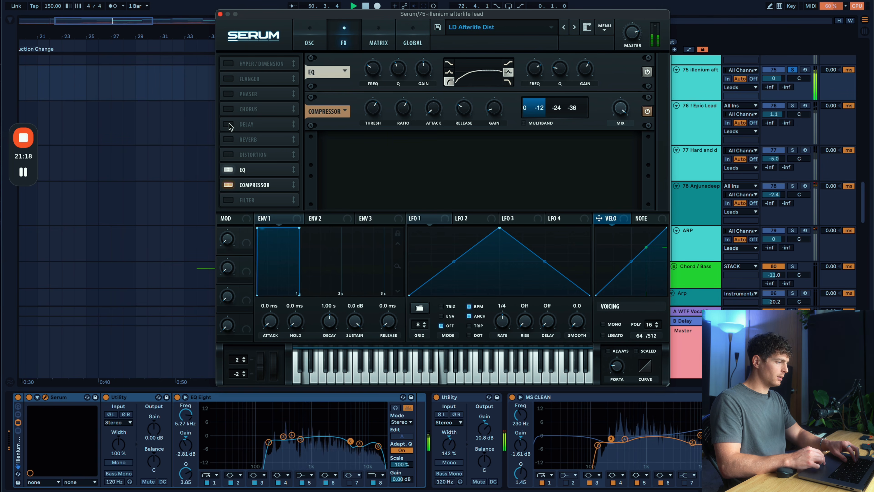
Turn Serum's Delay and Distortion back on for illenium aft and close the synth window
{"action": "left_click", "coordinate": [229, 125]}
{"action": "left_click", "coordinate": [229, 154]}
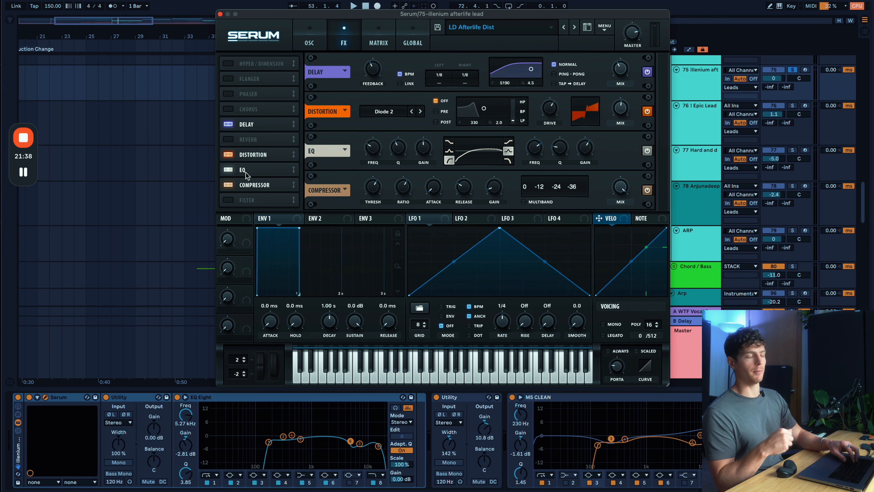
{"action": "left_click", "coordinate": [220, 15]}
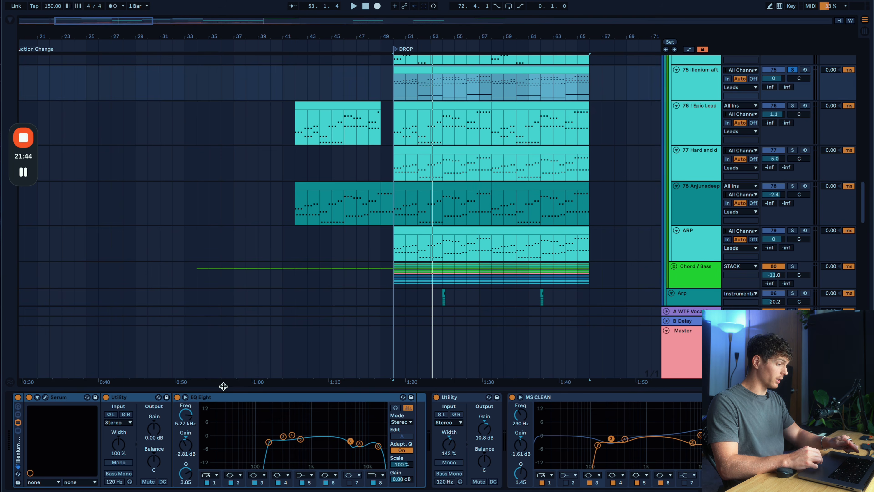
Solo the Epic Lead track on its own and play it from the drop
{"action": "scroll", "coordinate": [567, 187], "scroll_direction": "up", "scroll_amount": 2}
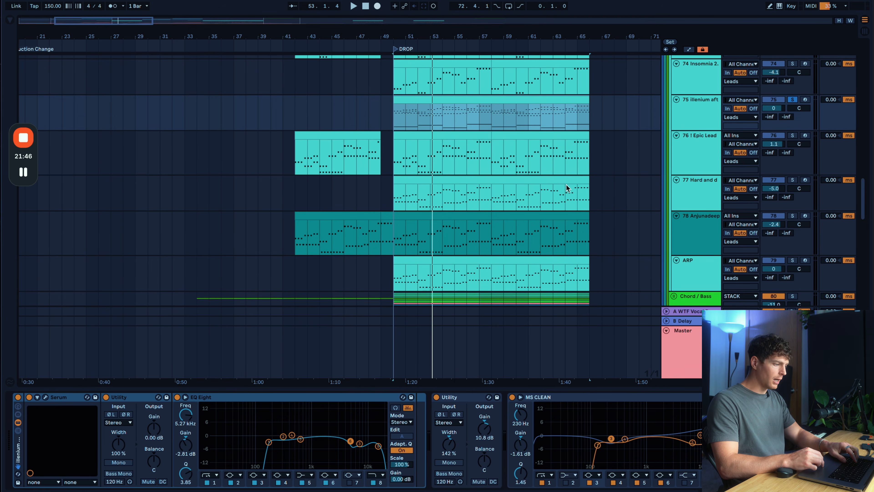
{"action": "scroll", "coordinate": [579, 261], "scroll_direction": "up", "scroll_amount": 1}
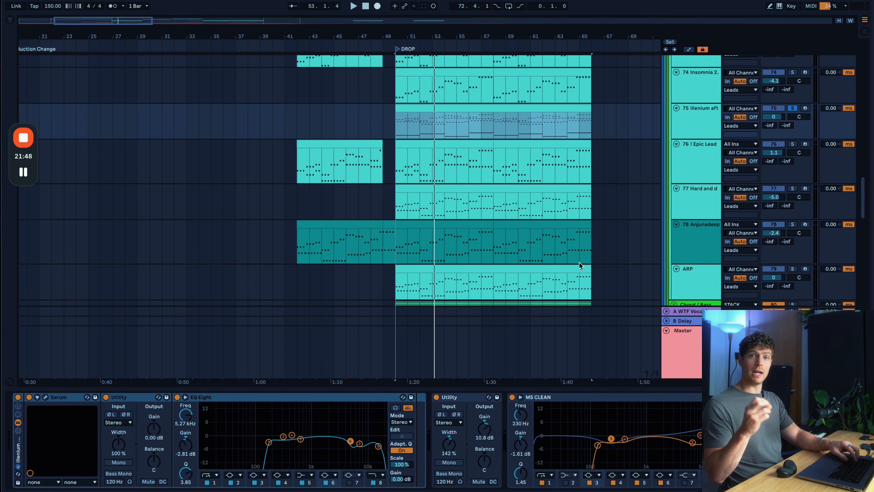
{"action": "scroll", "coordinate": [579, 262], "scroll_direction": "up", "scroll_amount": 4}
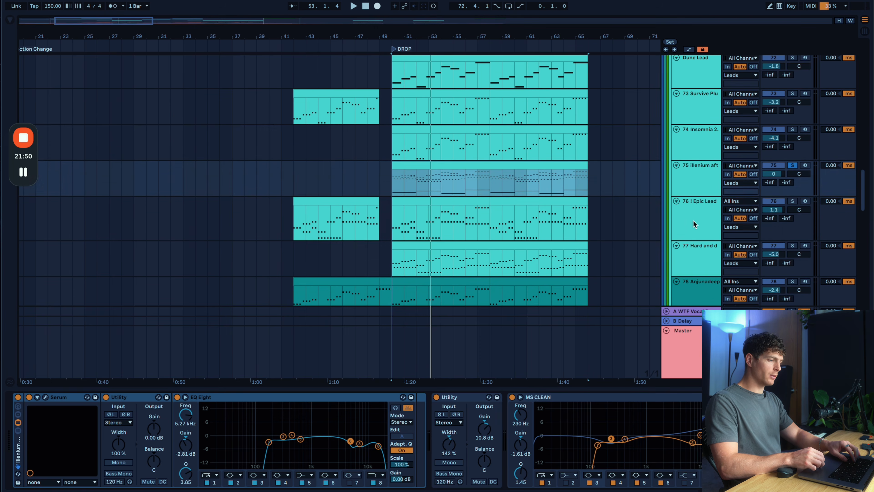
{"action": "left_click", "coordinate": [695, 223]}
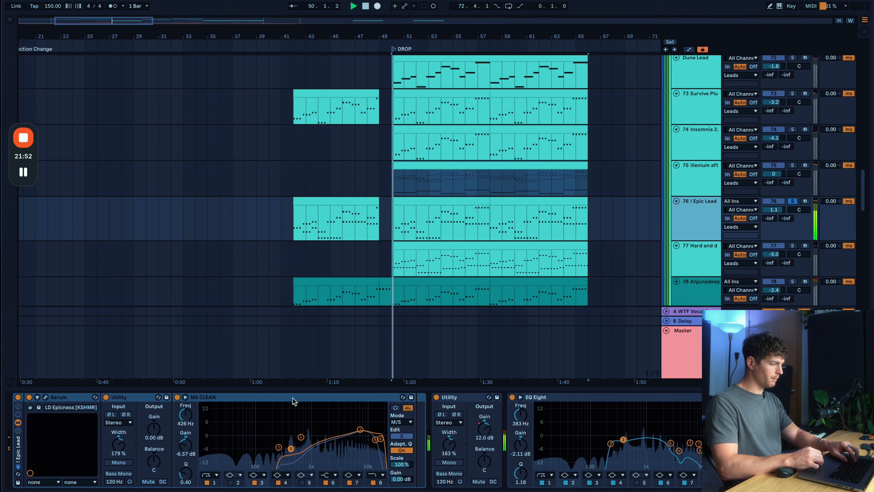
{"action": "key", "text": "space"}
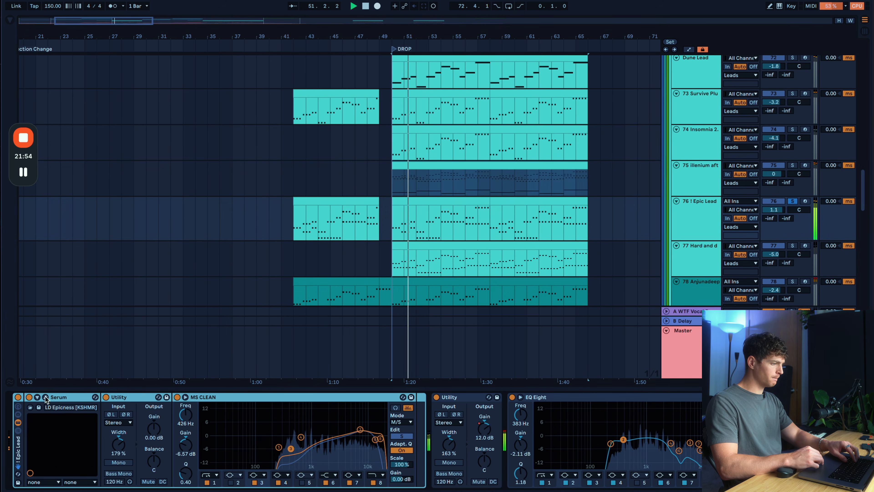
Open Epic Lead's Serum, view its oscillators and effects, and close the synth window
{"action": "key", "text": "super+alt+p"}
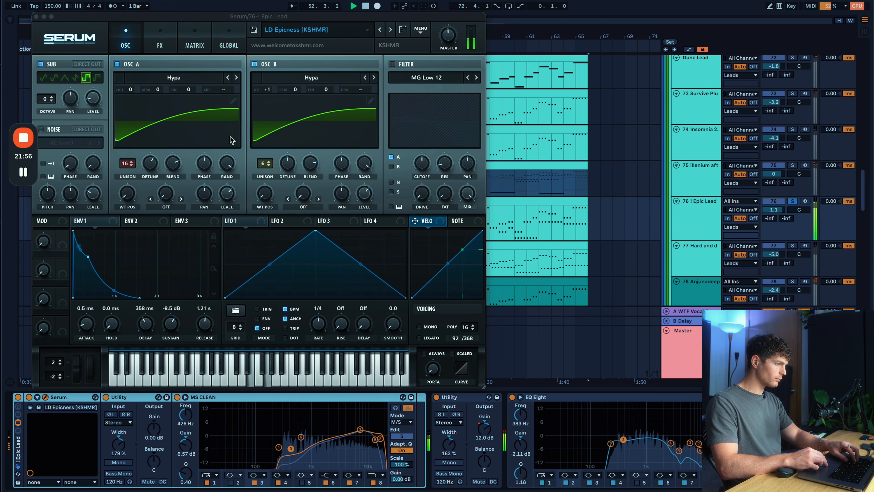
{"action": "left_click_drag", "start_coordinate": [221, 22], "coordinate": [426, 22]}
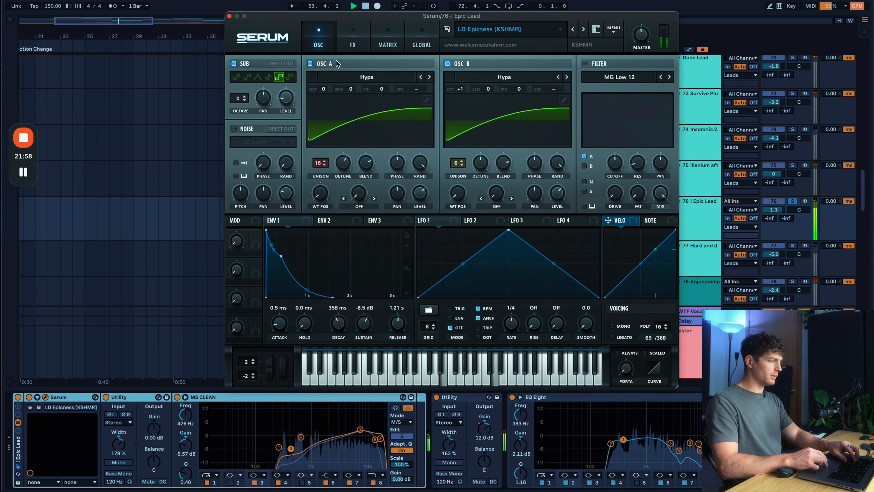
{"action": "left_click", "coordinate": [350, 43]}
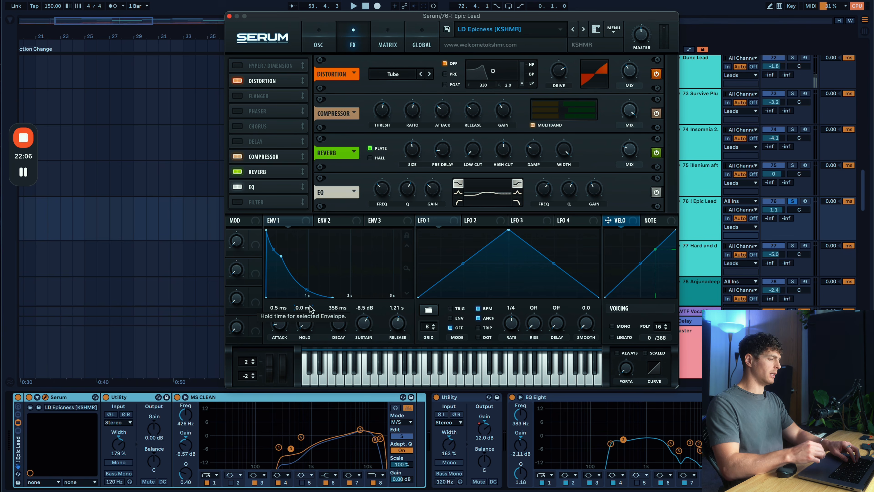
{"action": "left_click", "coordinate": [230, 17]}
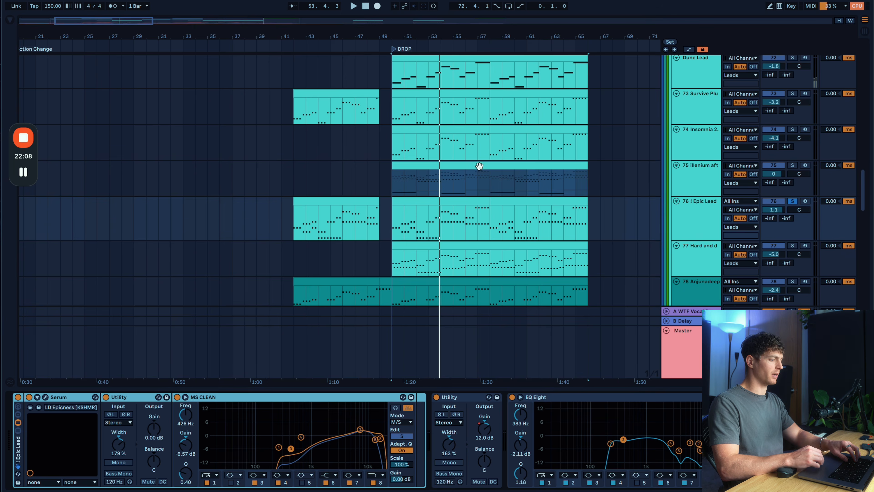
Solo Anjunadeep, play it from the drop, and add Epic Lead to the solo to hear the two together
{"action": "scroll", "coordinate": [689, 201], "scroll_direction": "down", "scroll_amount": 3}
{"action": "left_click", "coordinate": [689, 220]}
{"action": "key", "text": "s"}
{"action": "key", "text": "space"}
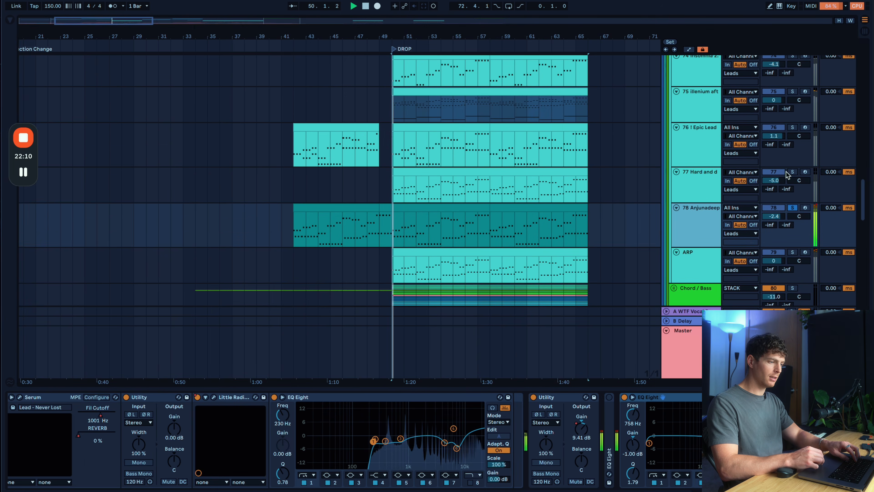
{"action": "key", "text": "space"}
{"action": "left_click", "coordinate": [793, 127]}
{"action": "left_click", "coordinate": [712, 142]}
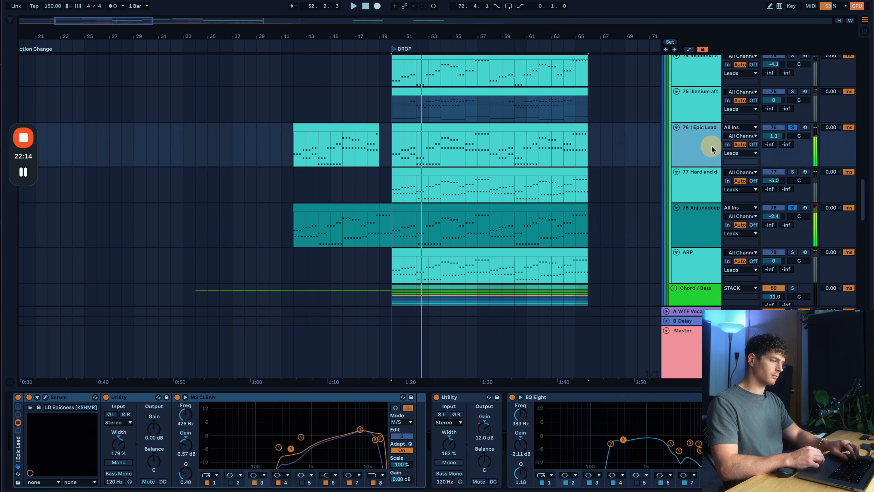
Open the Epic Lead drop clip in the piano roll to view its harmony notes, and return to the arrangement
{"action": "left_click", "coordinate": [463, 126]}
{"action": "double_click", "coordinate": [463, 125]}
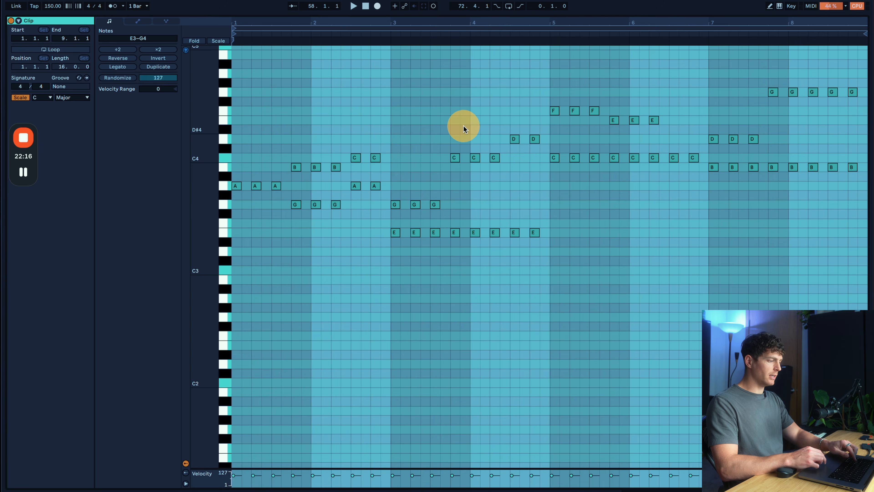
{"action": "left_click", "coordinate": [276, 277]}
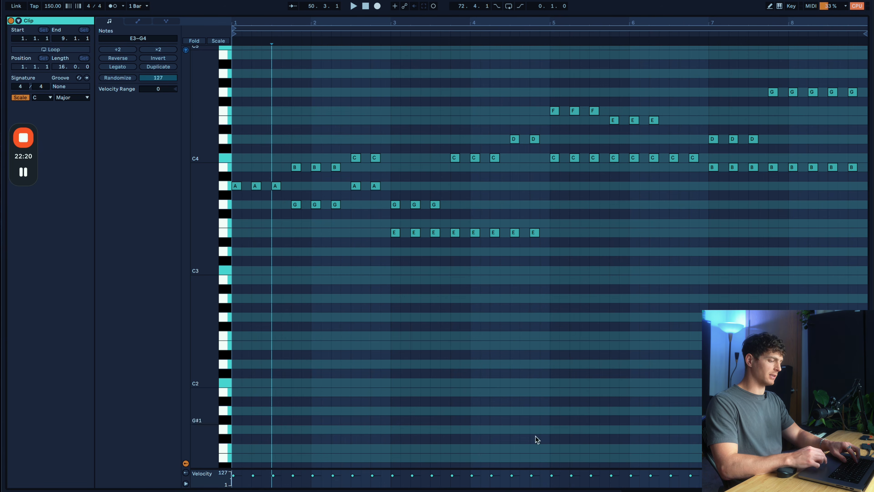
{"action": "left_click", "coordinate": [833, 490]}
Turn off the solo on the Epic Lead track
{"action": "scroll", "coordinate": [468, 235], "scroll_direction": "up", "scroll_amount": 3}
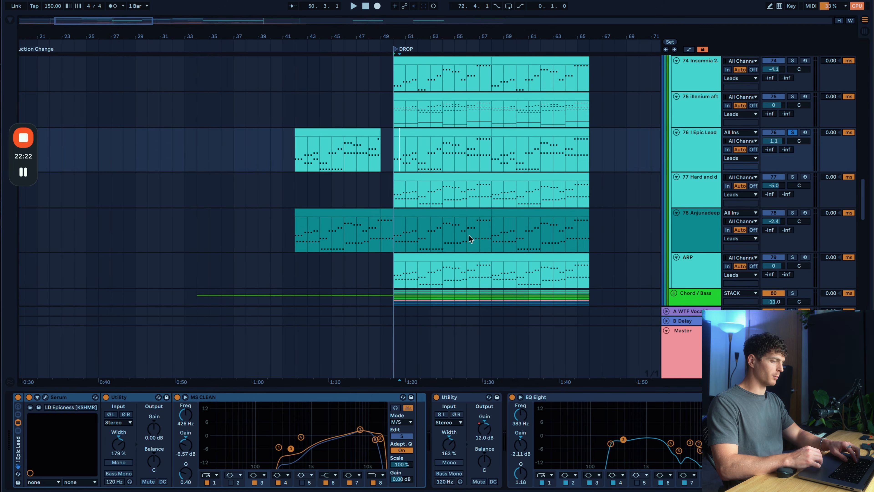
{"action": "scroll", "coordinate": [538, 252], "scroll_direction": "up", "scroll_amount": 1}
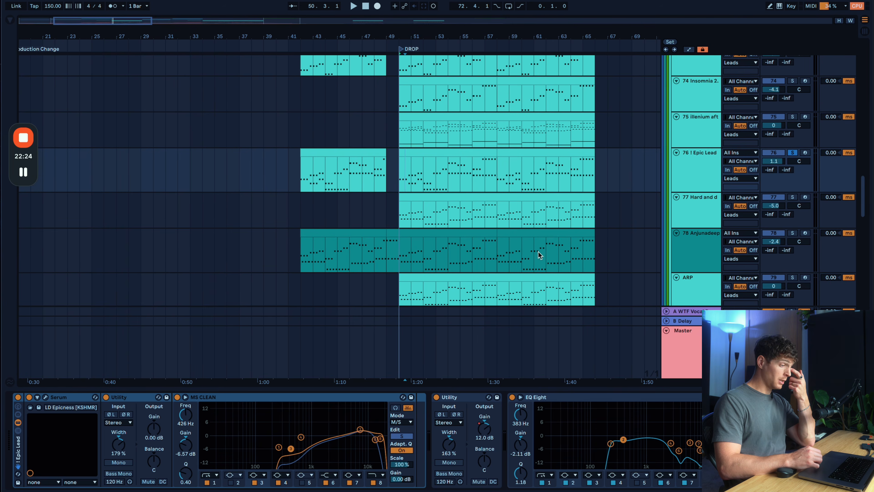
{"action": "scroll", "coordinate": [538, 255], "scroll_direction": "up", "scroll_amount": 2}
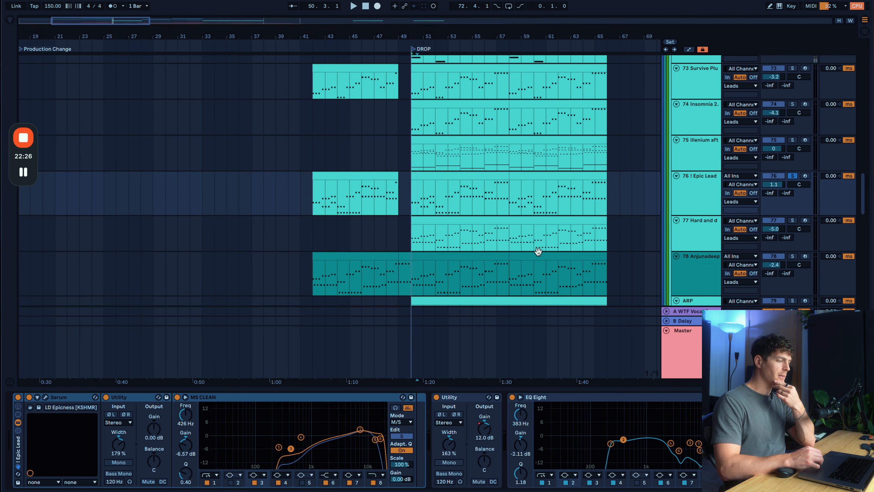
{"action": "scroll", "coordinate": [515, 260], "scroll_direction": "down", "scroll_amount": 2}
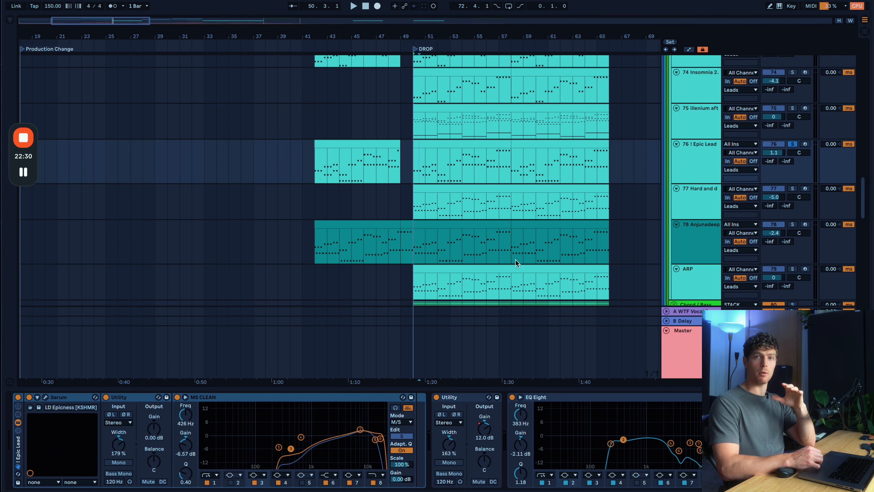
{"action": "scroll", "coordinate": [516, 260], "scroll_direction": "up", "scroll_amount": 2}
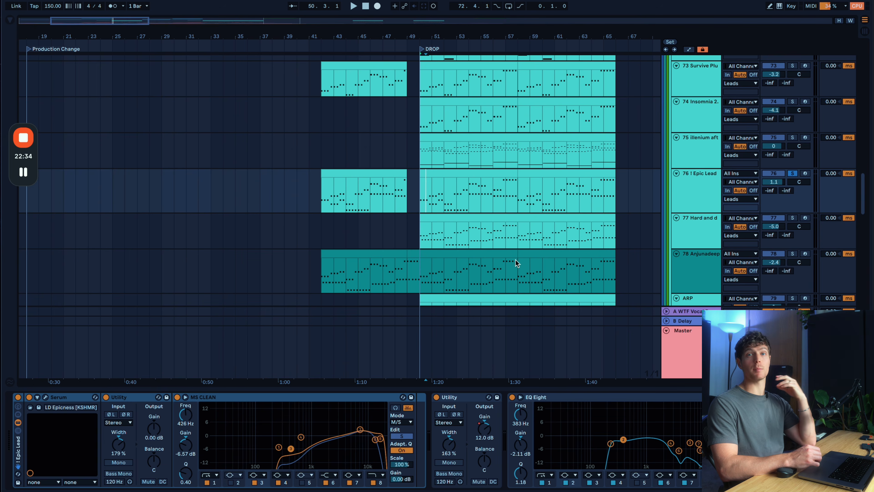
{"action": "scroll", "coordinate": [515, 261], "scroll_direction": "right", "scroll_amount": 2}
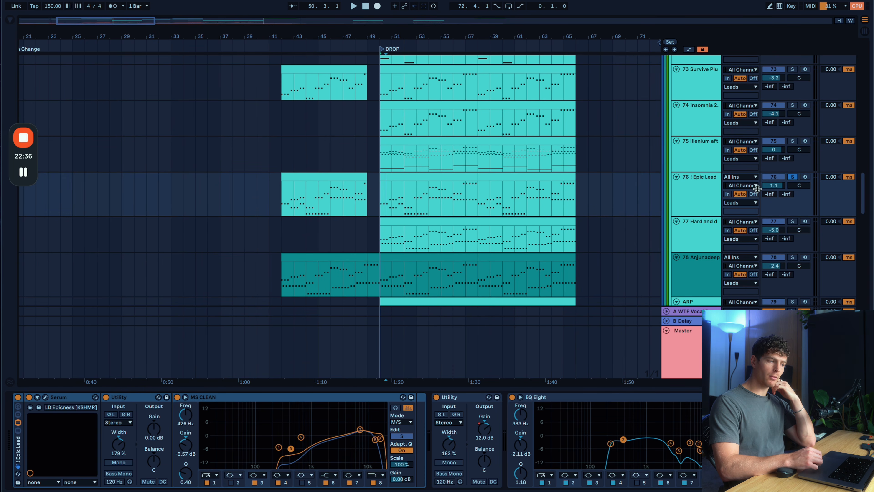
{"action": "left_click", "coordinate": [793, 177]}
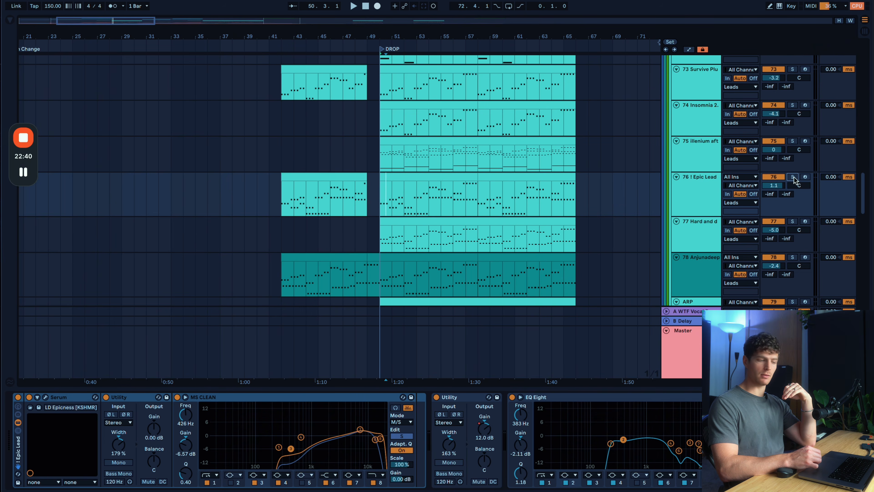
Look over the lead, chord and bass tracks of the drop, and select the Dune Lead track
{"action": "scroll", "coordinate": [570, 227], "scroll_direction": "down", "scroll_amount": 8}
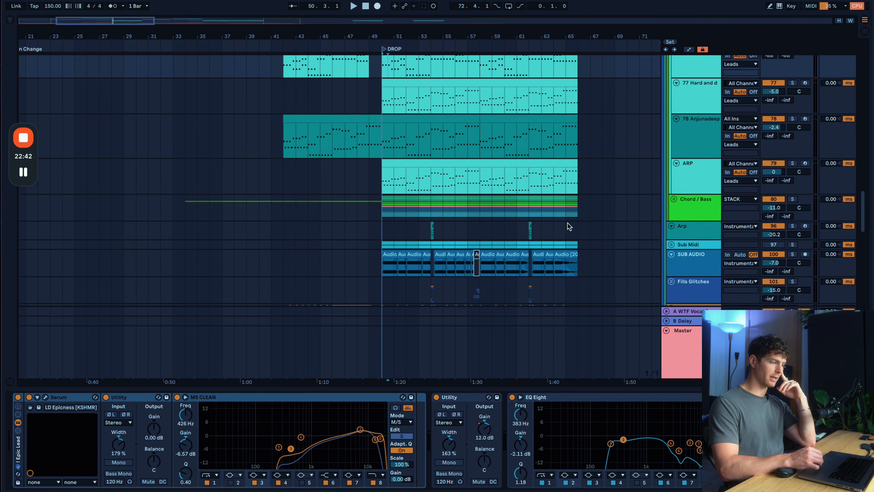
{"action": "scroll", "coordinate": [569, 226], "scroll_direction": "down", "scroll_amount": 1}
{"action": "scroll", "coordinate": [381, 256], "scroll_direction": "up", "scroll_amount": 10}
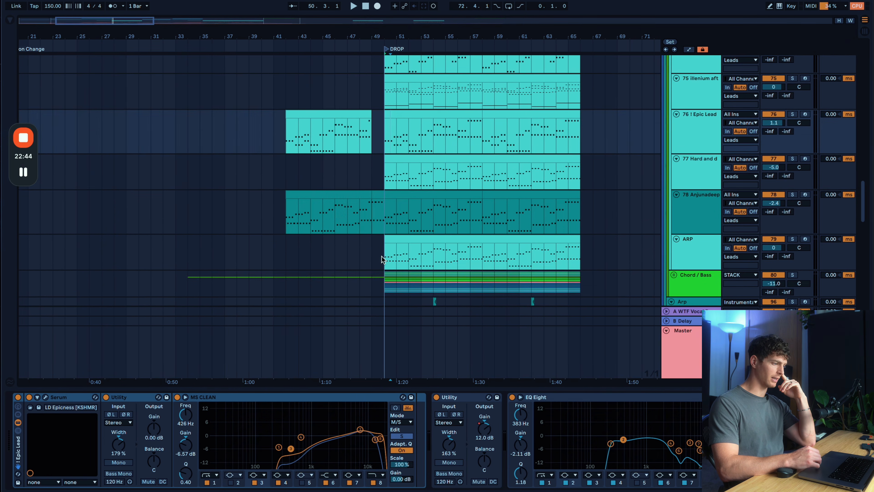
{"action": "scroll", "coordinate": [653, 167], "scroll_direction": "up", "scroll_amount": 3}
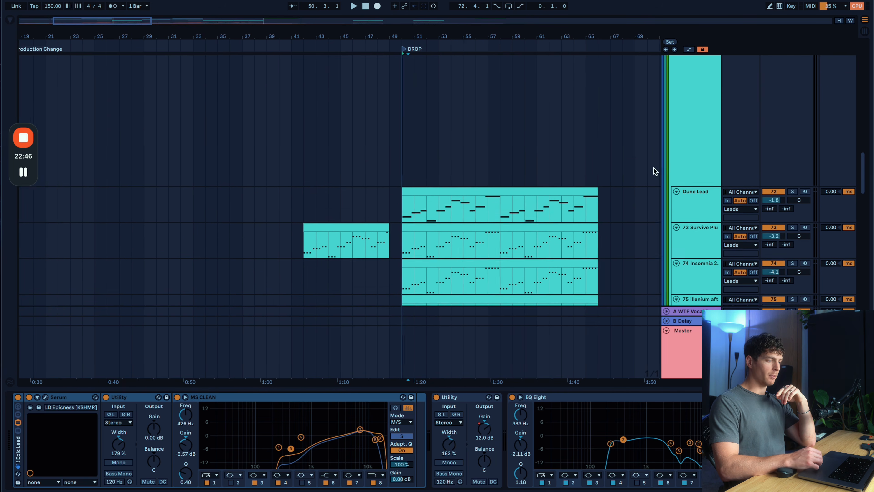
{"action": "scroll", "coordinate": [691, 118], "scroll_direction": "down", "scroll_amount": 5}
{"action": "left_click", "coordinate": [709, 128]}
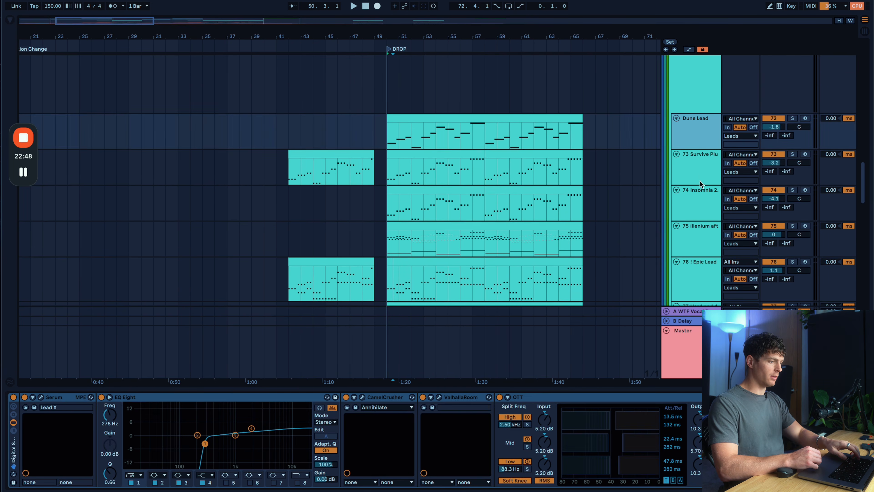
Select the Dune Lead, Survive Plu, Insomnia 2. and Epic Lead tracks together
{"action": "left_click", "coordinate": [693, 209], "text": "shift"}
{"action": "scroll", "coordinate": [694, 210], "scroll_direction": "down", "scroll_amount": 3}
{"action": "left_click", "coordinate": [700, 228], "text": "super"}
{"action": "scroll", "coordinate": [700, 229], "scroll_direction": "down", "scroll_amount": 3}
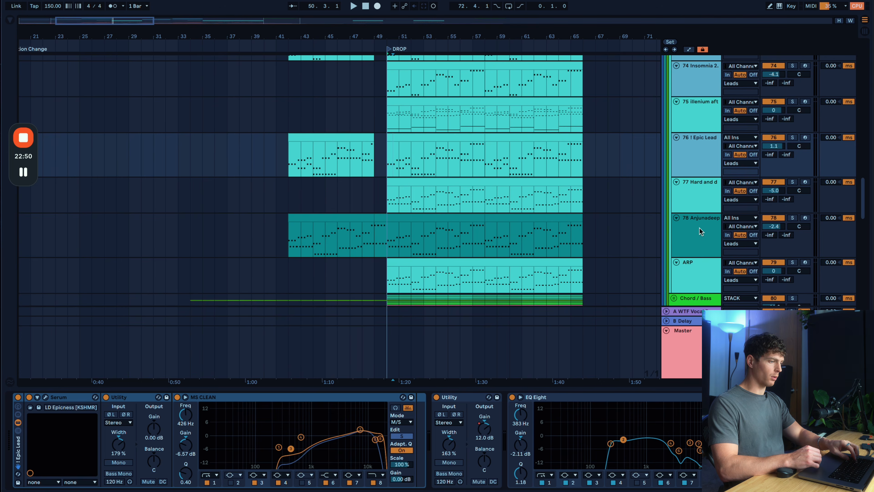
{"action": "left_click", "coordinate": [696, 285], "text": "super"}
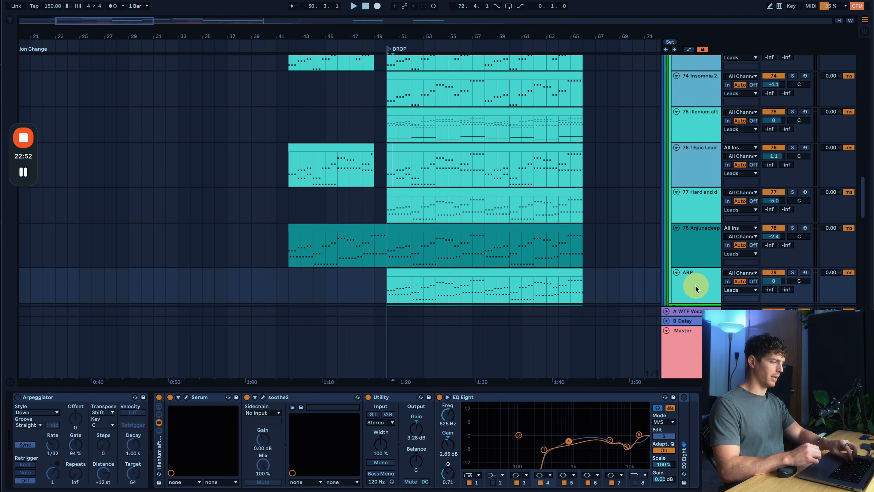
{"action": "scroll", "coordinate": [695, 285], "scroll_direction": "up", "scroll_amount": 5}
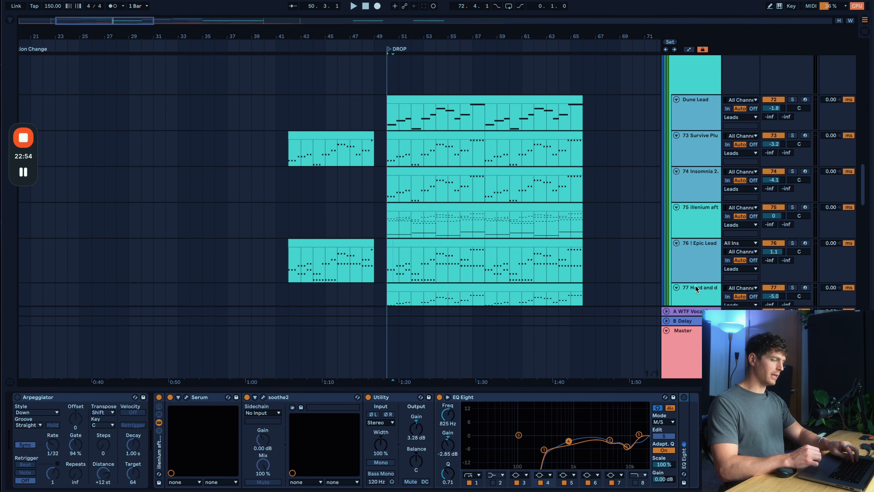
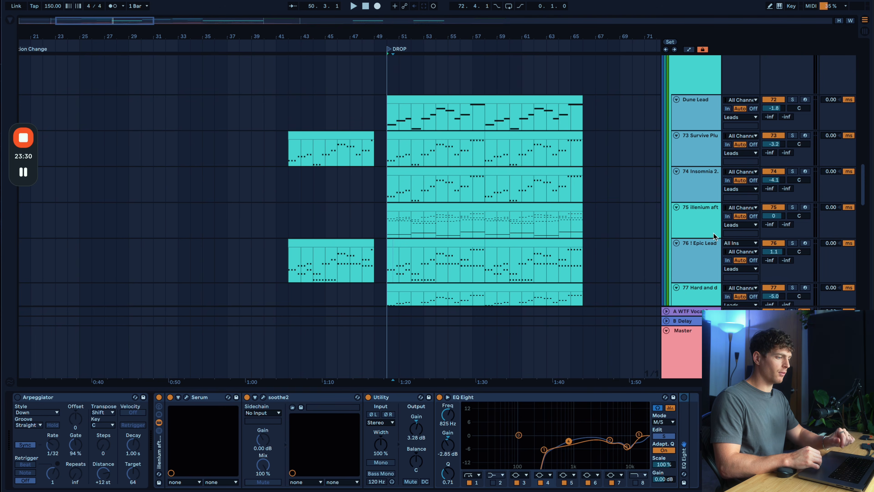
Select the Leads group and play all of its layers from the start of the drop
{"action": "scroll", "coordinate": [692, 151], "scroll_direction": "up", "scroll_amount": 5}
{"action": "left_click", "coordinate": [691, 151]}
{"action": "key", "text": "Right"}
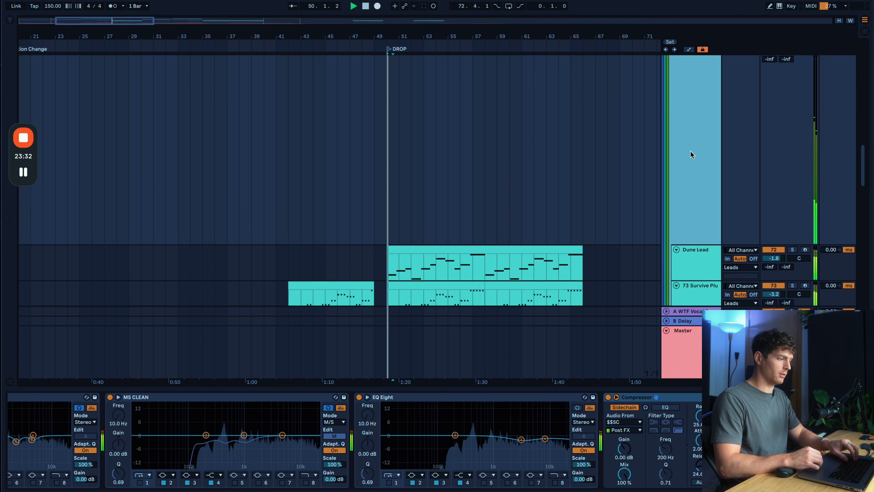
Stop playback and reselect the lead layers from Dune Lead to Insomnia 2. along with Epic Lead
{"action": "left_click", "coordinate": [694, 155]}
{"action": "scroll", "coordinate": [695, 154], "scroll_direction": "up", "scroll_amount": 2}
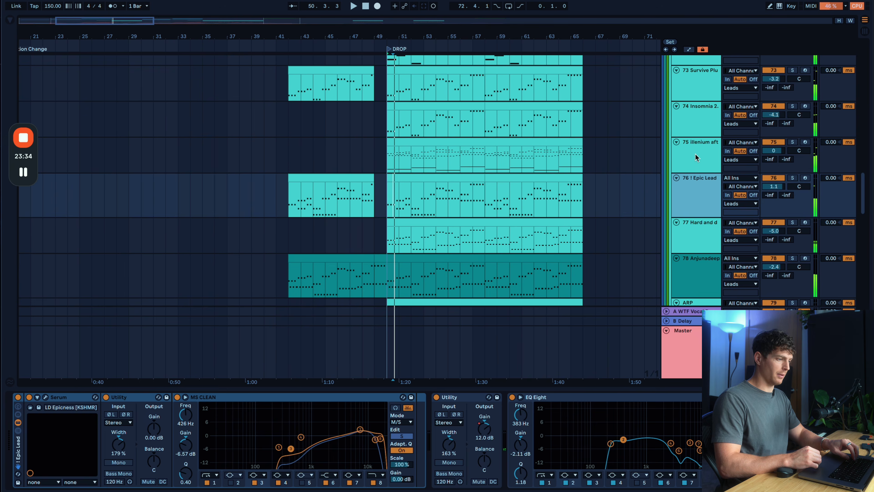
{"action": "left_click", "coordinate": [708, 84]}
{"action": "scroll", "coordinate": [708, 86], "scroll_direction": "up", "scroll_amount": 2}
{"action": "left_click", "coordinate": [708, 86], "text": "super"}
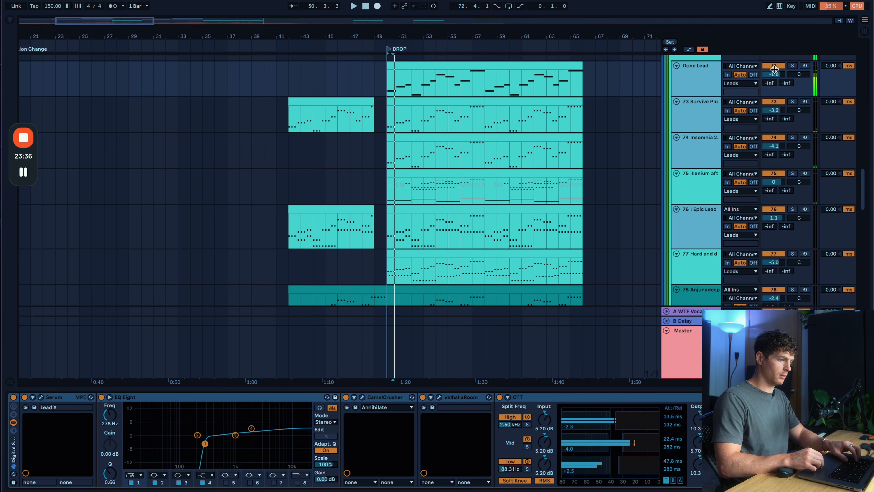
Play the drop with the selected lead layers deactivated, reactivate them to compare the sound, and stop on the illenium aft clip
{"action": "key", "text": "space"}
{"action": "left_click", "coordinate": [777, 64]}
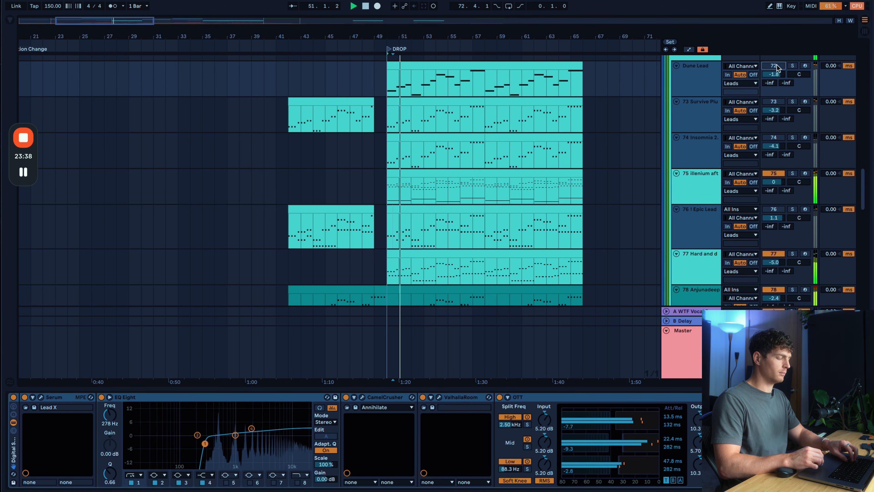
{"action": "left_click", "coordinate": [777, 65]}
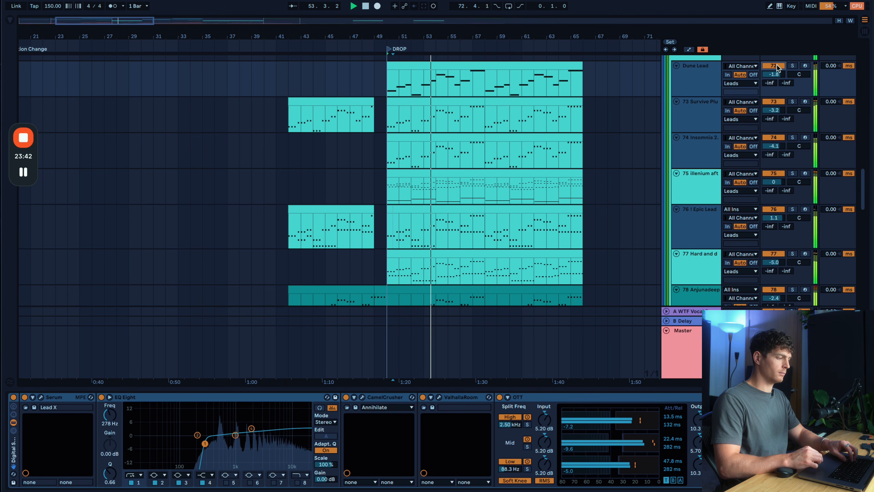
{"action": "left_click", "coordinate": [504, 170]}
{"action": "key", "text": "space"}
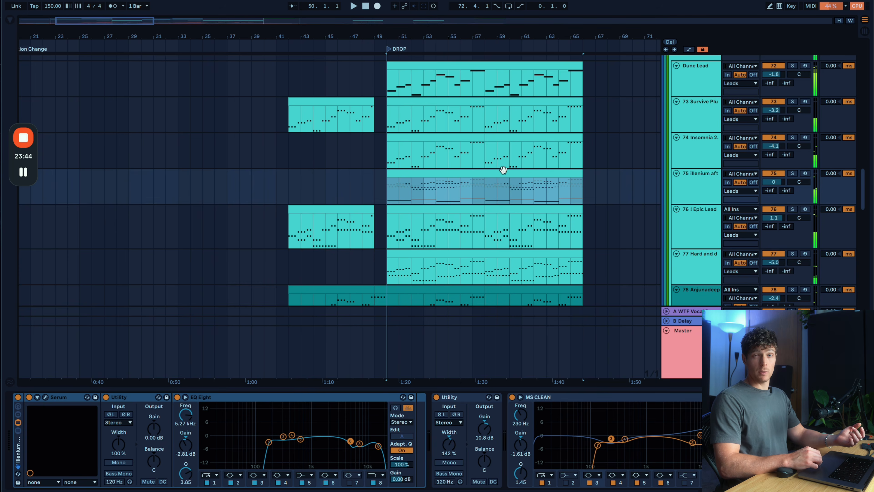
Look back over the drop's lead clips and select the Leads group track
{"action": "left_click", "coordinate": [485, 163]}
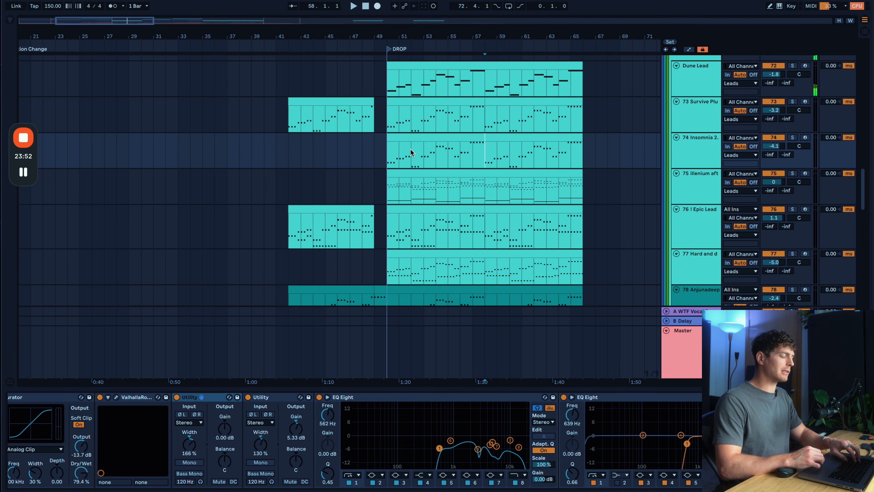
{"action": "scroll", "coordinate": [410, 151], "scroll_direction": "down", "scroll_amount": 1}
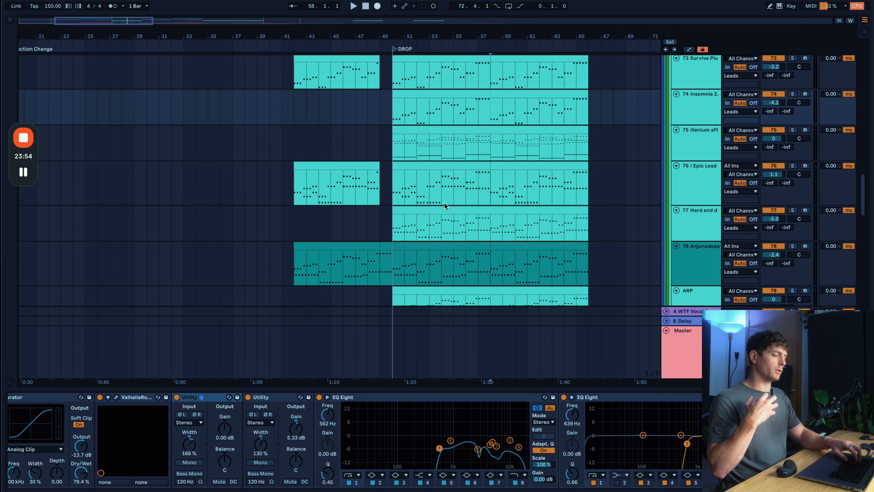
{"action": "scroll", "coordinate": [444, 202], "scroll_direction": "up", "scroll_amount": 5}
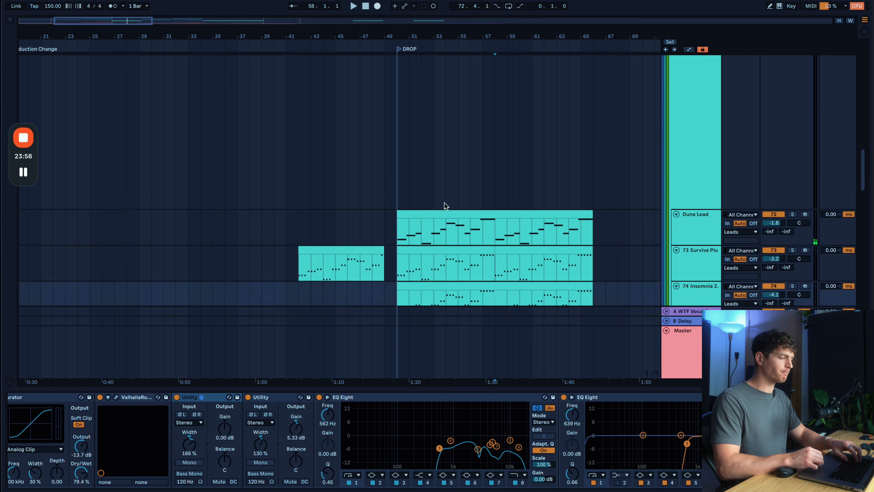
{"action": "scroll", "coordinate": [444, 202], "scroll_direction": "up", "scroll_amount": 1}
{"action": "left_click", "coordinate": [699, 143]}
{"action": "scroll", "coordinate": [699, 143], "scroll_direction": "up", "scroll_amount": 4}
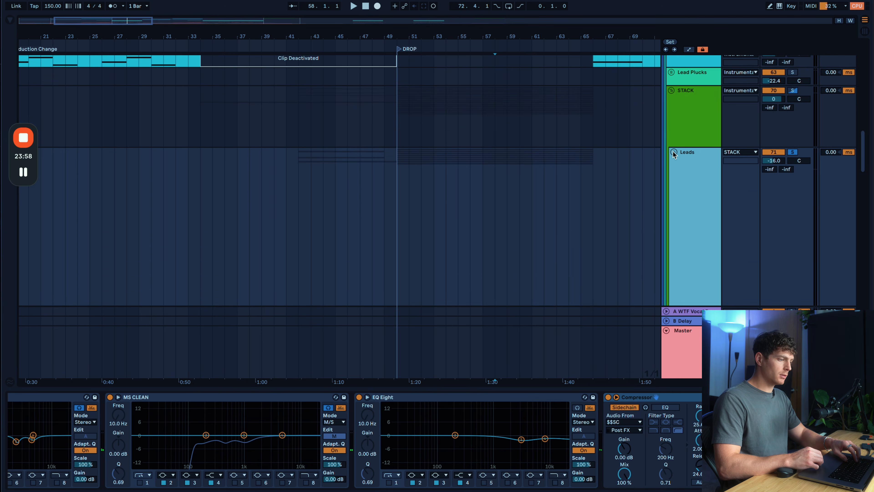
Examine the Leads group's effects chain, including the EQ Eights, SerumFX, Utility, MS CLEAN and the sidechain Compressor
{"action": "scroll", "coordinate": [436, 473], "scroll_direction": "left", "scroll_amount": 10}
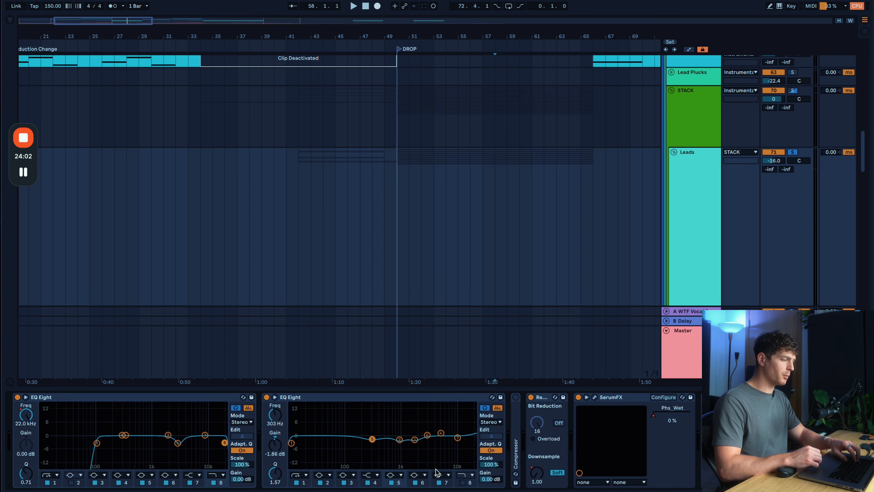
{"action": "left_click", "coordinate": [351, 398]}
{"action": "scroll", "coordinate": [410, 455], "scroll_direction": "right", "scroll_amount": 5}
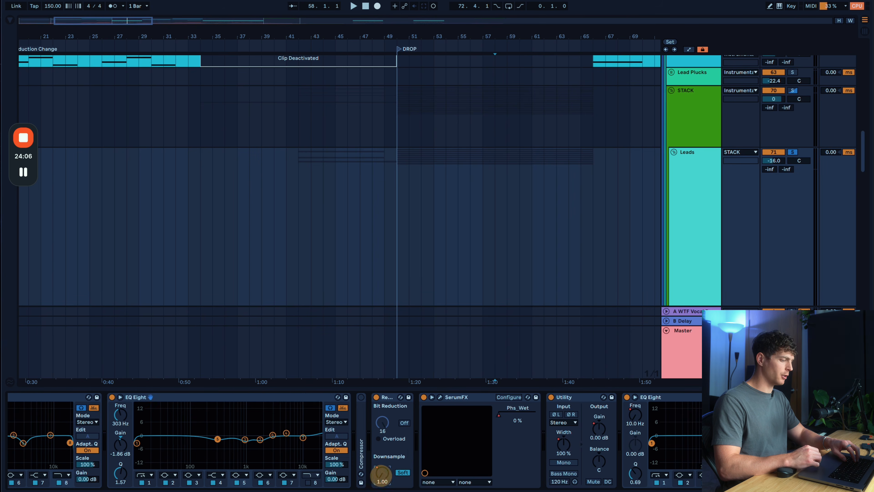
{"action": "scroll", "coordinate": [384, 477], "scroll_direction": "right", "scroll_amount": 4}
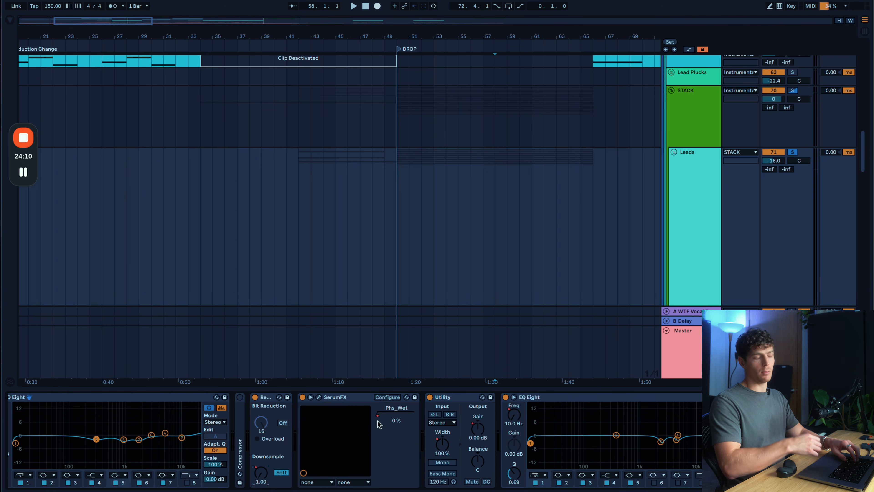
{"action": "scroll", "coordinate": [378, 424], "scroll_direction": "right", "scroll_amount": 4}
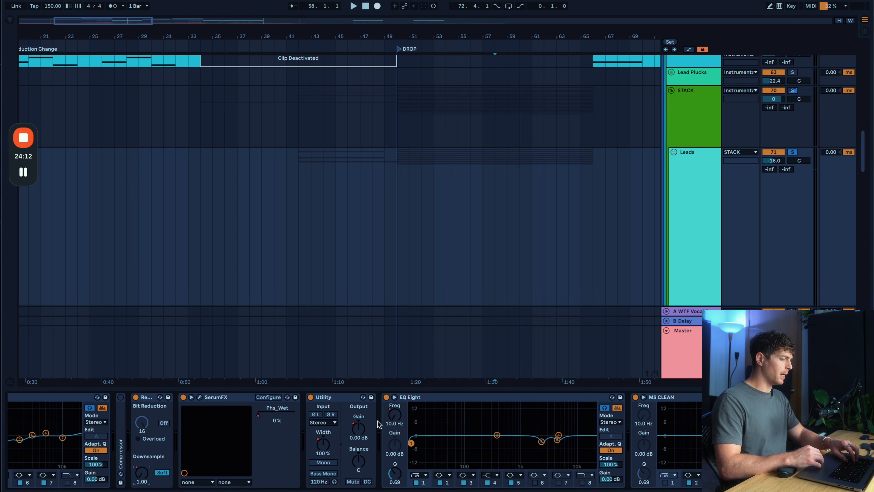
{"action": "scroll", "coordinate": [379, 424], "scroll_direction": "right", "scroll_amount": 15}
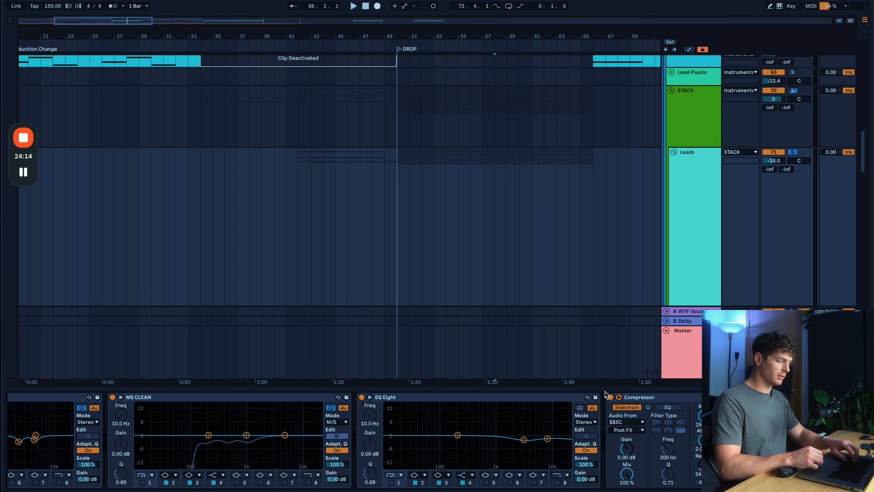
{"action": "left_click", "coordinate": [649, 400]}
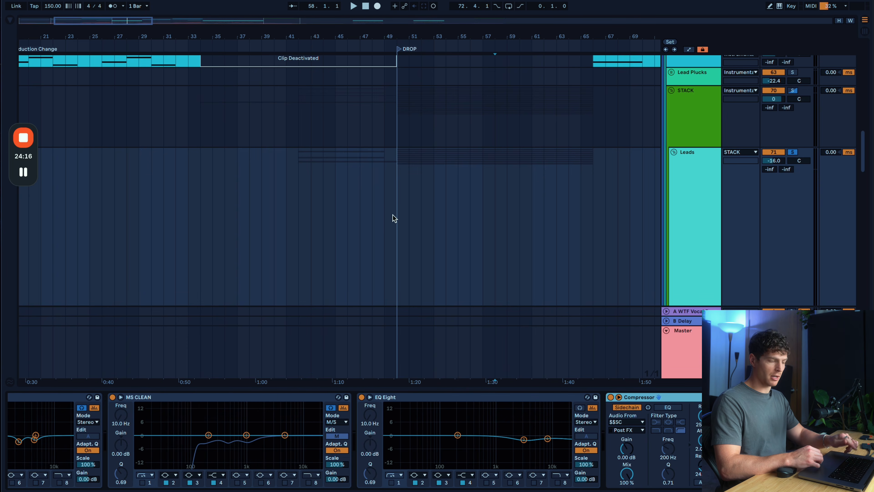
{"action": "scroll", "coordinate": [420, 443], "scroll_direction": "right", "scroll_amount": 5}
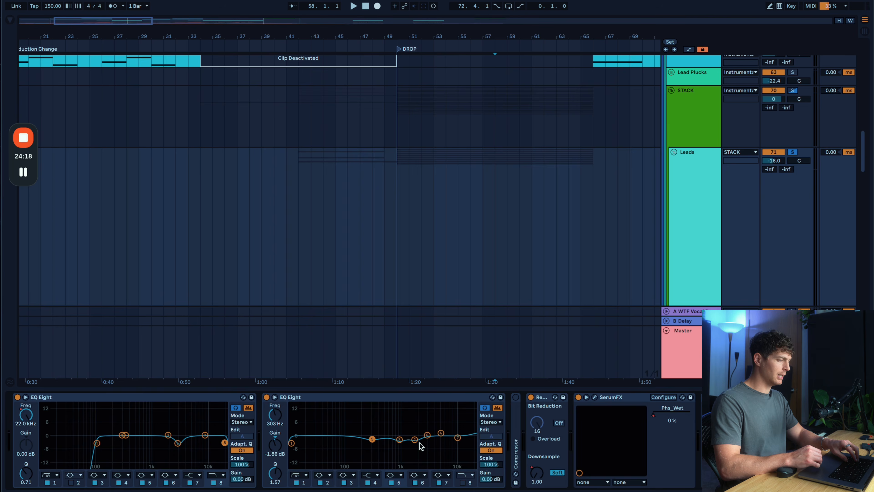
Collapse the Leads group, turn off its solo, and expand the Chord / Bass group
{"action": "left_click", "coordinate": [674, 152]}
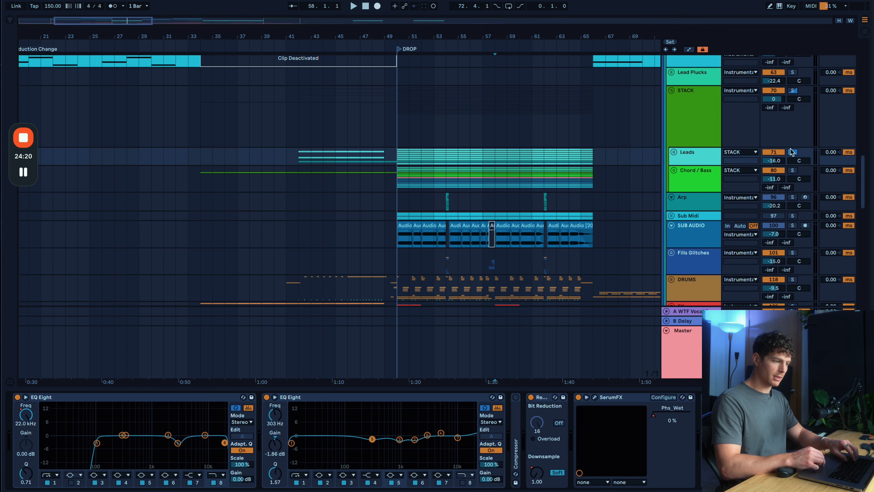
{"action": "left_click", "coordinate": [793, 152]}
{"action": "left_click", "coordinate": [697, 171]}
{"action": "left_click", "coordinate": [672, 170]}
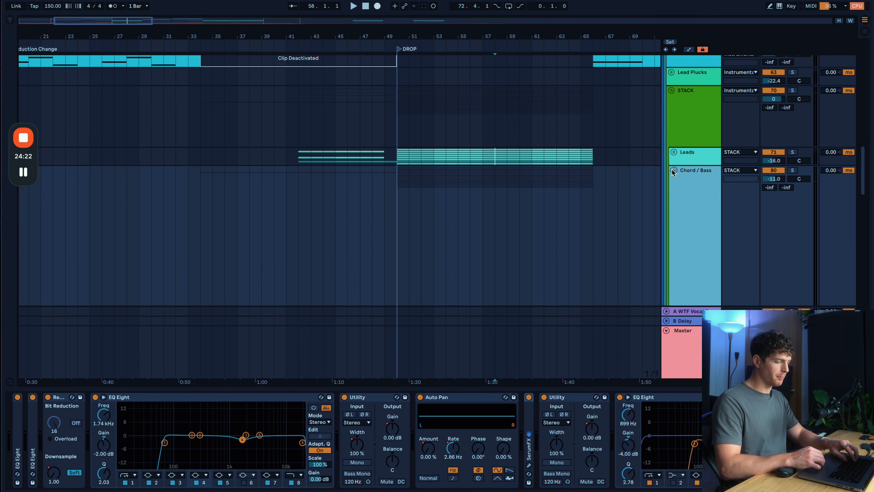
{"action": "scroll", "coordinate": [447, 181], "scroll_direction": "up", "scroll_amount": 4}
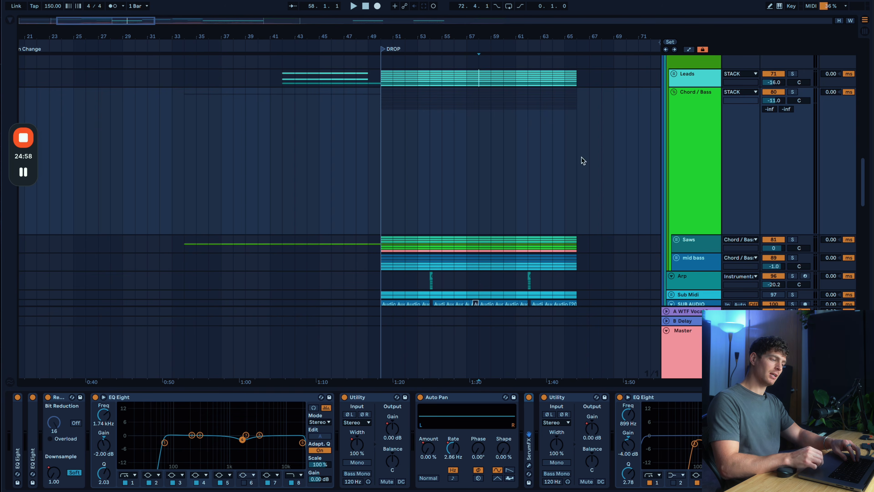
Solo the Chord / Bass group and set the playback position to the start of the drop
{"action": "left_click", "coordinate": [675, 153]}
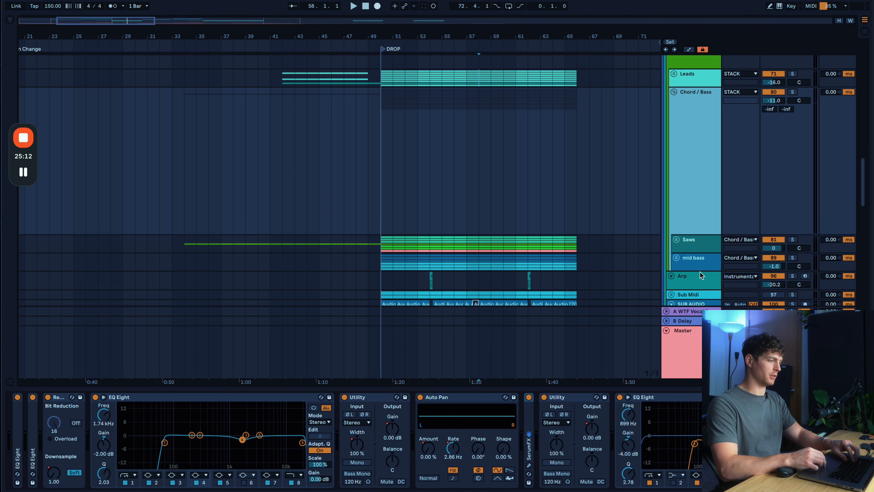
{"action": "scroll", "coordinate": [640, 185], "scroll_direction": "down", "scroll_amount": 2}
{"action": "left_click", "coordinate": [681, 155]}
{"action": "key", "text": "s"}
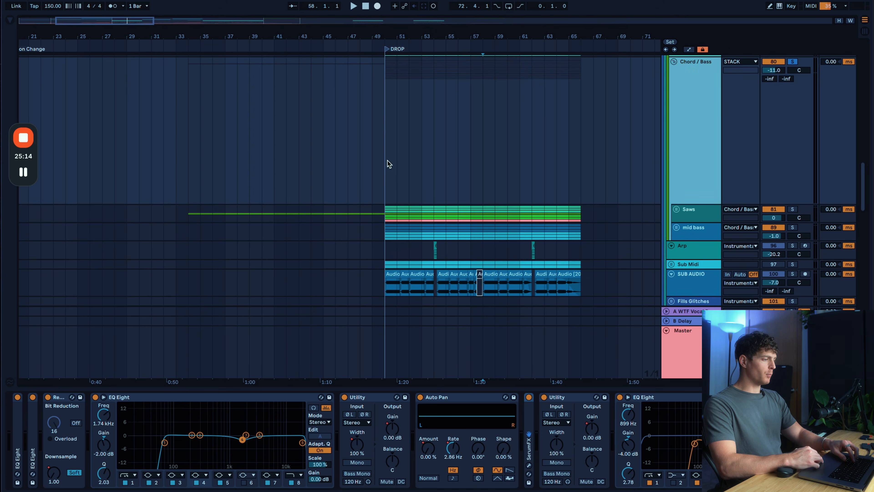
{"action": "left_click", "coordinate": [387, 160]}
{"action": "scroll", "coordinate": [386, 160], "scroll_direction": "up", "scroll_amount": 1}
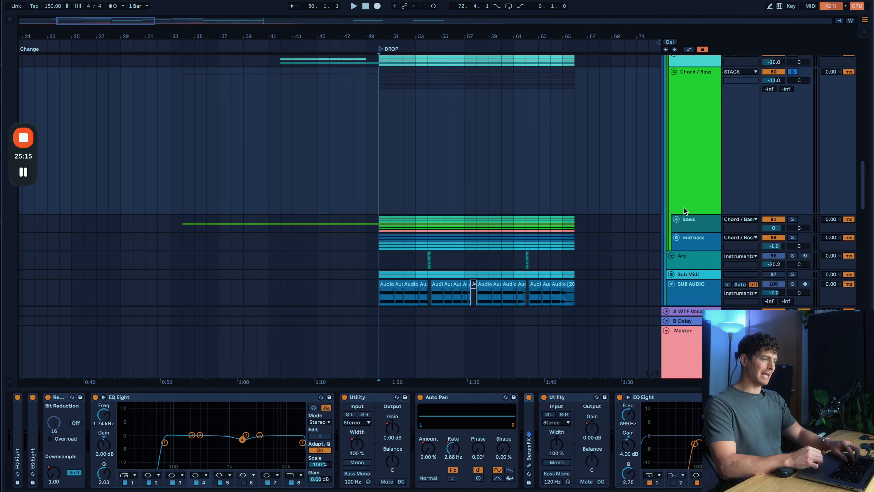
Expand the Saws group and look through its layers, including VR Big Stack, Huge Reve and Gritty Saw
{"action": "left_click", "coordinate": [675, 219]}
{"action": "scroll", "coordinate": [675, 219], "scroll_direction": "down", "scroll_amount": 10}
{"action": "scroll", "coordinate": [675, 218], "scroll_direction": "down", "scroll_amount": 1}
{"action": "left_click", "coordinate": [696, 190]}
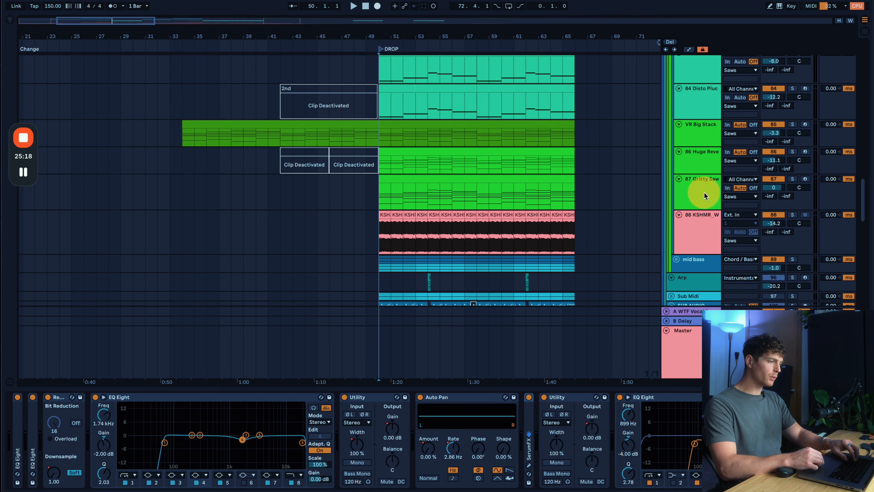
{"action": "left_click", "coordinate": [697, 131], "text": "shift"}
{"action": "left_click", "coordinate": [689, 167]}
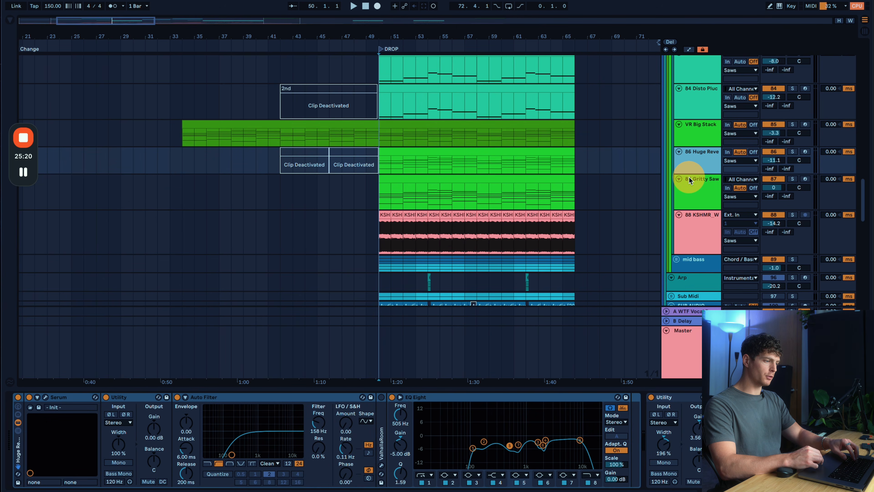
{"action": "scroll", "coordinate": [692, 178], "scroll_direction": "up", "scroll_amount": 2}
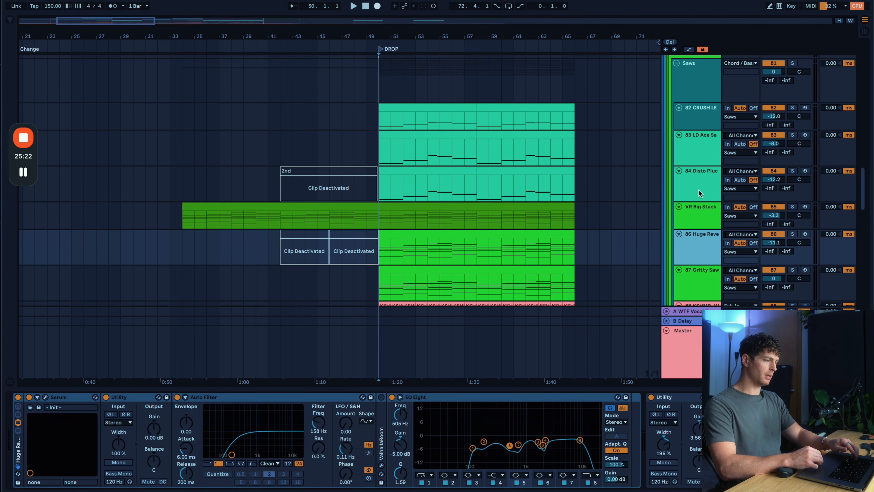
Solo the VR Big Stack track and play it from the start of the drop
{"action": "left_click", "coordinate": [702, 180]}
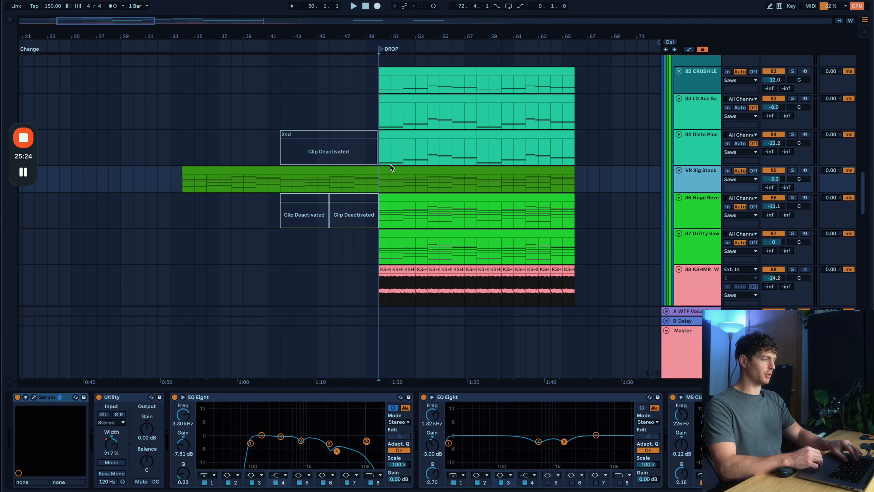
{"action": "left_click", "coordinate": [377, 185]}
{"action": "key", "text": "space"}
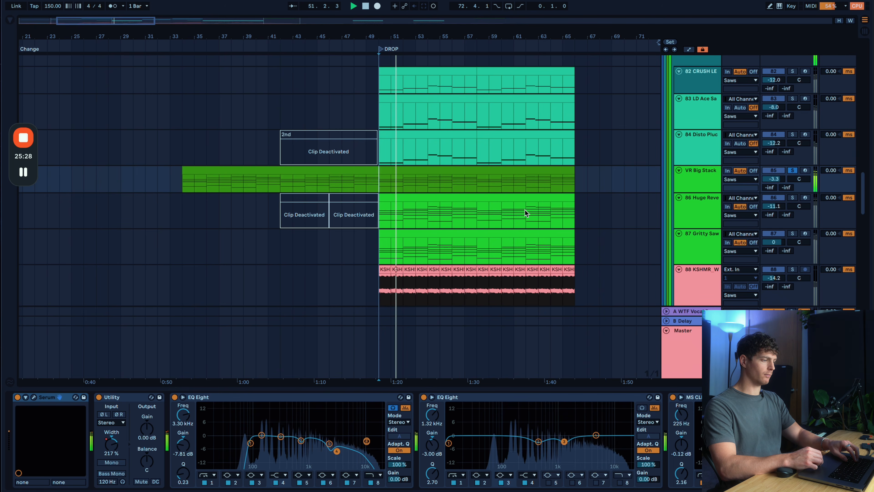
Solo the Huge Reve track instead and play it from the start of the drop
{"action": "left_click", "coordinate": [700, 217]}
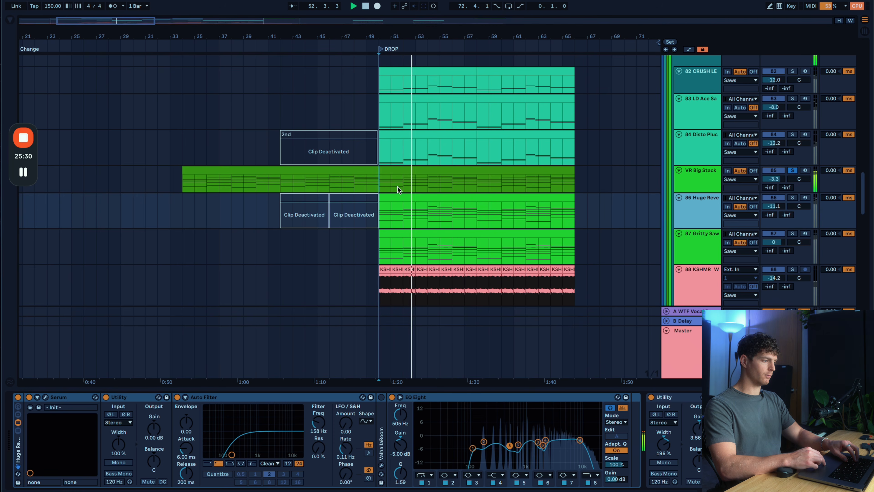
{"action": "left_click", "coordinate": [376, 223]}
{"action": "key", "text": "s"}
{"action": "key", "text": "space"}
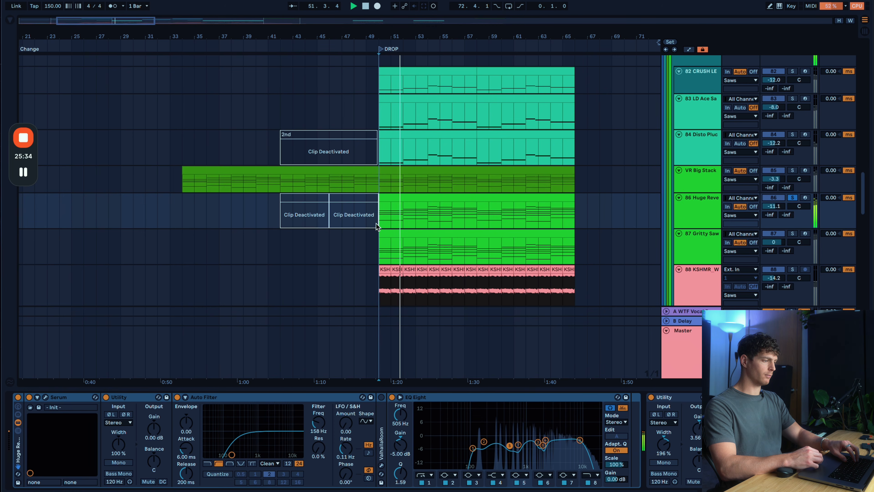
{"action": "key", "text": "space"}
Solo the VR Big Stack track, play it from the drop's start, and view its Serum oscillators and effects
{"action": "left_click", "coordinate": [377, 179]}
{"action": "left_click", "coordinate": [33, 397]}
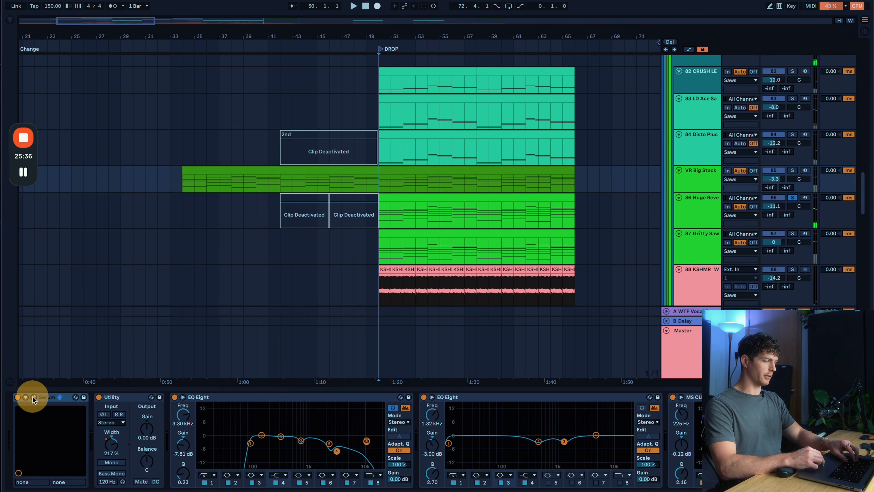
{"action": "key", "text": "space"}
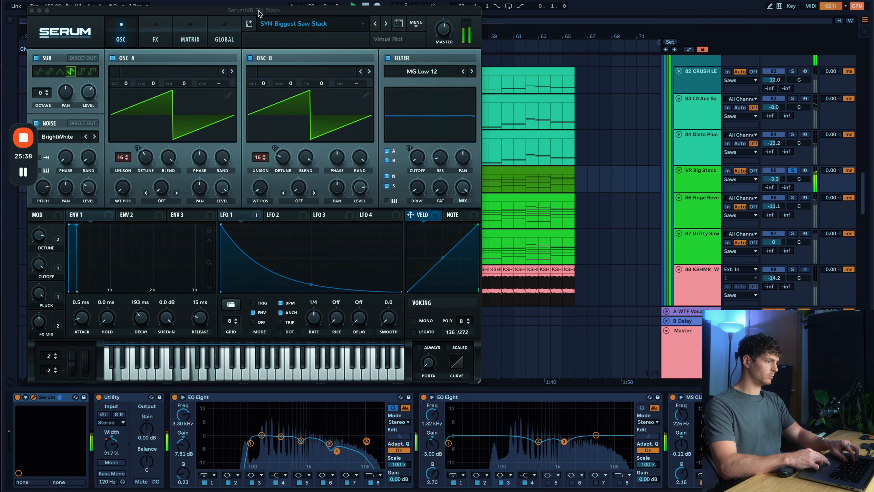
{"action": "left_click_drag", "start_coordinate": [237, 9], "coordinate": [442, 21]}
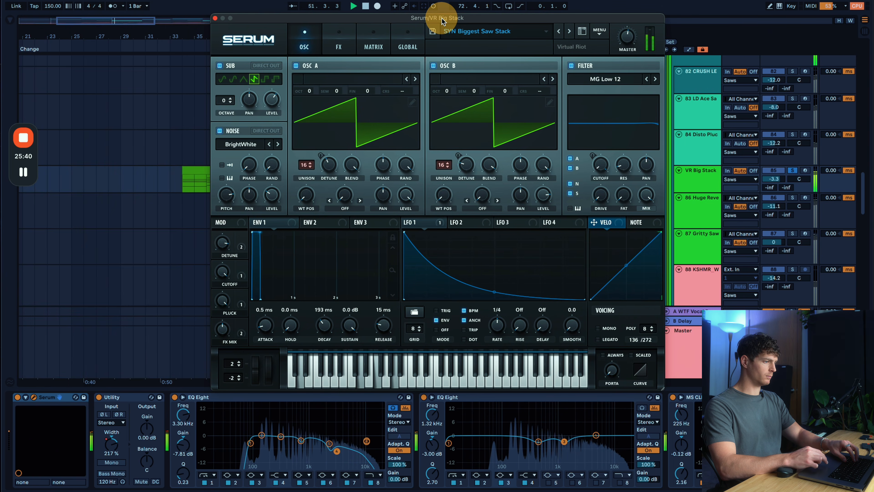
{"action": "left_click", "coordinate": [340, 40]}
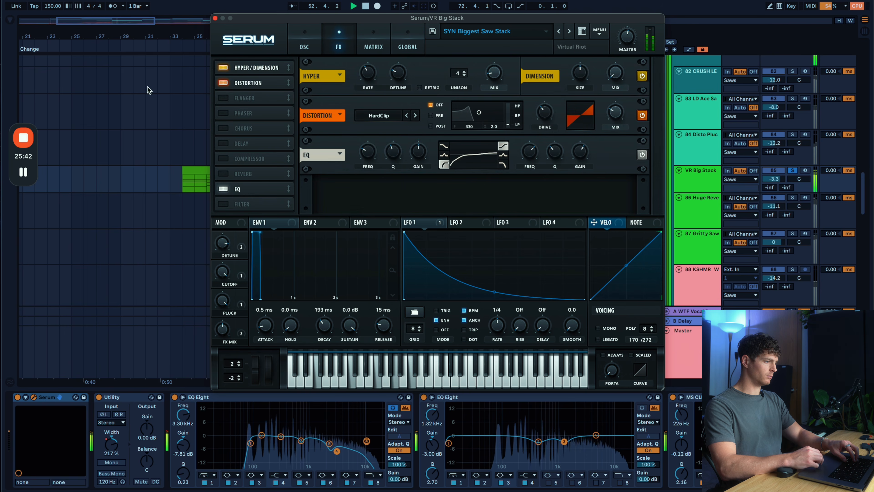
{"action": "left_click", "coordinate": [216, 18]}
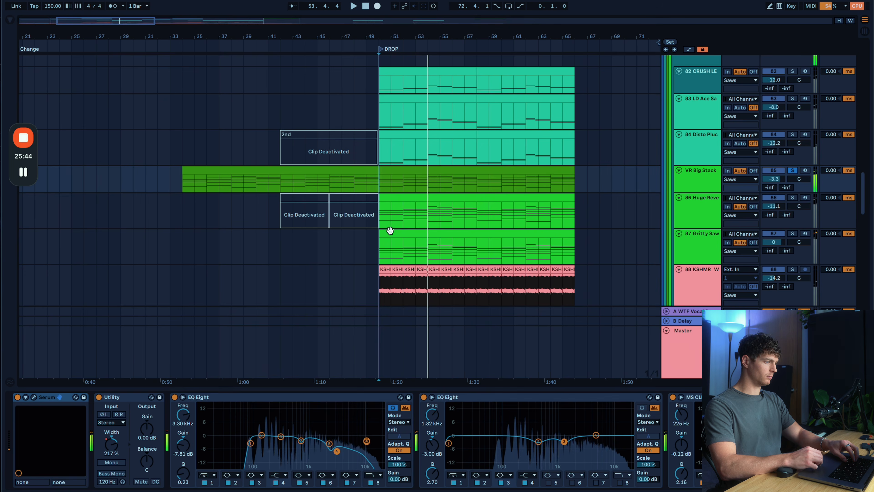
Solo the Huge Reve track, play it from the drop's start, and view its Serum oscillators and effects
{"action": "key", "text": "space"}
{"action": "left_click", "coordinate": [371, 220]}
{"action": "key", "text": "space"}
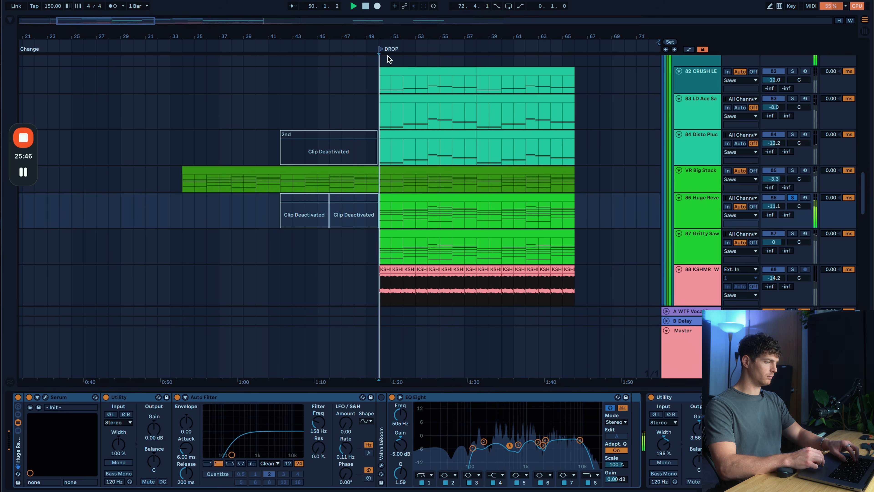
{"action": "key", "text": "alt+super+p"}
{"action": "left_click_drag", "start_coordinate": [525, 51], "coordinate": [345, 25]}
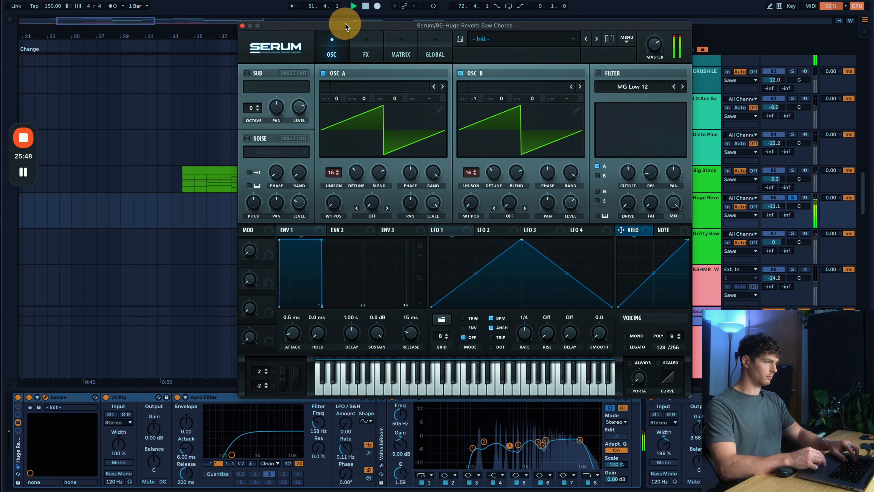
{"action": "left_click", "coordinate": [367, 56]}
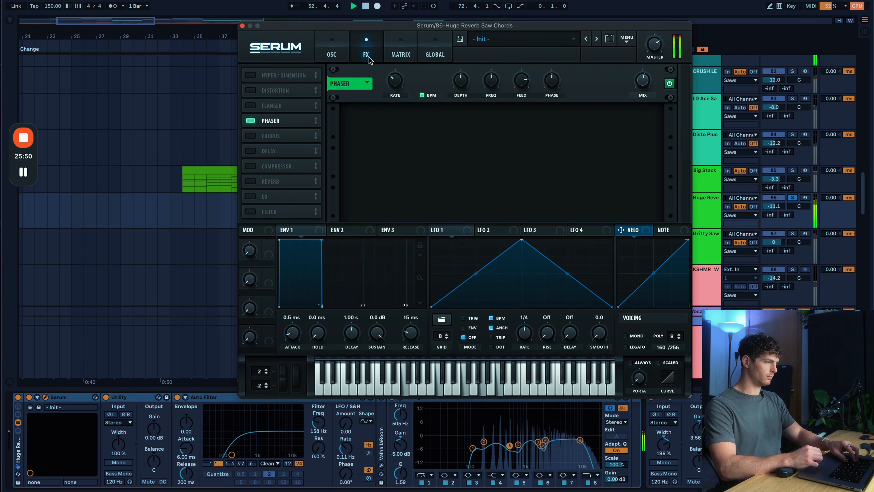
{"action": "left_click", "coordinate": [242, 26]}
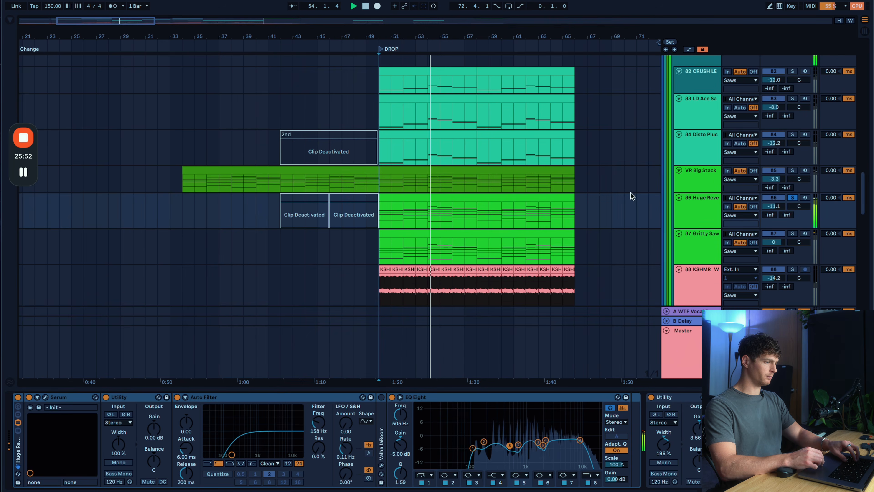
Solo the Gritty Saw track, play it from the drop's start, and check its Serum oscillators and effects
{"action": "left_click", "coordinate": [690, 237]}
{"action": "key", "text": "space"}
{"action": "key", "text": "space"}
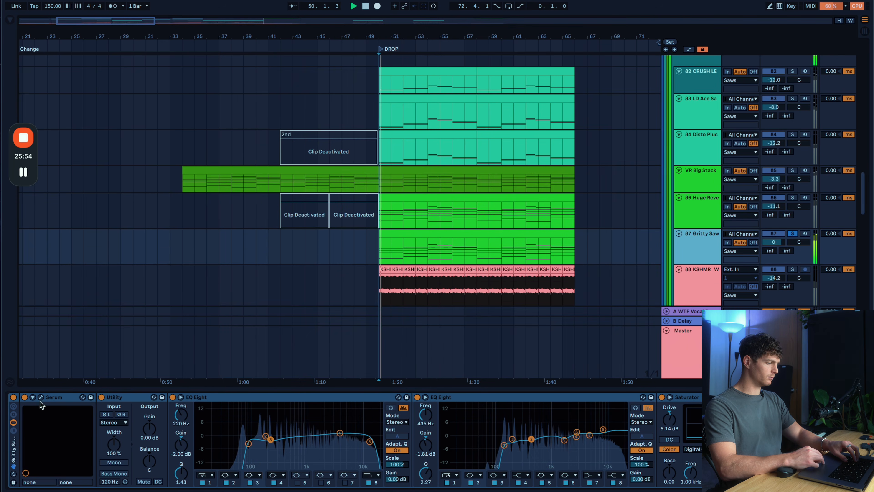
{"action": "left_click", "coordinate": [40, 399]}
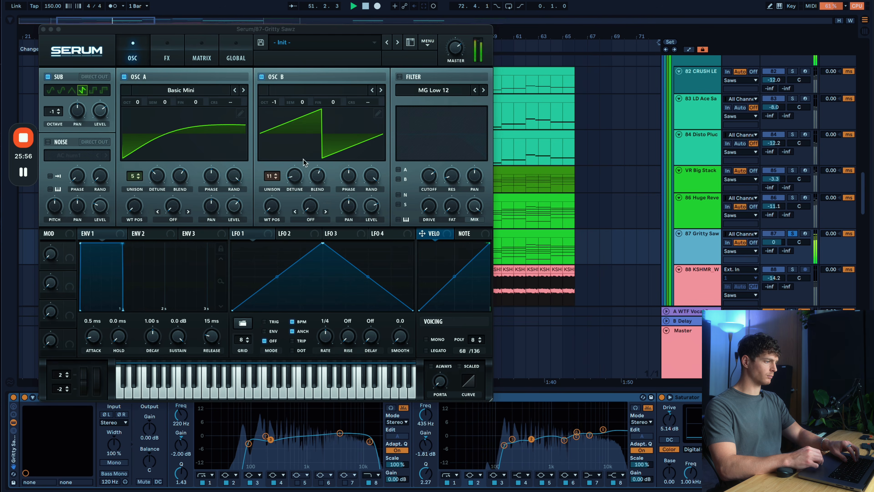
{"action": "left_click_drag", "start_coordinate": [261, 29], "coordinate": [447, 16]}
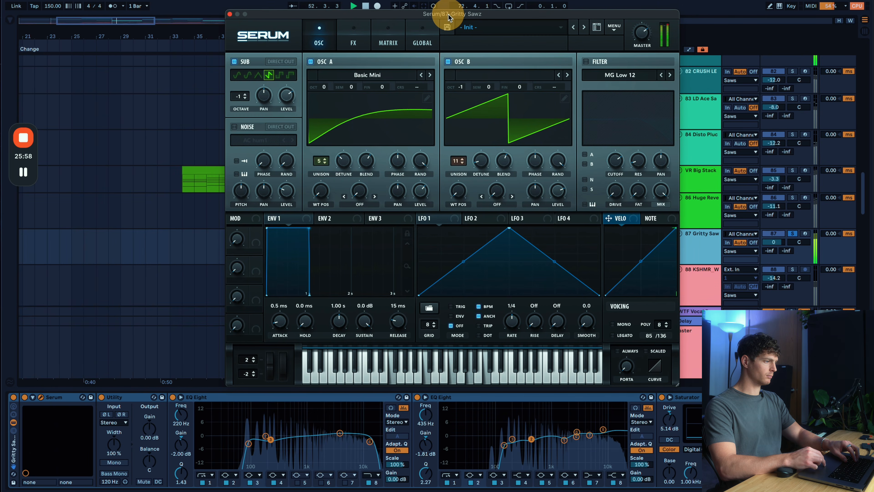
{"action": "left_click", "coordinate": [352, 42]}
{"action": "left_click", "coordinate": [319, 44]}
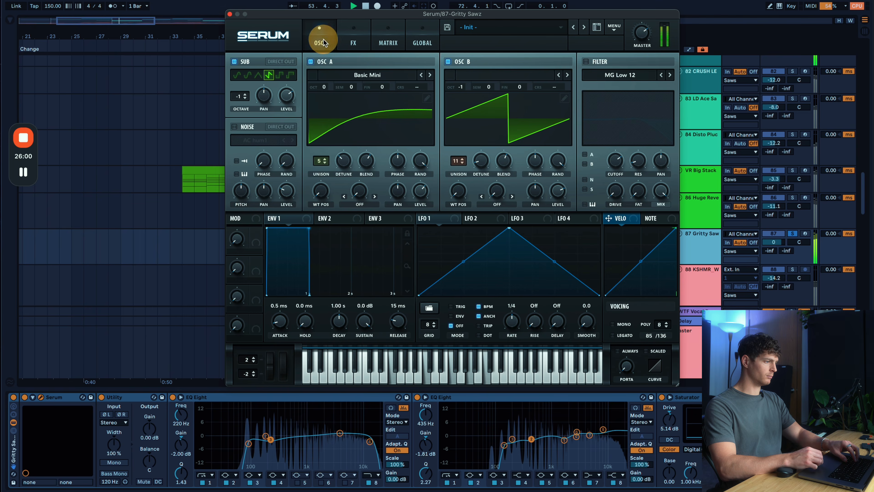
{"action": "left_click", "coordinate": [230, 14]}
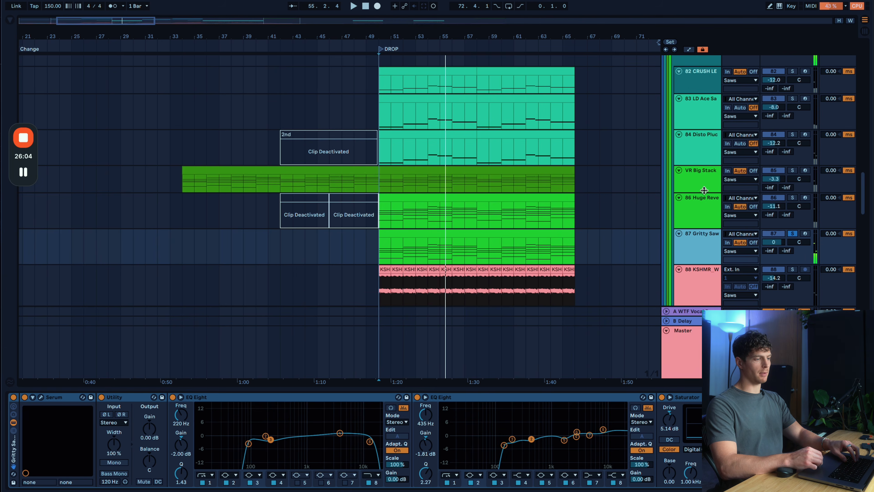
Compare the device chains of the VR Big Stack, Huge Reve and Gritty Saw tracks one after another
{"action": "left_click", "coordinate": [701, 181]}
{"action": "left_click", "coordinate": [700, 245]}
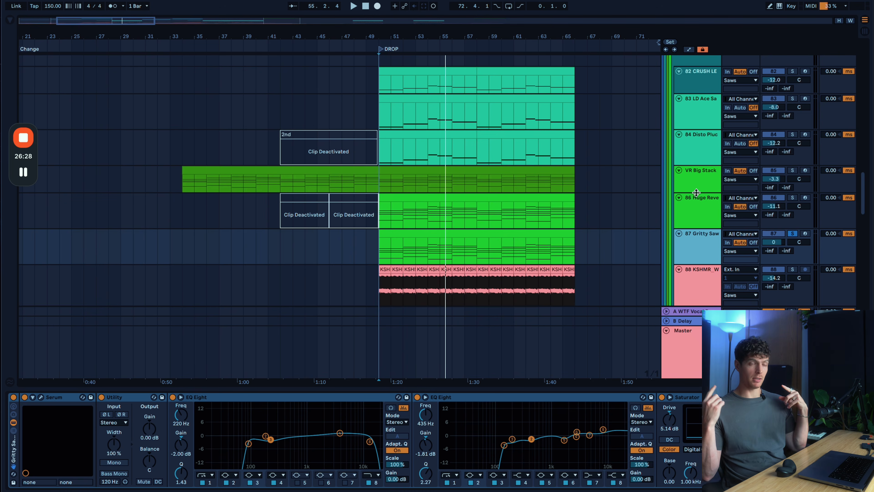
{"action": "left_click", "coordinate": [701, 182]}
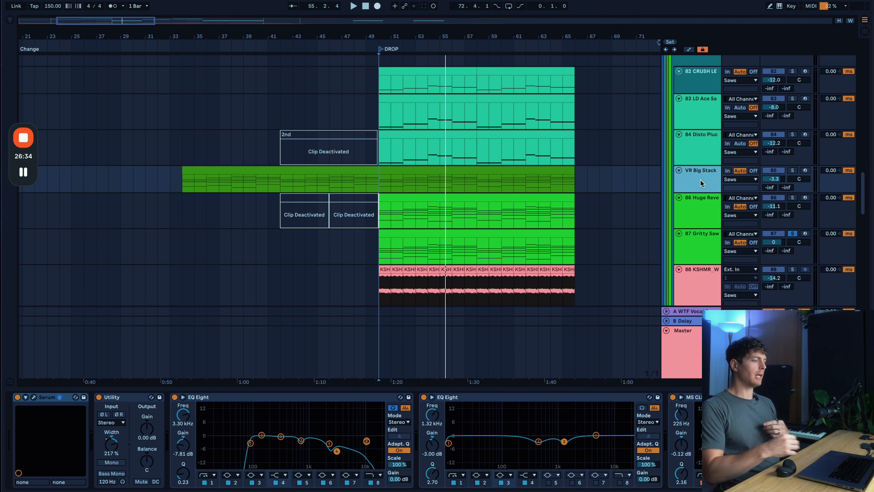
{"action": "left_click", "coordinate": [703, 216]}
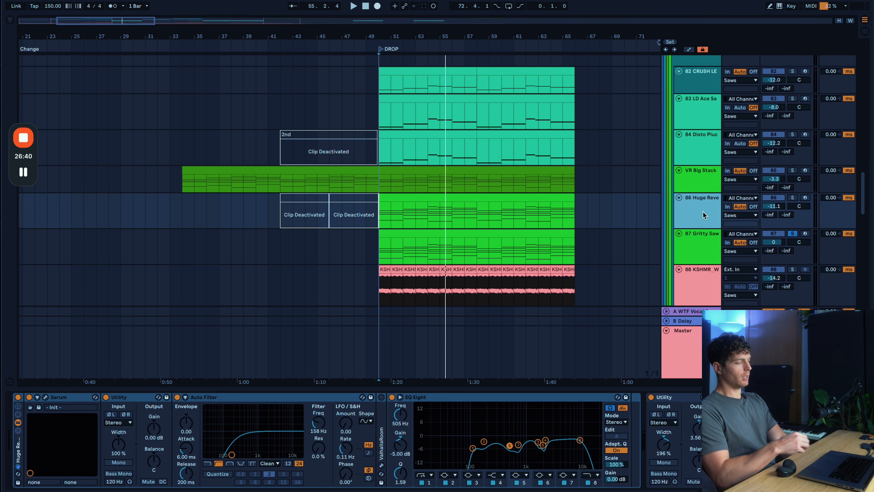
{"action": "left_click", "coordinate": [702, 246]}
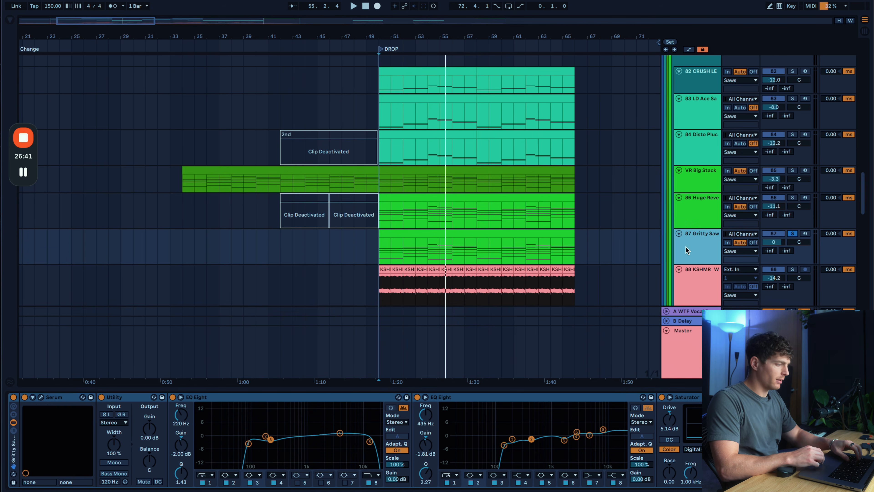
Play the Gritty Saw clip from the drop's start and open the track's Serum synth
{"action": "left_click", "coordinate": [413, 232]}
{"action": "key", "text": "space"}
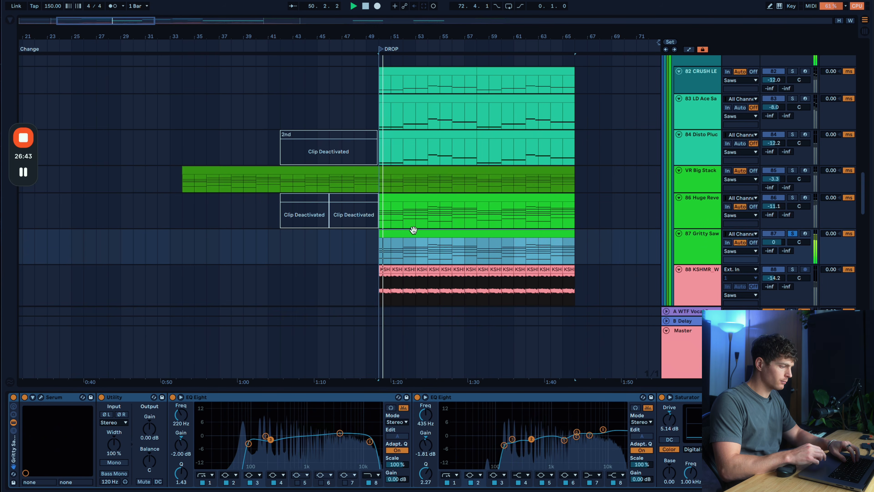
{"action": "left_click", "coordinate": [41, 397]}
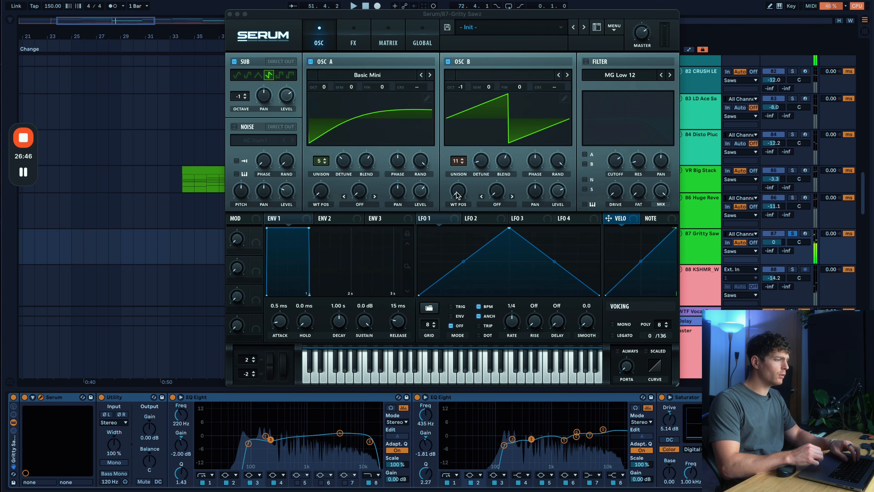
Audition Gritty Saw's sub oscillator alone by switching off oscillators A and B, and switch both back on one at a time
{"action": "left_click", "coordinate": [448, 61]}
{"action": "left_click", "coordinate": [308, 63]}
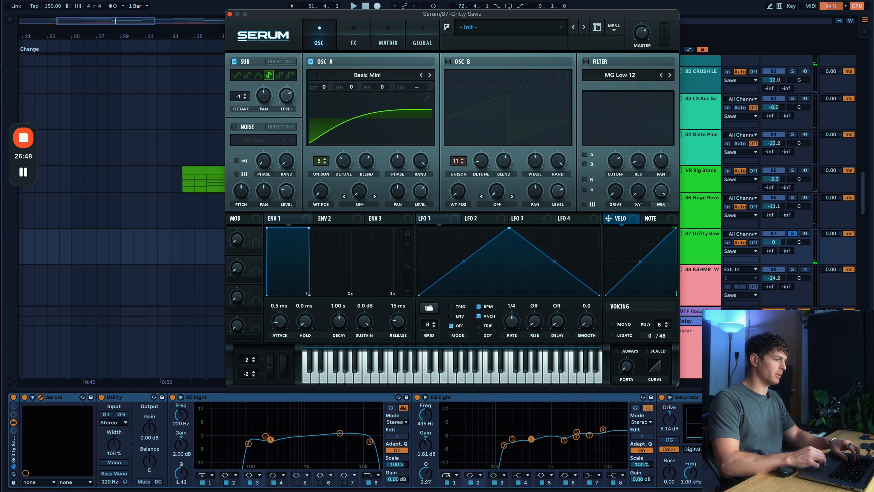
{"action": "left_click", "coordinate": [310, 62]}
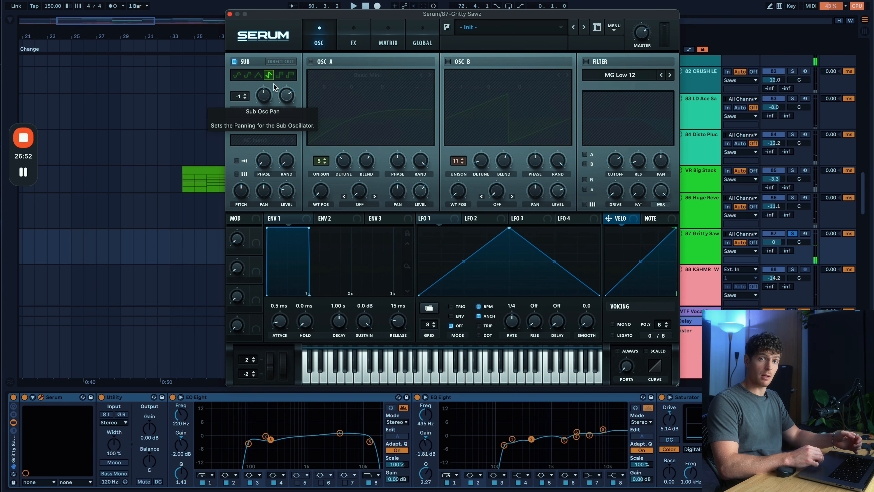
{"action": "key", "text": "space"}
{"action": "left_click", "coordinate": [311, 61]}
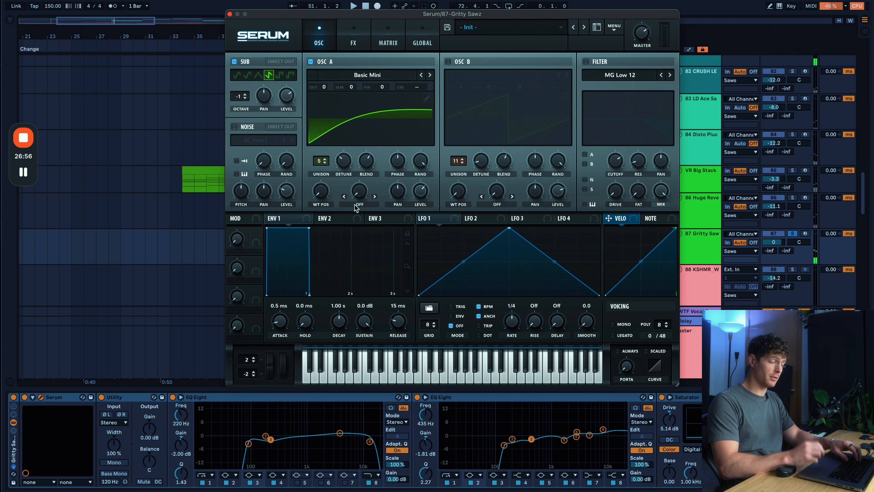
{"action": "left_click", "coordinate": [448, 62]}
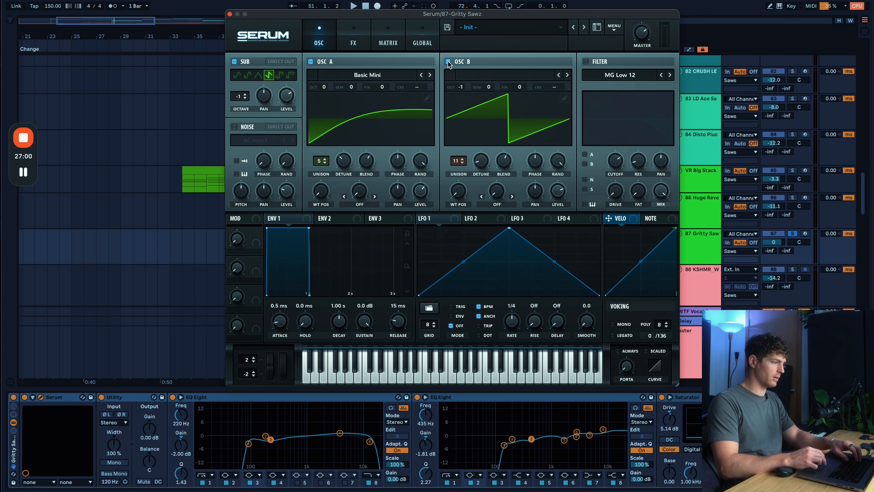
Audition oscillator B alone with oscillator A and the sub switched off, and restore both for playback of the full patch
{"action": "key", "text": "space"}
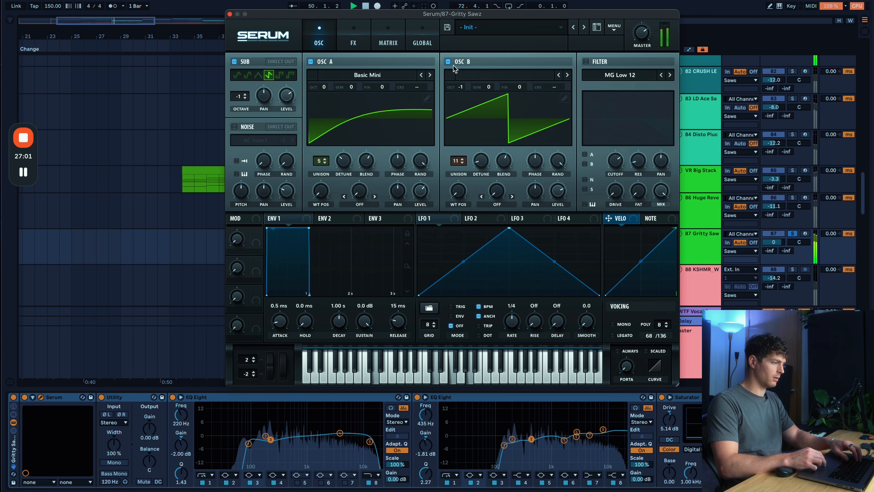
{"action": "left_click", "coordinate": [311, 62]}
{"action": "left_click", "coordinate": [235, 62]}
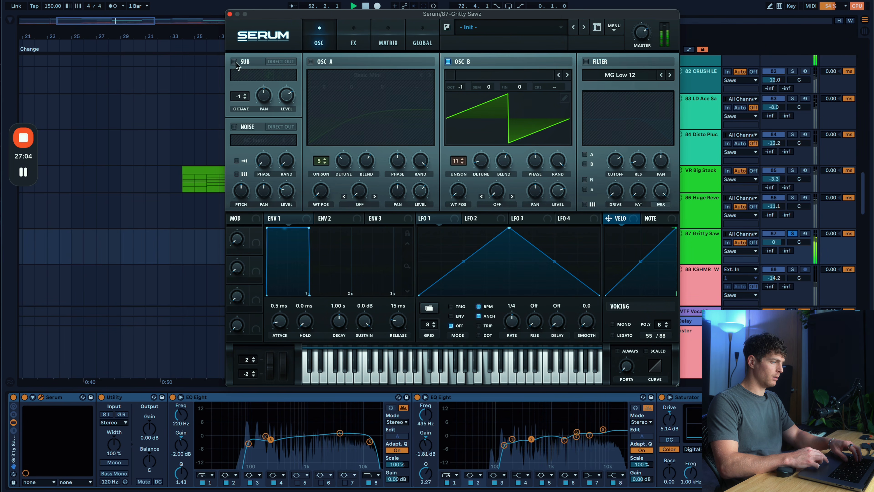
{"action": "key", "text": "space"}
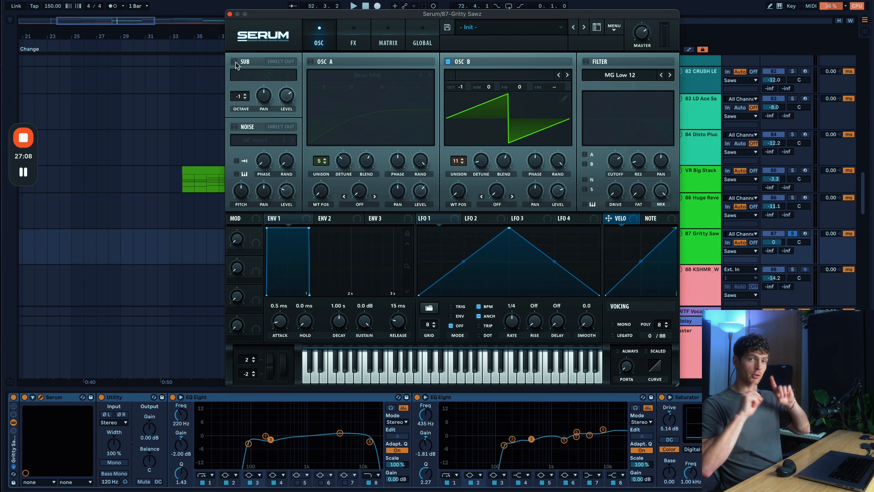
{"action": "left_click", "coordinate": [236, 62]}
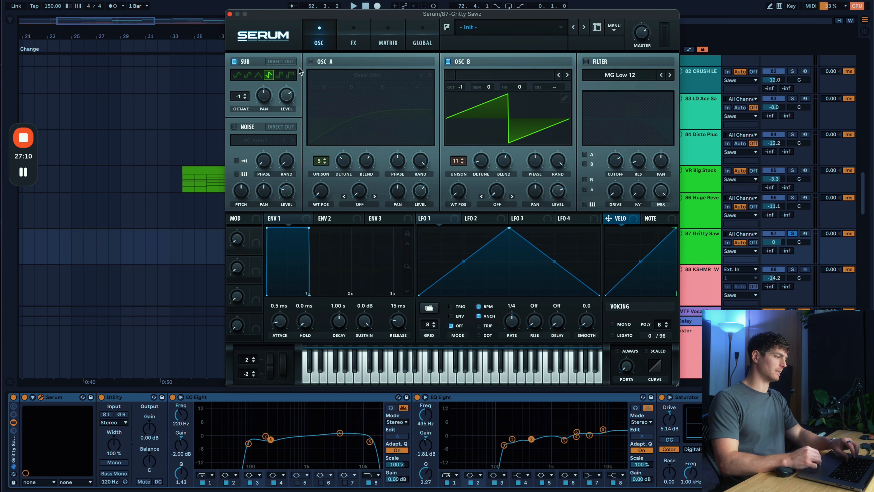
{"action": "left_click", "coordinate": [310, 62]}
{"action": "key", "text": "space"}
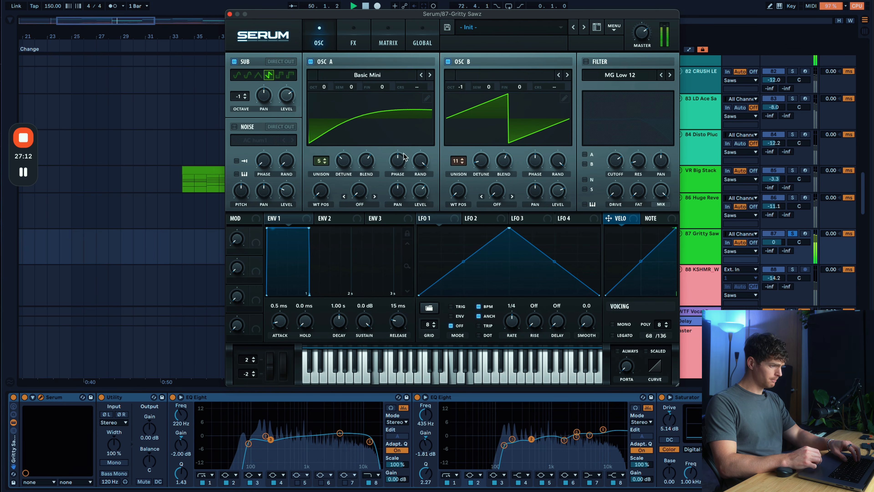
Bypass Gritty Saw's two Saturator devices together, play from the drop's start, and re-enable both to compare the sound
{"action": "scroll", "coordinate": [572, 454], "scroll_direction": "right", "scroll_amount": 9}
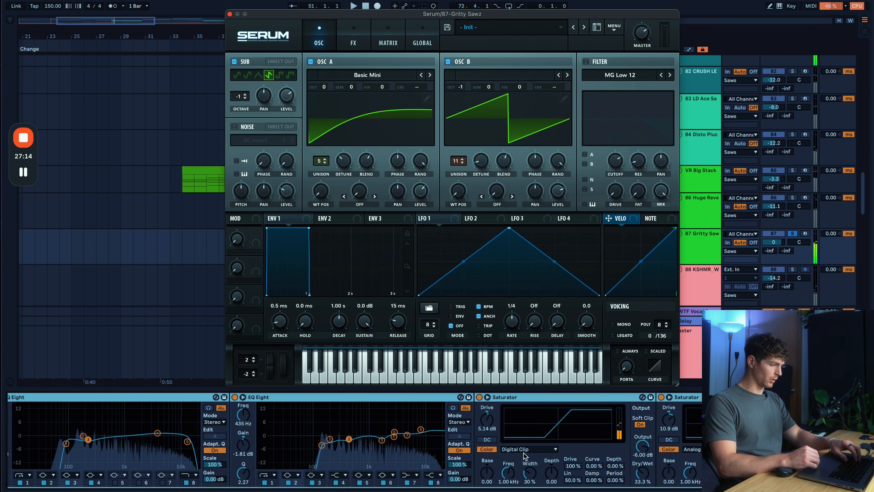
{"action": "key", "text": "space"}
{"action": "left_click", "coordinate": [493, 397]}
{"action": "left_click", "coordinate": [581, 397], "text": "shift"}
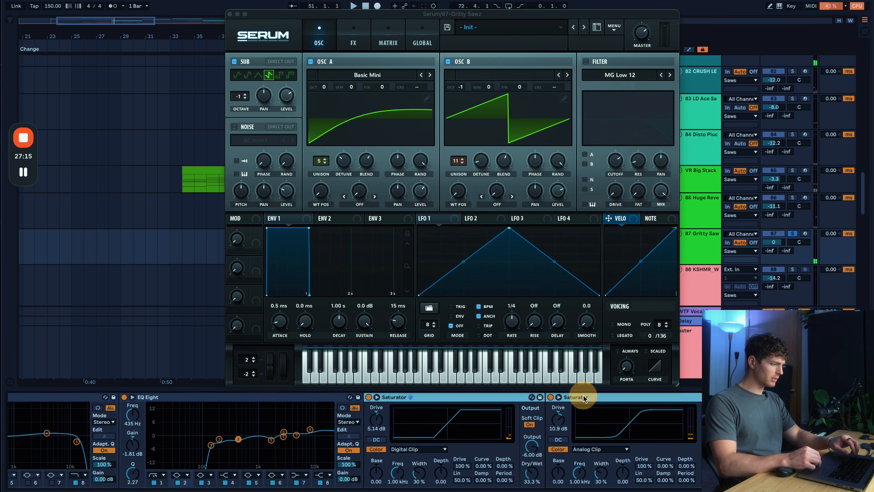
{"action": "left_click", "coordinate": [551, 397]}
{"action": "key", "text": "space"}
{"action": "left_click", "coordinate": [551, 397]}
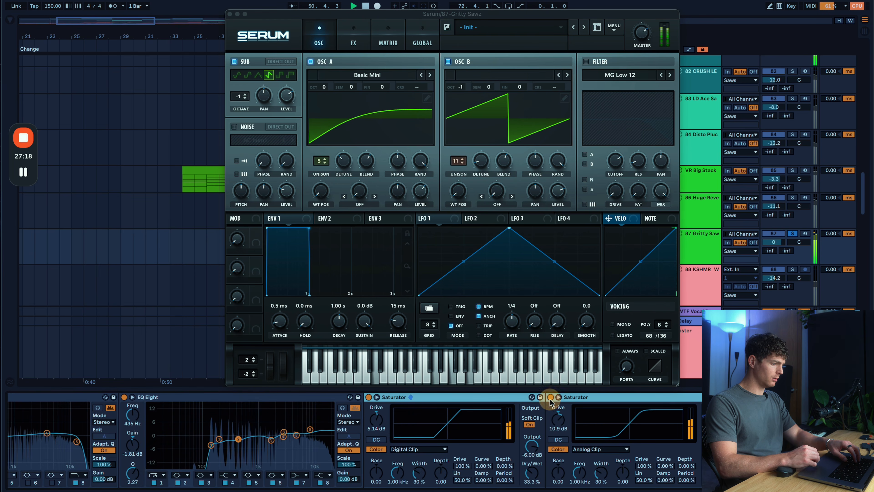
Look through the rest of Gritty Saw's effects chain and collapse the Utility device after Serum
{"action": "scroll", "coordinate": [494, 432], "scroll_direction": "right", "scroll_amount": 10}
{"action": "key", "text": "space"}
{"action": "scroll", "coordinate": [494, 432], "scroll_direction": "left", "scroll_amount": 8}
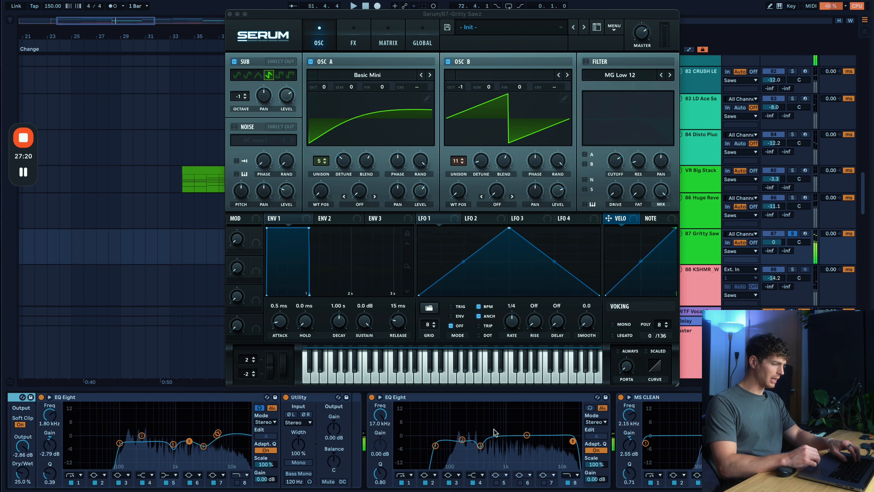
{"action": "scroll", "coordinate": [568, 440], "scroll_direction": "left", "scroll_amount": 10}
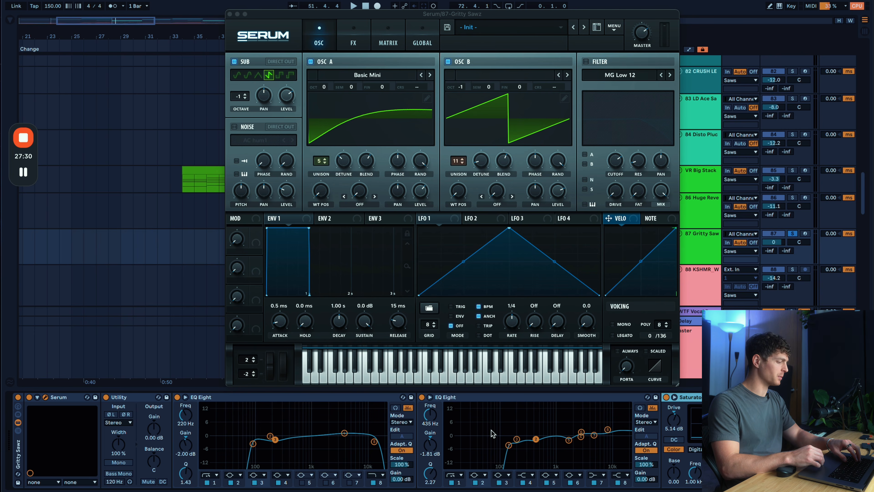
{"action": "scroll", "coordinate": [491, 430], "scroll_direction": "right", "scroll_amount": 3}
{"action": "double_click", "coordinate": [93, 399]}
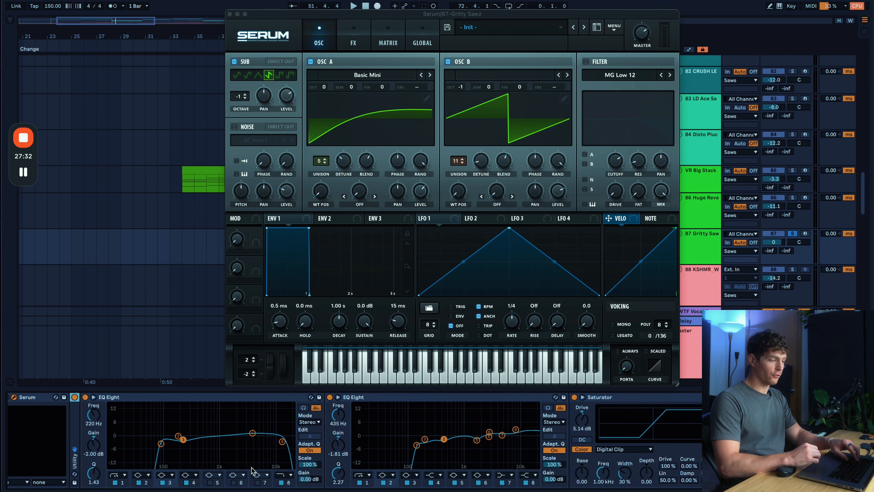
Collapse the Utility device further along Gritty Saw's effects chain and close its Serum window
{"action": "scroll", "coordinate": [252, 470], "scroll_direction": "right", "scroll_amount": 10}
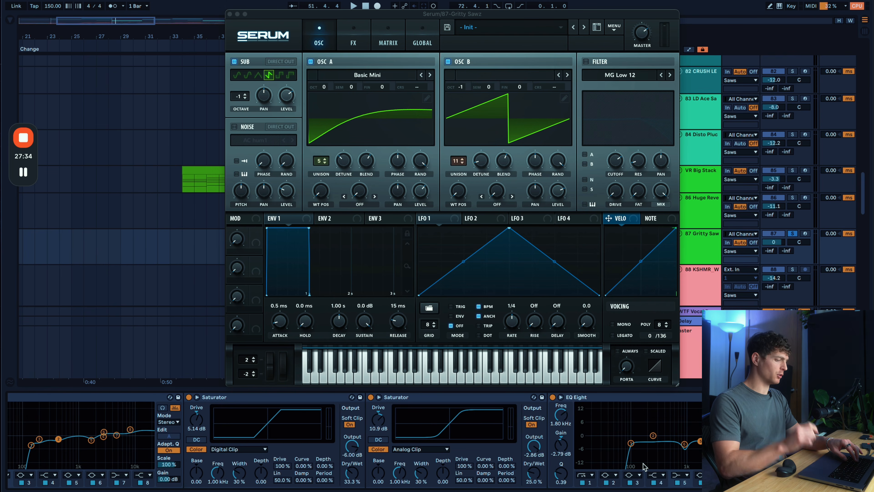
{"action": "scroll", "coordinate": [643, 465], "scroll_direction": "right", "scroll_amount": 14}
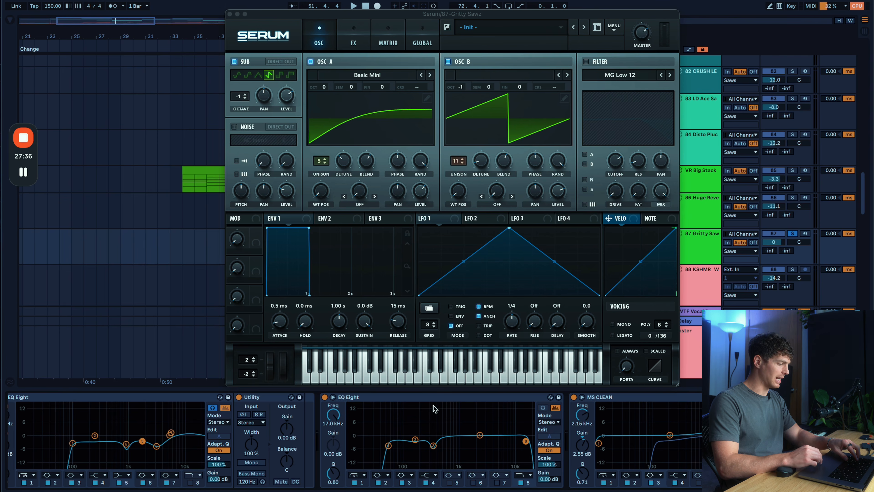
{"action": "double_click", "coordinate": [250, 397]}
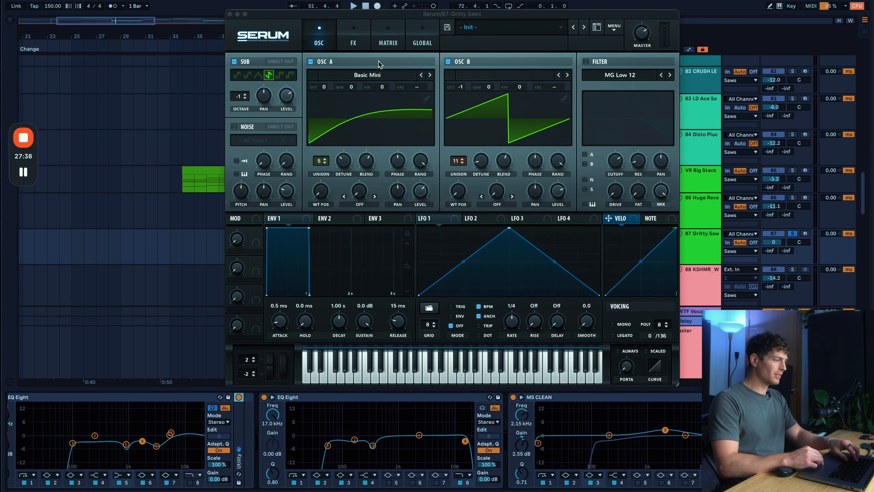
{"action": "left_click", "coordinate": [353, 37]}
{"action": "left_click", "coordinate": [229, 14]}
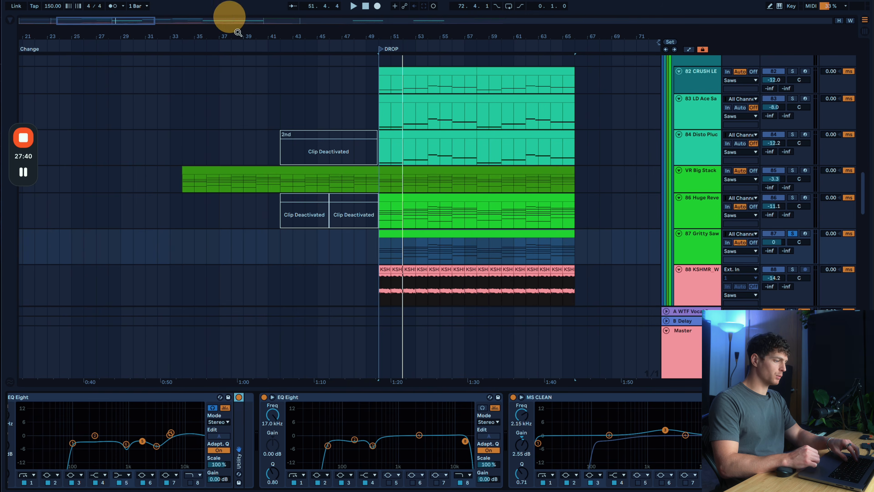
Solo the VR Big Stack track, open its Serum patch and audition it with the noise and sub oscillators switched off
{"action": "left_click", "coordinate": [702, 189]}
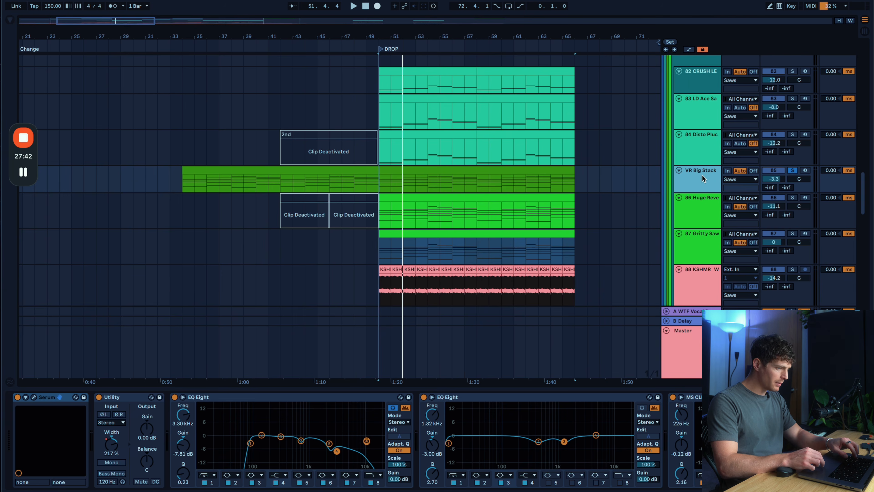
{"action": "left_click", "coordinate": [34, 397]}
{"action": "key", "text": "space"}
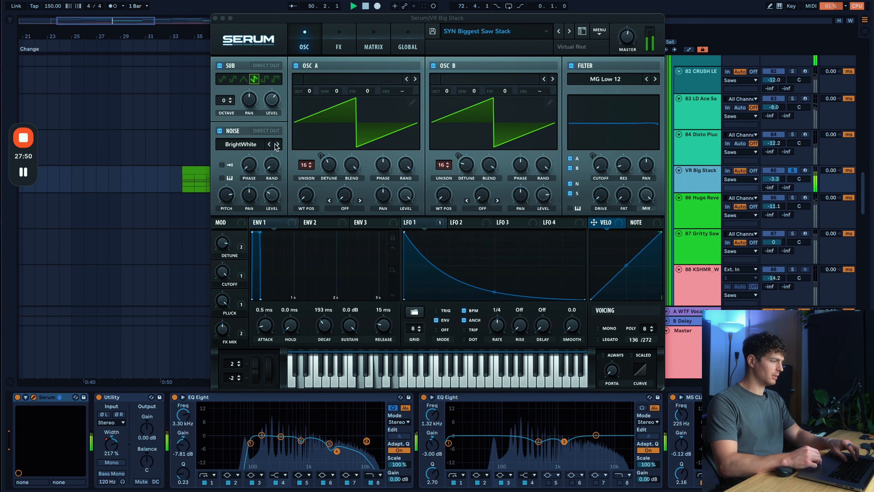
{"action": "left_click", "coordinate": [219, 131]}
{"action": "left_click", "coordinate": [219, 66]}
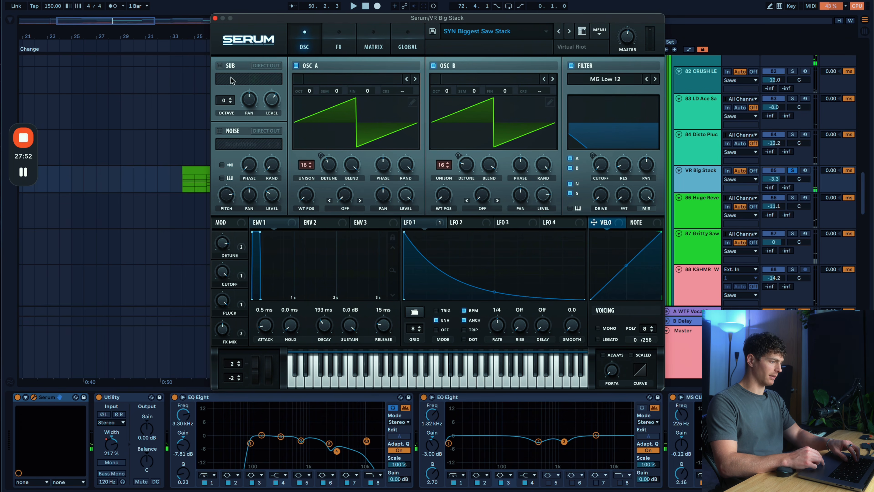
{"action": "key", "text": "space"}
Examine the Hyper/Dimension, Distortion and EQ effects in VR Big Stack's Serum patch during playback and close the plugin
{"action": "left_click", "coordinate": [347, 31]}
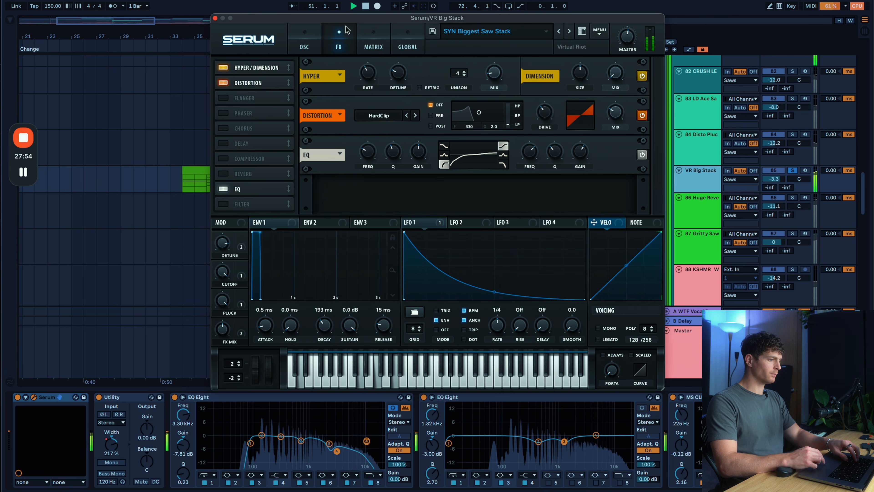
{"action": "key", "text": "space"}
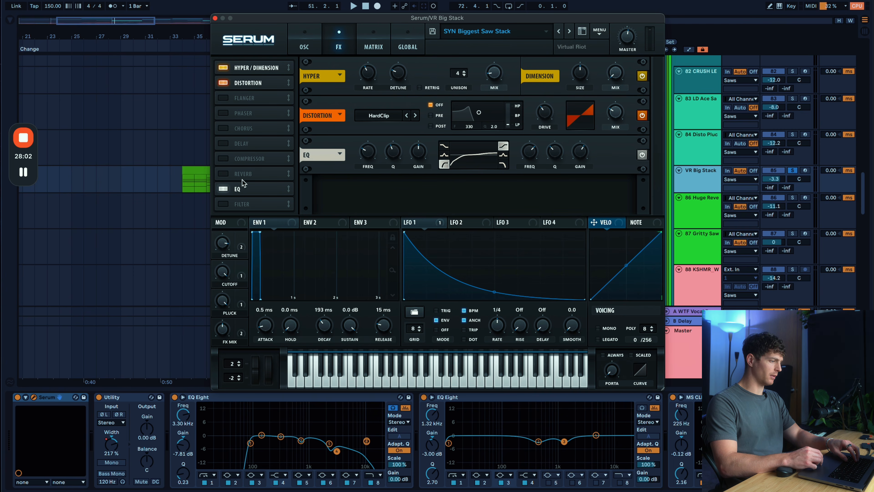
{"action": "left_click", "coordinate": [215, 18]}
Show the stereo width automation of VR Big Stack's Utility and examine it around the drop along with the device chain
{"action": "left_click", "coordinate": [110, 444]}
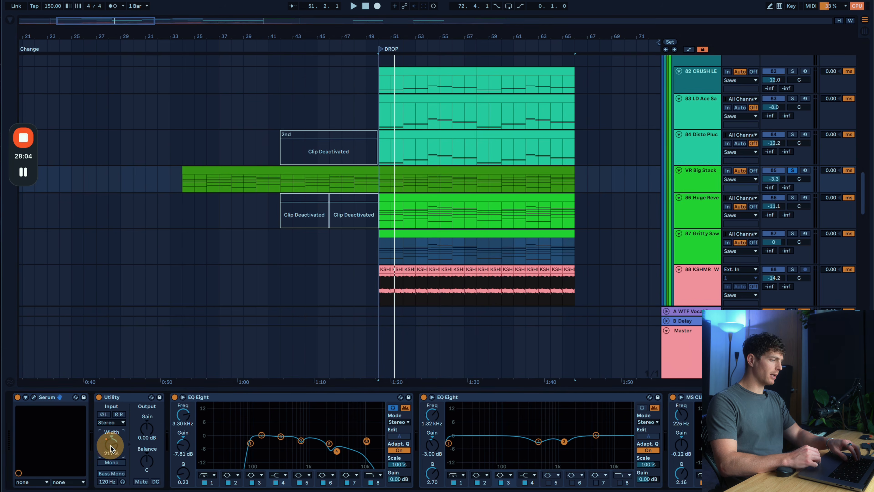
{"action": "key", "text": "a"}
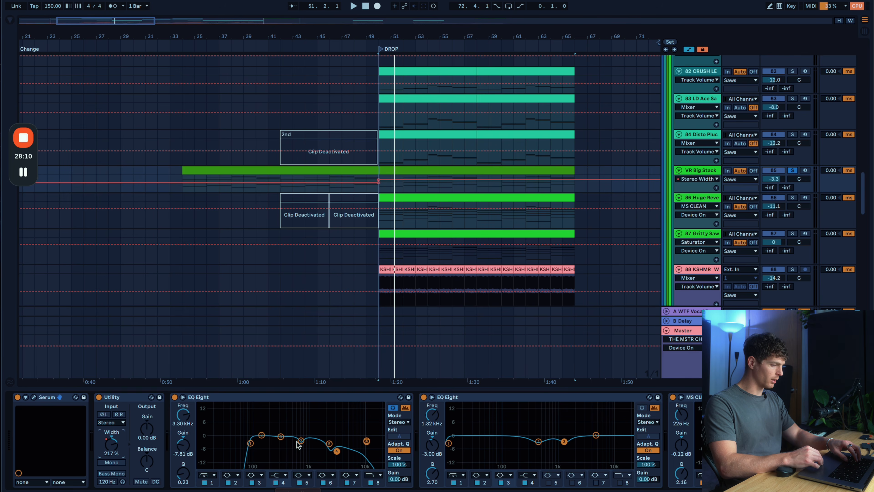
{"action": "scroll", "coordinate": [298, 444], "scroll_direction": "right", "scroll_amount": 5}
{"action": "scroll", "coordinate": [298, 444], "scroll_direction": "left", "scroll_amount": 5}
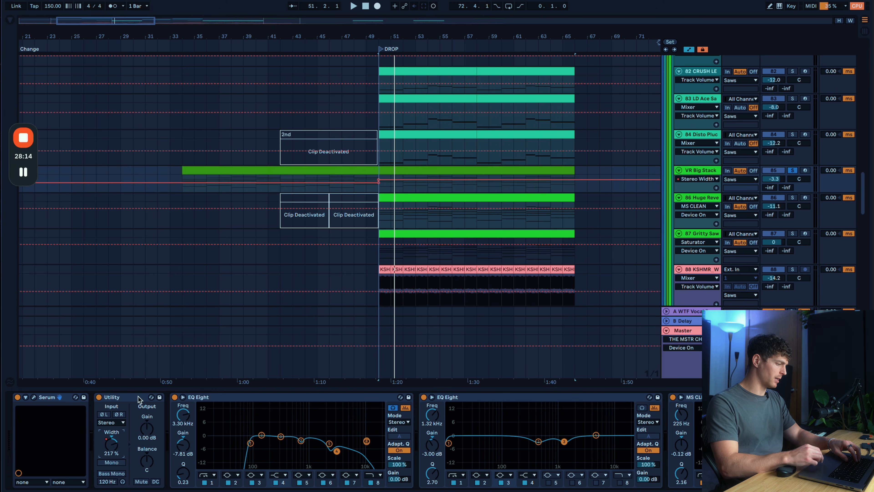
Compare VR Big Stack with its Utility bypassed and re-enabled during playback, check the first EQ Eight's highest band and hide the automation
{"action": "left_click", "coordinate": [99, 397]}
{"action": "key", "text": "space"}
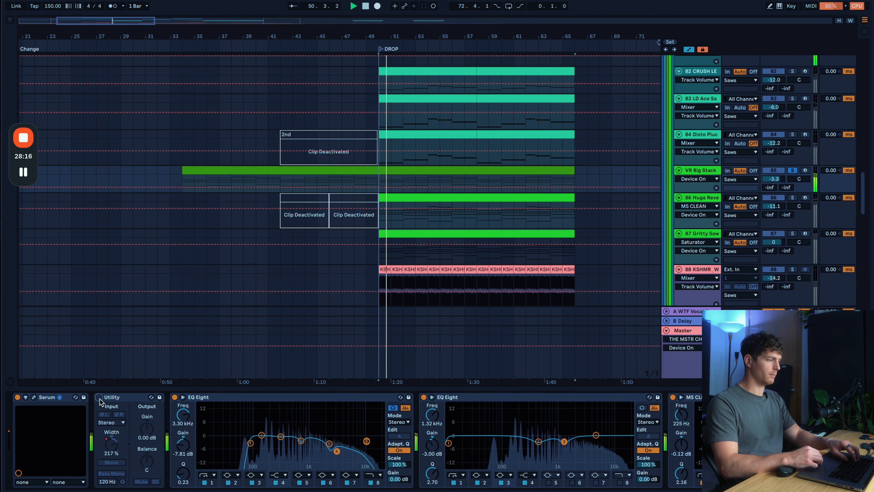
{"action": "left_click", "coordinate": [99, 398]}
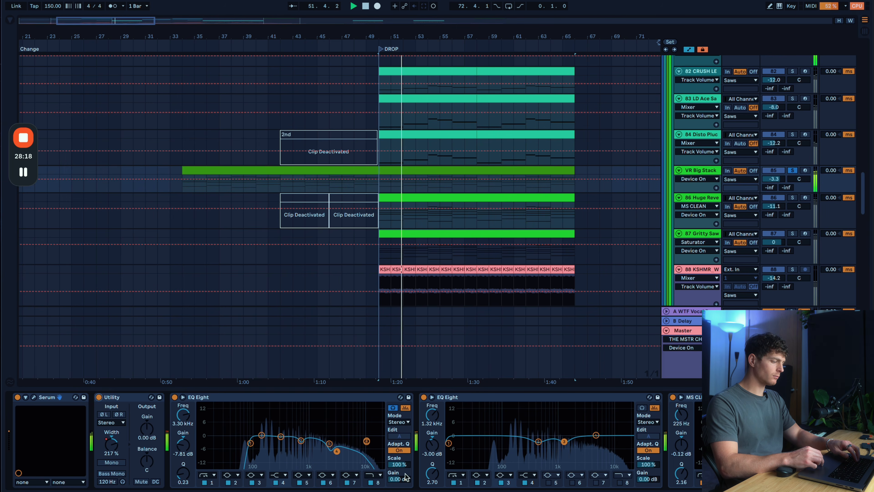
{"action": "key", "text": "space"}
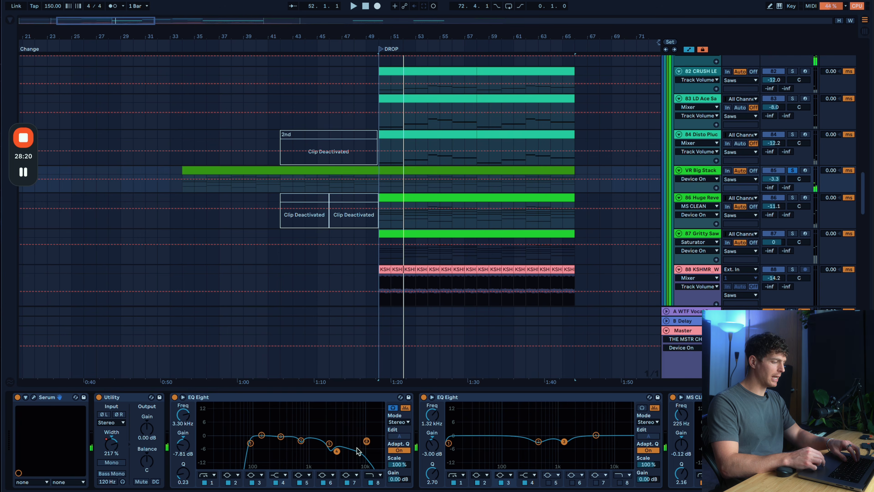
{"action": "left_click", "coordinate": [367, 442]}
{"action": "key", "text": "a"}
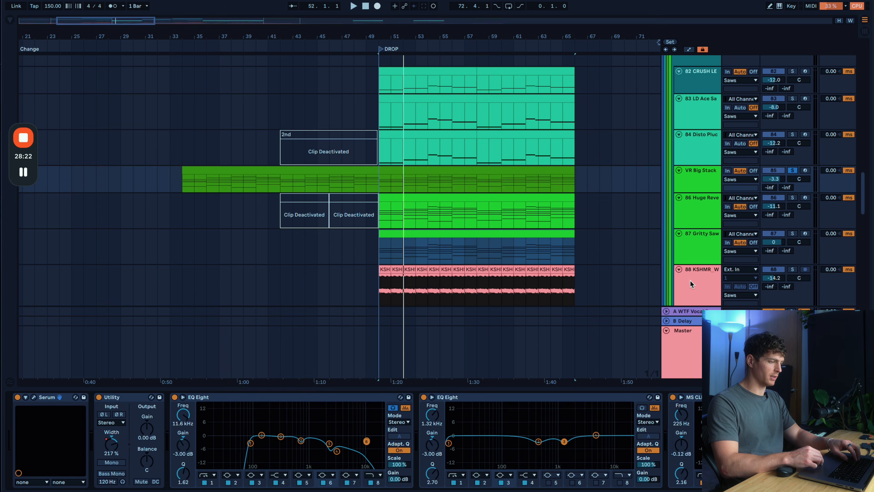
Solo the KSHMR_W audio track at the end of the Saws group and play it from its first clip
{"action": "left_click", "coordinate": [692, 284]}
{"action": "key", "text": "s"}
{"action": "left_click", "coordinate": [388, 270]}
{"action": "key", "text": "space"}
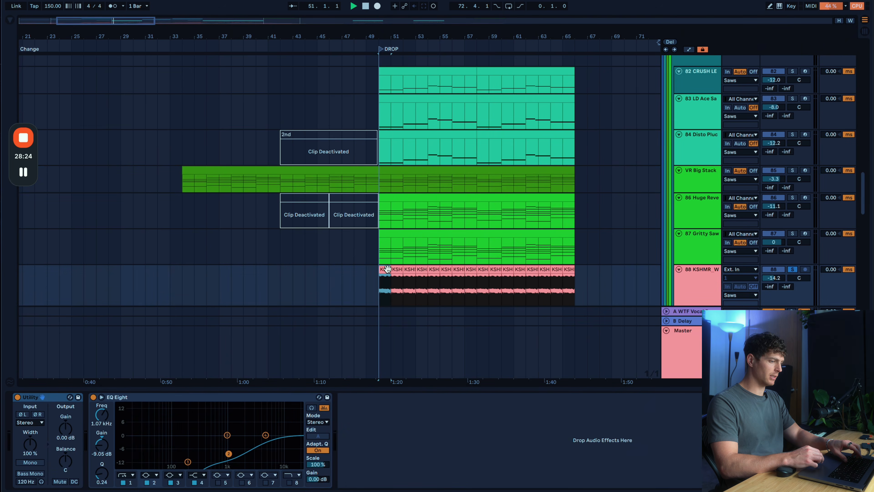
Add VR Big Stack and Gritty Saw to the solo during playback and toggle the KSHMR_W solo to compare
{"action": "left_click", "coordinate": [791, 172], "text": "super"}
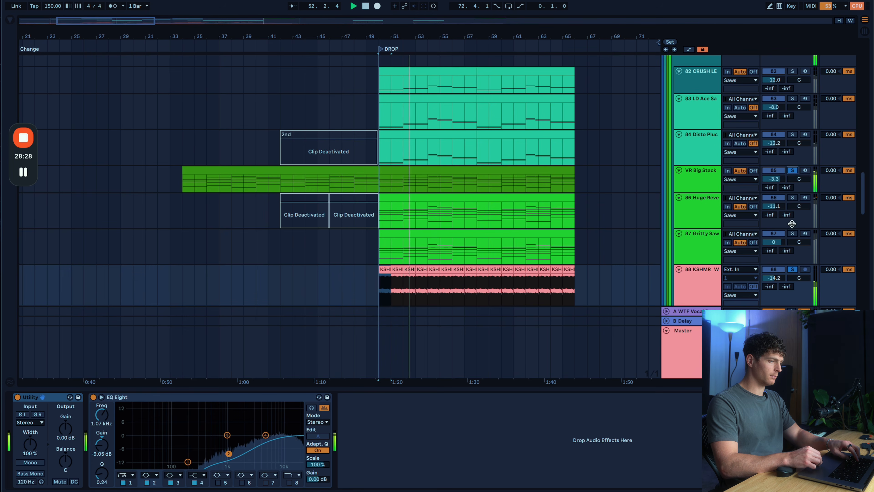
{"action": "left_click", "coordinate": [792, 234], "text": "super"}
{"action": "left_click", "coordinate": [795, 268], "text": "super"}
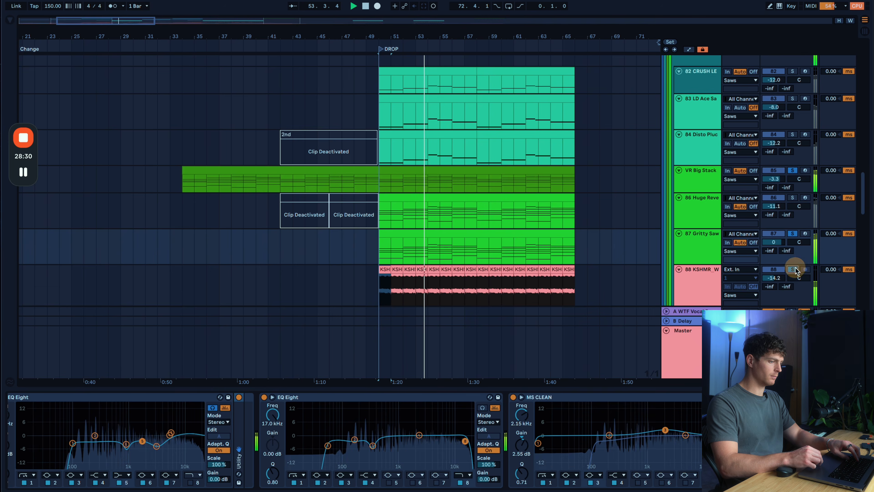
Inspect the device chains of the Gritty Saw, VR Big Stack and KSHMR tracks
{"action": "left_click", "coordinate": [697, 236]}
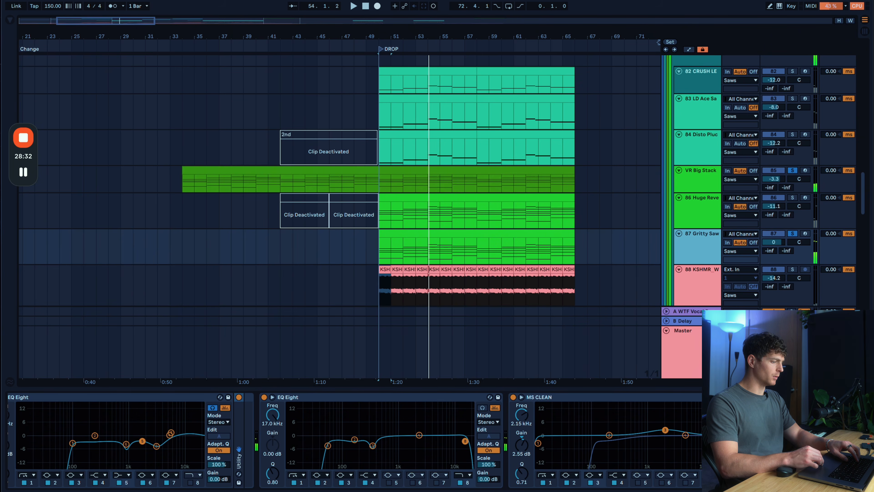
{"action": "scroll", "coordinate": [416, 453], "scroll_direction": "left", "scroll_amount": 20}
{"action": "left_click_drag", "start_coordinate": [267, 451], "coordinate": [307, 428]}
{"action": "left_click", "coordinate": [694, 180]}
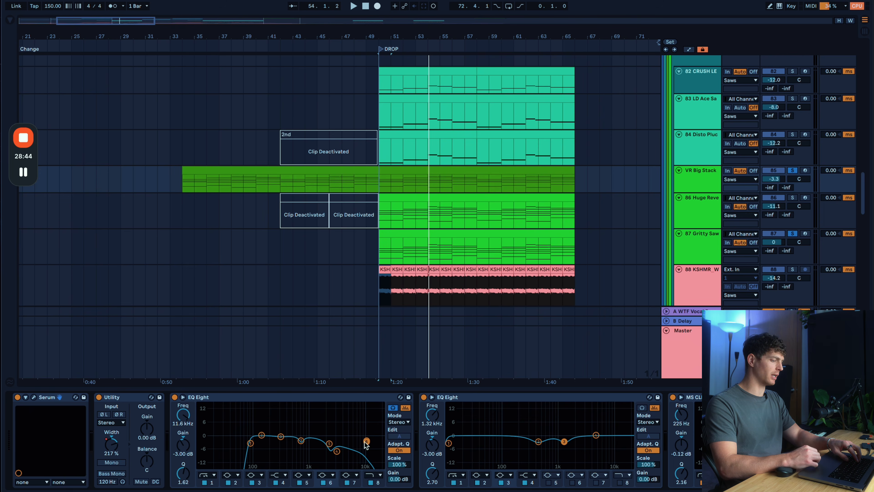
{"action": "left_click", "coordinate": [711, 281]}
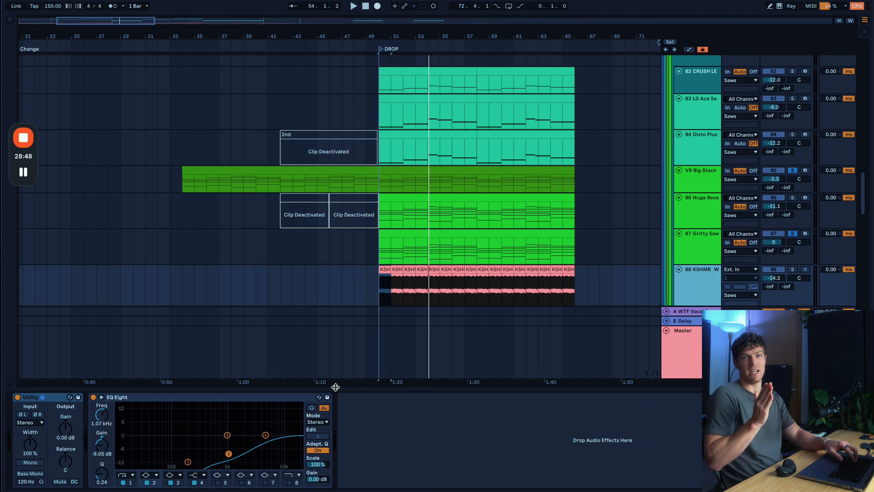
Open the Serum synth on the VR Big Stack track to check its oscillators, and close it again
{"action": "left_click", "coordinate": [694, 174]}
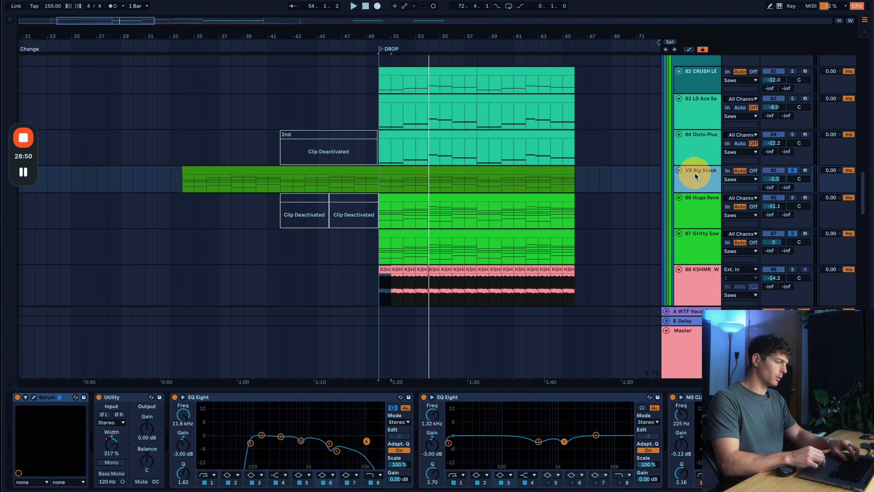
{"action": "left_click", "coordinate": [38, 396]}
{"action": "left_click", "coordinate": [33, 397]}
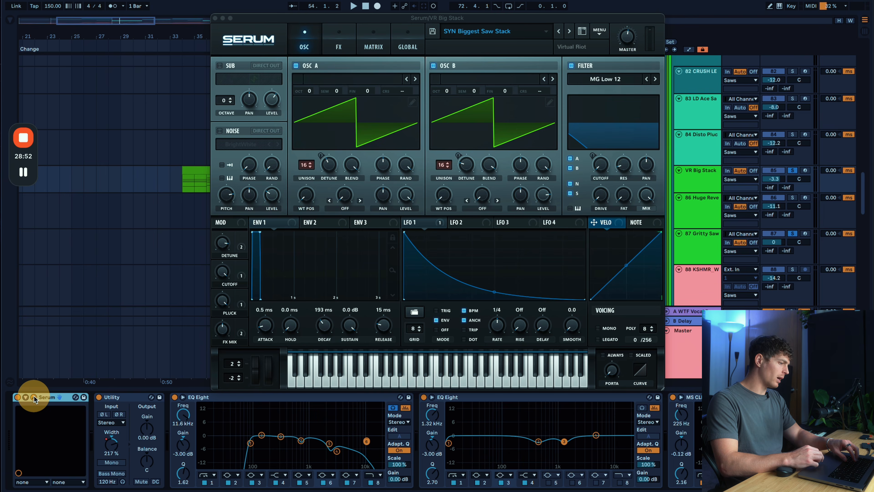
{"action": "left_click", "coordinate": [34, 397]}
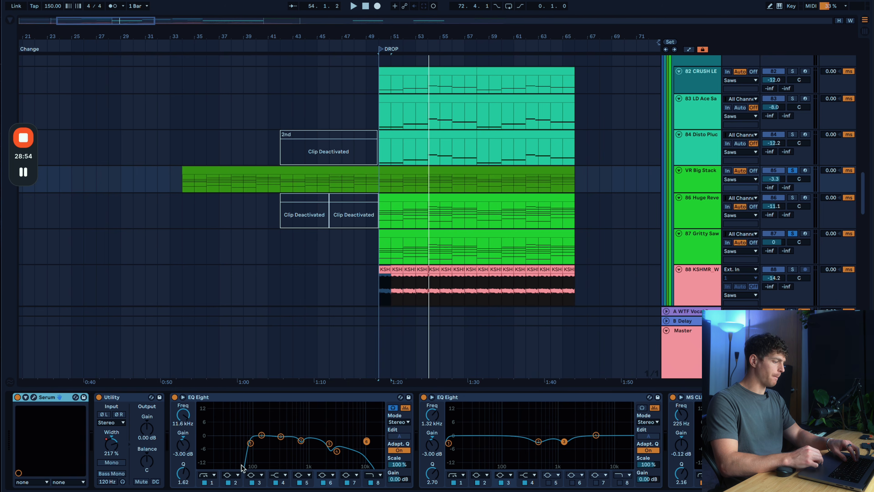
Check the automation of the Utility's stereo width on the VR Big Stack track and hide the automation again
{"action": "left_click", "coordinate": [113, 442]}
{"action": "key", "text": "a"}
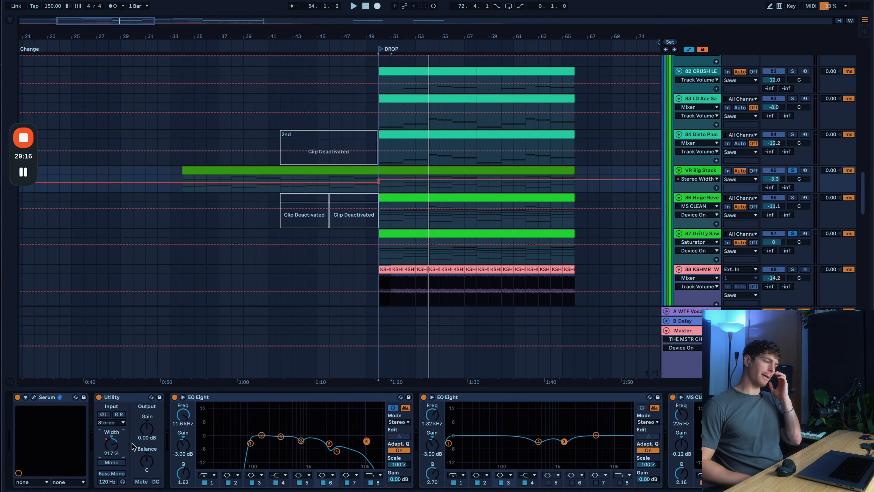
{"action": "key", "text": "a"}
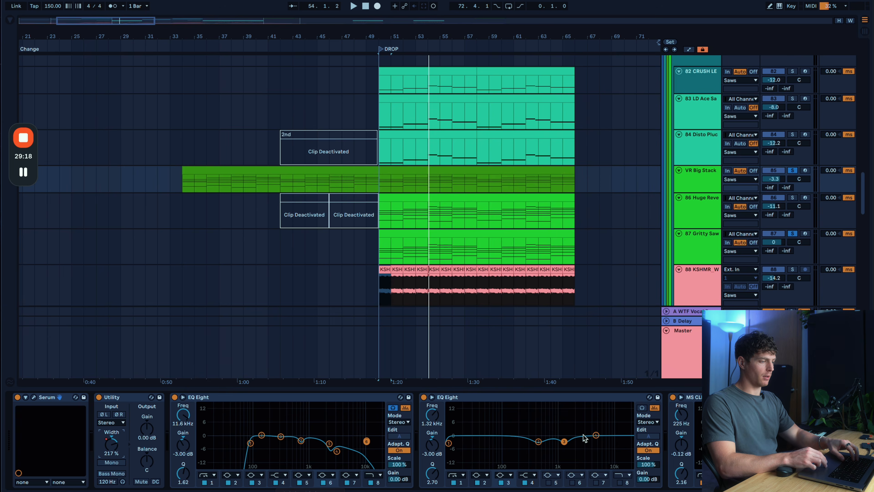
Review the Gritty Saw devices and display the mid-channel curve of the MS CLEAN equalizer on VR Big Stack
{"action": "left_click", "coordinate": [699, 247]}
{"action": "scroll", "coordinate": [64, 450], "scroll_direction": "left", "scroll_amount": 5}
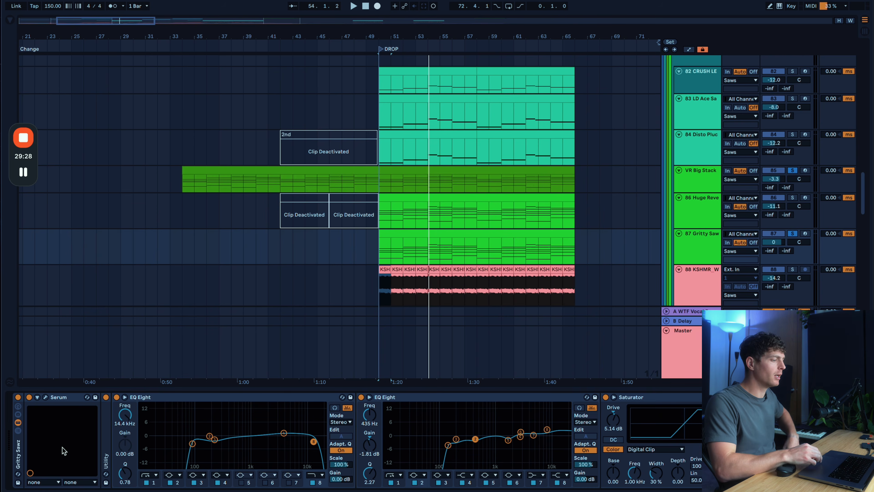
{"action": "left_click", "coordinate": [714, 179]}
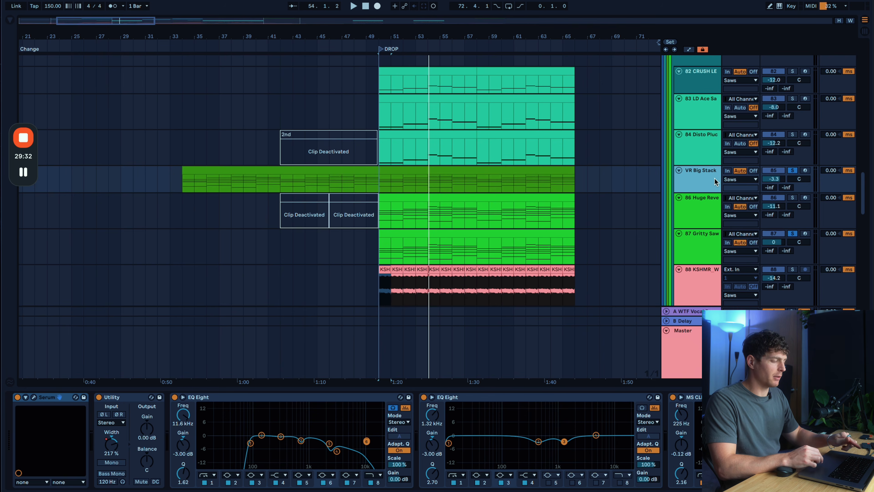
{"action": "scroll", "coordinate": [624, 458], "scroll_direction": "right", "scroll_amount": 5}
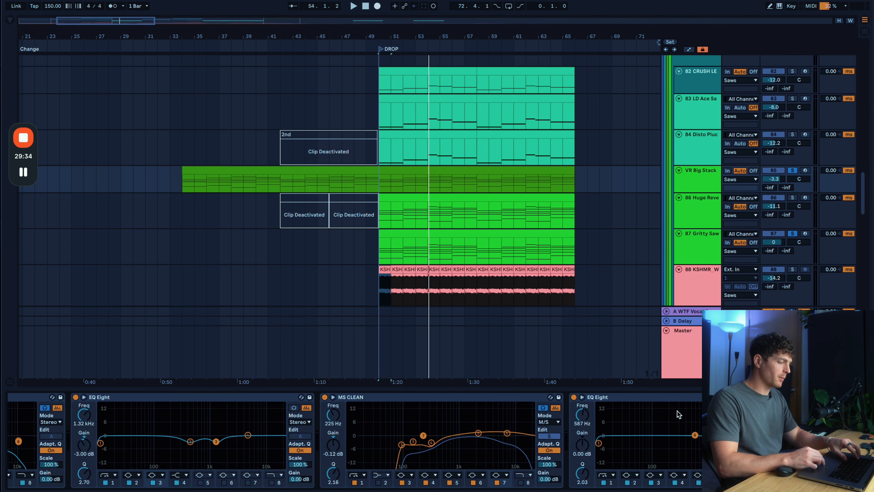
{"action": "left_click", "coordinate": [474, 398]}
{"action": "left_click", "coordinate": [549, 436]}
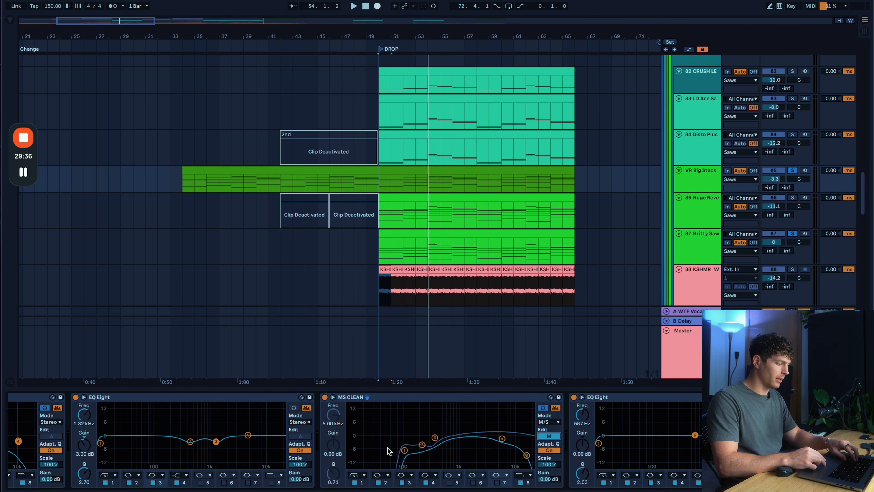
{"action": "left_click", "coordinate": [453, 467]}
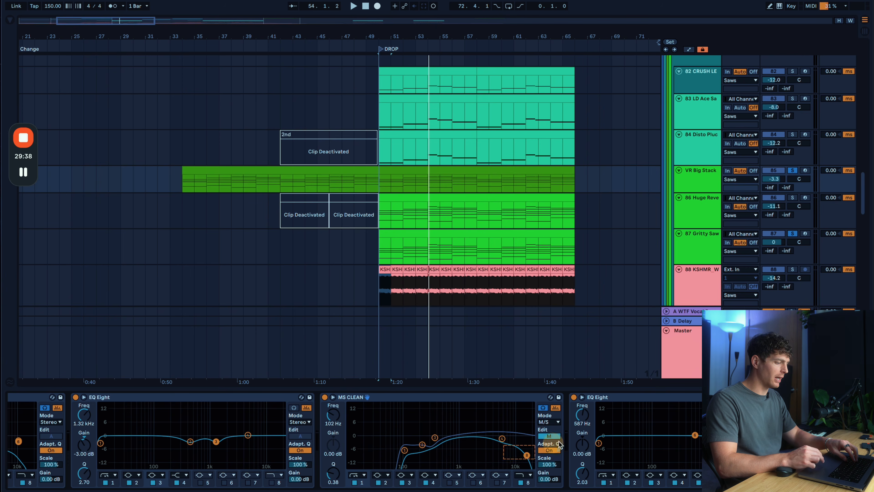
{"action": "left_click", "coordinate": [502, 438]}
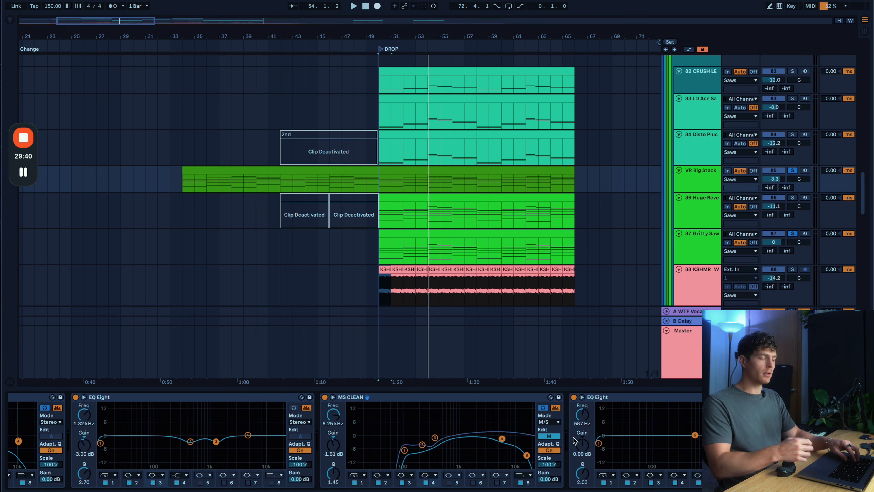
Display the side-channel curve of the MS CLEAN equalizer on the Gritty Saw track
{"action": "left_click", "coordinate": [707, 243]}
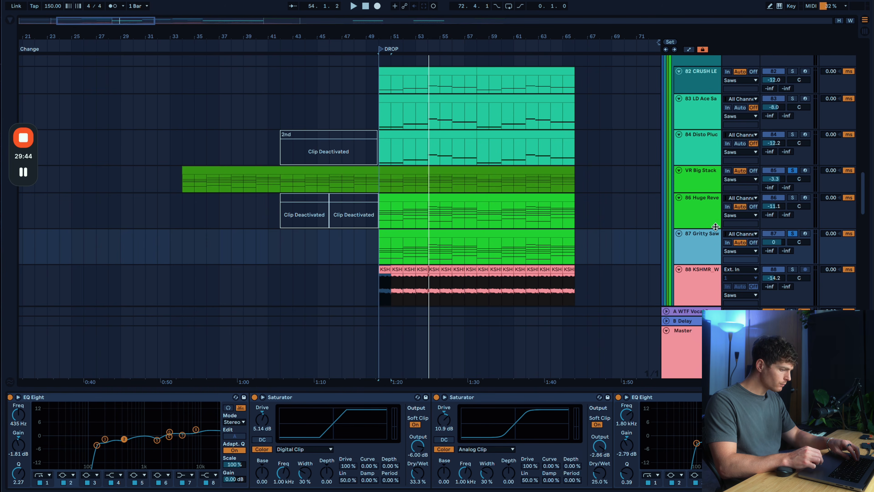
{"action": "scroll", "coordinate": [434, 442], "scroll_direction": "right", "scroll_amount": 5}
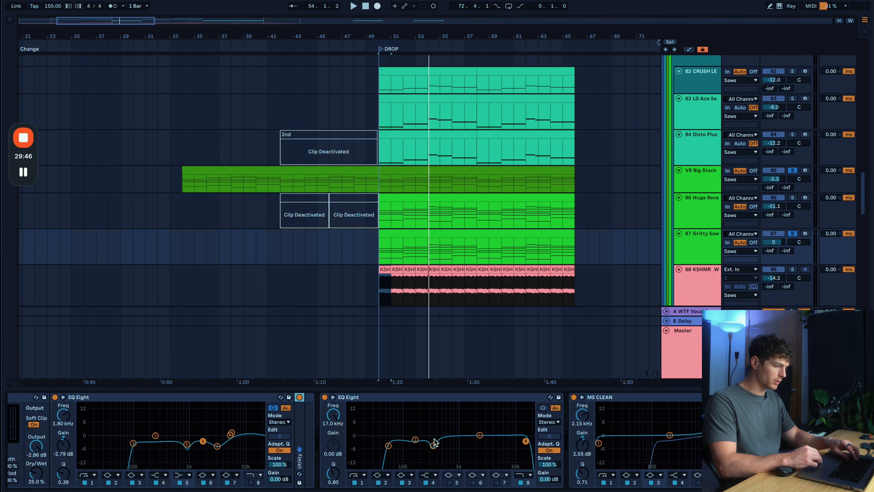
{"action": "left_click", "coordinate": [799, 436]}
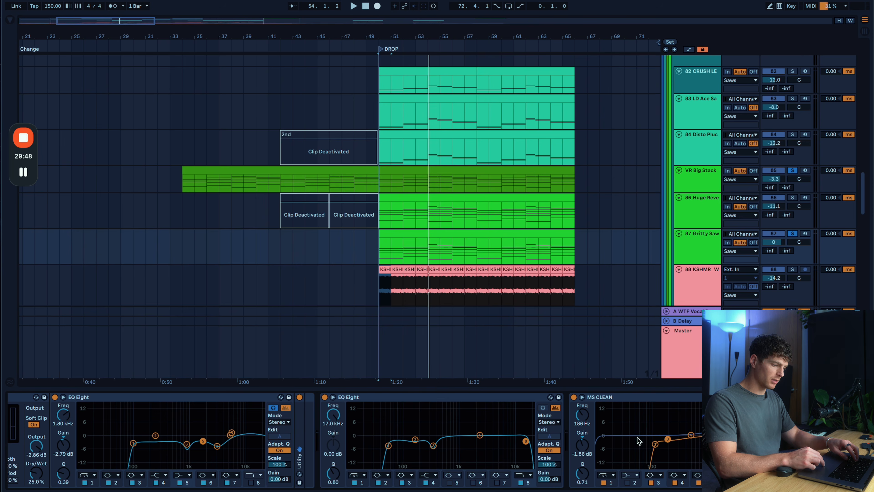
{"action": "left_click", "coordinate": [670, 456]}
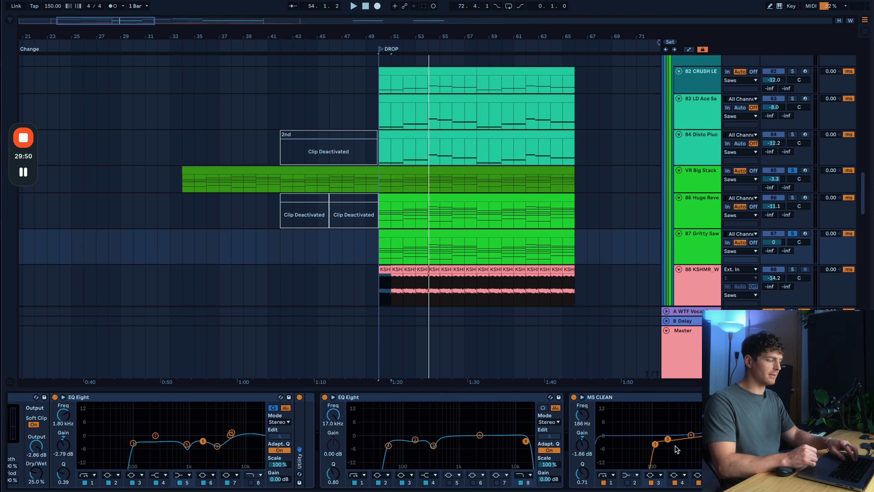
Solo only the Huge Reverb track and select the Auto Filter in its device chain
{"action": "left_click", "coordinate": [703, 181]}
{"action": "left_click", "coordinate": [693, 205]}
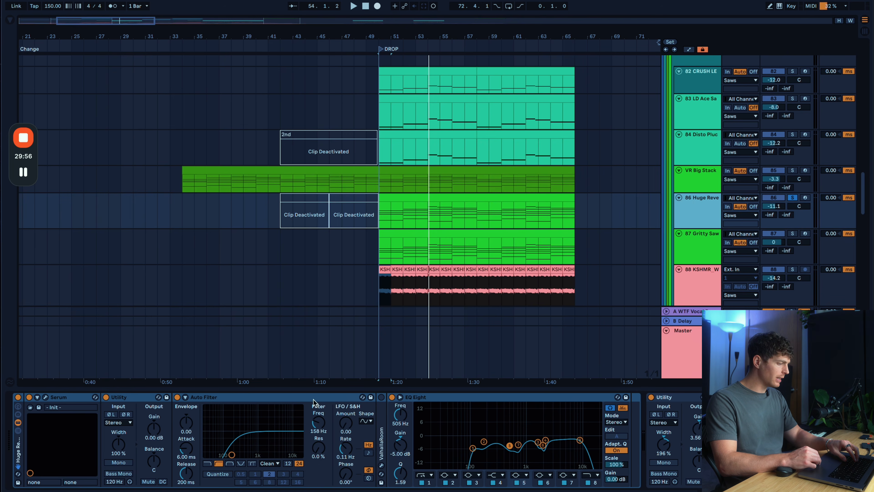
{"action": "left_click", "coordinate": [306, 399]}
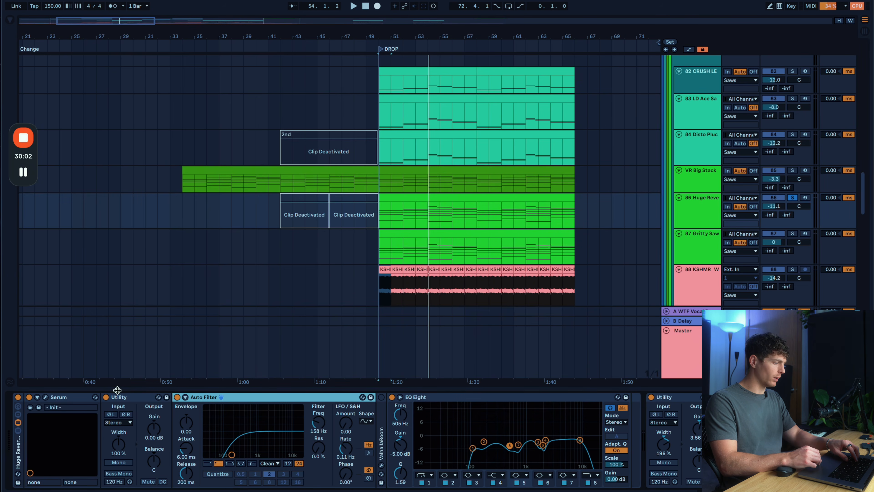
Open the Huge Reverb track's Serum and compare the sound with and without its Phaser effect during playback
{"action": "left_click", "coordinate": [46, 398]}
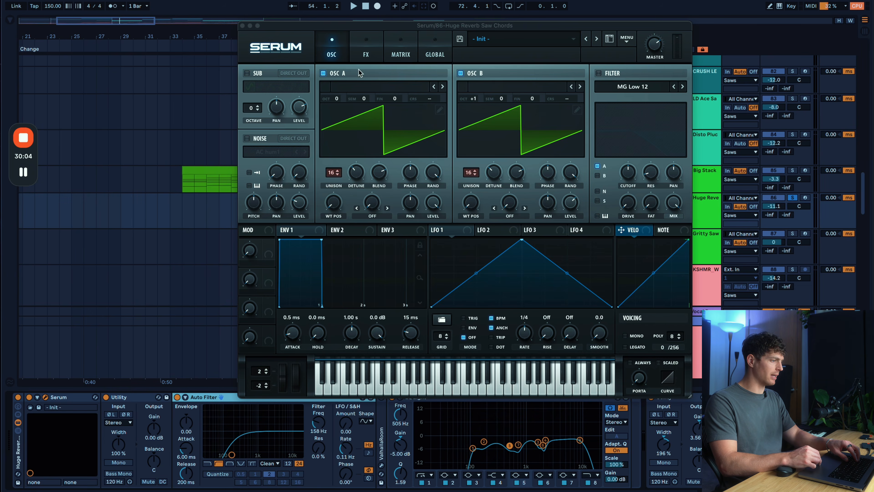
{"action": "left_click", "coordinate": [366, 53]}
{"action": "key", "text": "space"}
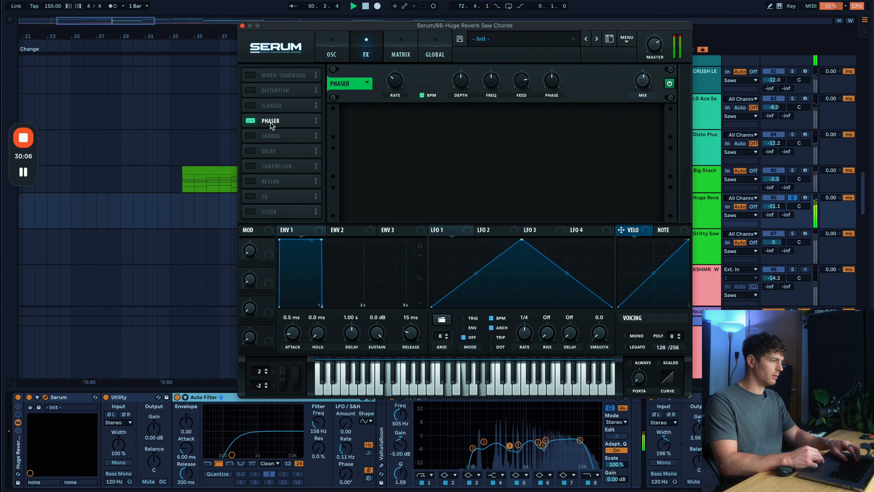
{"action": "left_click", "coordinate": [252, 122]}
{"action": "left_click", "coordinate": [252, 122]}
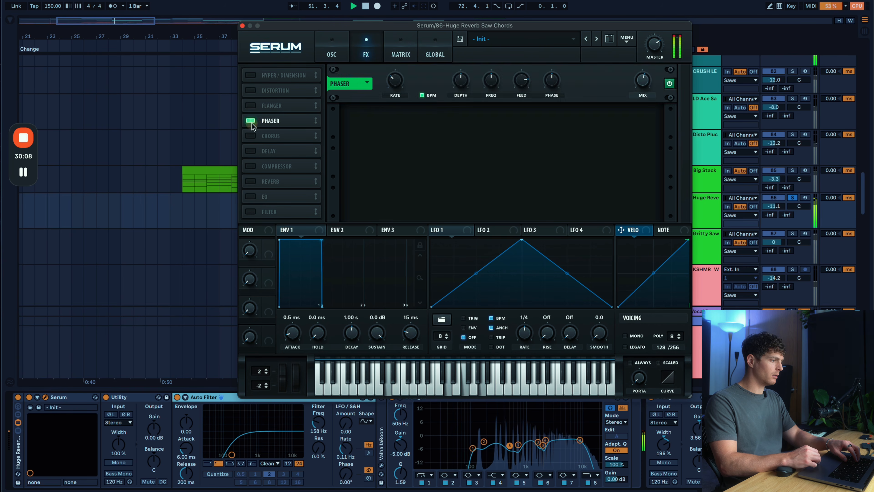
{"action": "left_click", "coordinate": [251, 122]}
{"action": "left_click", "coordinate": [250, 121]}
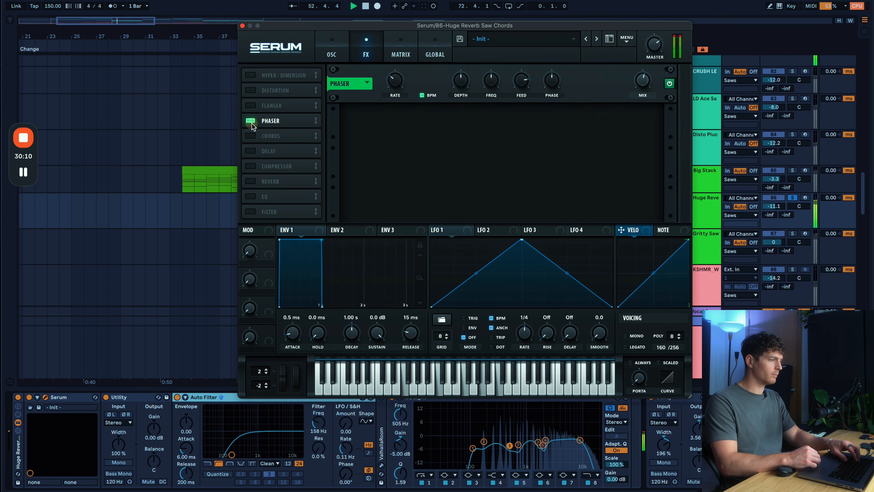
{"action": "left_click", "coordinate": [331, 55]}
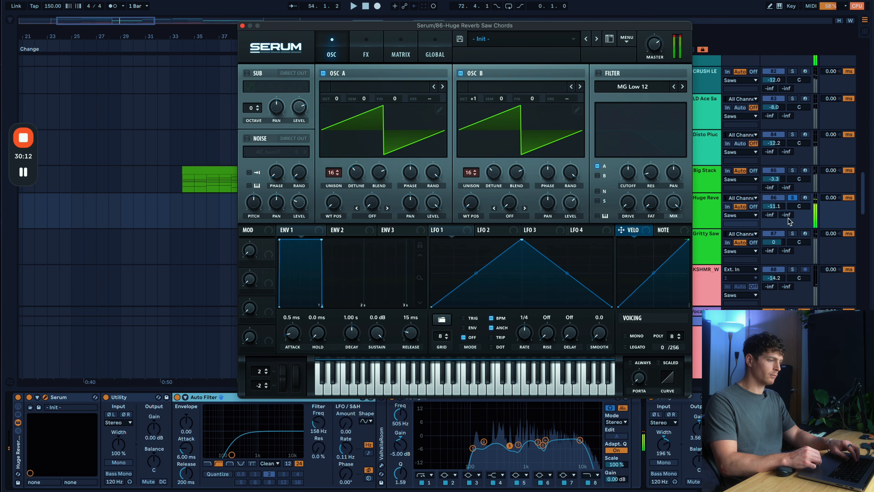
Solo the VR Big Stack and Gritty Saw tracks together with Huge Reverb and play them
{"action": "left_click", "coordinate": [792, 169], "text": "super"}
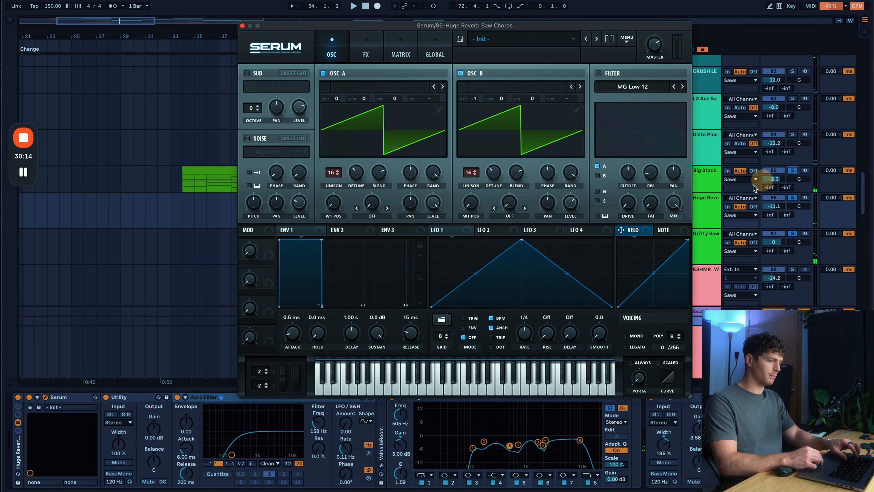
{"action": "left_click", "coordinate": [708, 206]}
{"action": "key", "text": "space"}
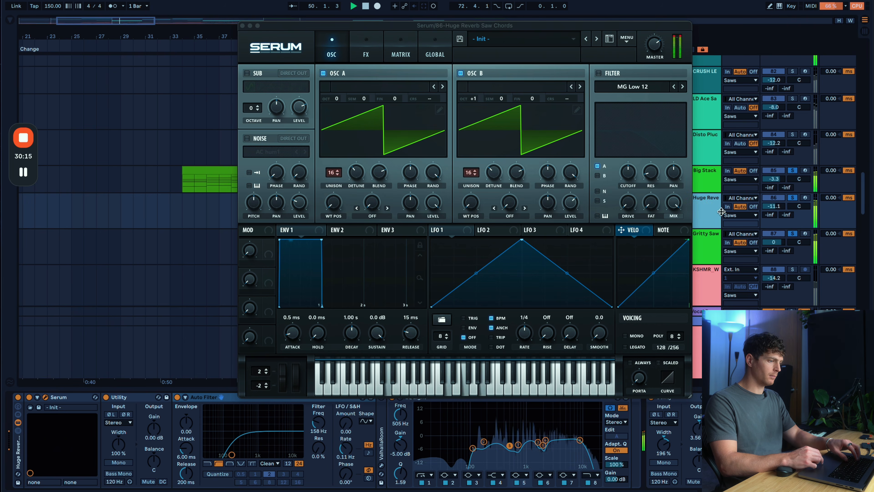
Compare the saw layers during playback by switching the solo of Huge Reverb, VR Big Stack and Gritty Saw off and on
{"action": "left_click", "coordinate": [793, 198]}
{"action": "left_click", "coordinate": [793, 198]}
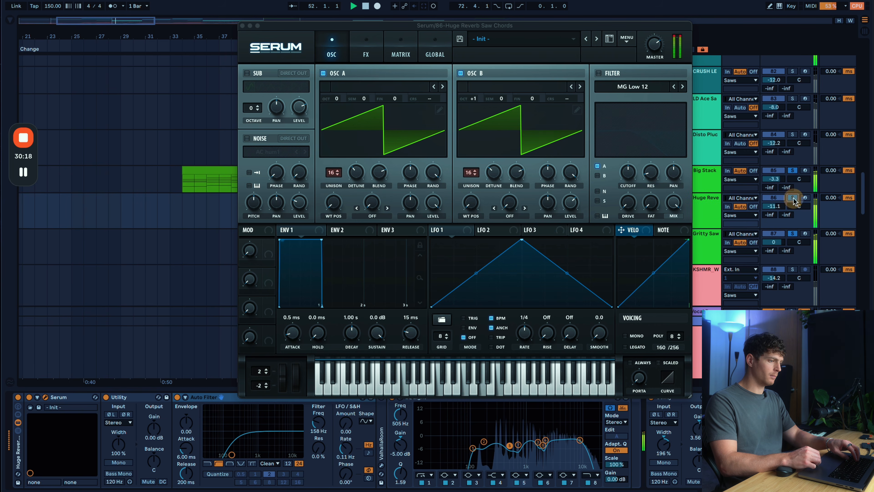
{"action": "left_click", "coordinate": [793, 171]}
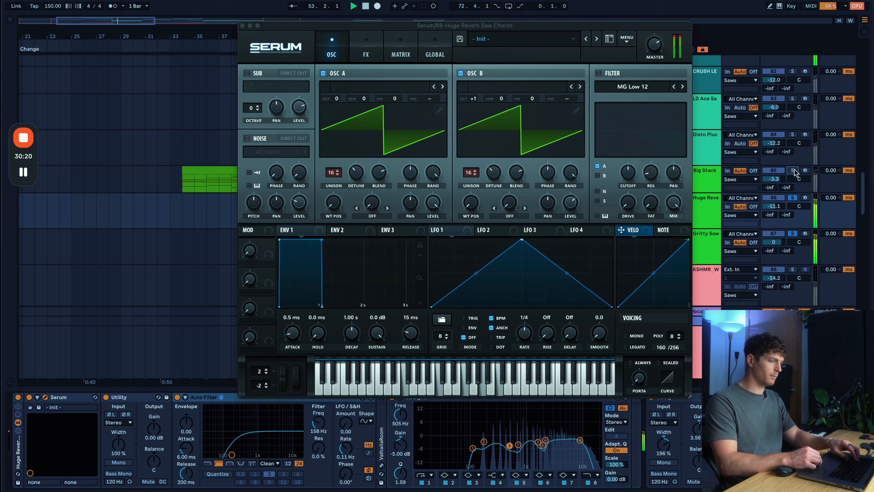
{"action": "left_click", "coordinate": [793, 171]}
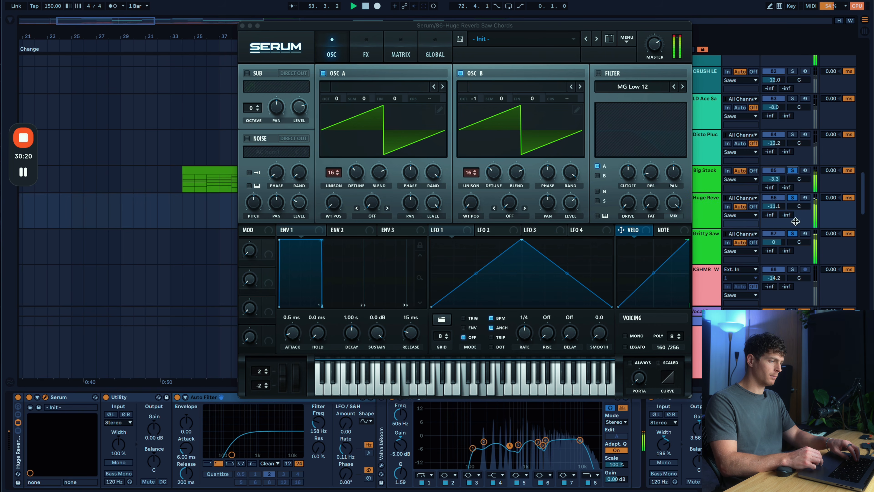
{"action": "left_click", "coordinate": [792, 172]}
{"action": "left_click", "coordinate": [793, 171]}
{"action": "left_click", "coordinate": [793, 235]}
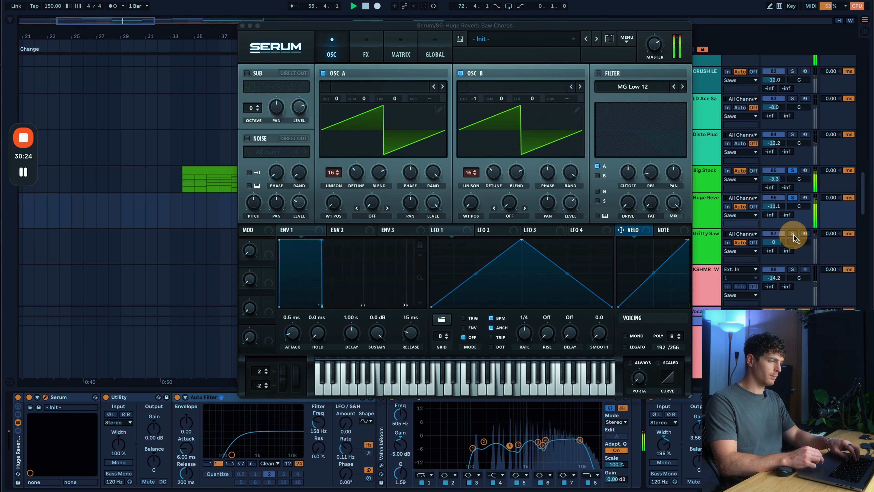
{"action": "left_click", "coordinate": [793, 235]}
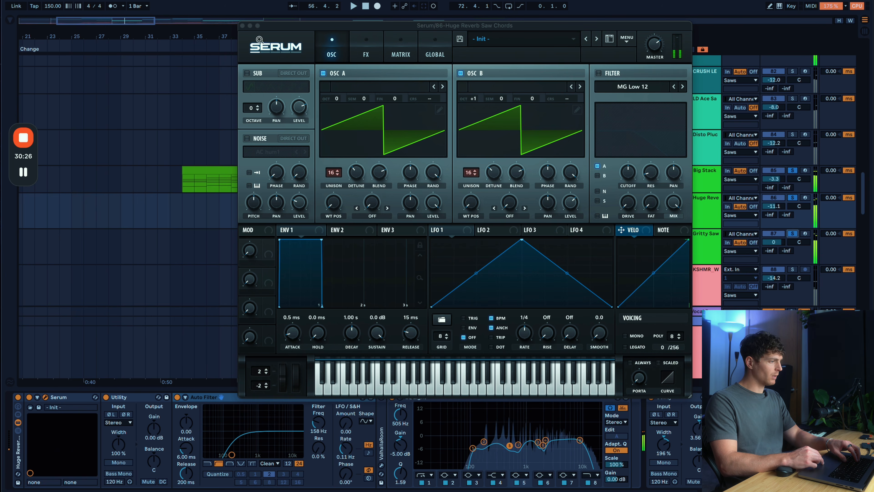
Close the Serum window and set the start position to bar 51 on the Huge Reverb track
{"action": "left_click", "coordinate": [242, 26]}
{"action": "left_click", "coordinate": [388, 214]}
{"action": "key", "text": "space"}
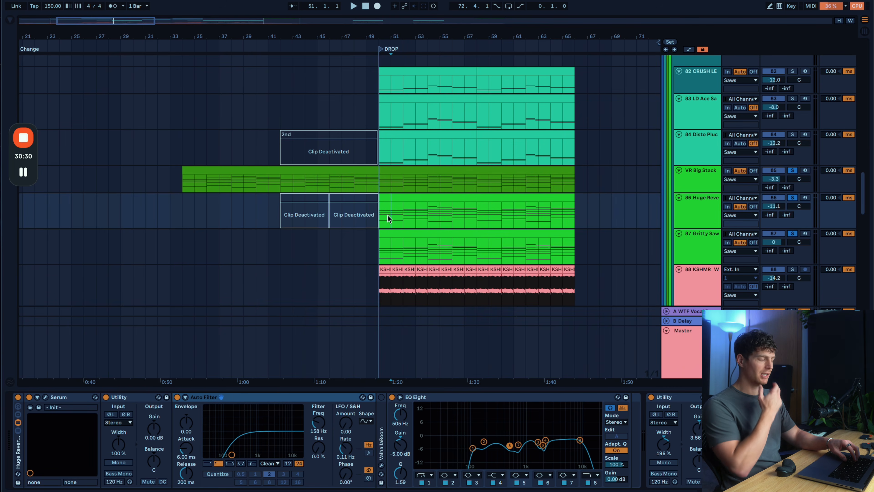
Look through the CRUSH LE and Disto Pluc lead tracks and open the green saw chord clip's notes
{"action": "scroll", "coordinate": [387, 214], "scroll_direction": "up", "scroll_amount": 3}
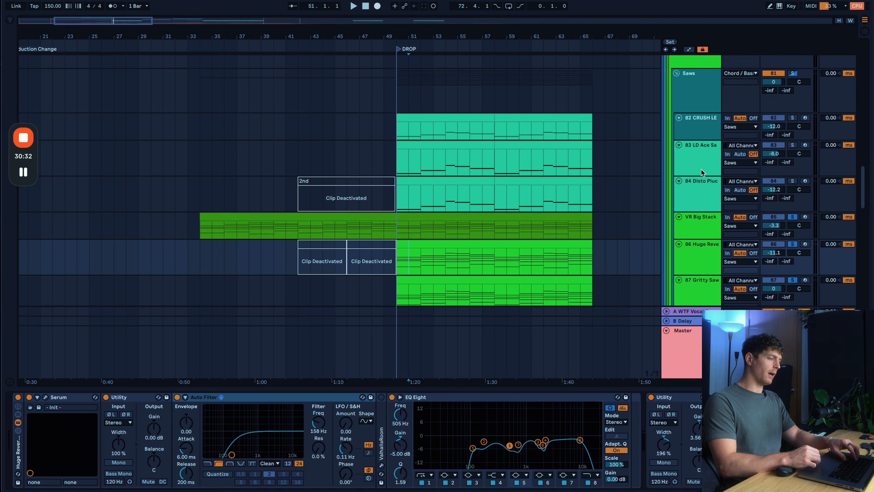
{"action": "left_click", "coordinate": [699, 201]}
{"action": "left_click", "coordinate": [701, 123]}
{"action": "left_click", "coordinate": [699, 196]}
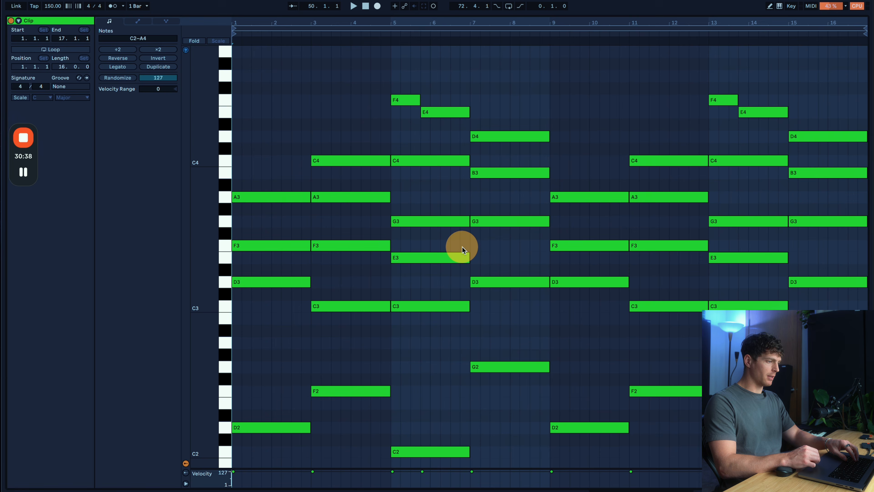
Examine the top notes of the saw chords, picking out the F4 and E4 notes in bars 5 and 6
{"action": "double_click", "coordinate": [461, 253]}
{"action": "left_click", "coordinate": [286, 198]}
{"action": "left_click", "coordinate": [361, 153]}
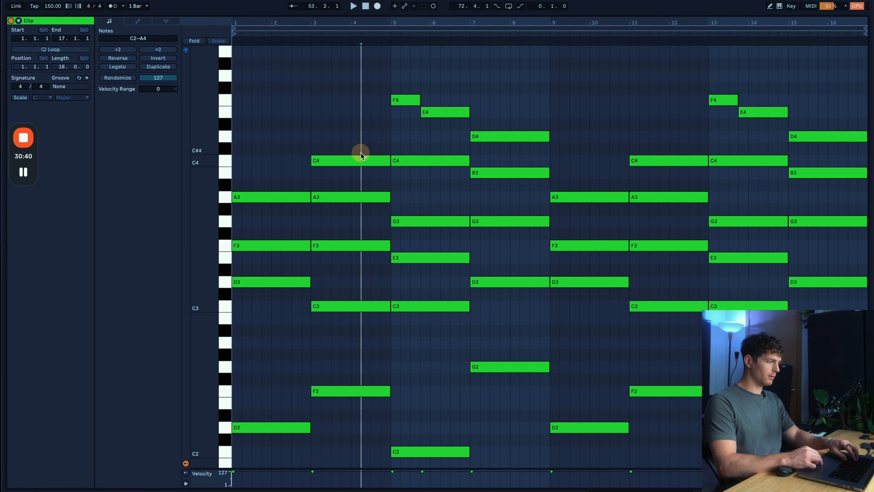
{"action": "left_click", "coordinate": [344, 162]}
{"action": "left_click", "coordinate": [402, 61]}
{"action": "left_click", "coordinate": [448, 81]}
{"action": "left_click", "coordinate": [405, 98]}
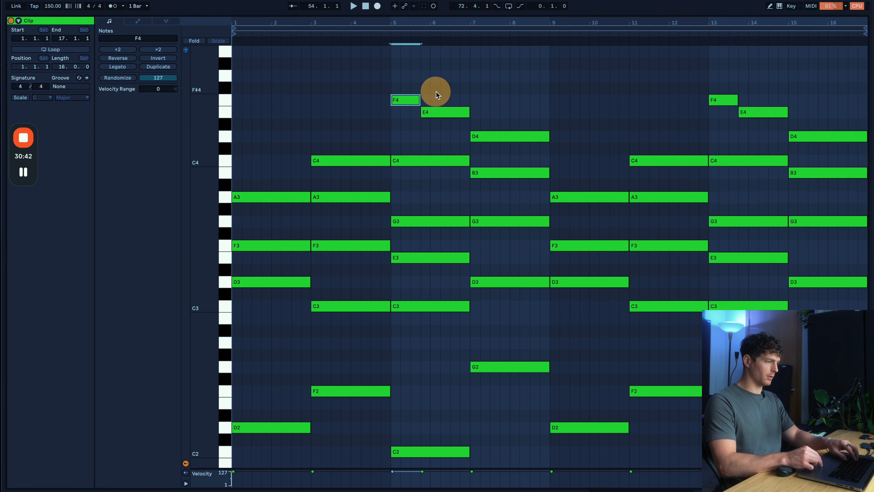
{"action": "left_click", "coordinate": [444, 113]}
{"action": "left_click_drag", "start_coordinate": [516, 123], "coordinate": [515, 128]}
Return to the device view, solo all layers from CRUSH LE to Gritty Saw and play the drop
{"action": "key", "text": "shift+Tab"}
{"action": "key", "text": "space"}
{"action": "scroll", "coordinate": [582, 244], "scroll_direction": "up", "scroll_amount": 8}
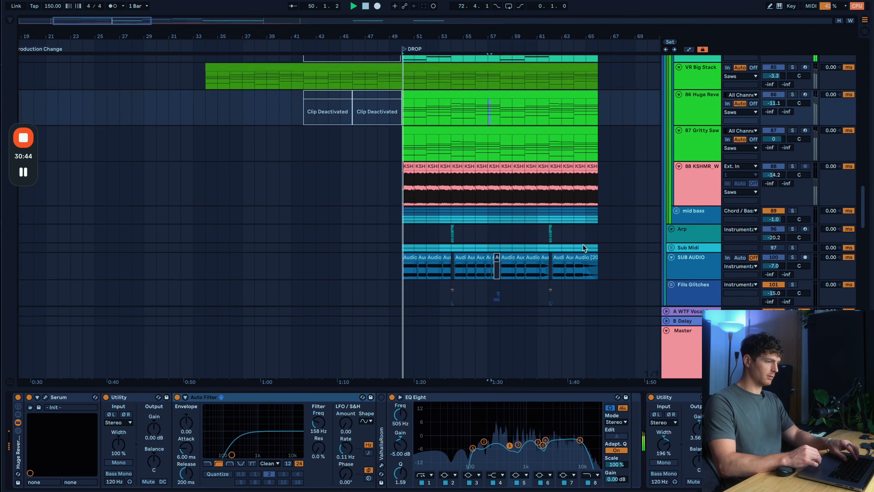
{"action": "scroll", "coordinate": [582, 243], "scroll_direction": "down", "scroll_amount": 3}
{"action": "left_click", "coordinate": [682, 255]}
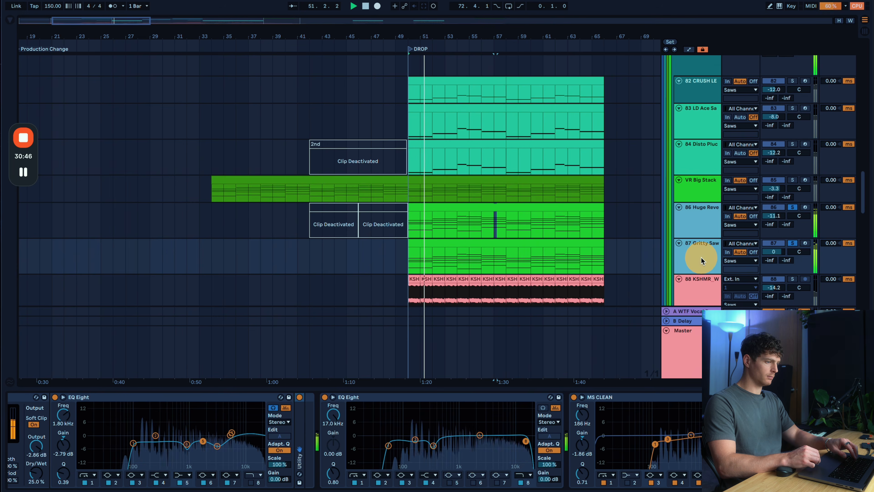
{"action": "left_click", "coordinate": [702, 92]}
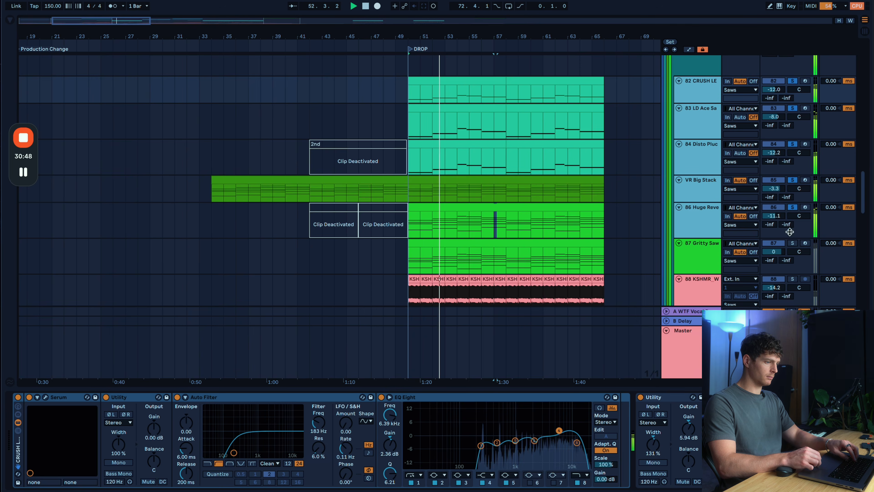
{"action": "left_click", "coordinate": [691, 250]}
{"action": "key", "text": "space"}
{"action": "key", "text": "space"}
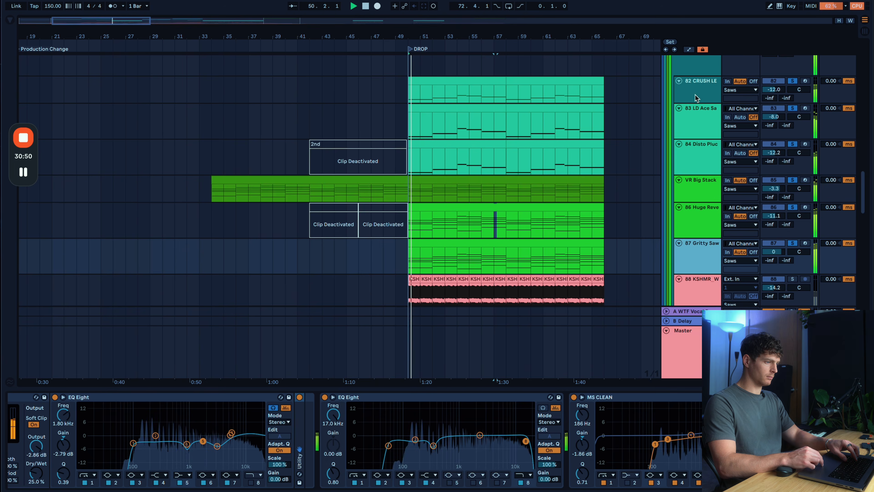
Select the CRUSH LE, LD Ace and Disto Pluc leads and toggle their solo off and on during playback
{"action": "left_click", "coordinate": [695, 162]}
{"action": "left_click", "coordinate": [705, 93]}
{"action": "left_click", "coordinate": [705, 91]}
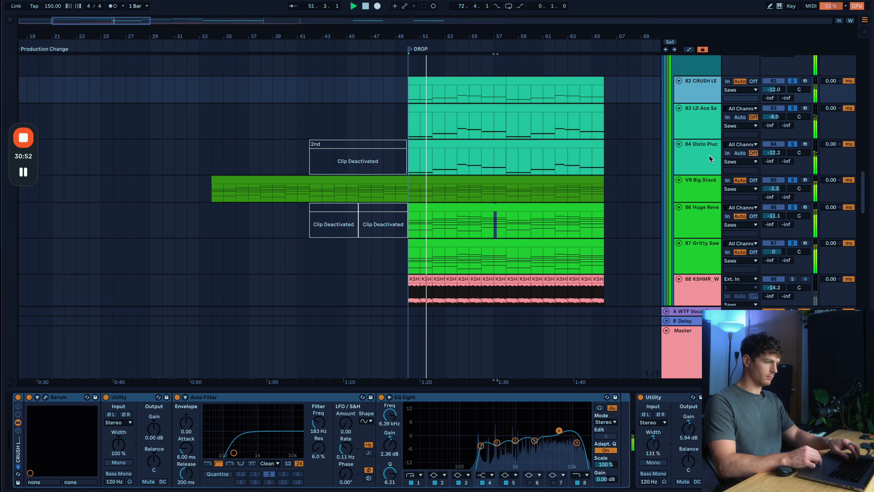
{"action": "left_click", "coordinate": [704, 160], "text": "shift"}
{"action": "left_click", "coordinate": [796, 144]}
{"action": "left_click", "coordinate": [796, 145]}
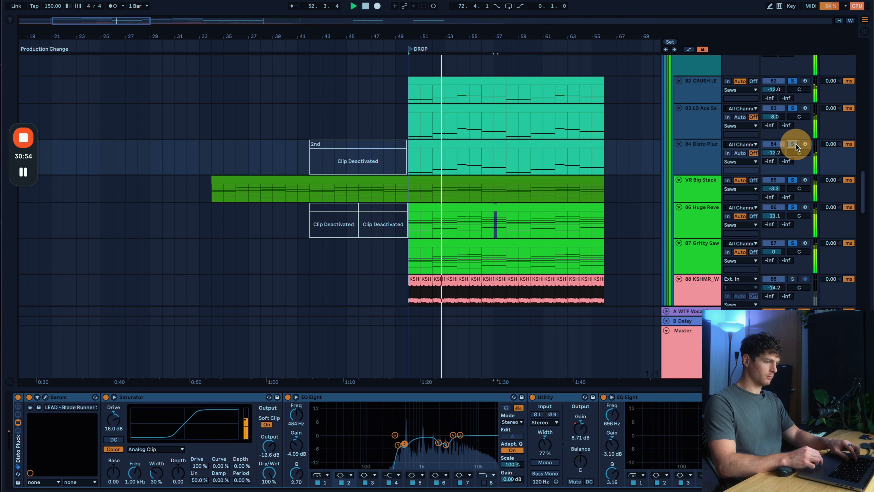
Turn off the solo of VR Big Stack, Huge Reverb and Gritty Saw to hear the three leads alone
{"action": "left_click", "coordinate": [795, 180]}
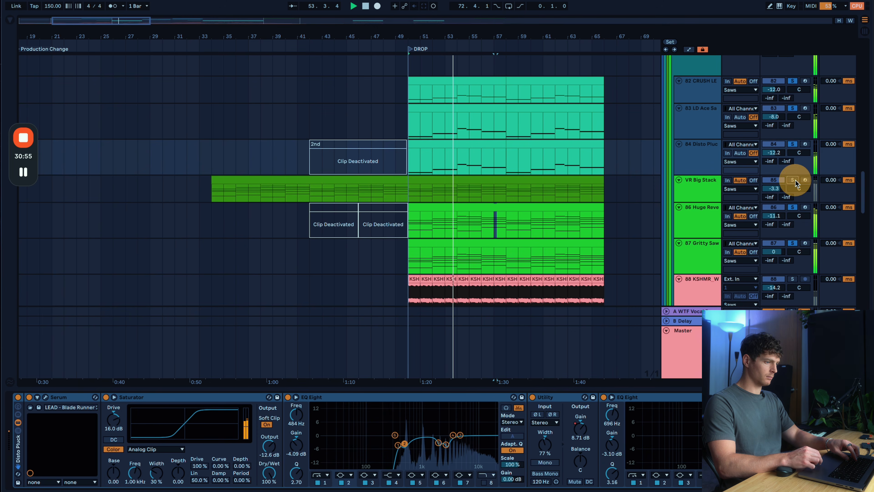
{"action": "left_click", "coordinate": [793, 207]}
{"action": "left_click", "coordinate": [793, 243]}
{"action": "left_click", "coordinate": [698, 147]}
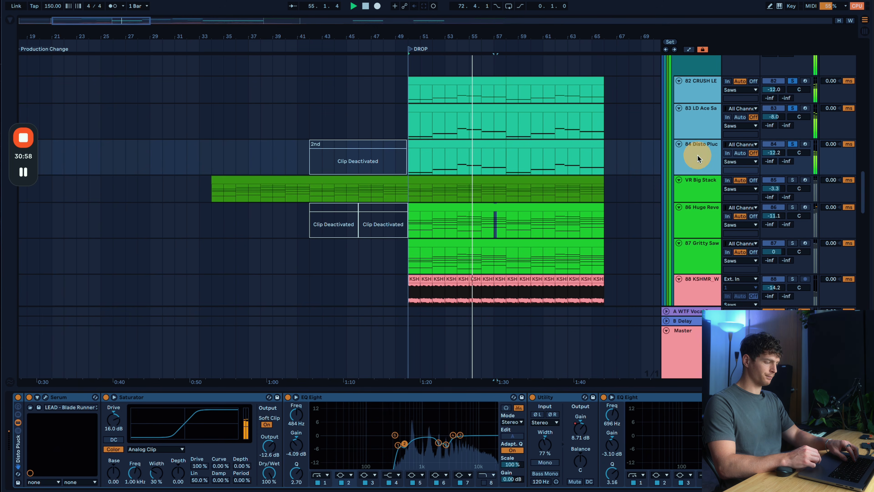
{"action": "left_click", "coordinate": [697, 241]}
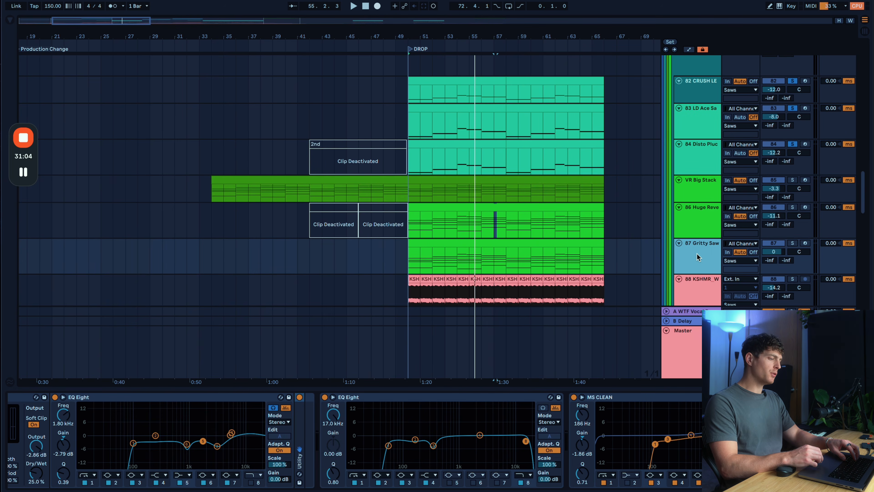
Solo the whole Saws group and bring up the effects of the pink KSHMR audio layer
{"action": "scroll", "coordinate": [697, 253], "scroll_direction": "down", "scroll_amount": 1}
{"action": "scroll", "coordinate": [697, 243], "scroll_direction": "up", "scroll_amount": 6}
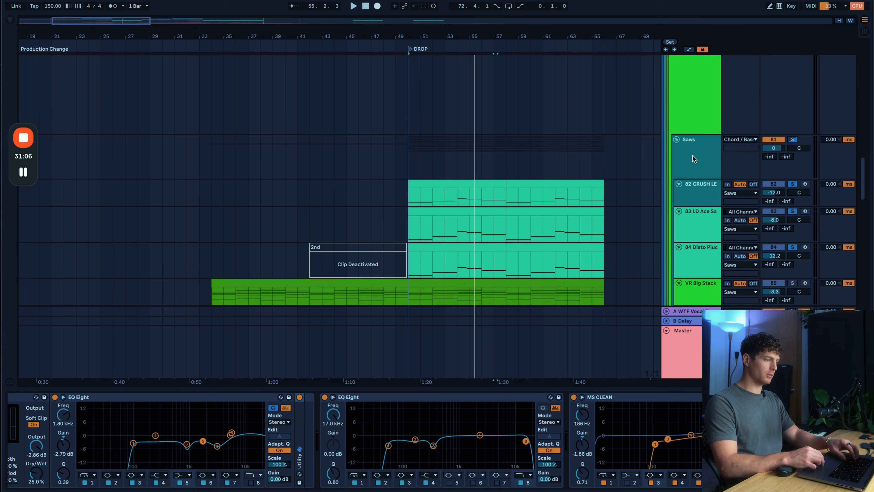
{"action": "left_click", "coordinate": [693, 152]}
{"action": "key", "text": "s"}
{"action": "scroll", "coordinate": [693, 150], "scroll_direction": "down", "scroll_amount": 9}
{"action": "left_click", "coordinate": [703, 202]}
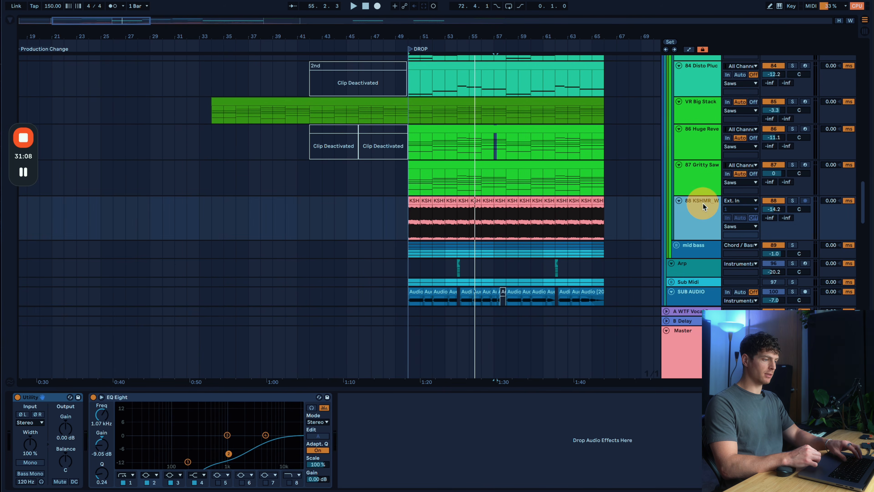
Play the start of the drop with the full Saws group and stop playback
{"action": "key", "text": "space"}
{"action": "scroll", "coordinate": [702, 202], "scroll_direction": "up", "scroll_amount": 4}
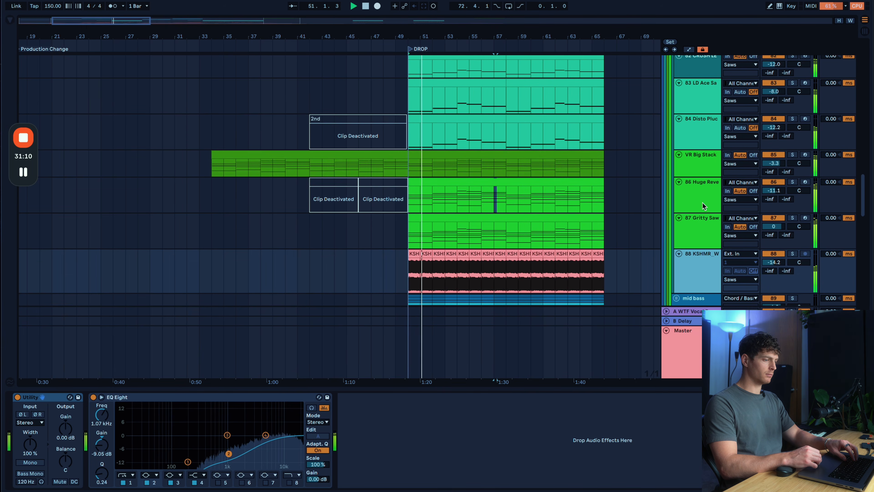
{"action": "scroll", "coordinate": [702, 202], "scroll_direction": "up", "scroll_amount": 10}
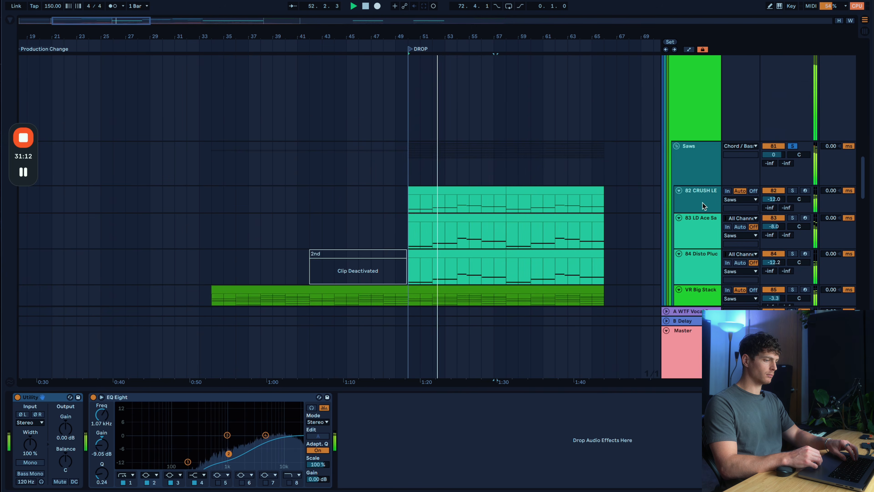
{"action": "key", "text": "space"}
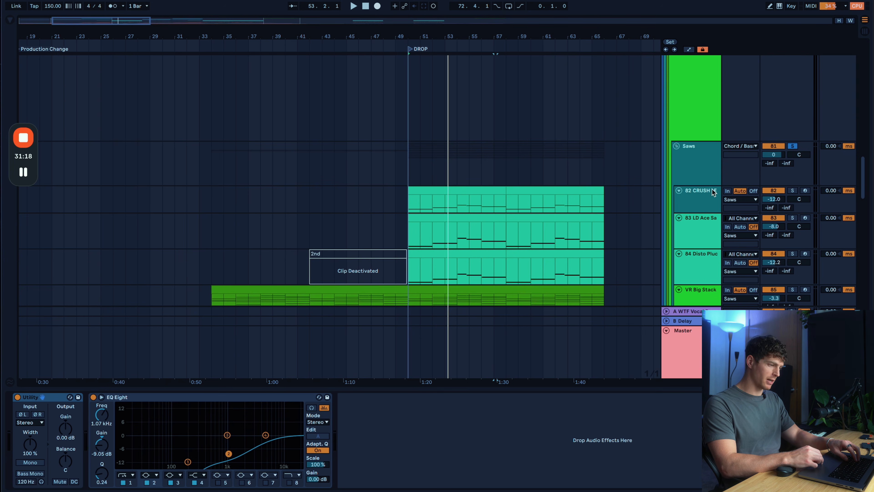
Collapse the Saws group, turn off its solo and expand the mid bass group to show its layers
{"action": "left_click", "coordinate": [674, 145]}
{"action": "left_click", "coordinate": [795, 146]}
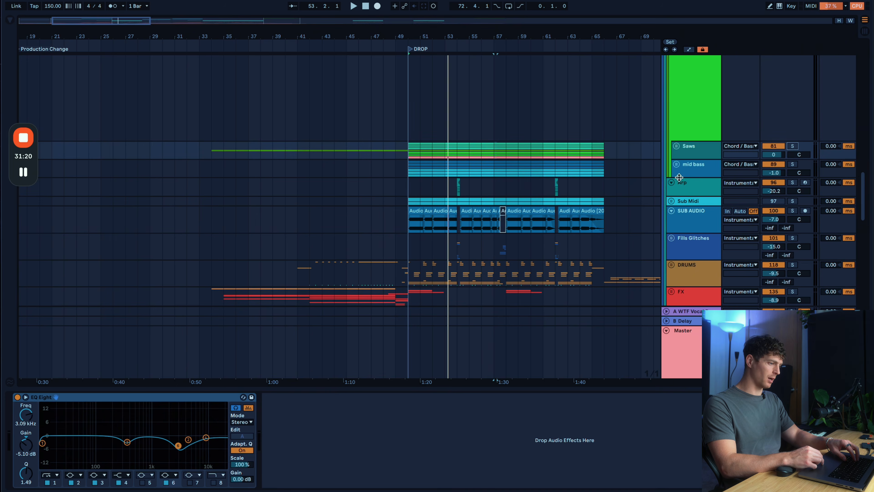
{"action": "left_click", "coordinate": [678, 167]}
{"action": "left_click", "coordinate": [677, 165]}
{"action": "scroll", "coordinate": [695, 179], "scroll_direction": "down", "scroll_amount": 2}
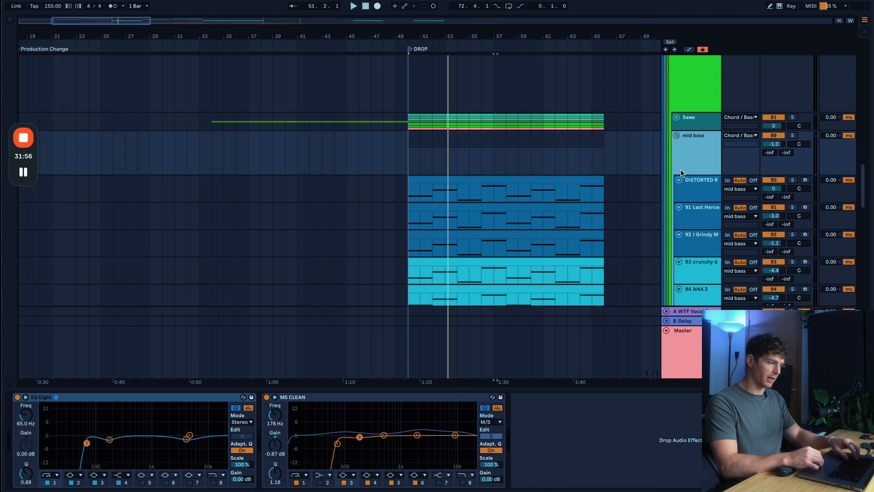
{"action": "scroll", "coordinate": [680, 169], "scroll_direction": "down", "scroll_amount": 3}
{"action": "scroll", "coordinate": [585, 184], "scroll_direction": "right", "scroll_amount": 2}
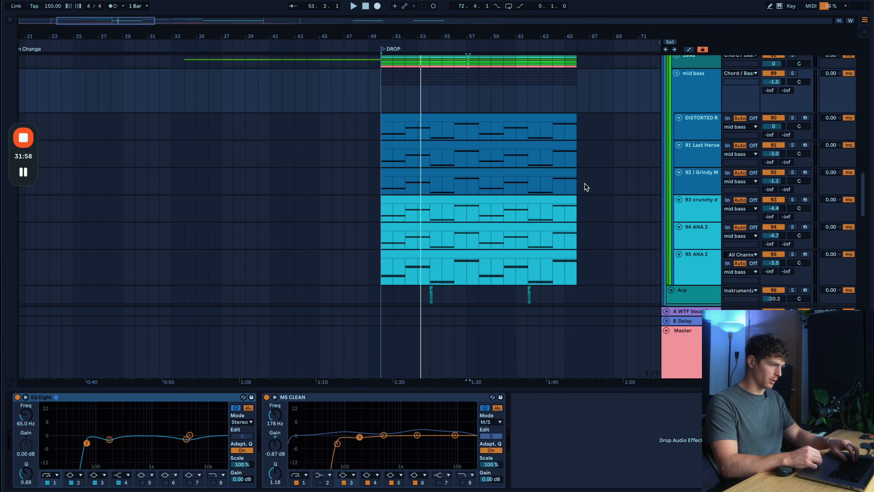
Solo the 93 crunchy track and both ANA 2 mid bass tracks and play them from bar 50
{"action": "left_click", "coordinate": [687, 102]}
{"action": "left_click", "coordinate": [701, 200]}
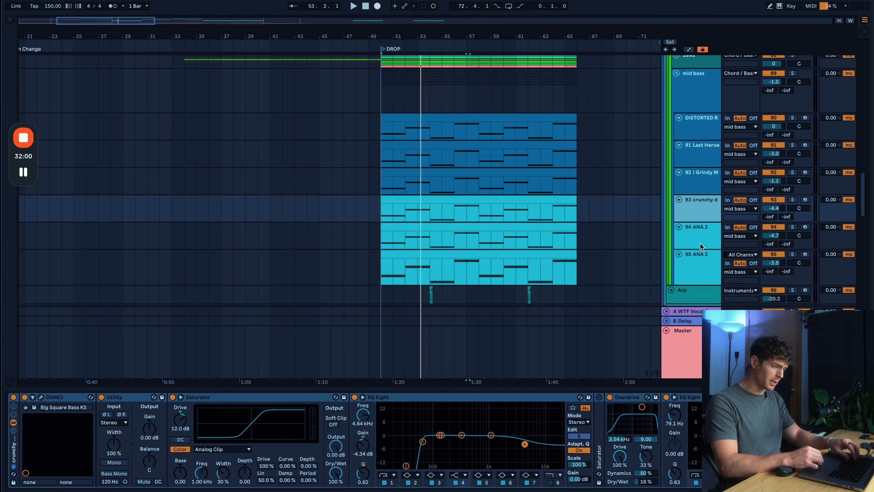
{"action": "left_click", "coordinate": [705, 271]}
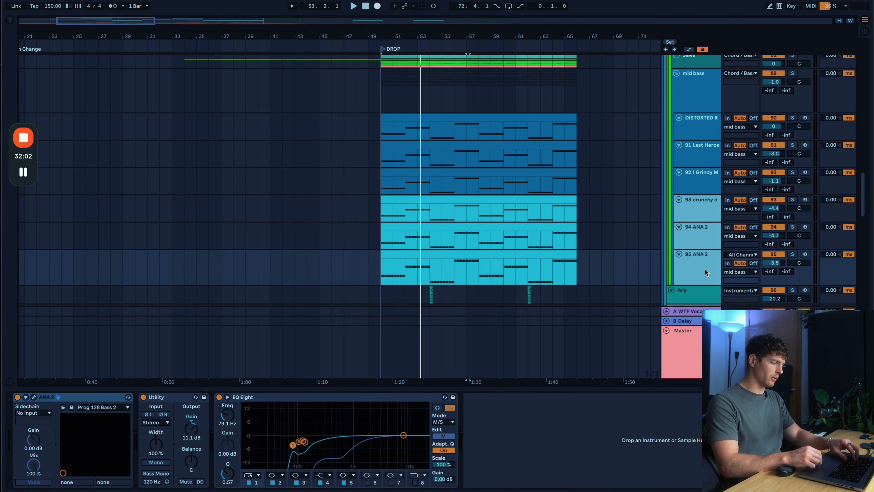
{"action": "left_click", "coordinate": [381, 228]}
{"action": "left_click", "coordinate": [378, 264]}
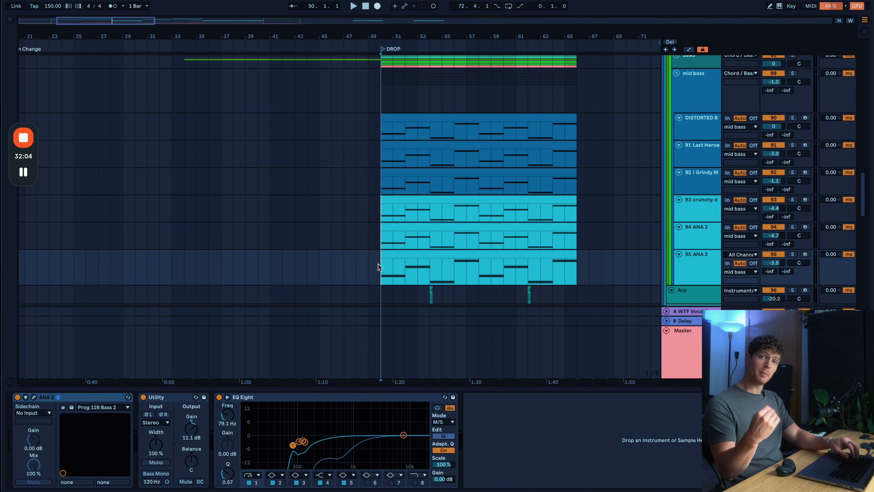
{"action": "key", "text": "space"}
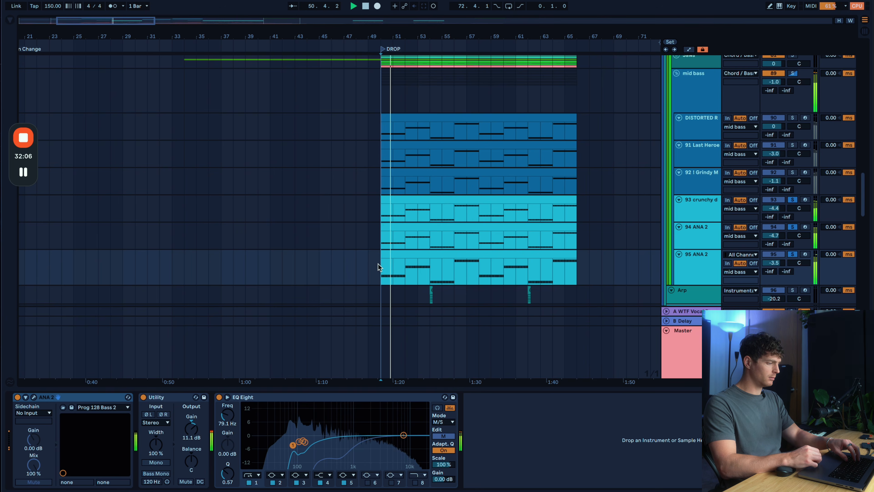
Solo the DISTORTED, Last Heroe and Grindy mid bass layers together and play them from the start of the drop
{"action": "left_click", "coordinate": [705, 182]}
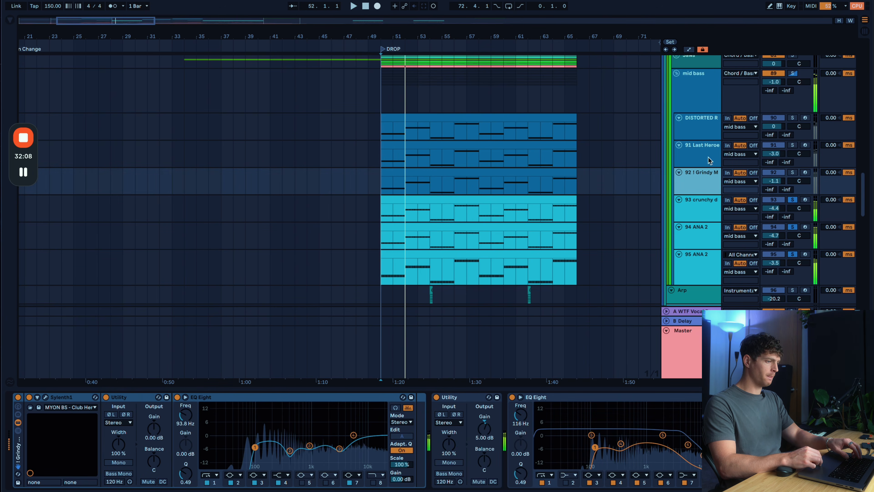
{"action": "left_click", "coordinate": [707, 131]}
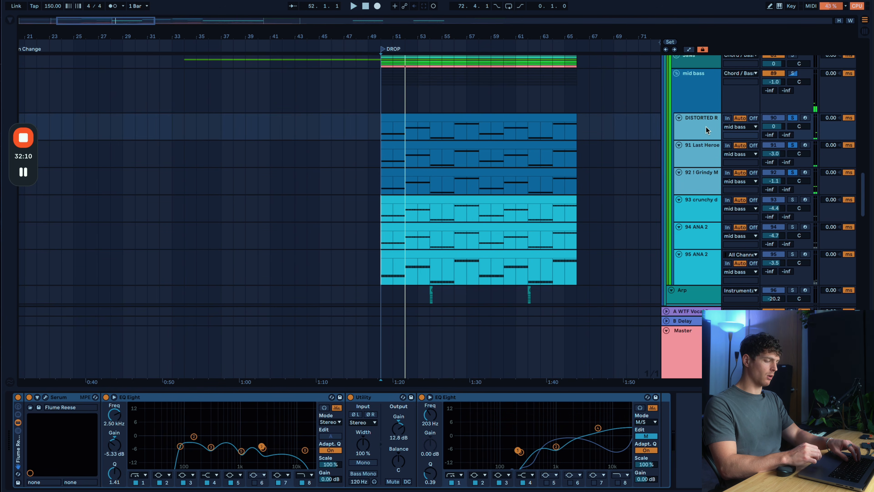
{"action": "key", "text": "space"}
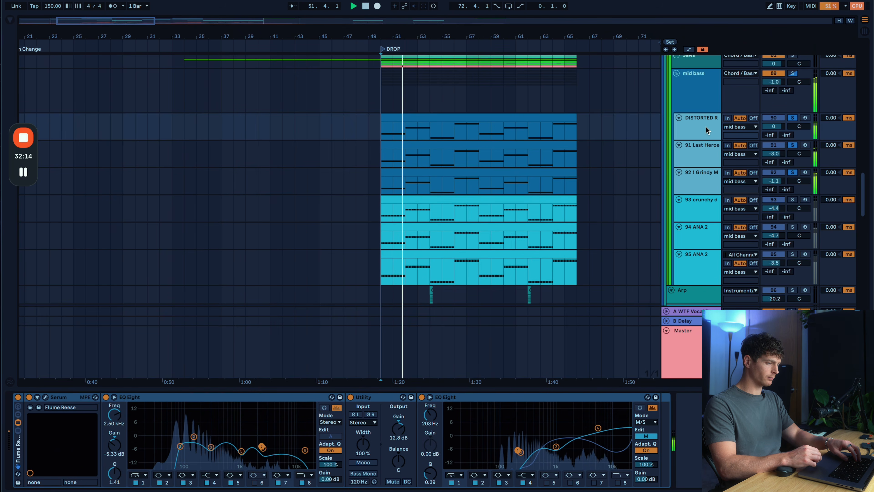
{"action": "left_click", "coordinate": [707, 131]}
{"action": "key", "text": "space"}
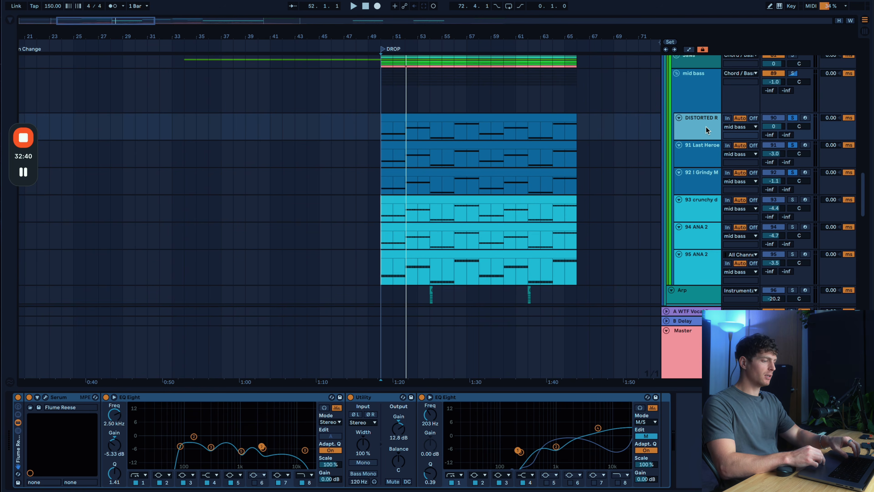
Solo only the 95 ANA 2 mid bass layer and play it from the start of the drop
{"action": "left_click", "coordinate": [695, 272]}
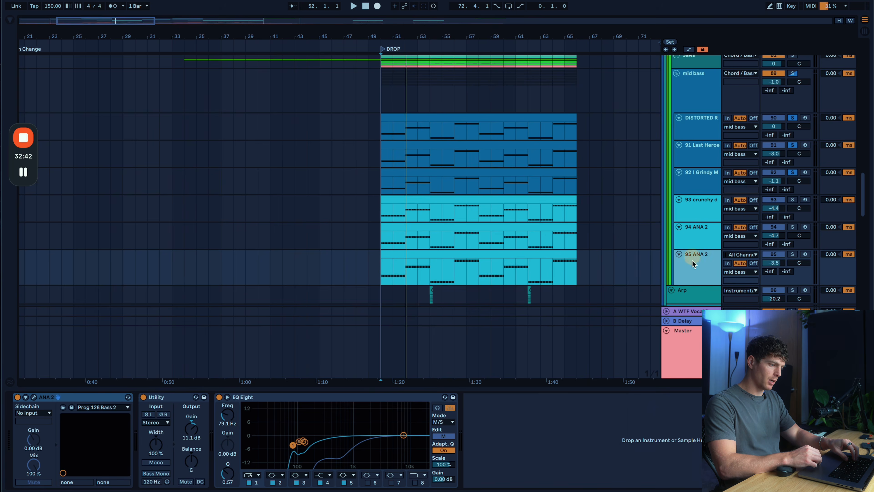
{"action": "left_click", "coordinate": [693, 267]}
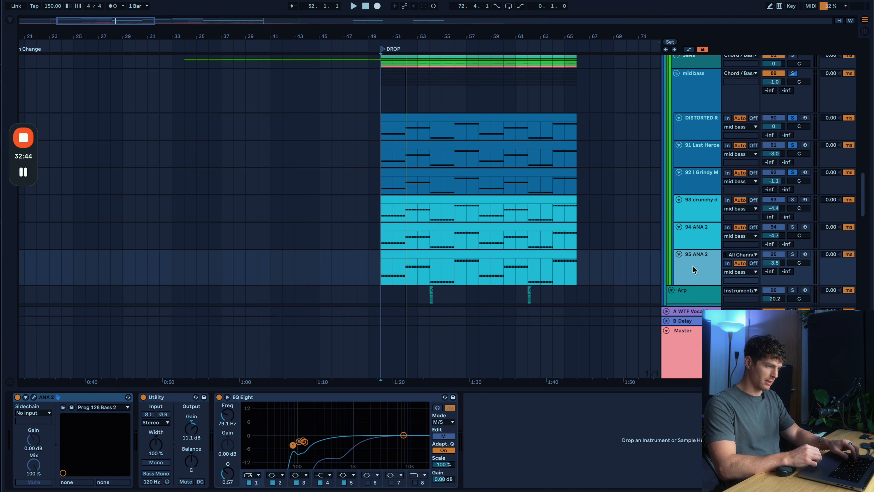
{"action": "key", "text": "space"}
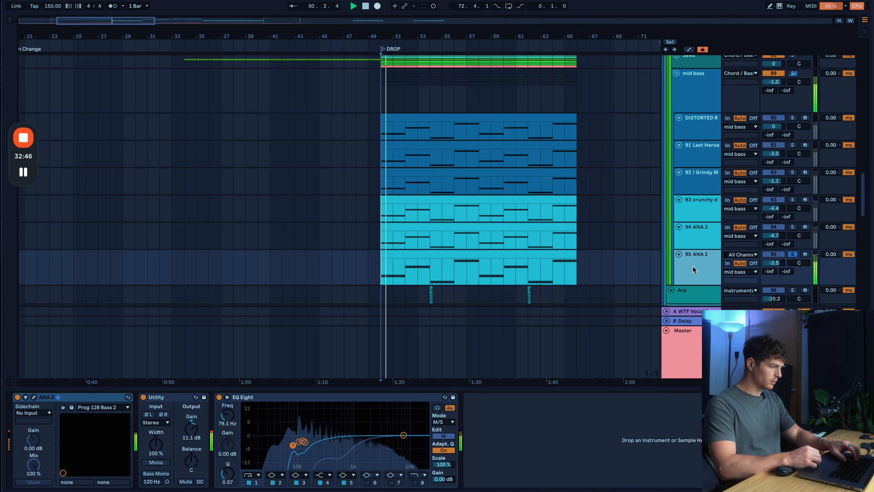
{"action": "key", "text": "space"}
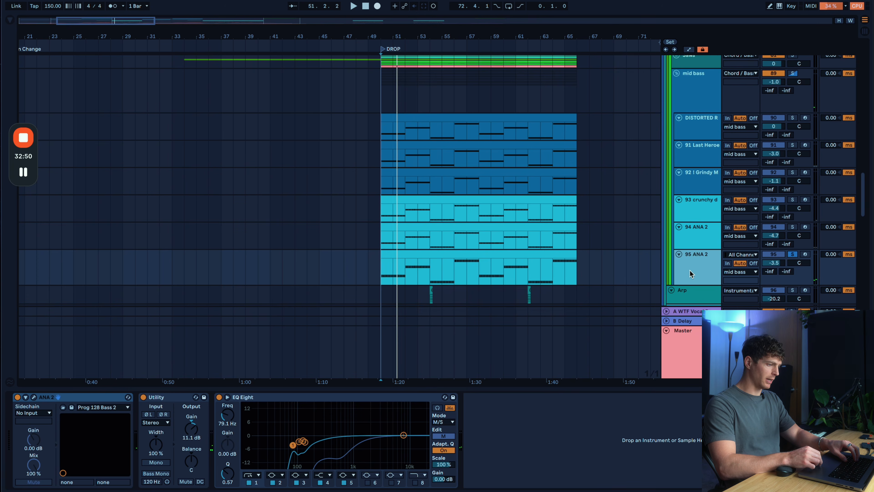
Replay the drop, soloing the 94 ANA 2 and 93 crunchy layers in turn and both together
{"action": "key", "text": "space"}
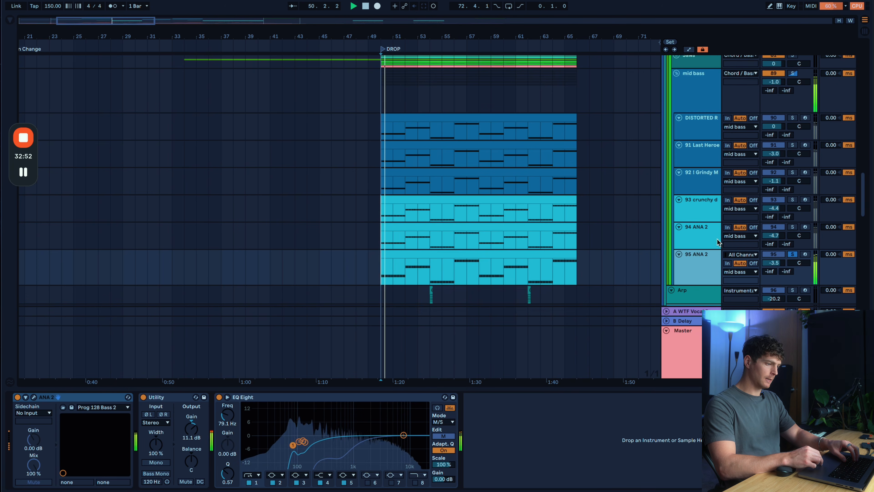
{"action": "left_click", "coordinate": [706, 239]}
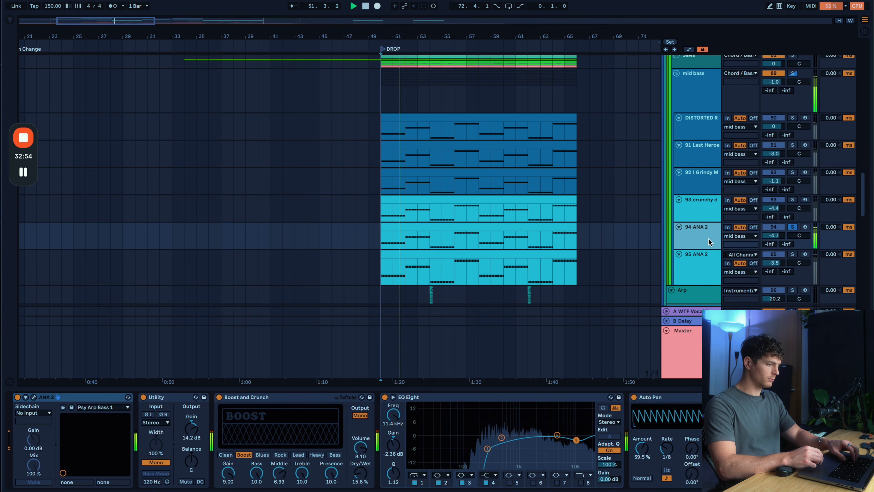
{"action": "left_click", "coordinate": [702, 206]}
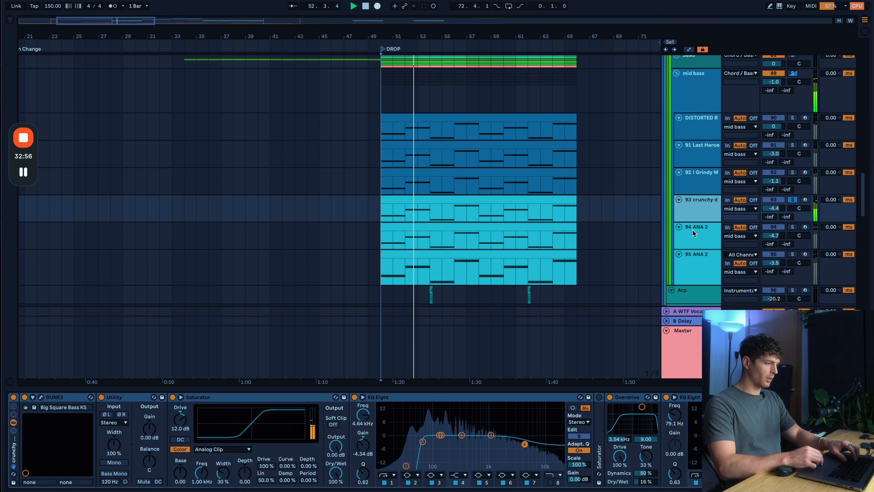
{"action": "left_click", "coordinate": [695, 232]}
{"action": "left_click", "coordinate": [702, 209]}
{"action": "key", "text": "s"}
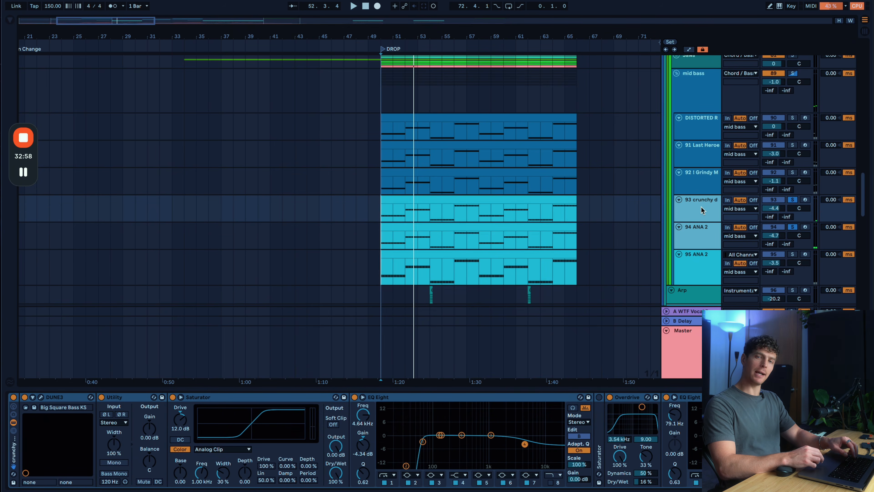
Play the drop with the 93 crunchy and 94 ANA 2 layers soloed, switching the 95 ANA 2 solo on and off
{"action": "key", "text": "space"}
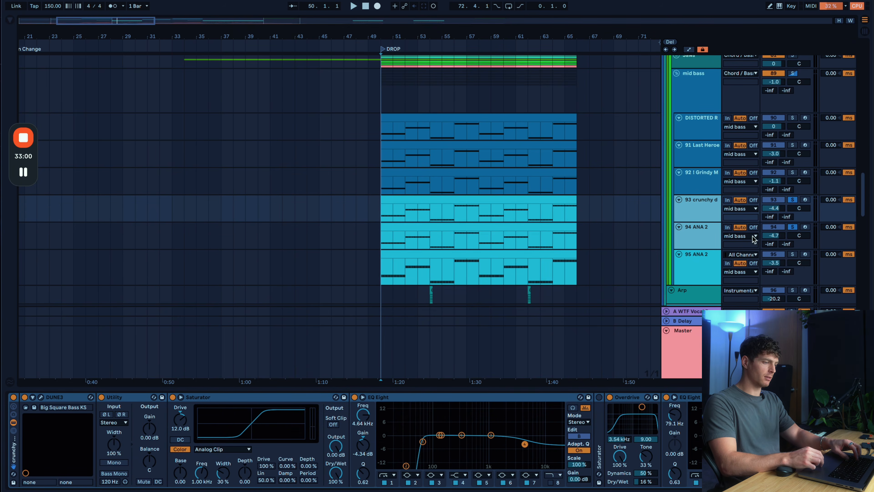
{"action": "left_click", "coordinate": [792, 255]}
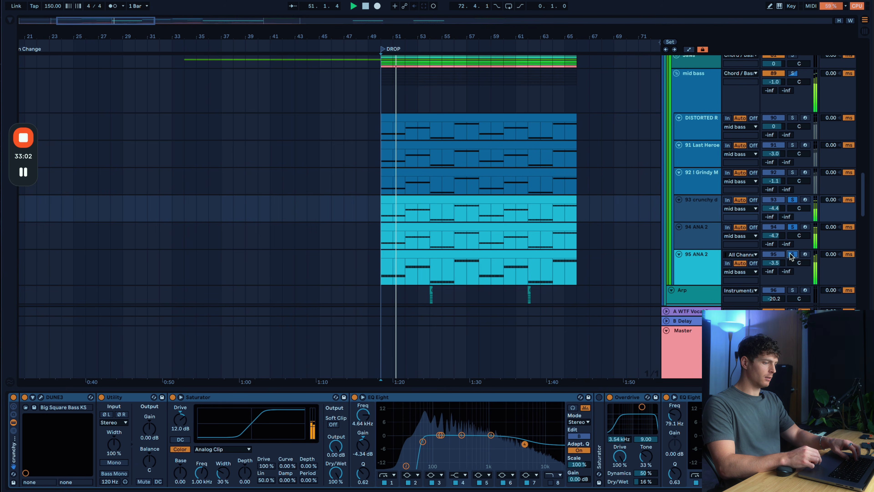
{"action": "left_click", "coordinate": [792, 254]}
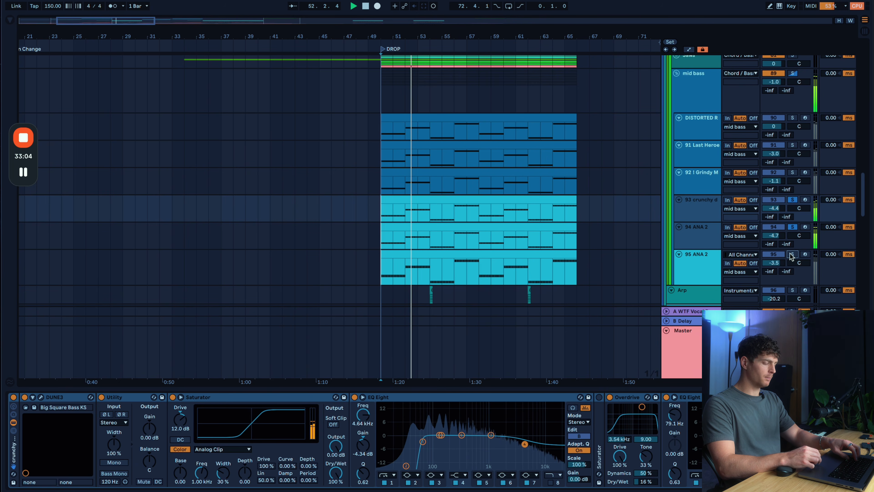
{"action": "left_click", "coordinate": [791, 254]}
Show the 95 ANA 2 layer's devices and replay the drop, comparing the 93, 94 and 95 layers with and without it
{"action": "left_click", "coordinate": [700, 264]}
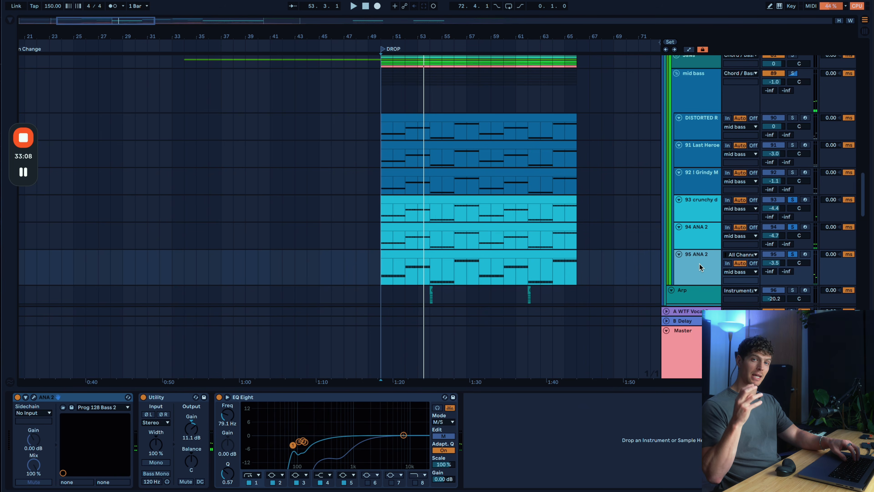
{"action": "left_click", "coordinate": [698, 264]}
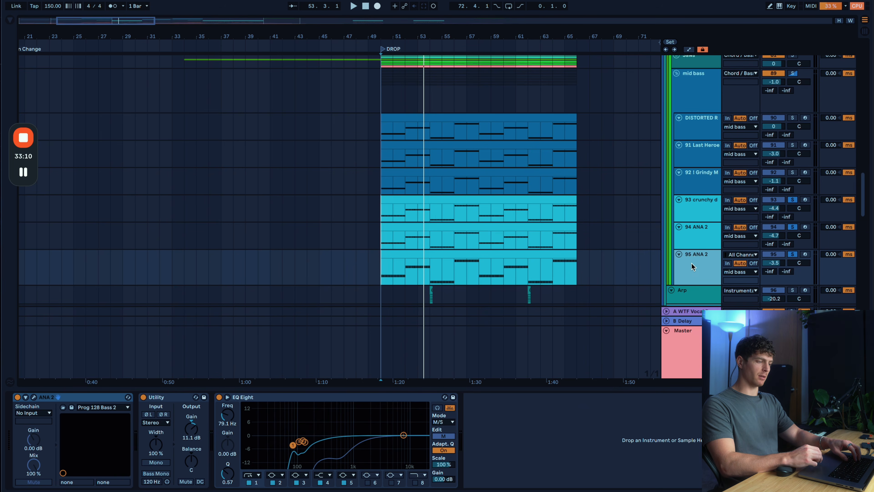
{"action": "key", "text": "space"}
{"action": "left_click", "coordinate": [792, 254]}
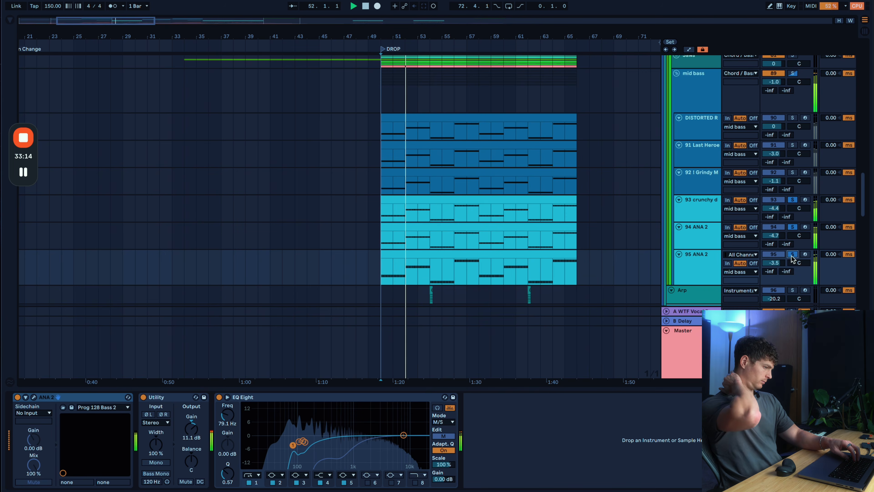
{"action": "key", "text": "space"}
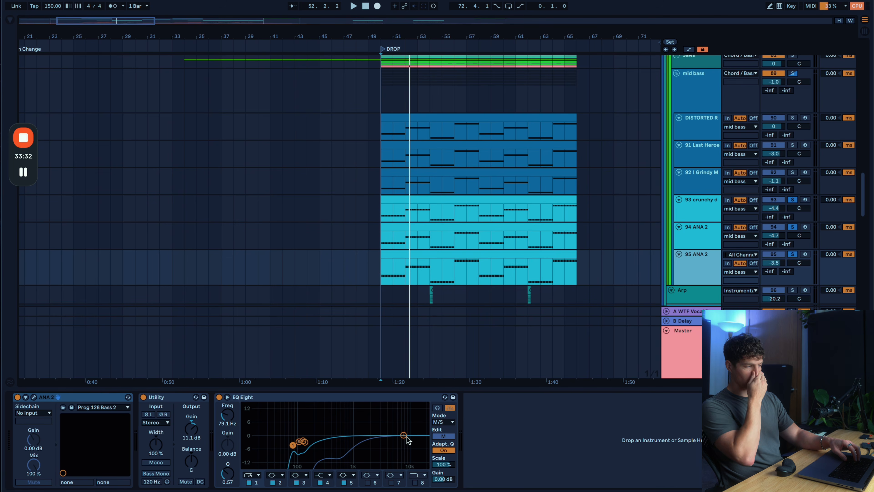
Try raising the first band's frequency in the 95 ANA 2 layer's EQ Eight to 159 Hz
{"action": "left_click_drag", "start_coordinate": [282, 437], "coordinate": [286, 443]}
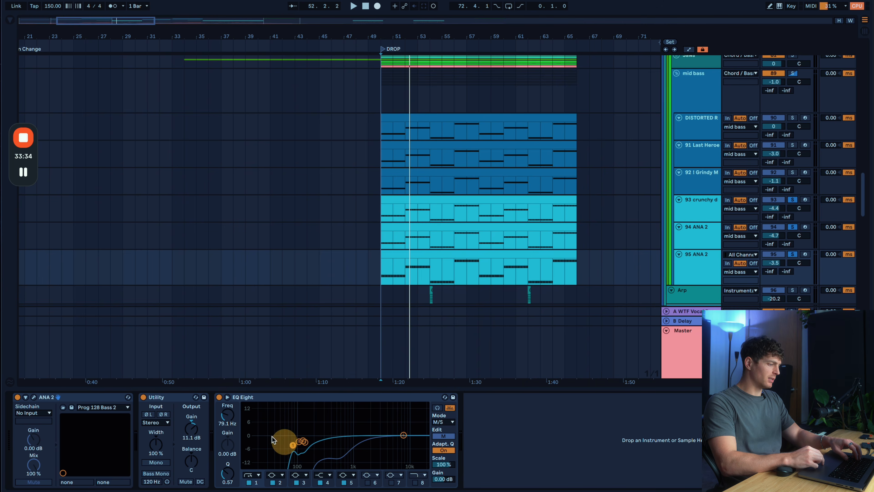
{"action": "left_click_drag", "start_coordinate": [227, 419], "coordinate": [227, 415]}
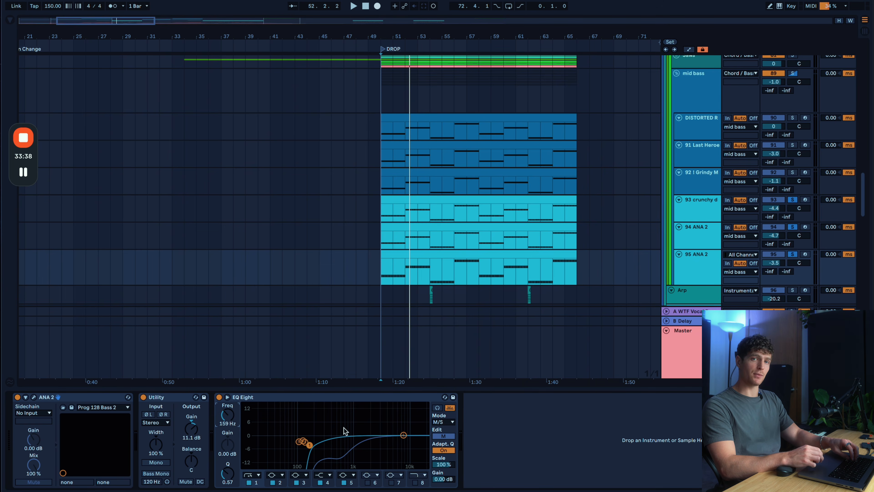
{"action": "key", "text": "ctrl+z"}
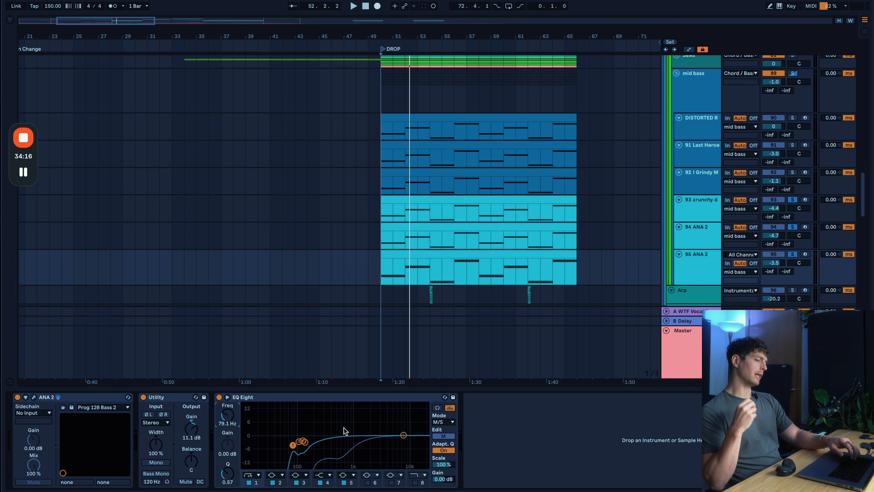
Clear the current solos and solo only the 95 ANA 2 layer
{"action": "key", "text": "s"}
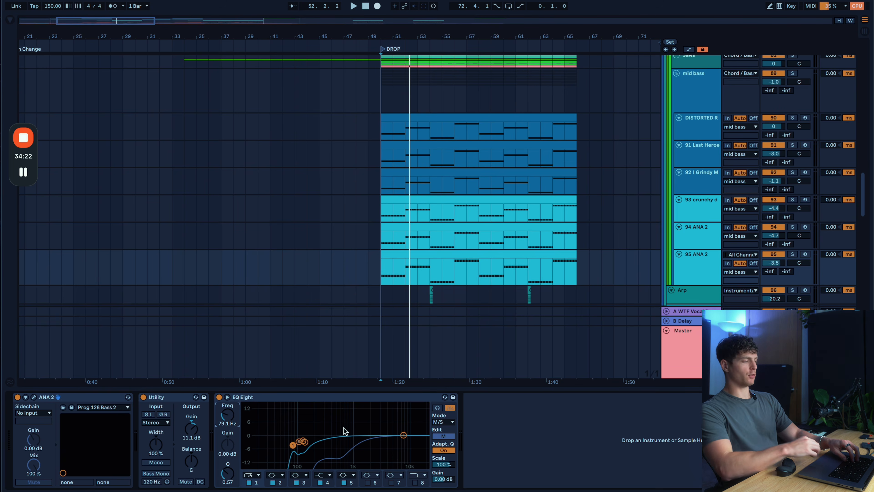
{"action": "left_click", "coordinate": [702, 274]}
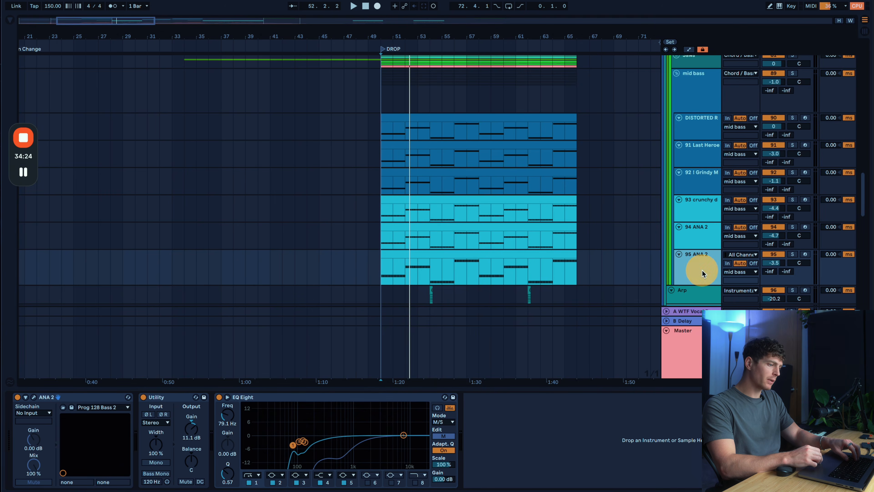
{"action": "left_click", "coordinate": [706, 209]}
{"action": "left_click", "coordinate": [696, 250]}
{"action": "key", "text": "s"}
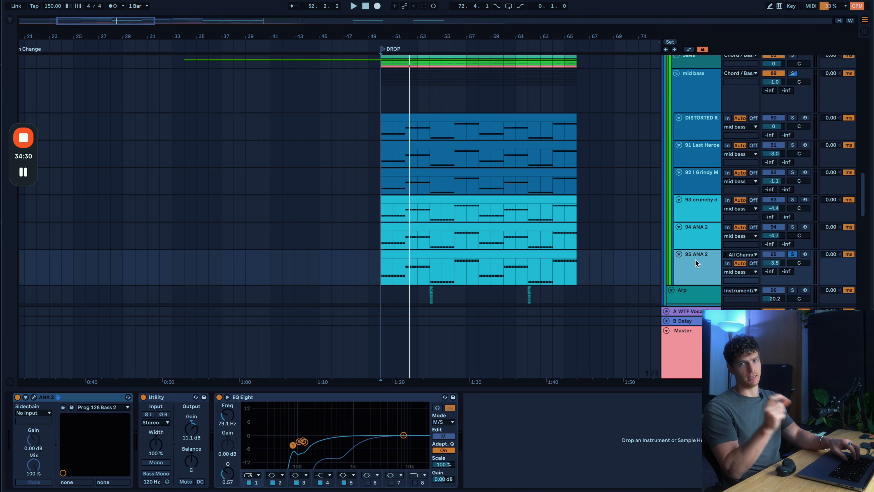
Solo the 94 ANA 2 layer, play the drop, and switch the solo to the 93 crunchy layer during playback
{"action": "left_click", "coordinate": [702, 241]}
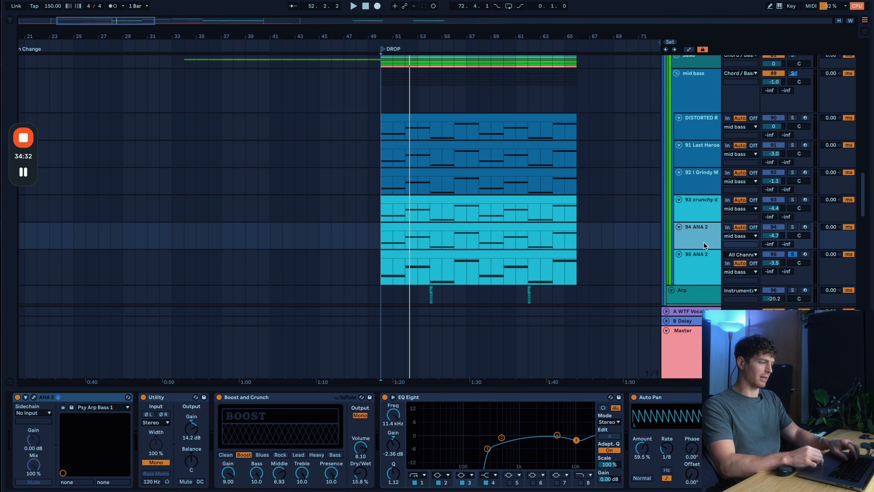
{"action": "key", "text": "s"}
{"action": "key", "text": "space"}
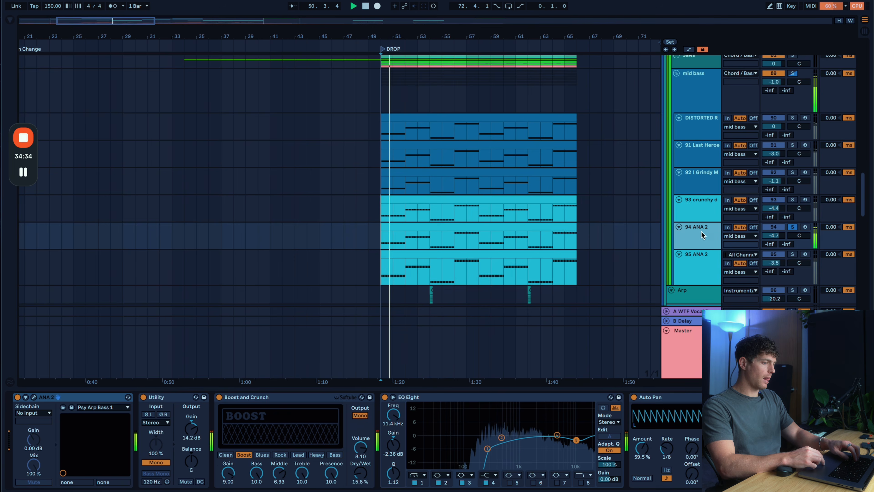
{"action": "left_click", "coordinate": [701, 203]}
{"action": "key", "text": "s"}
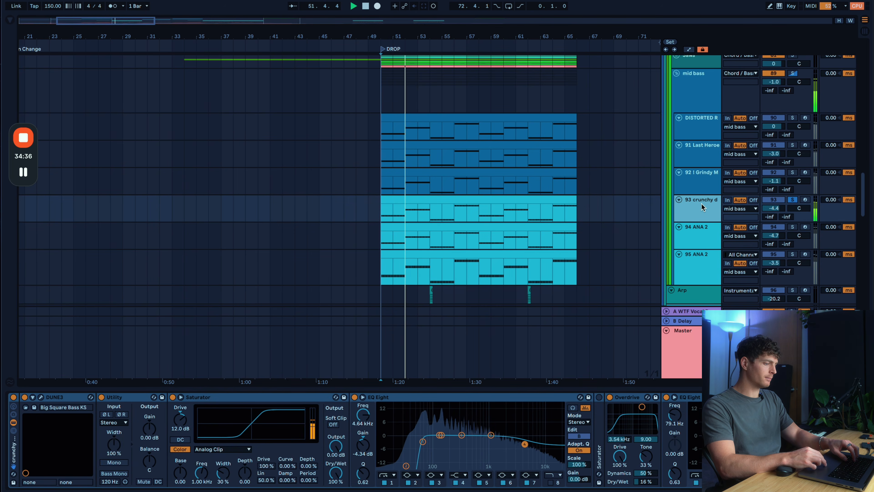
Examine the mid and side curves of the 93 crunchy layer's M/S EQ Eight and the first band of the 94 ANA 2 layer's EQ
{"action": "scroll", "coordinate": [563, 451], "scroll_direction": "right", "scroll_amount": 10}
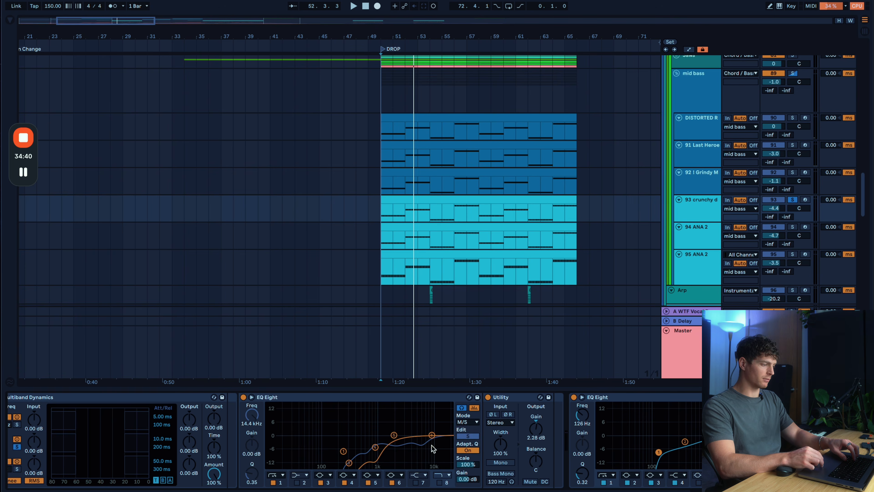
{"action": "left_click", "coordinate": [467, 436]}
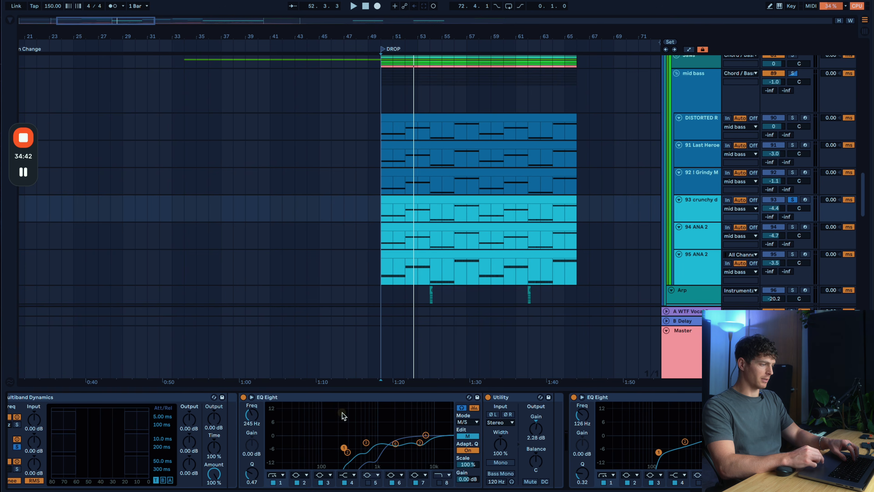
{"action": "left_click", "coordinate": [696, 235]}
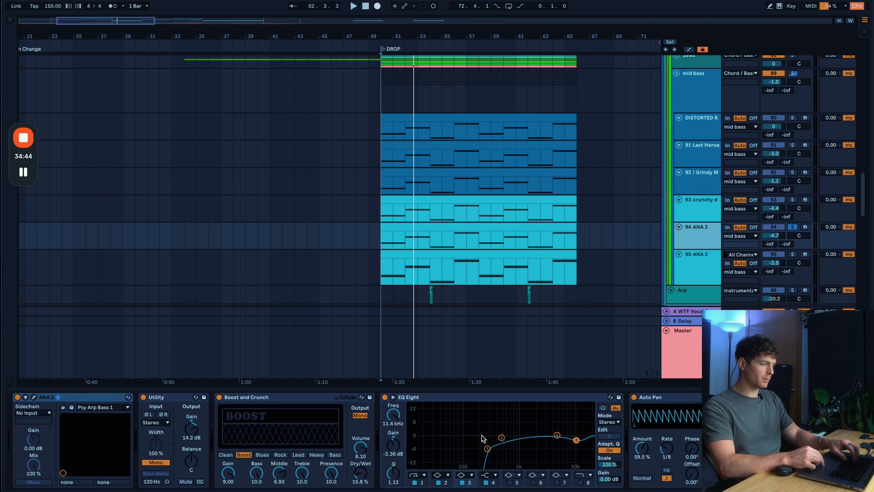
{"action": "left_click", "coordinate": [488, 449]}
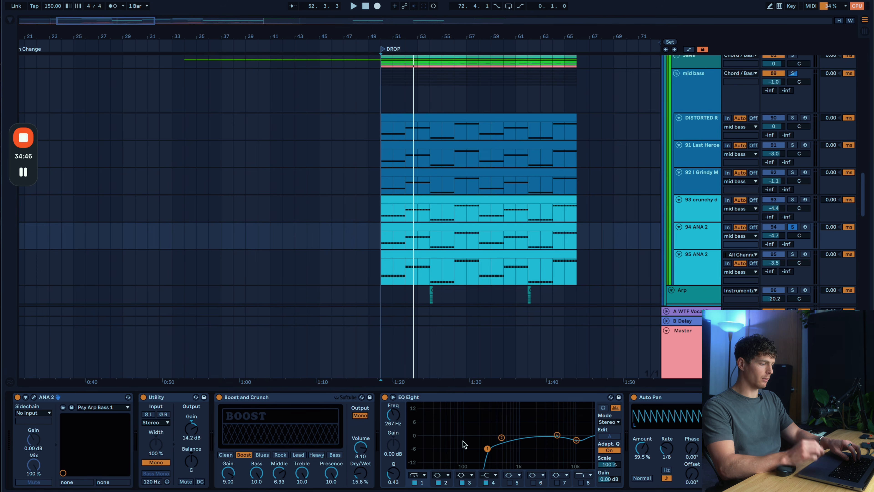
Solo the DISTORTED, 91 Last Heroe and 92 Grindy layers as a group and play the drop
{"action": "scroll", "coordinate": [567, 289], "scroll_direction": "up", "scroll_amount": 1}
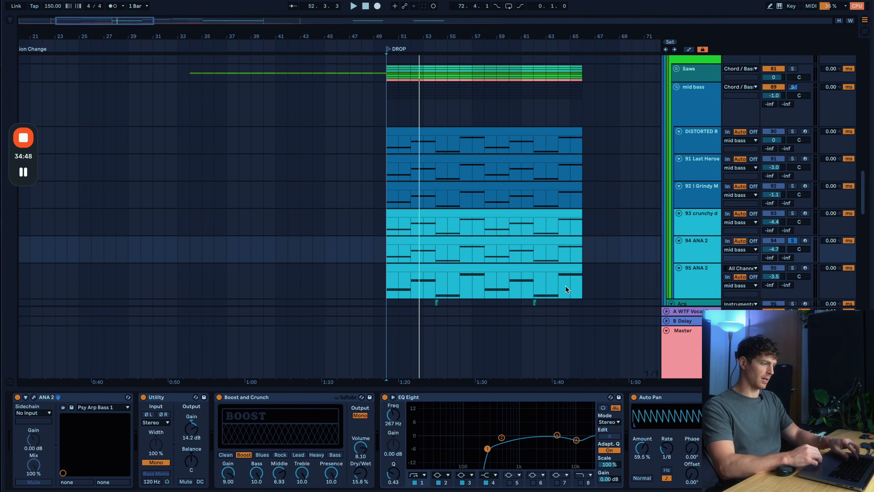
{"action": "left_click", "coordinate": [707, 202]}
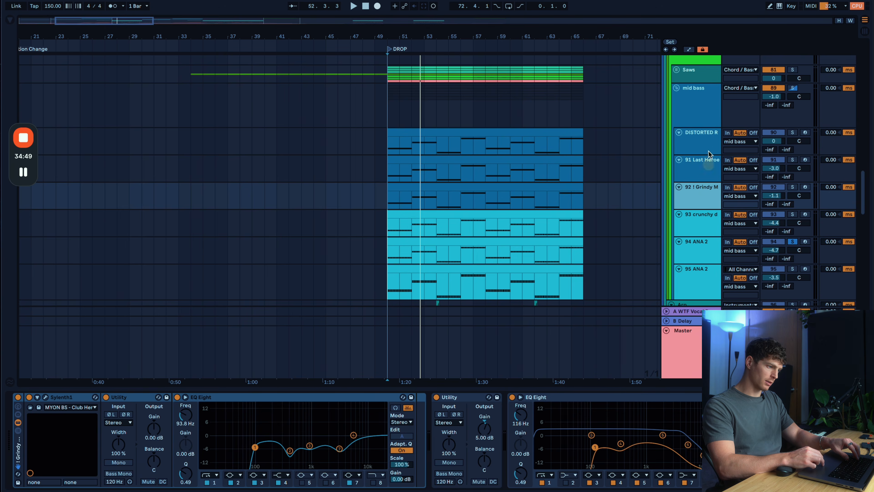
{"action": "left_click", "coordinate": [698, 139]}
{"action": "key", "text": "space"}
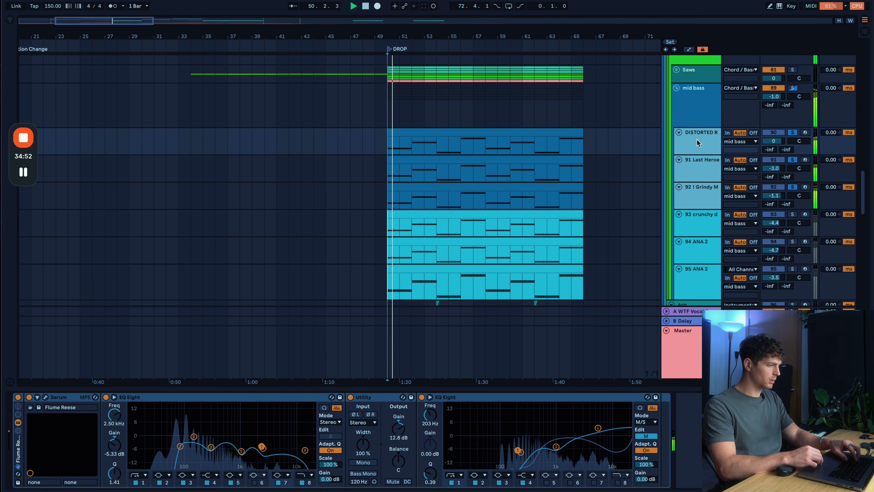
Audition the DISTORTED, 91 Last Heroe and 92 Grindy layers one at a time in solo from the start of the drop
{"action": "left_click", "coordinate": [698, 115]}
{"action": "left_click", "coordinate": [696, 138]}
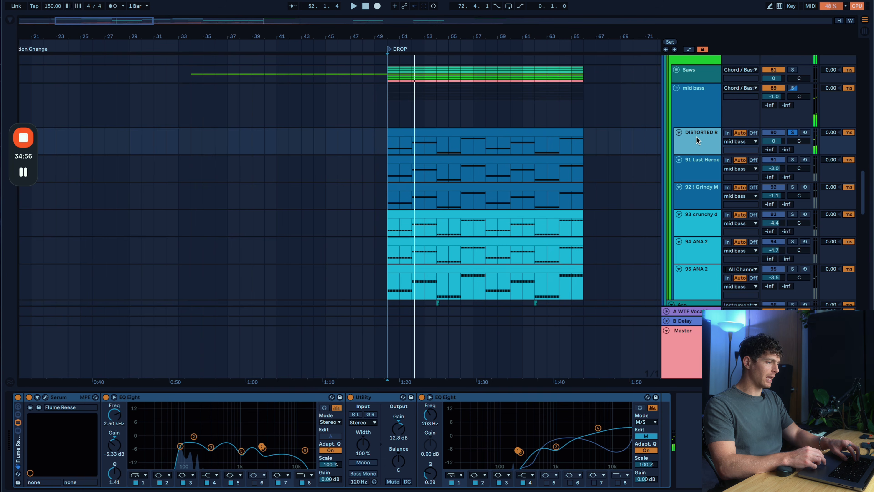
{"action": "left_click", "coordinate": [710, 178]}
{"action": "key", "text": "space"}
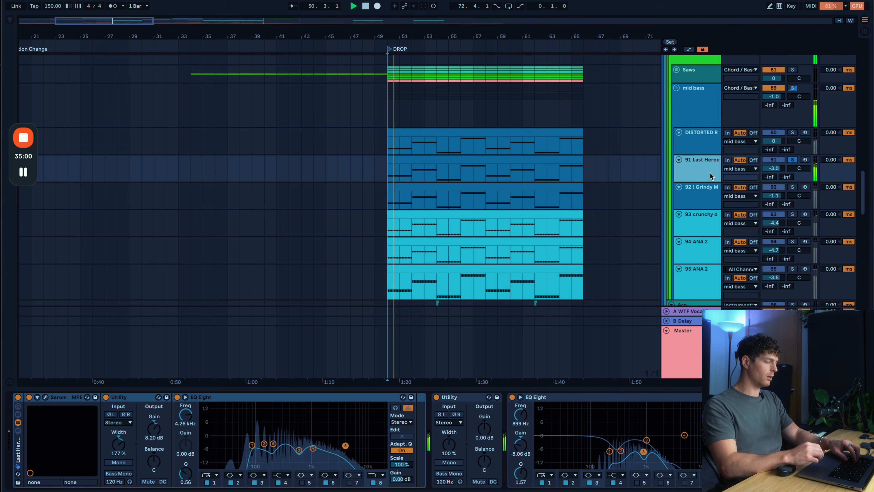
{"action": "key", "text": "space"}
{"action": "left_click", "coordinate": [699, 195]}
{"action": "key", "text": "space"}
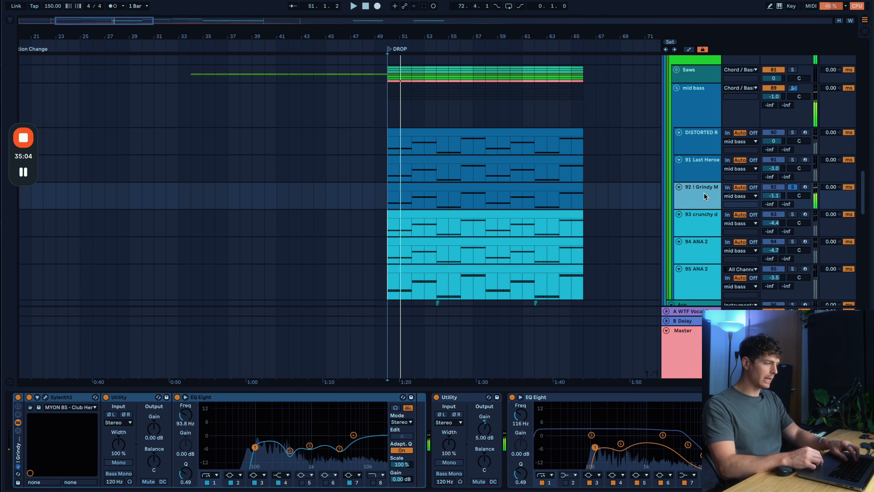
{"action": "key", "text": "space"}
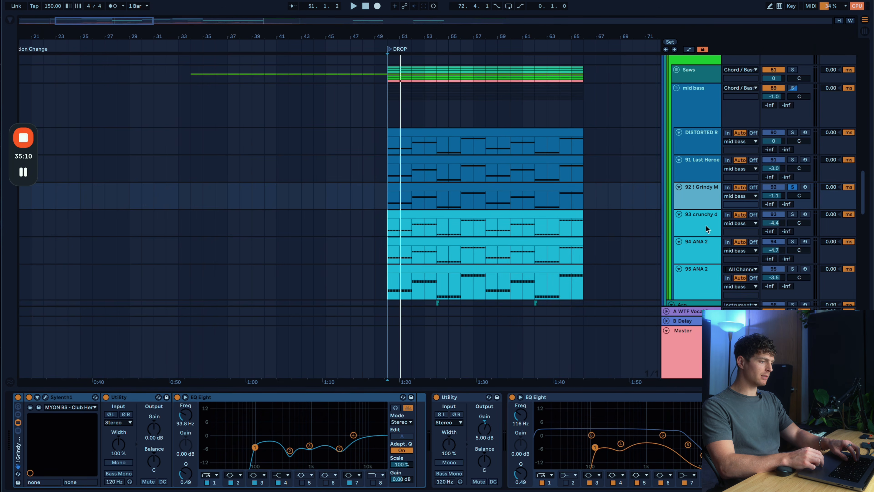
Solo the 91 Last Heroe layer and compare the mid and side curves of its second EQ Eight
{"action": "left_click", "coordinate": [706, 166]}
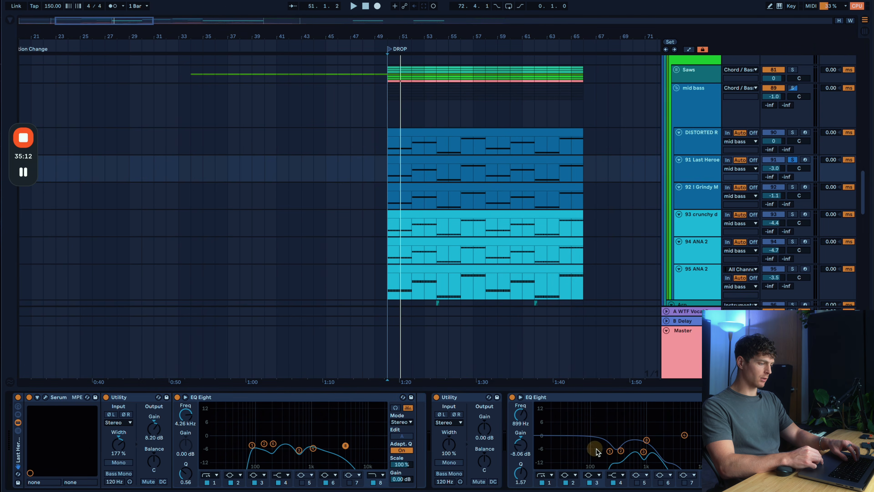
{"action": "left_click", "coordinate": [618, 461]}
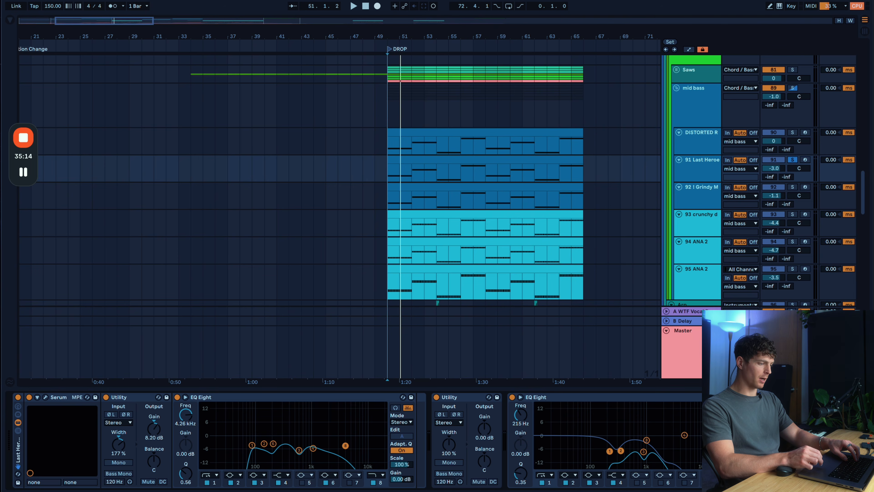
{"action": "left_click", "coordinate": [737, 436]}
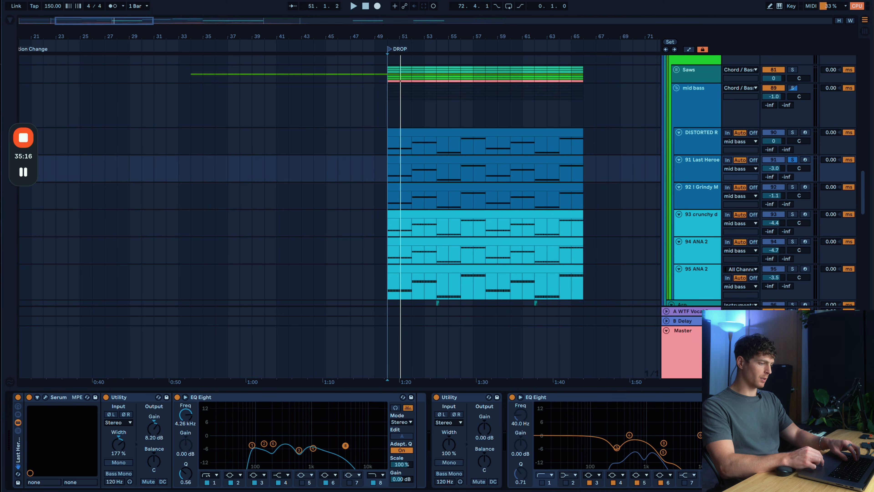
{"action": "left_click", "coordinate": [737, 436]}
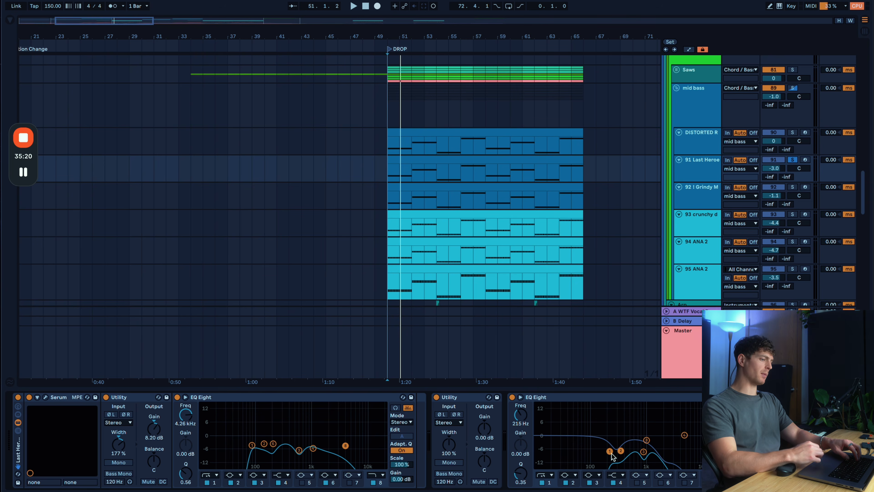
Add the 92 Grindy layer to the solo and play the drop, switching the 91 Last Heroe solo off and on
{"action": "left_click", "coordinate": [694, 202]}
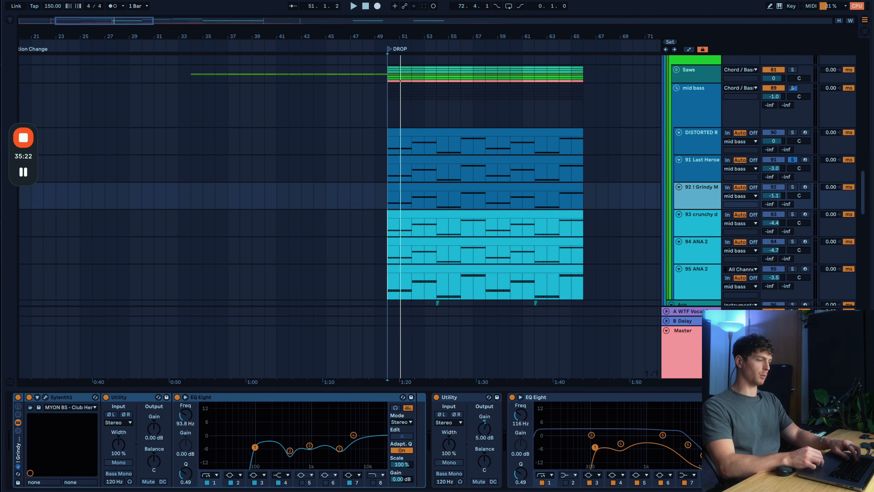
{"action": "left_click", "coordinate": [793, 187]}
{"action": "key", "text": "space"}
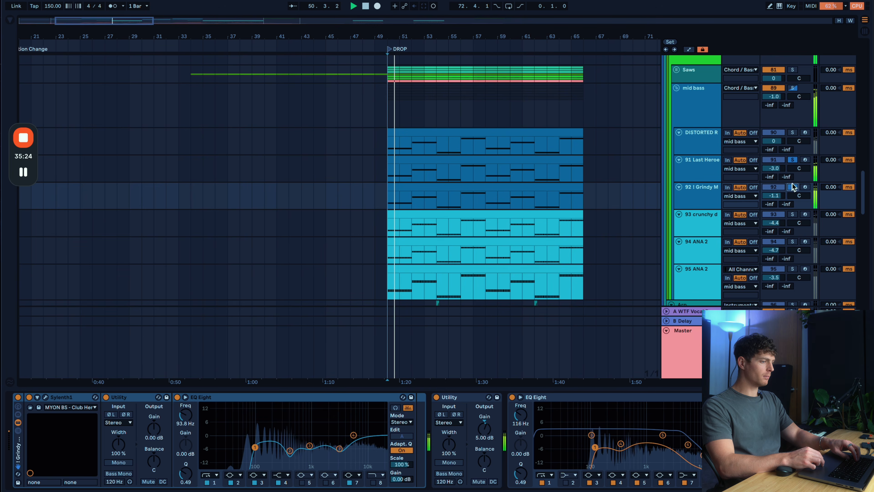
{"action": "left_click", "coordinate": [793, 160]}
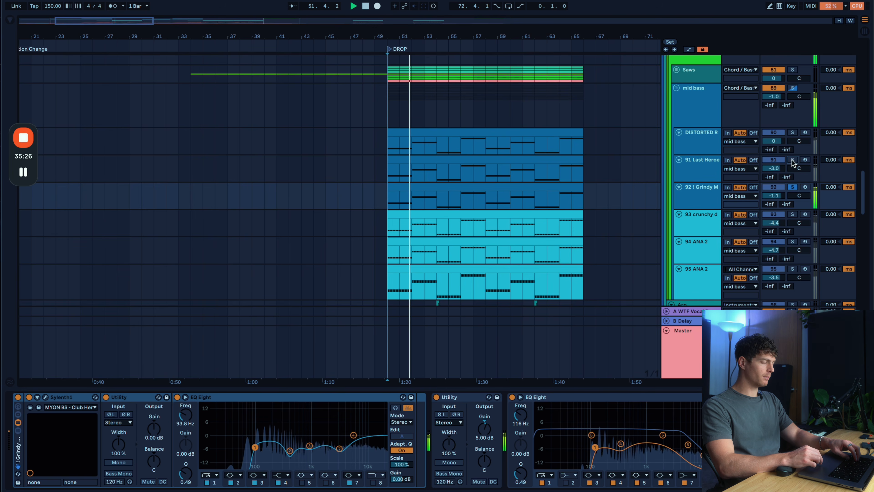
{"action": "left_click", "coordinate": [793, 160]}
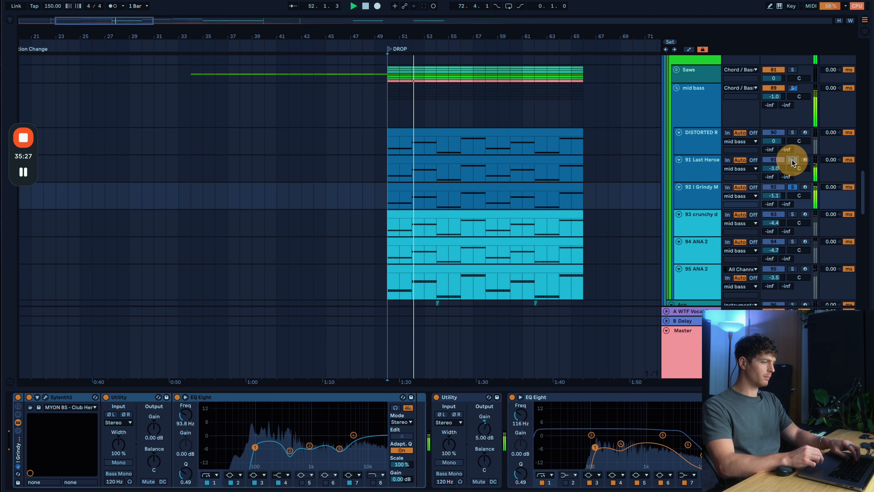
Take the 92 Grindy layer out of the solo and compare the device chains of the 91 Last Heroe and 92 Grindy layers
{"action": "left_click", "coordinate": [793, 187]}
{"action": "left_click", "coordinate": [706, 142]}
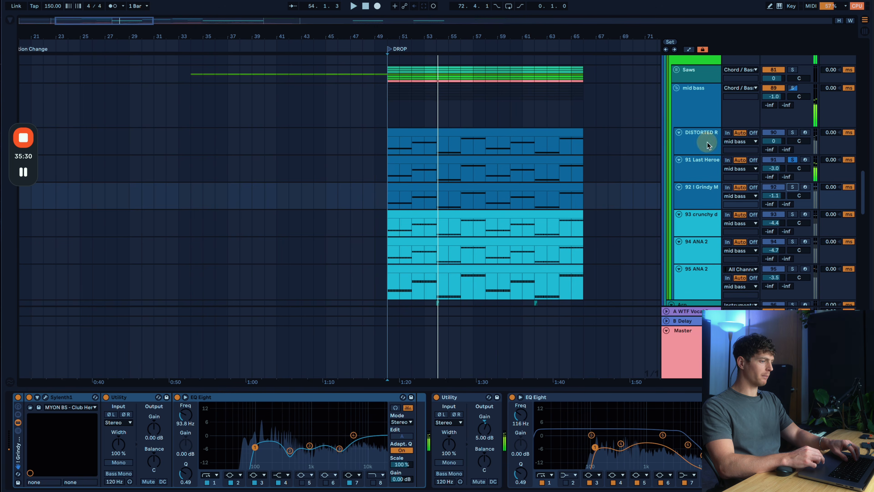
{"action": "left_click", "coordinate": [700, 172]}
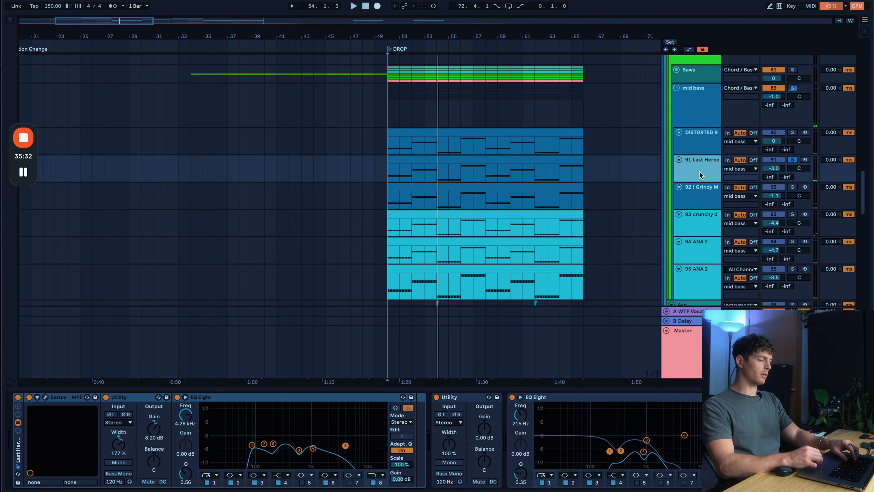
{"action": "left_click", "coordinate": [700, 200]}
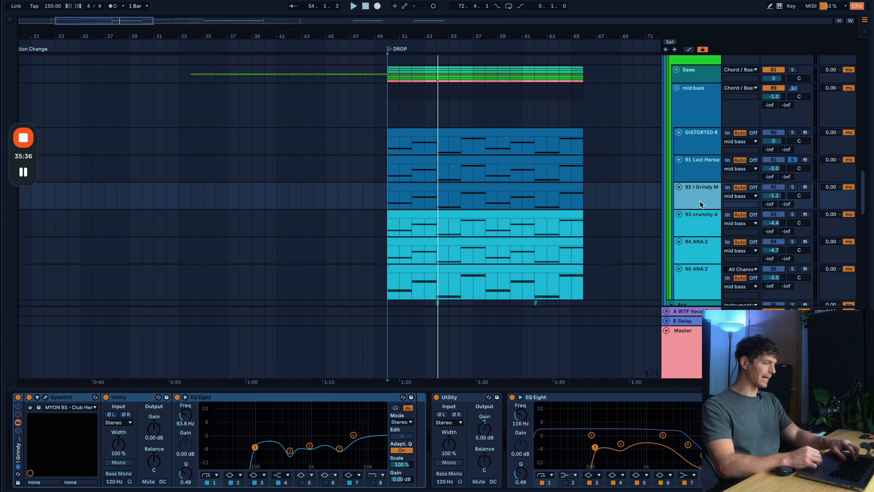
Play the drop with the DISTORTED layer soloed, adding the 91 Last Heroe and 92 Grindy layers and toggling the DISTORTED and 92 Grindy solos
{"action": "left_click", "coordinate": [708, 137]}
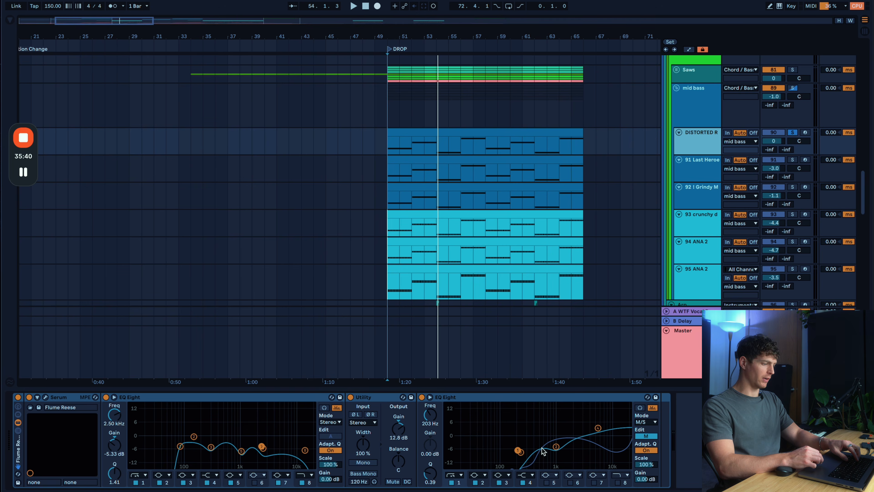
{"action": "key", "text": "space"}
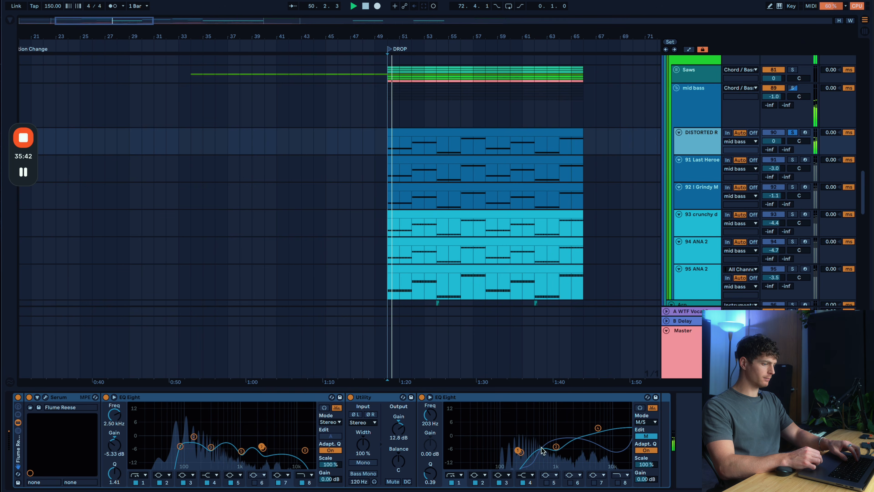
{"action": "left_click", "coordinate": [698, 199]}
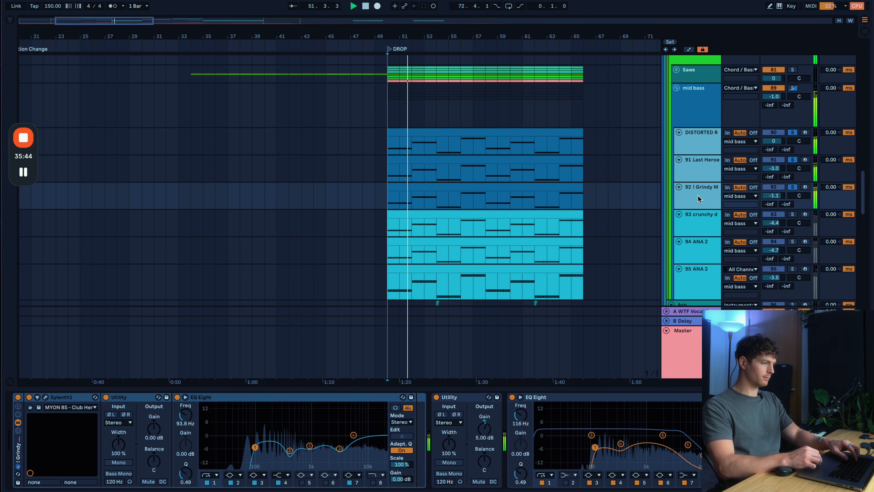
{"action": "left_click", "coordinate": [742, 156]}
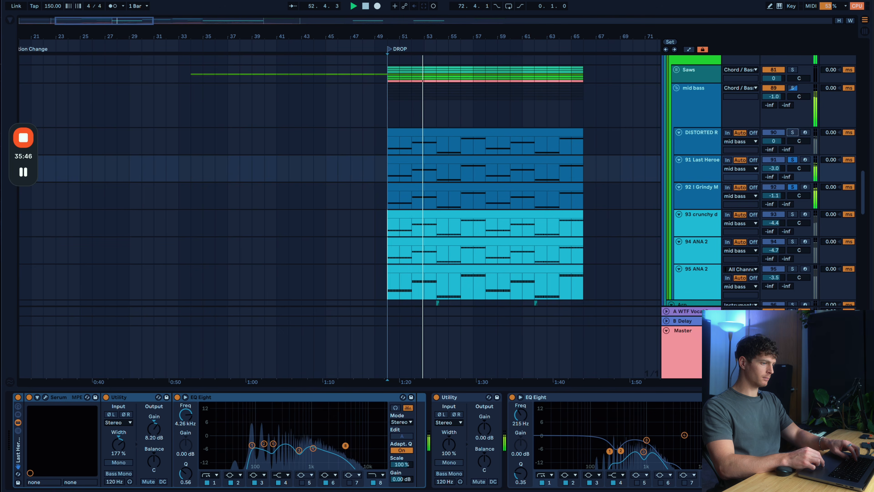
{"action": "left_click", "coordinate": [796, 134]}
{"action": "left_click", "coordinate": [794, 187]}
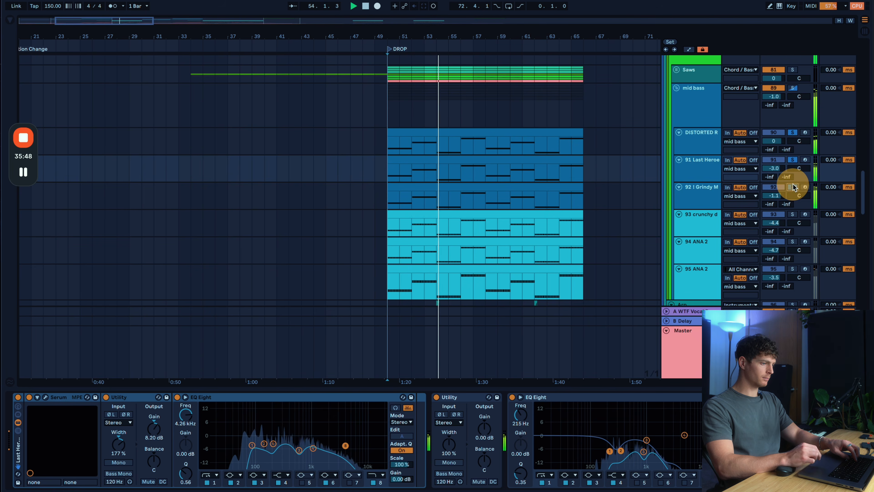
{"action": "left_click", "coordinate": [715, 149]}
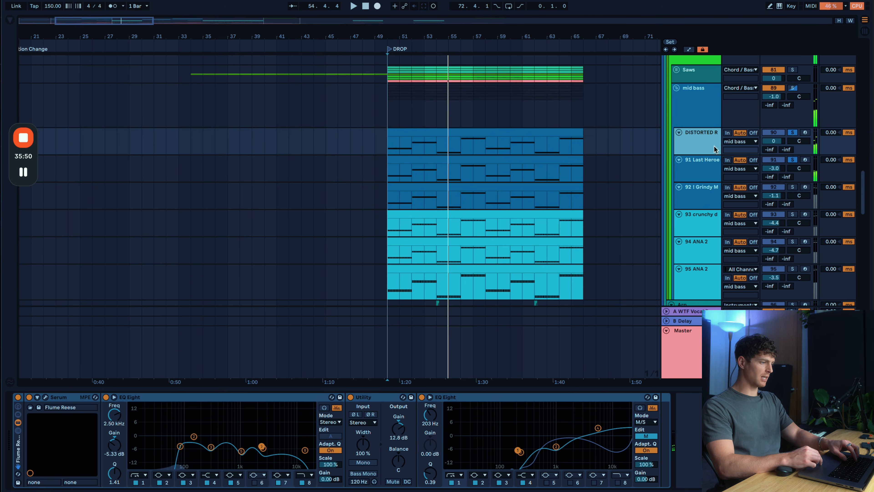
{"action": "left_click", "coordinate": [527, 136]}
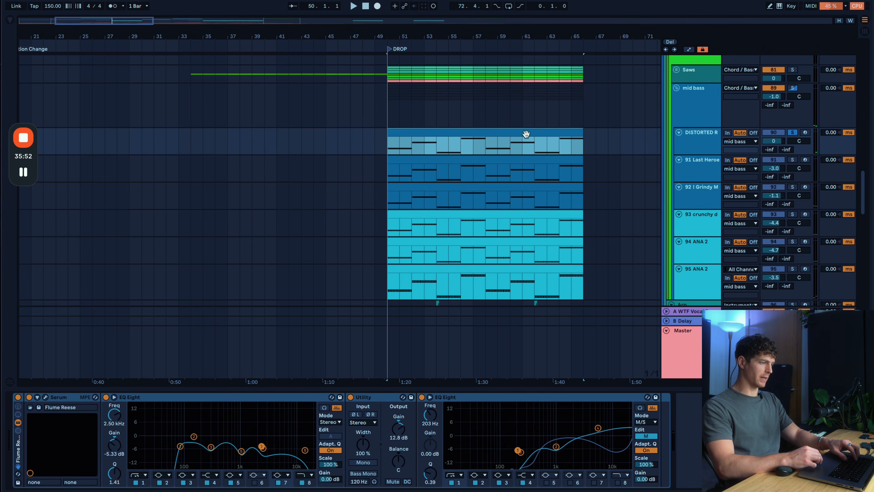
Play the whole mid bass group in solo and mute the 95 ANA 2, 91 Last Heroe and 92 Grindy layers one by one
{"action": "left_click", "coordinate": [700, 114]}
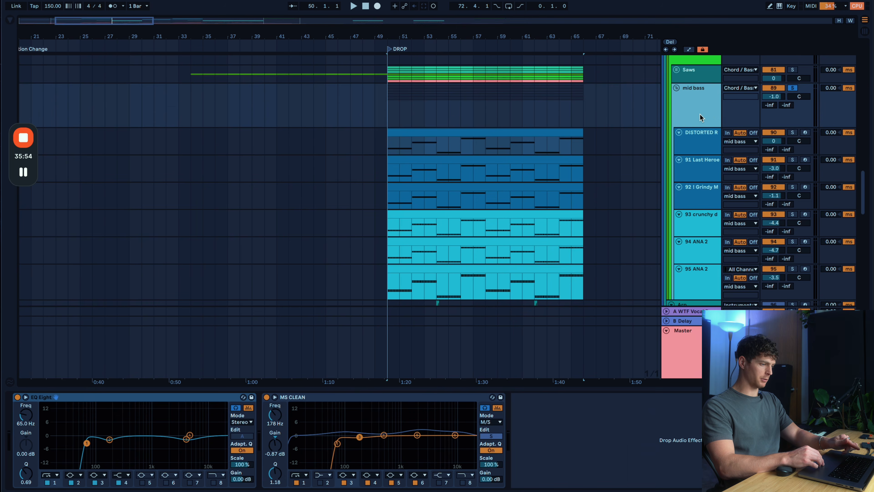
{"action": "scroll", "coordinate": [700, 119], "scroll_direction": "down", "scroll_amount": 1}
{"action": "key", "text": "space"}
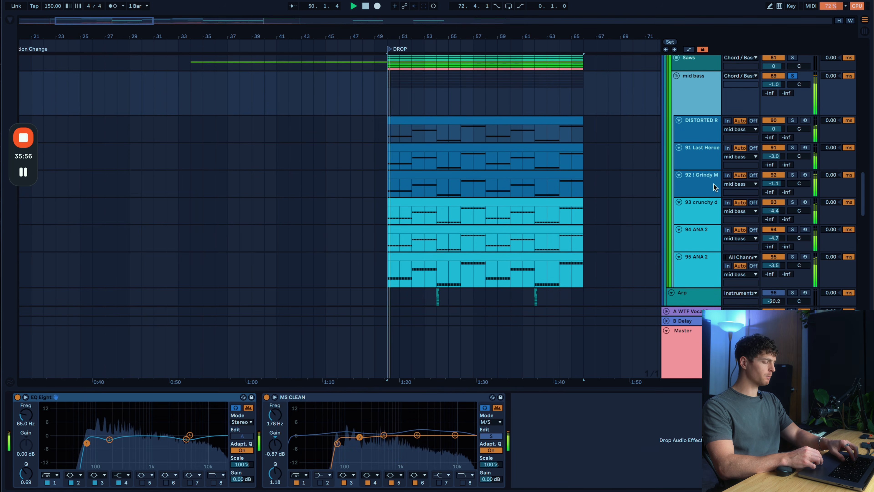
{"action": "left_click", "coordinate": [708, 256]}
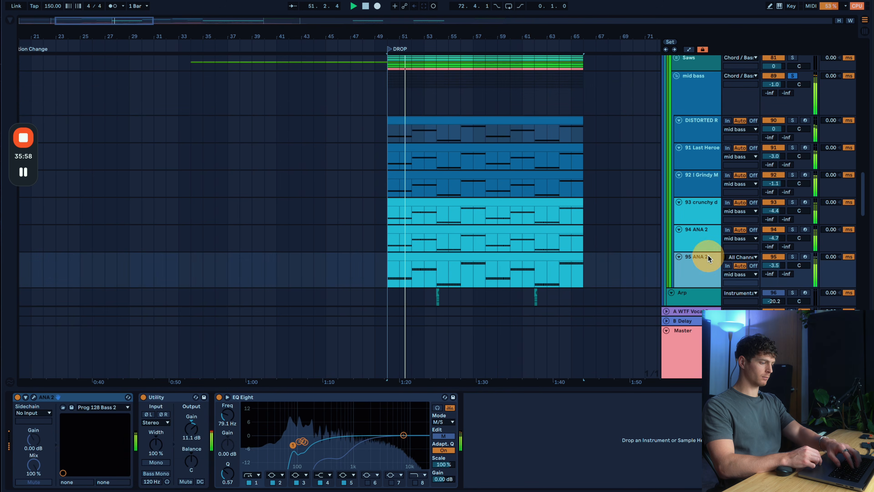
{"action": "left_click", "coordinate": [698, 157]}
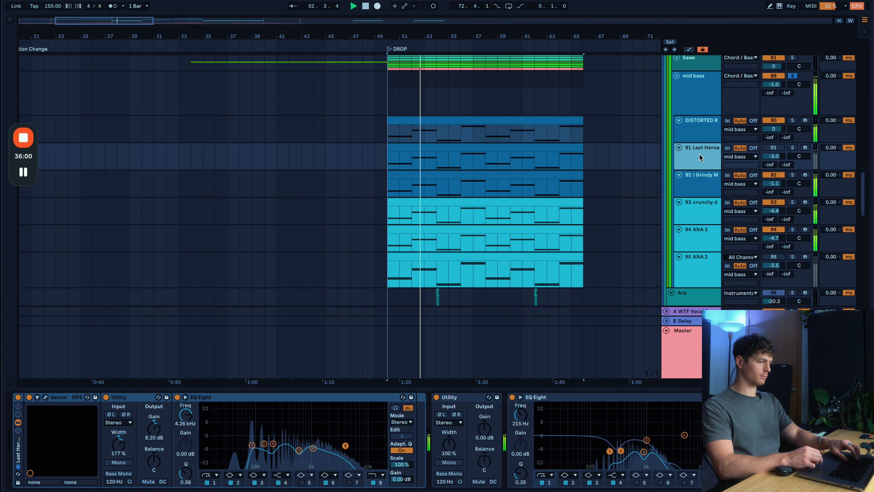
{"action": "left_click", "coordinate": [697, 179]}
{"action": "key", "text": "0"}
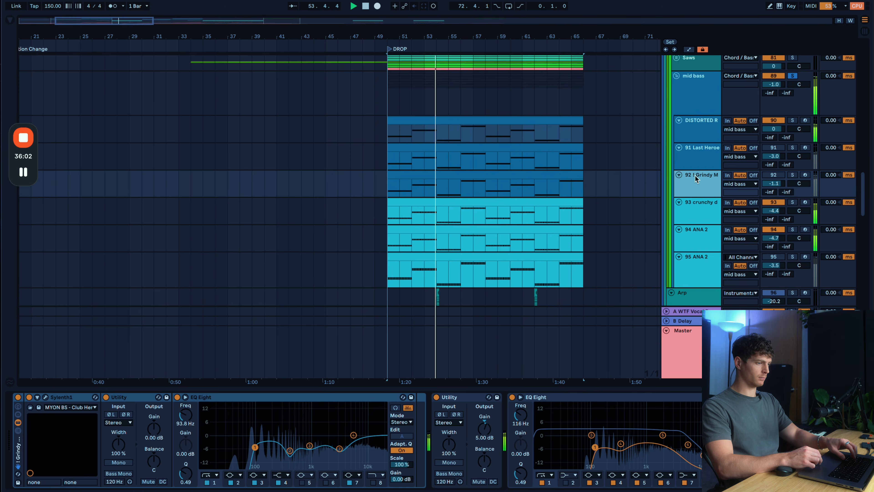
Unmute the 91 Last Heroe, 92 Grindy and 95 ANA 2 layers and solo them together
{"action": "left_click", "coordinate": [701, 162]}
{"action": "left_click", "coordinate": [698, 182]}
{"action": "left_click", "coordinate": [692, 260]}
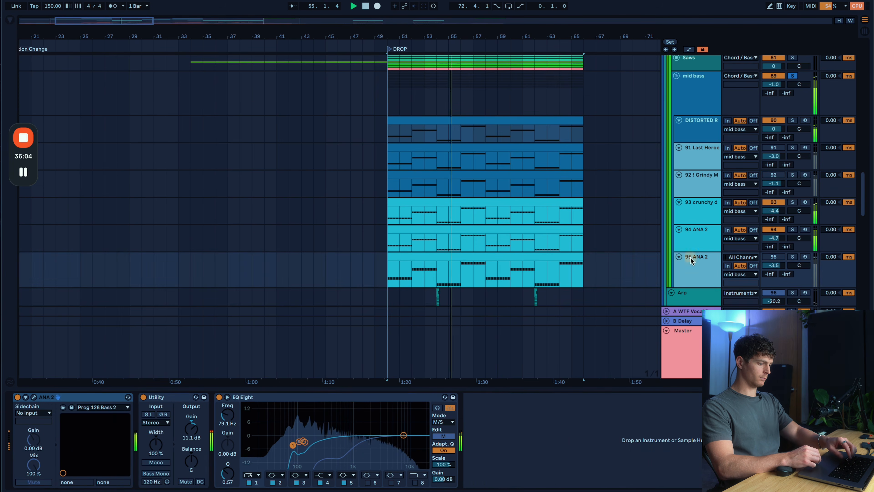
{"action": "left_click", "coordinate": [774, 257]}
Solo the DISTORTED, 93 crunchy and 94 ANA 2 layers together and play the drop from its start
{"action": "left_click", "coordinate": [695, 233]}
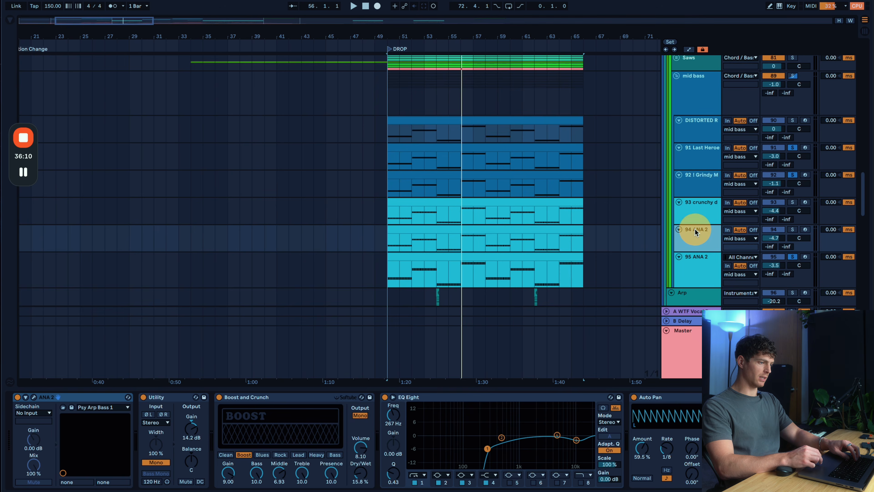
{"action": "left_click", "coordinate": [699, 210]}
{"action": "left_click", "coordinate": [710, 124]}
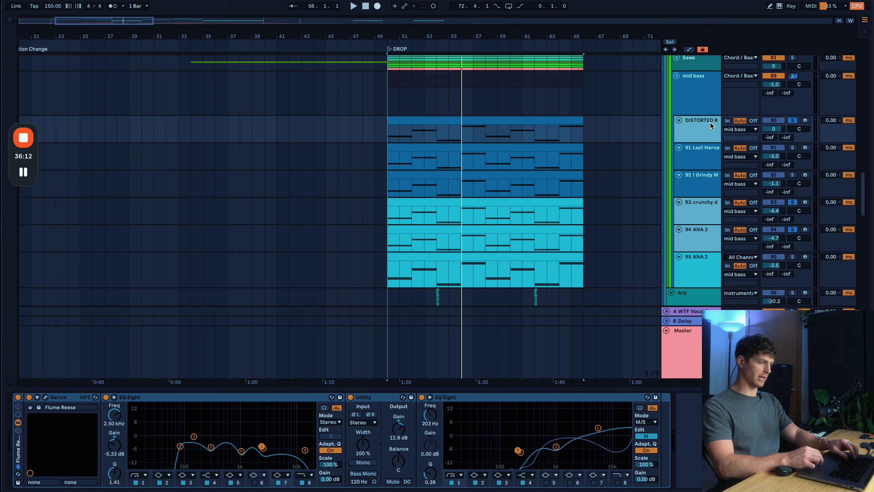
{"action": "key", "text": "space"}
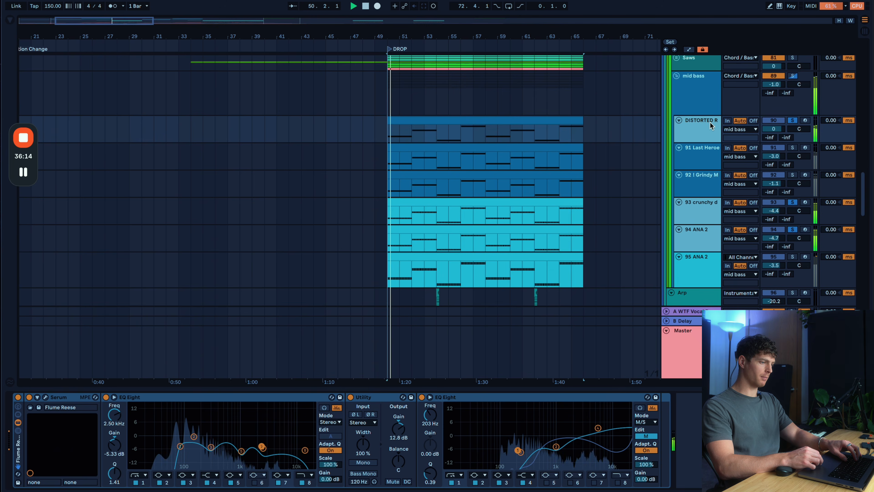
Switch the solo to the 91 Last Heroe, 92 Grindy and 95 ANA 2 layers during playback, then return it to the mid bass group
{"action": "left_click", "coordinate": [699, 166]}
{"action": "left_click", "coordinate": [702, 186]}
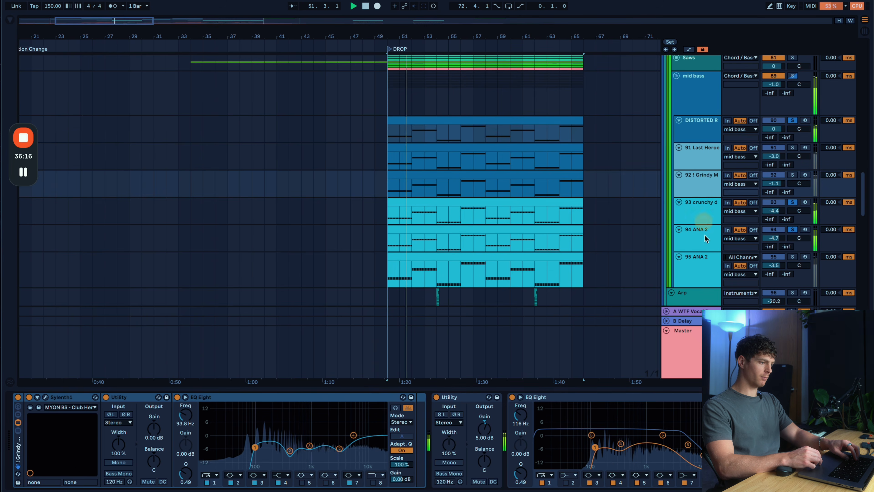
{"action": "left_click", "coordinate": [699, 273]}
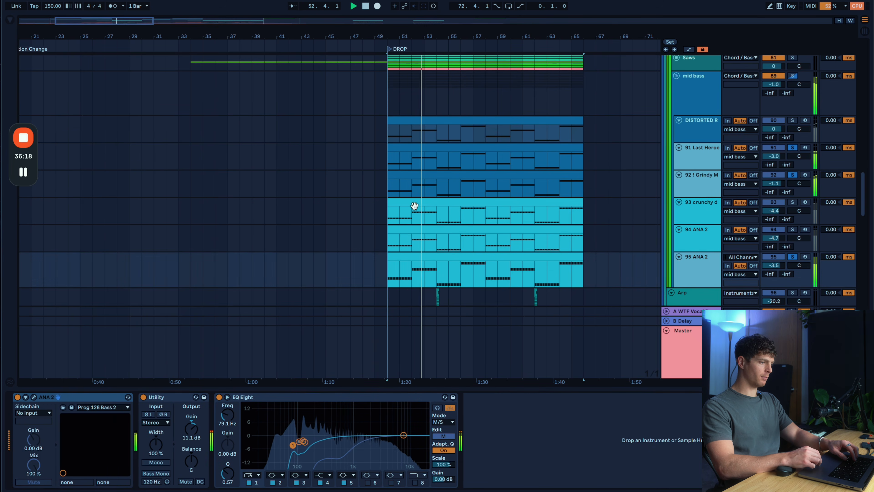
{"action": "left_click", "coordinate": [718, 100]}
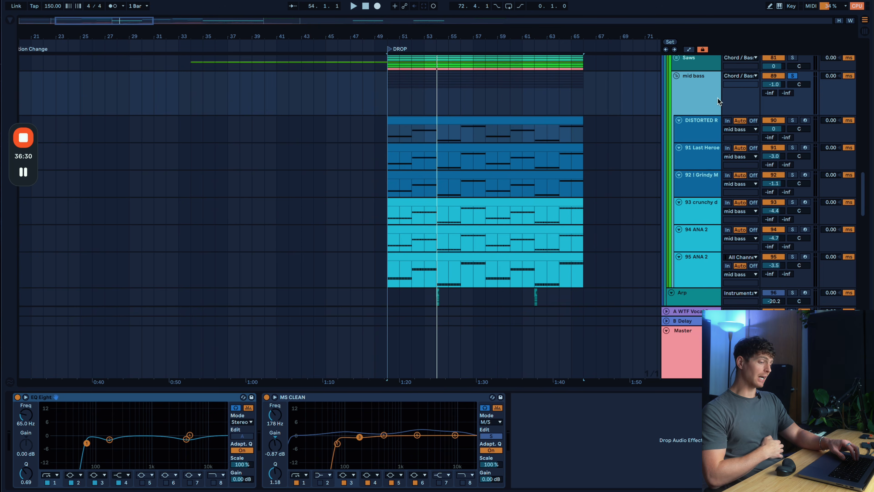
Solo the 93 crunchy layer and review its device chain from the DUNE3 synth through saturation, Multiband Dynamics, Erosion and EQ Eight
{"action": "left_click", "coordinate": [687, 204]}
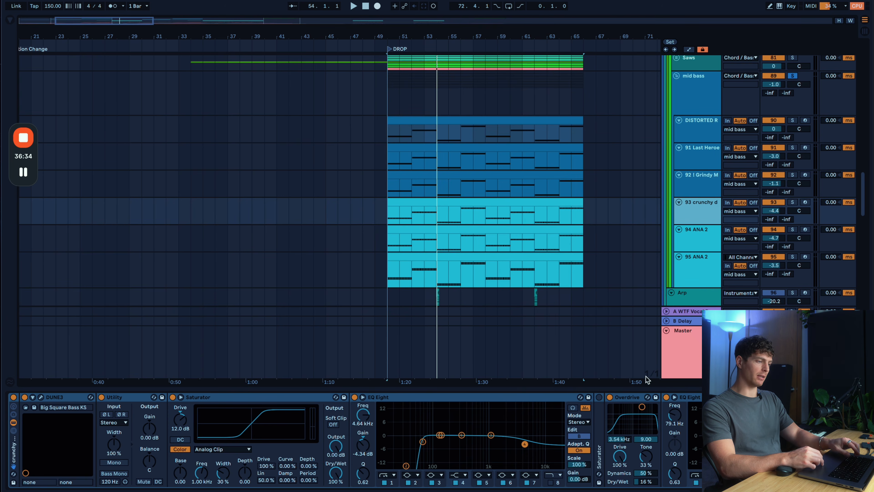
{"action": "key", "text": "s"}
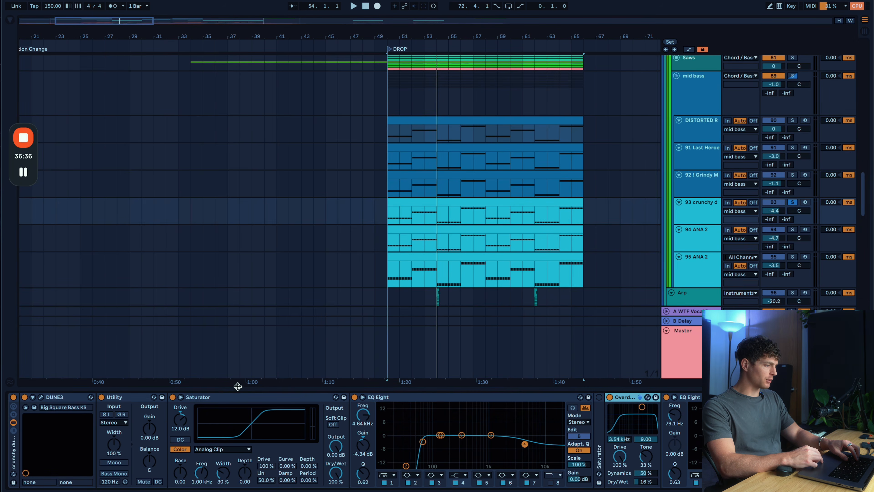
{"action": "scroll", "coordinate": [653, 416], "scroll_direction": "right", "scroll_amount": 10}
{"action": "scroll", "coordinate": [485, 444], "scroll_direction": "right", "scroll_amount": 12}
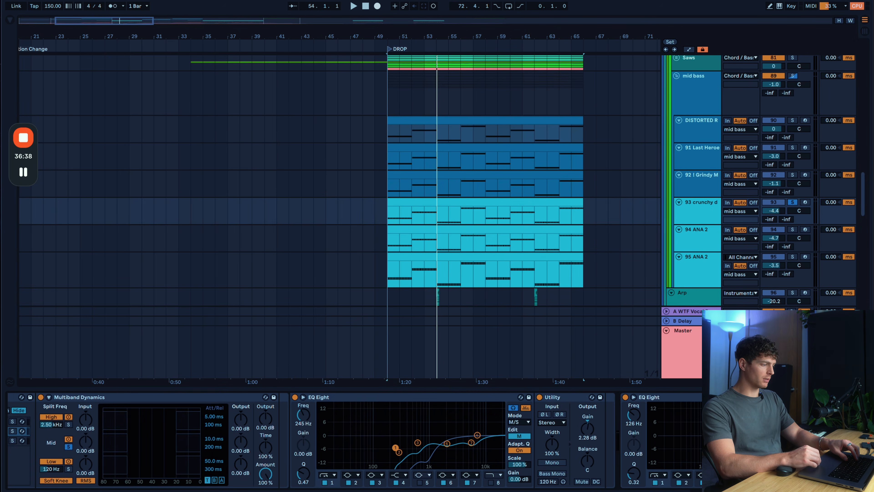
{"action": "scroll", "coordinate": [277, 399], "scroll_direction": "left", "scroll_amount": 7}
{"action": "scroll", "coordinate": [194, 423], "scroll_direction": "right", "scroll_amount": 10}
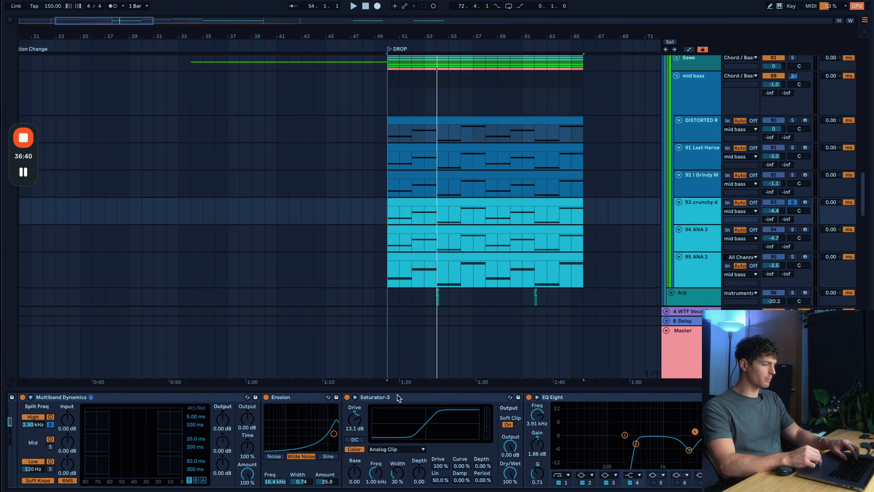
Play the soloed 93 crunchy layer and compare its M/S EQ Eight bypassed and active
{"action": "left_click", "coordinate": [706, 216]}
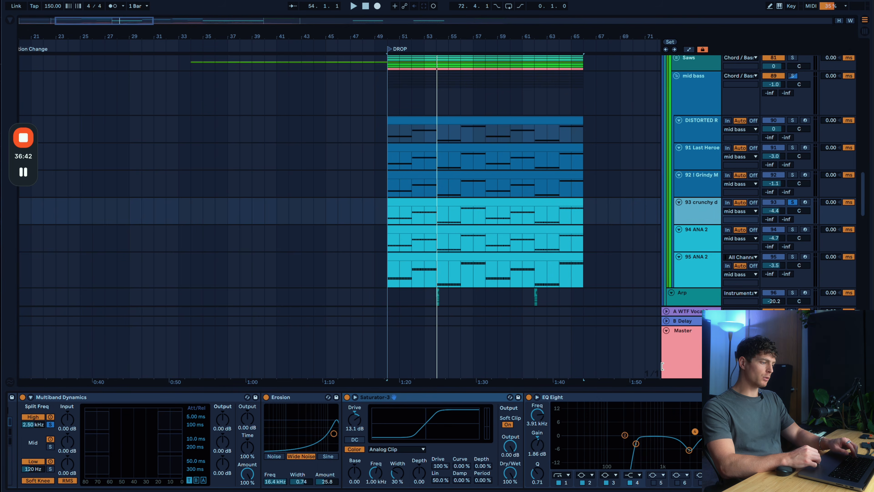
{"action": "scroll", "coordinate": [591, 431], "scroll_direction": "right", "scroll_amount": 15}
{"action": "key", "text": "space"}
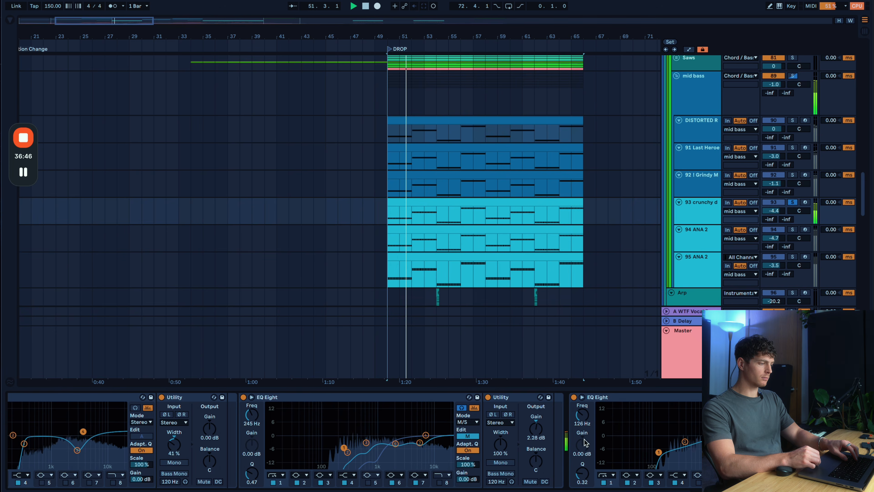
{"action": "left_click", "coordinate": [404, 396]}
{"action": "key", "text": "0"}
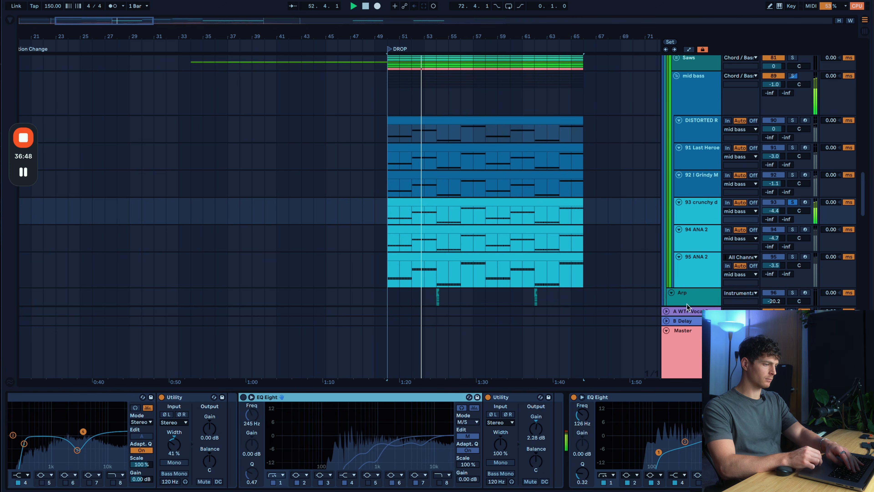
{"action": "key", "text": "0"}
Move the solo to the 95 ANA 2 layer, listen to it briefly and select its clip
{"action": "left_click", "coordinate": [705, 270]}
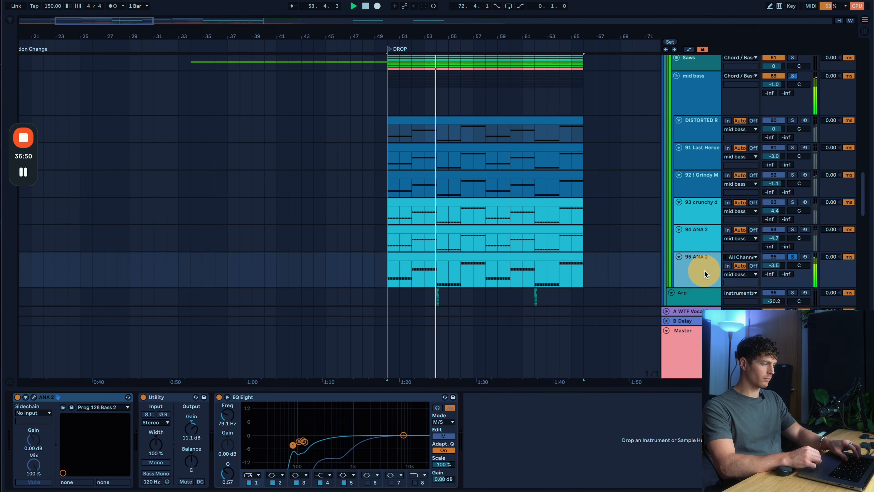
{"action": "key", "text": "space"}
{"action": "left_click", "coordinate": [461, 255]}
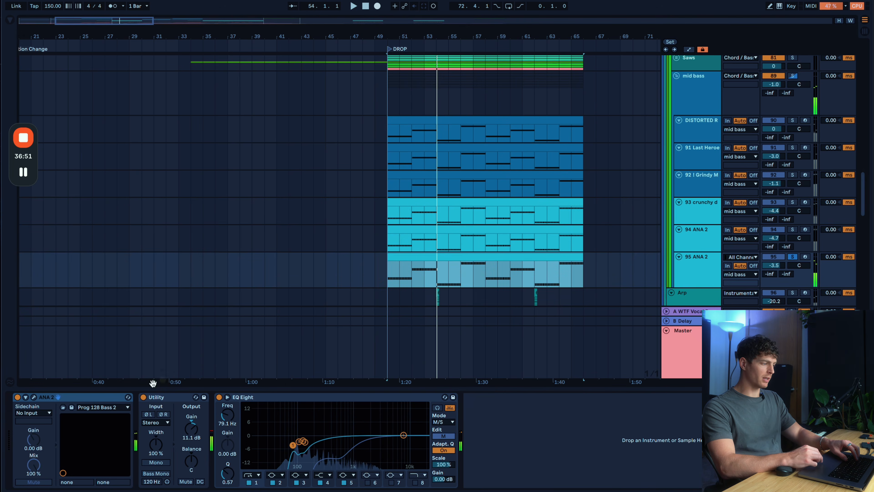
Examine the ANA 2 synth patch of the 95 ANA 2 layer, close its window and show the side curve of the layer's EQ Eight
{"action": "left_click", "coordinate": [34, 400]}
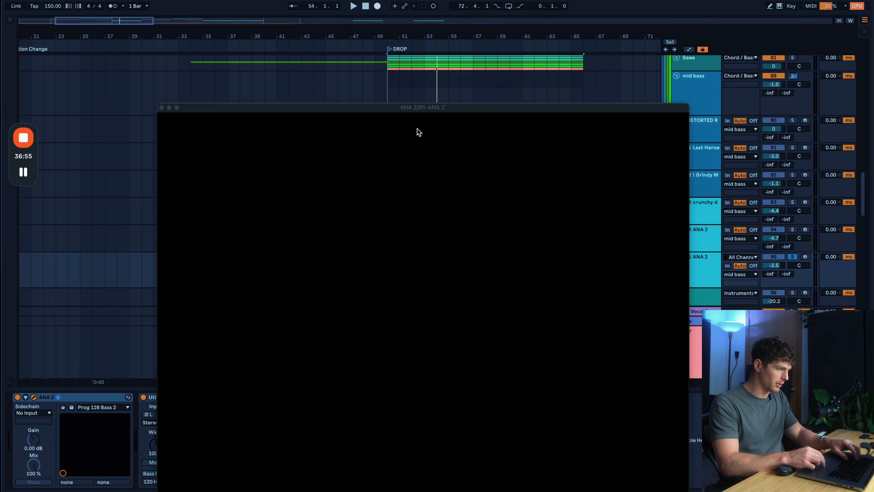
{"action": "left_click_drag", "start_coordinate": [419, 107], "coordinate": [422, 0]}
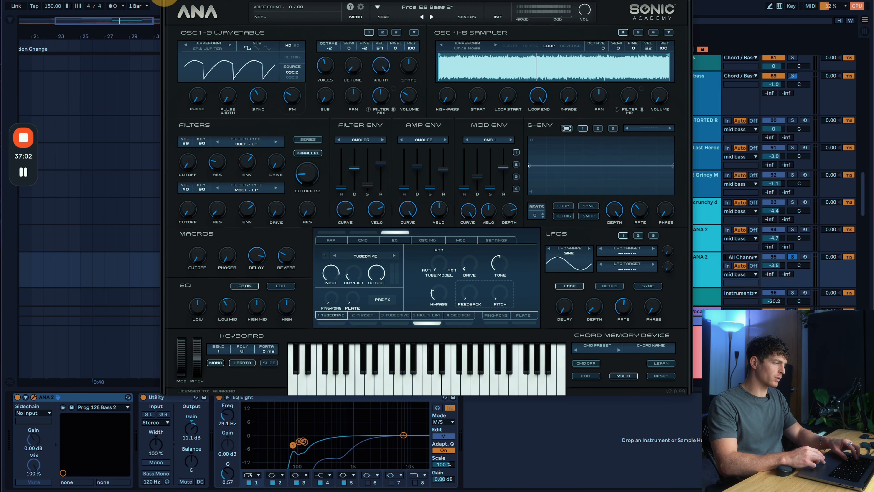
{"action": "left_click", "coordinate": [167, 0]}
{"action": "left_click", "coordinate": [513, 255]}
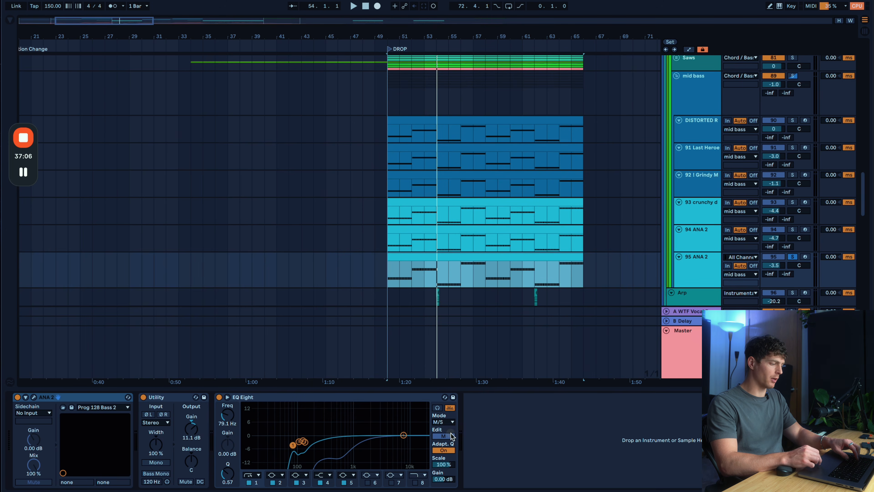
{"action": "left_click", "coordinate": [452, 436]}
{"action": "left_click", "coordinate": [366, 469]}
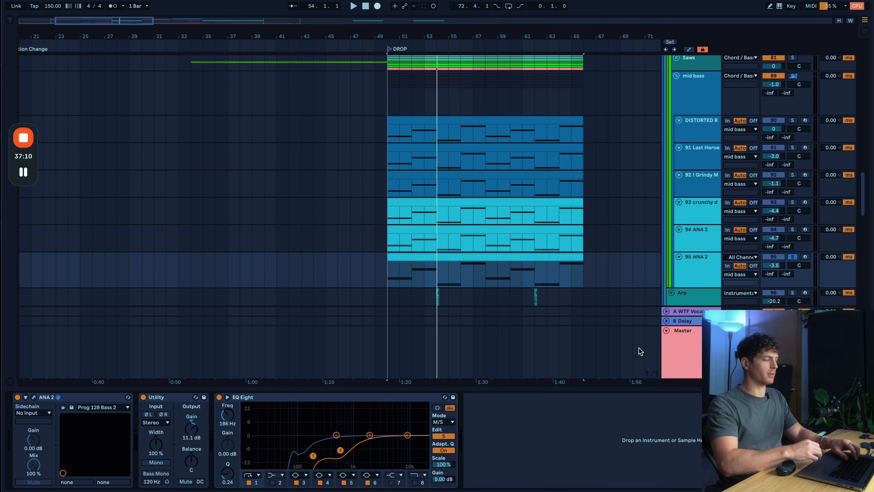
Fold the mid bass group and play the soloed SUB AUDIO track from the start of the drop
{"action": "left_click", "coordinate": [695, 102]}
{"action": "left_click", "coordinate": [677, 76]}
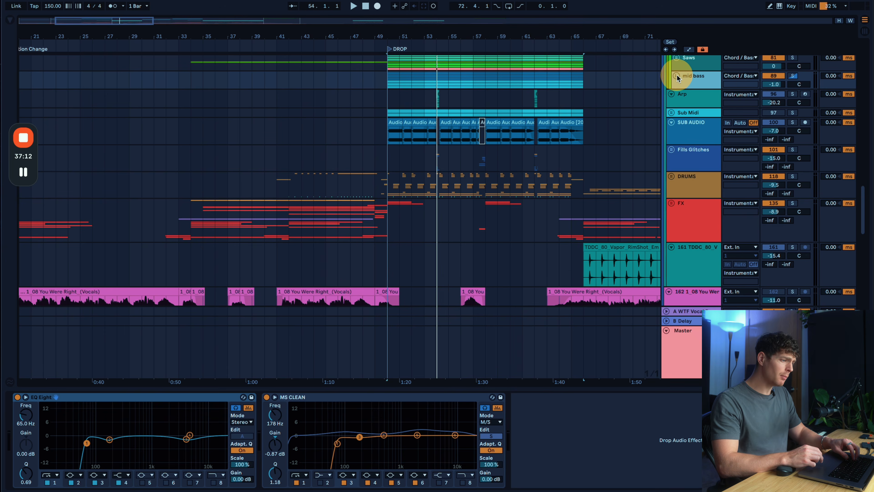
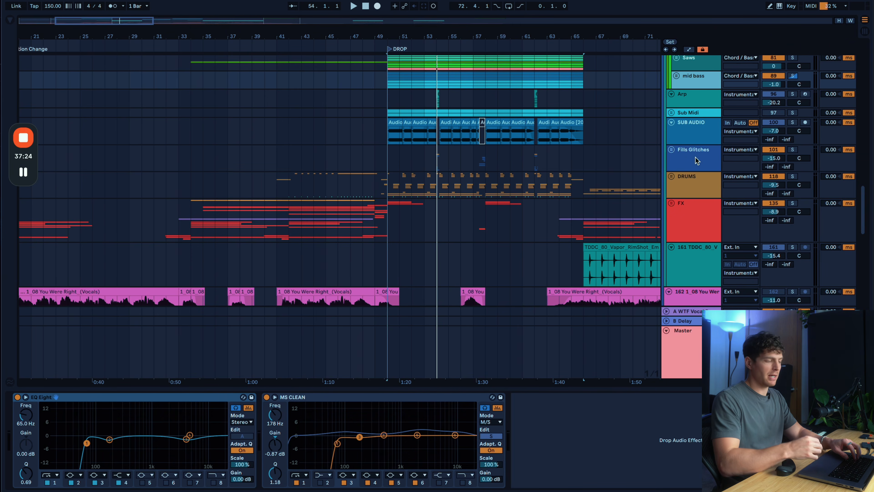
{"action": "left_click", "coordinate": [702, 109]}
{"action": "left_click", "coordinate": [690, 128]}
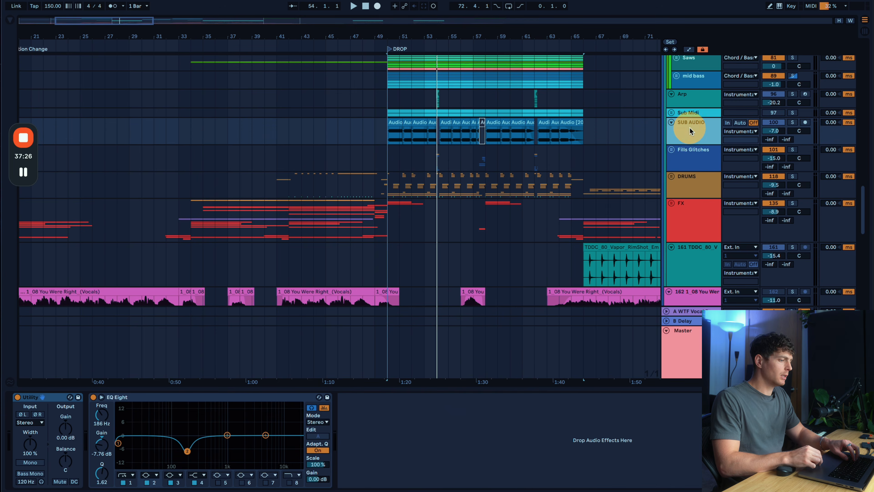
{"action": "scroll", "coordinate": [419, 152], "scroll_direction": "up", "scroll_amount": 5}
{"action": "left_click", "coordinate": [306, 131]}
{"action": "key", "text": "space"}
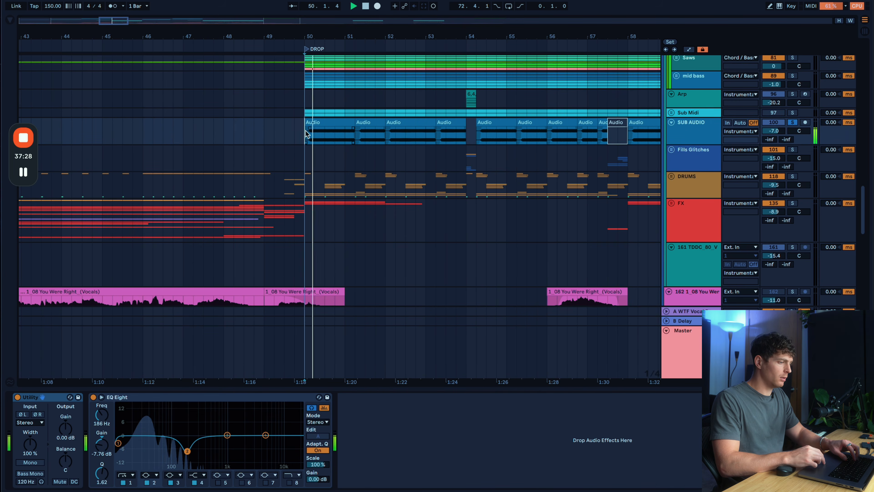
Enlarge the SUB AUDIO track, unfold the DRUMS group and select the first Kick 2 (Glue) clip of the drop
{"action": "left_click_drag", "start_coordinate": [710, 144], "coordinate": [697, 193]}
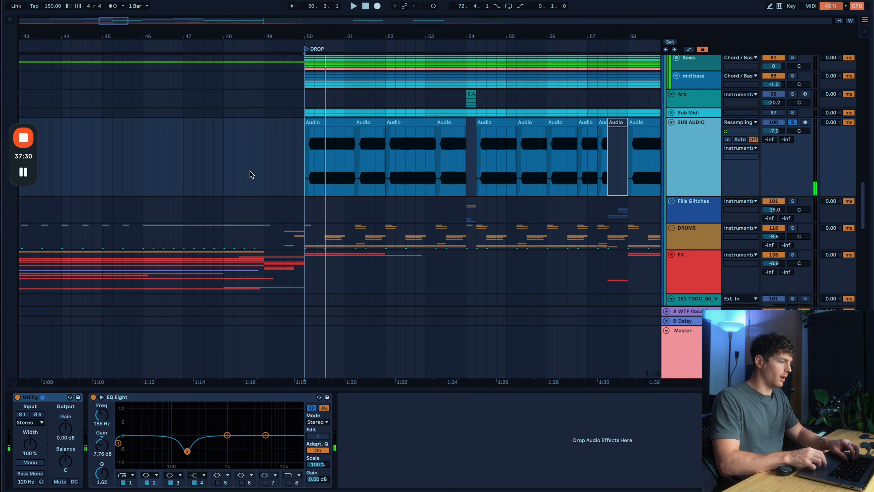
{"action": "scroll", "coordinate": [250, 172], "scroll_direction": "up", "scroll_amount": 5}
{"action": "left_click", "coordinate": [671, 236]}
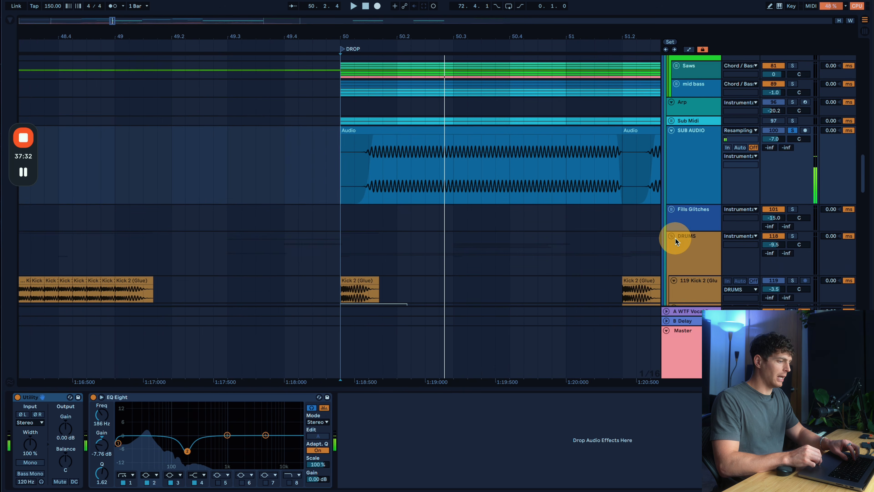
{"action": "scroll", "coordinate": [379, 220], "scroll_direction": "down", "scroll_amount": 2}
{"action": "key", "text": "space"}
{"action": "left_click", "coordinate": [303, 247]}
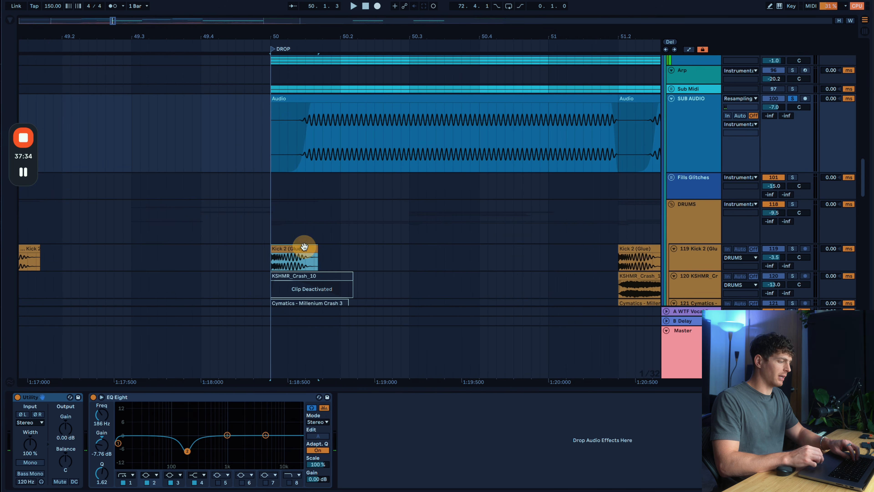
Repeatedly overlay the drop's first Kick 2 (Glue) clip on the start of SUB AUDIO to compare waveforms, undoing each copy
{"action": "left_click_drag", "start_coordinate": [303, 247], "coordinate": [300, 149]}
{"action": "key", "text": "super+z"}
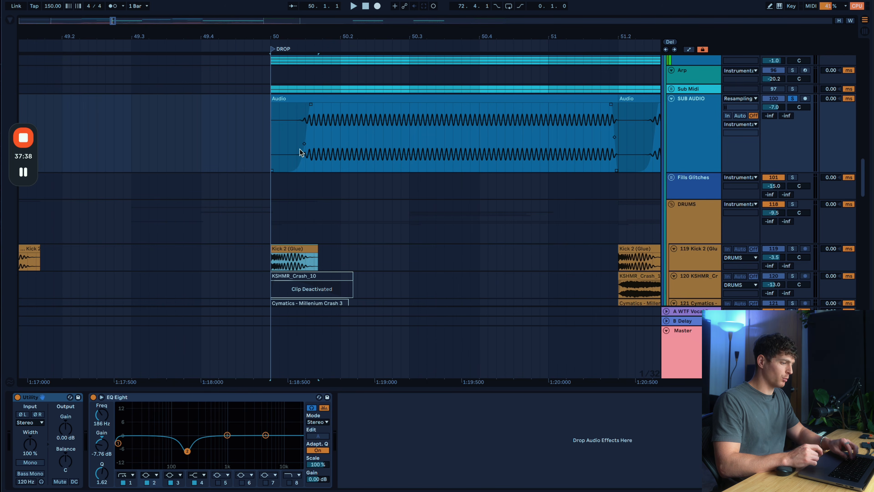
{"action": "left_click_drag", "start_coordinate": [293, 249], "coordinate": [291, 136]}
{"action": "key", "text": "super+z"}
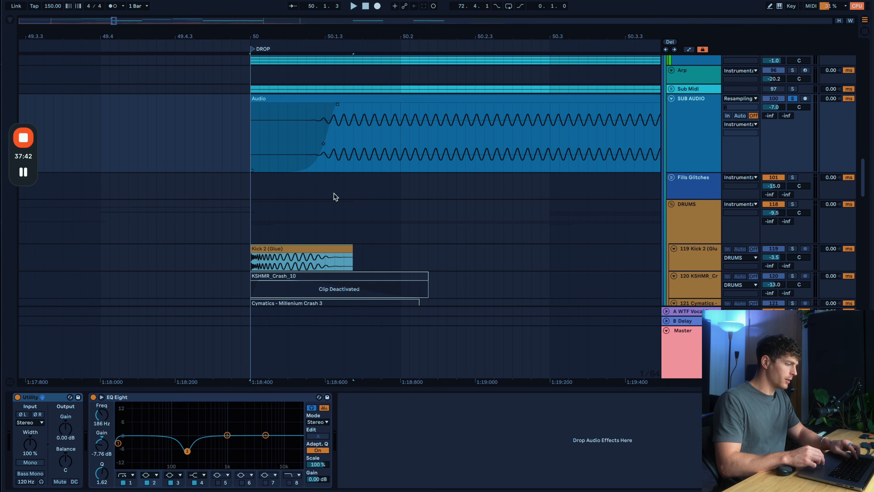
{"action": "left_click_drag", "start_coordinate": [331, 249], "coordinate": [329, 165]}
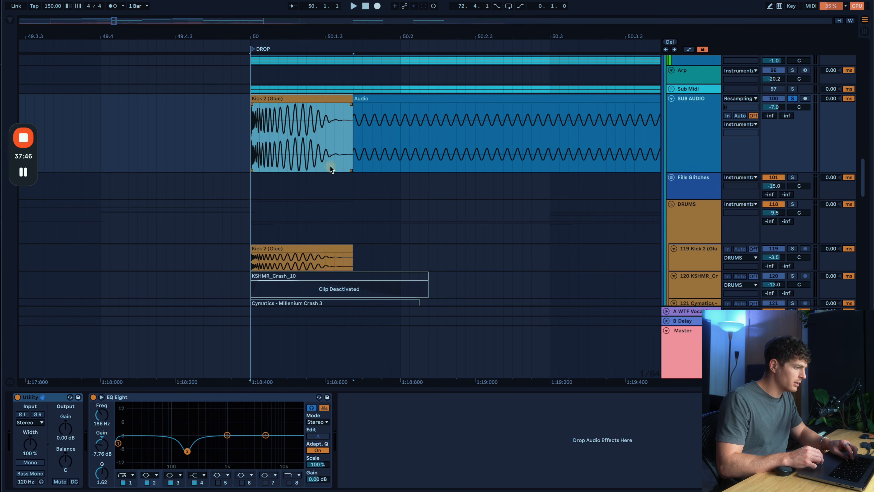
{"action": "key", "text": "super+z"}
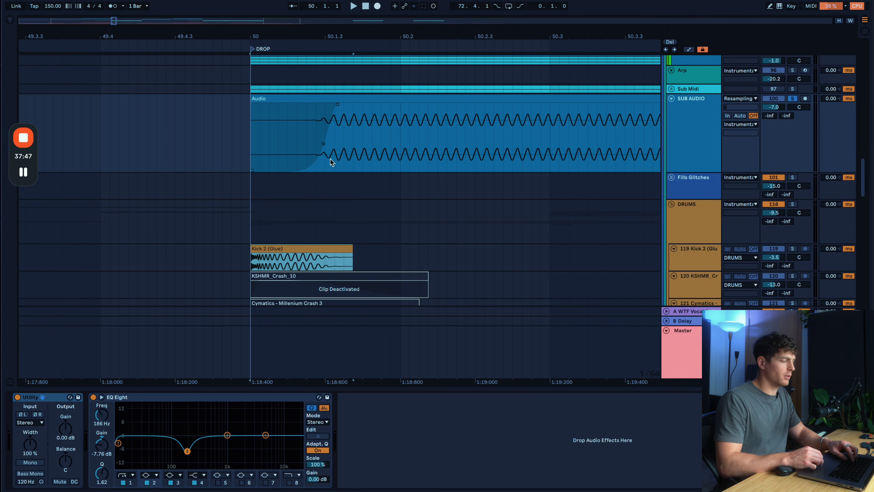
Shorten the fade-in at the start of the drop's first SUB AUDIO clip and undo the change
{"action": "scroll", "coordinate": [333, 135], "scroll_direction": "up", "scroll_amount": 1}
{"action": "left_click_drag", "start_coordinate": [336, 108], "coordinate": [244, 94]}
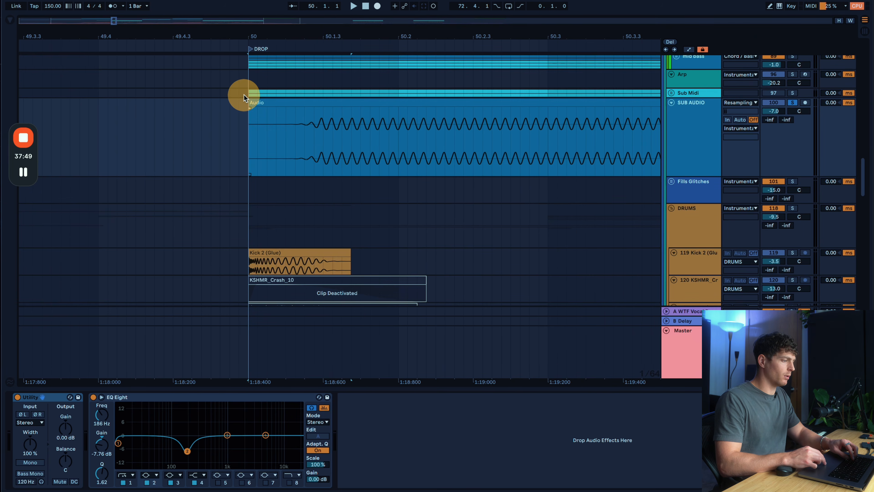
{"action": "key", "text": "super+z"}
Solo the 119 Kick 2 track together with SUB AUDIO and play them from the start of the drop
{"action": "mouse_move", "coordinate": [324, 252]}
{"action": "left_mouse_down"}
{"action": "mouse_move", "coordinate": [330, 149]}
{"action": "mouse_move", "coordinate": [317, 249]}
{"action": "mouse_move", "coordinate": [324, 257]}
{"action": "left_mouse_up"}
{"action": "scroll", "coordinate": [323, 257], "scroll_direction": "down", "scroll_amount": 3}
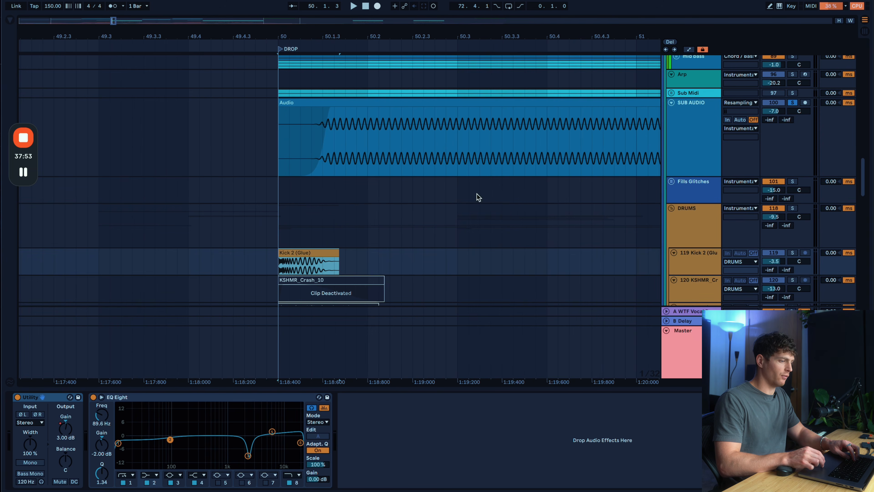
{"action": "left_click", "coordinate": [794, 256]}
{"action": "key", "text": "space"}
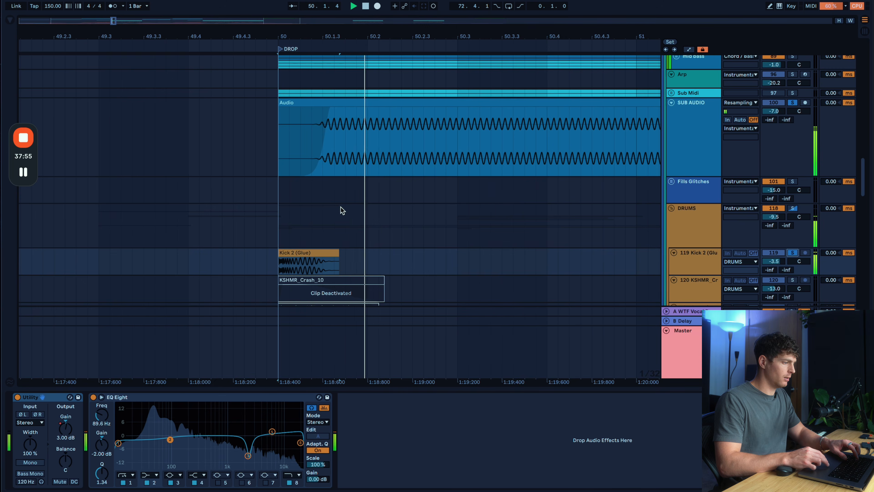
{"action": "scroll", "coordinate": [341, 208], "scroll_direction": "down", "scroll_amount": 3}
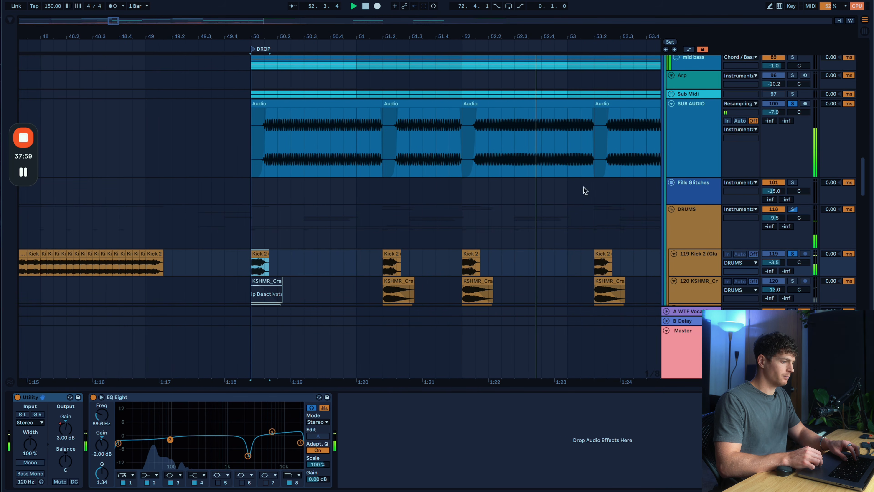
Solo only the SUB AUDIO track and play it from just before the drop while viewing its EQ Eight
{"action": "left_click", "coordinate": [682, 152]}
{"action": "key", "text": "s"}
{"action": "left_click", "coordinate": [261, 137]}
{"action": "left_click", "coordinate": [241, 139]}
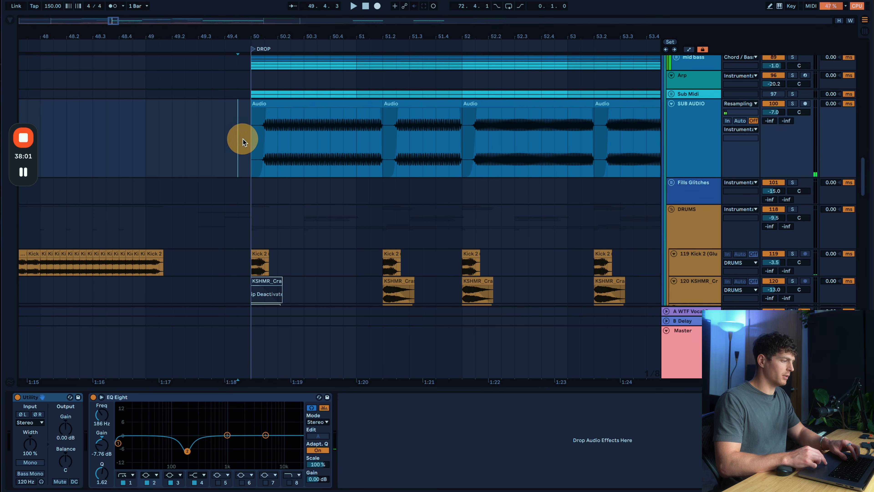
{"action": "key", "text": "s"}
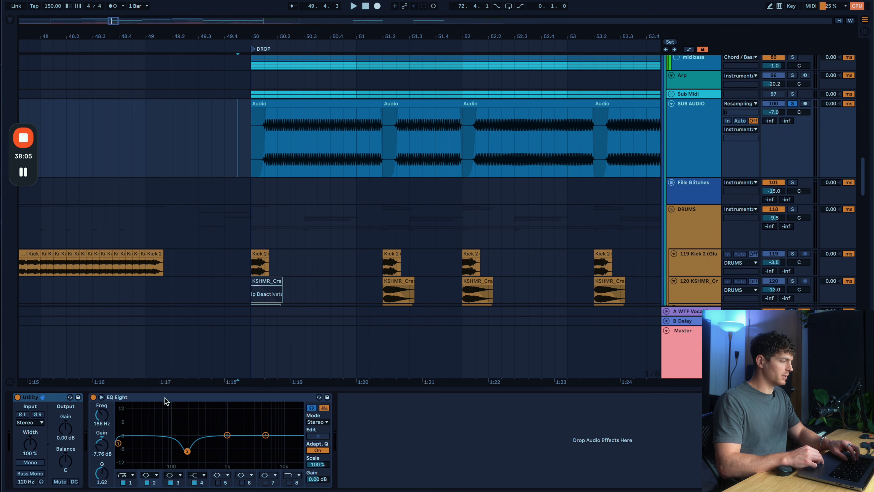
{"action": "key", "text": "space"}
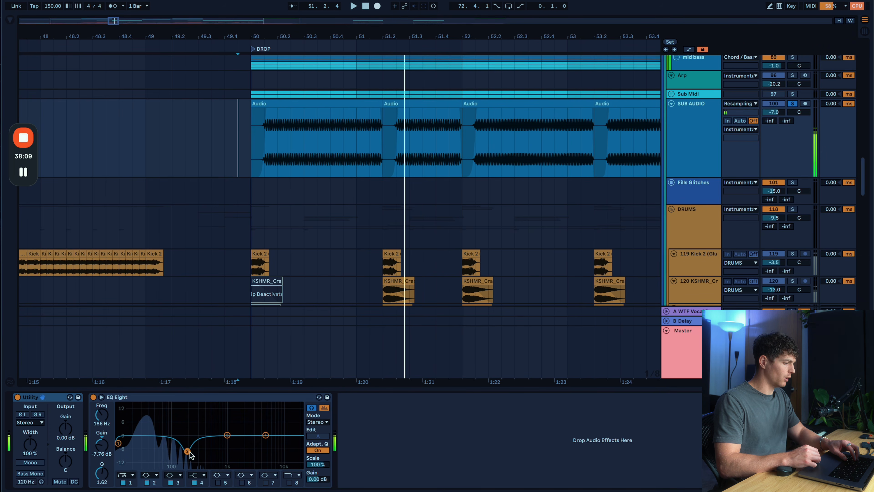
Select the Sub Midi group and unfold it to show its two MIDI sub layers above SUB AUDIO
{"action": "scroll", "coordinate": [674, 236], "scroll_direction": "up", "scroll_amount": 5}
{"action": "left_click", "coordinate": [678, 243]}
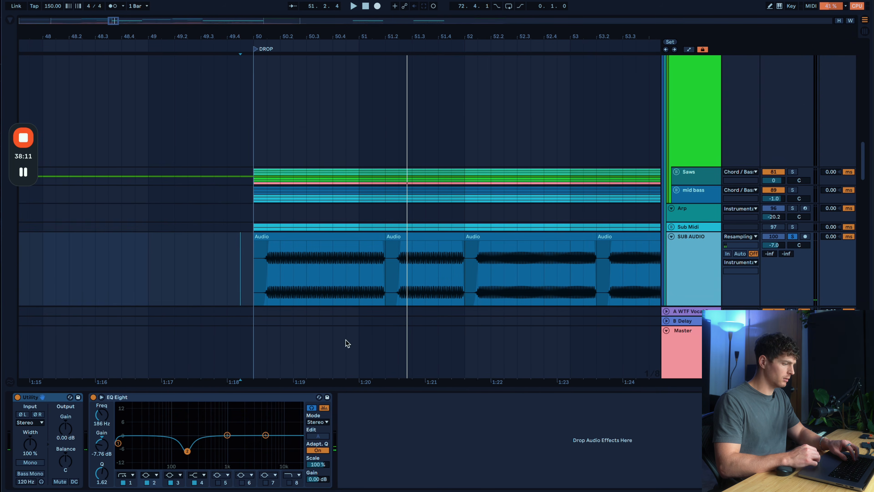
{"action": "left_click", "coordinate": [667, 228]}
{"action": "scroll", "coordinate": [666, 228], "scroll_direction": "down", "scroll_amount": 4}
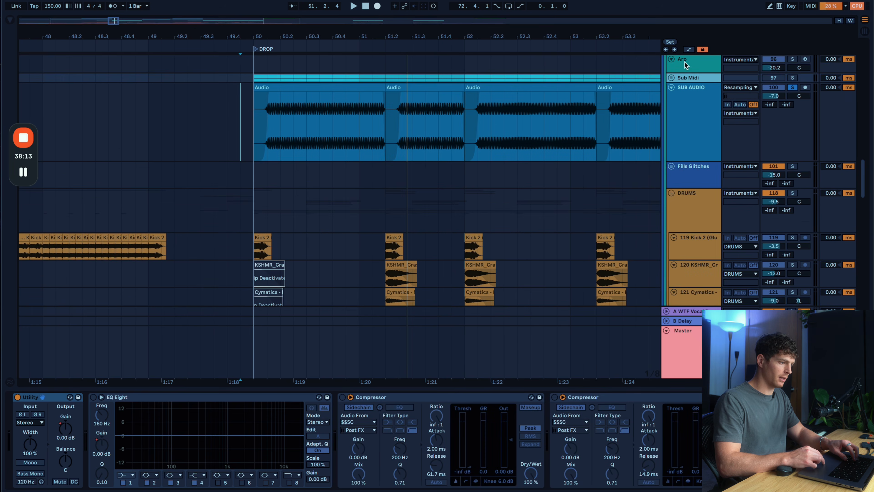
{"action": "left_click", "coordinate": [675, 78]}
{"action": "scroll", "coordinate": [513, 137], "scroll_direction": "down", "scroll_amount": 5}
{"action": "scroll", "coordinate": [512, 137], "scroll_direction": "right", "scroll_amount": 1}
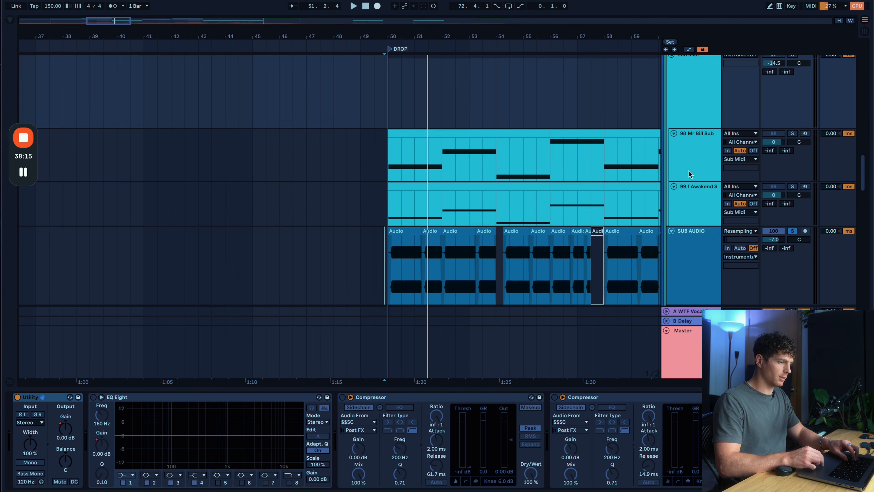
Fold the 98 Mr Bill Sub layer, then solo the 99 ! Awakend Sub layer and play it from the drop
{"action": "left_click", "coordinate": [674, 133]}
{"action": "left_click", "coordinate": [696, 150]}
{"action": "key", "text": "s"}
{"action": "key", "text": "space"}
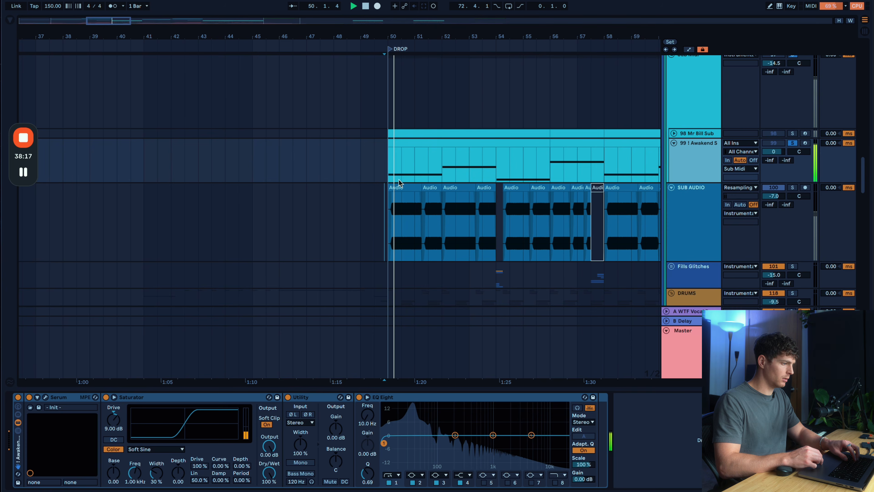
{"action": "left_click", "coordinate": [383, 171]}
{"action": "scroll", "coordinate": [699, 213], "scroll_direction": "up", "scroll_amount": 1}
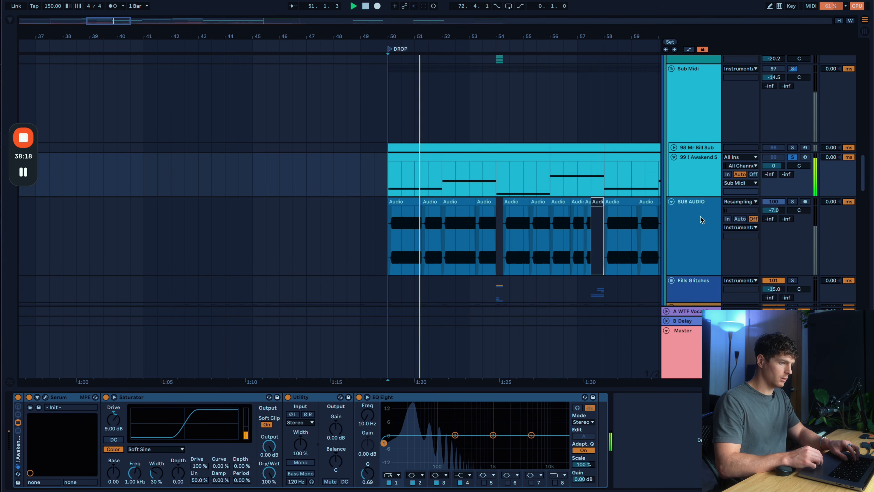
Activate the Sub Midi group and, after auditioning it at 0 dB, set its volume to -5.3 dB
{"action": "left_click", "coordinate": [777, 77]}
{"action": "double_click", "coordinate": [777, 77]}
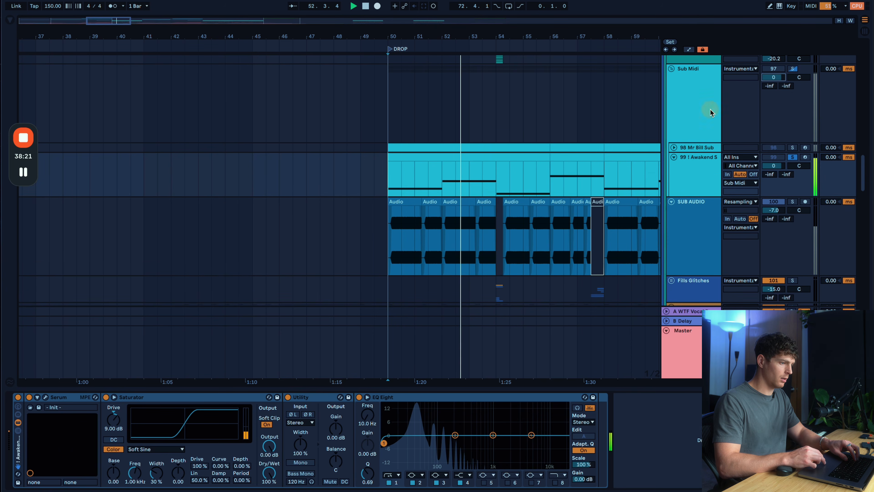
{"action": "left_click", "coordinate": [710, 110]}
{"action": "key", "text": "space"}
{"action": "left_click", "coordinate": [776, 68]}
{"action": "key", "text": "space"}
{"action": "key", "text": "space"}
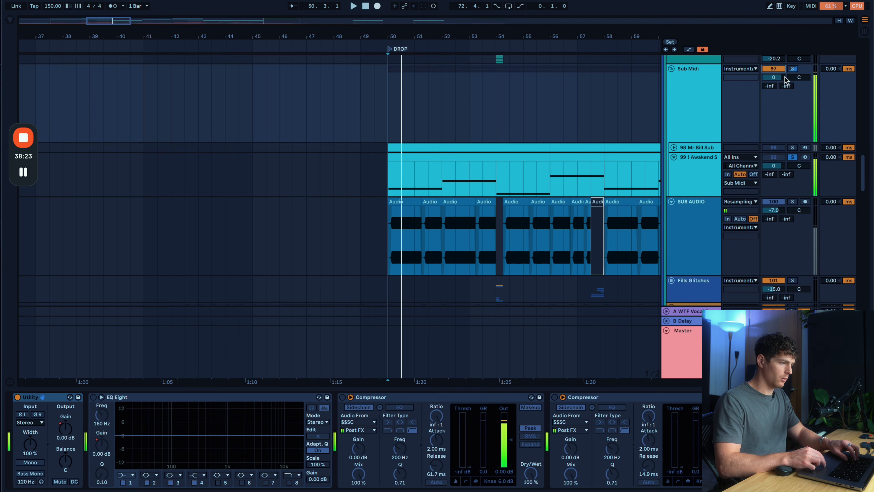
{"action": "left_click_drag", "start_coordinate": [783, 78], "coordinate": [780, 74]}
Set the Saturator Drive on the 99 ! Awakend Sub layer to 4 dB while playing the drop
{"action": "left_click", "coordinate": [679, 175]}
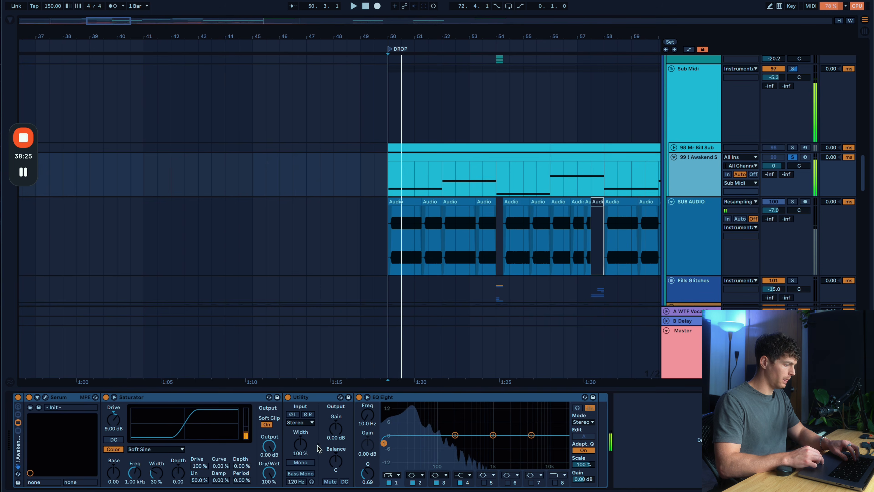
{"action": "double_click", "coordinate": [119, 424]}
{"action": "key", "text": "space"}
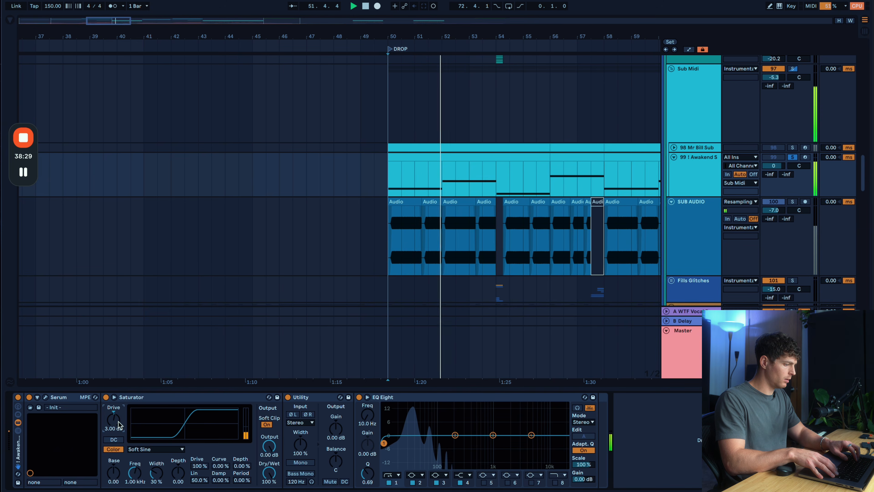
{"action": "type", "text": "4"}
{"action": "key", "text": "Return"}
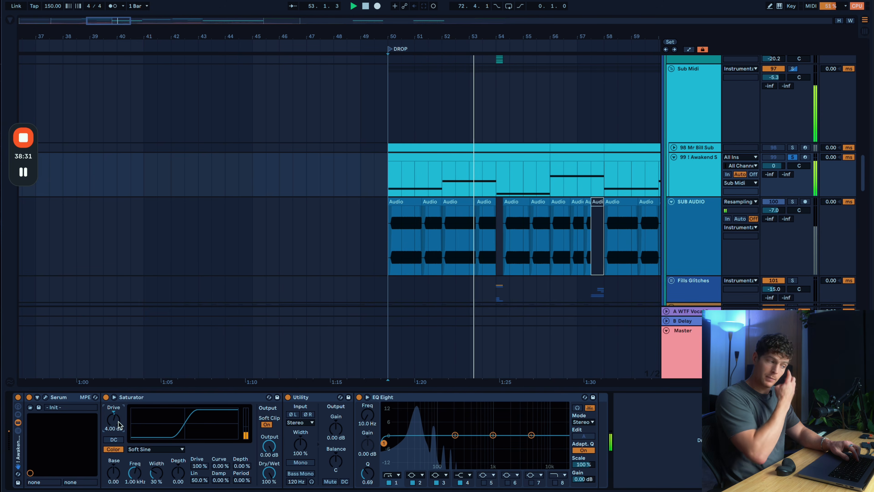
{"action": "key", "text": "space"}
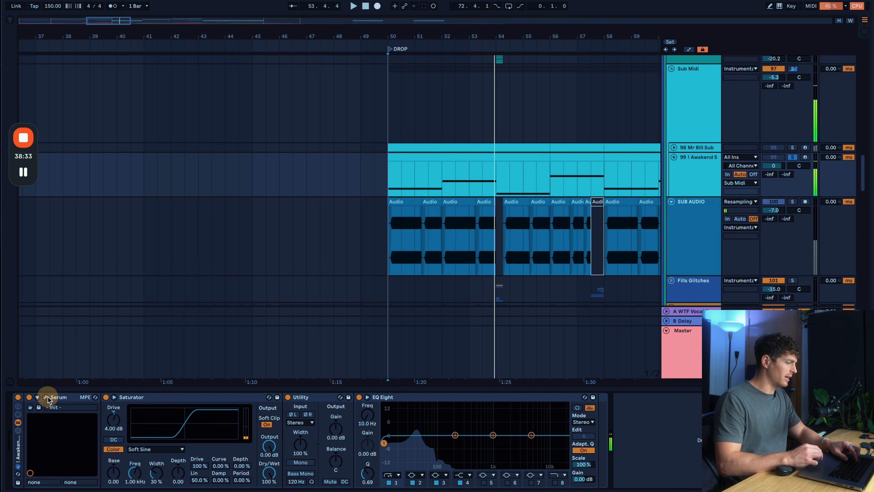
Examine the oscillator and FX pages of the 99 ! Awakend Sub layer's Serum patch, close it and select the Saturator
{"action": "left_click", "coordinate": [46, 398]}
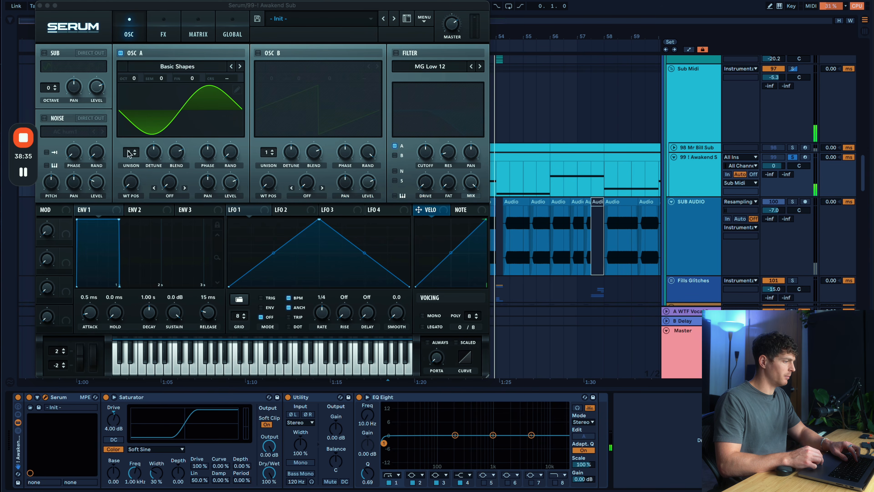
{"action": "left_click", "coordinate": [162, 31]}
{"action": "left_click", "coordinate": [133, 31]}
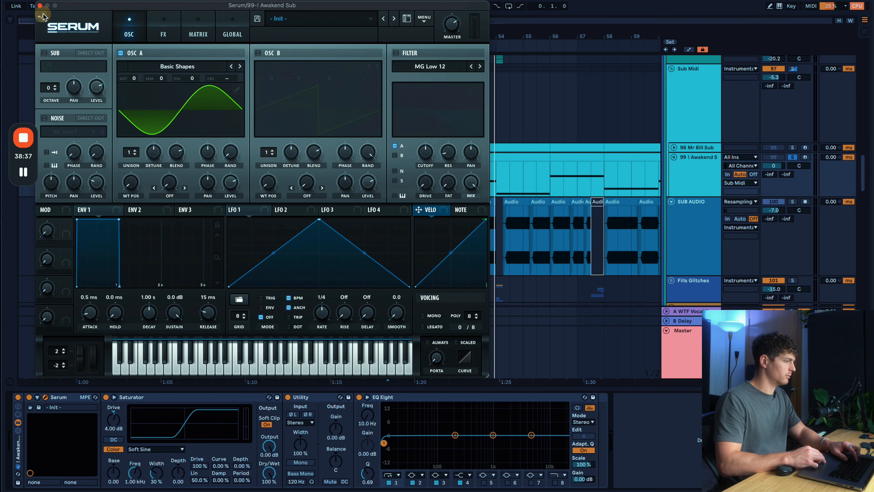
{"action": "left_click", "coordinate": [39, 6]}
{"action": "left_click", "coordinate": [131, 396]}
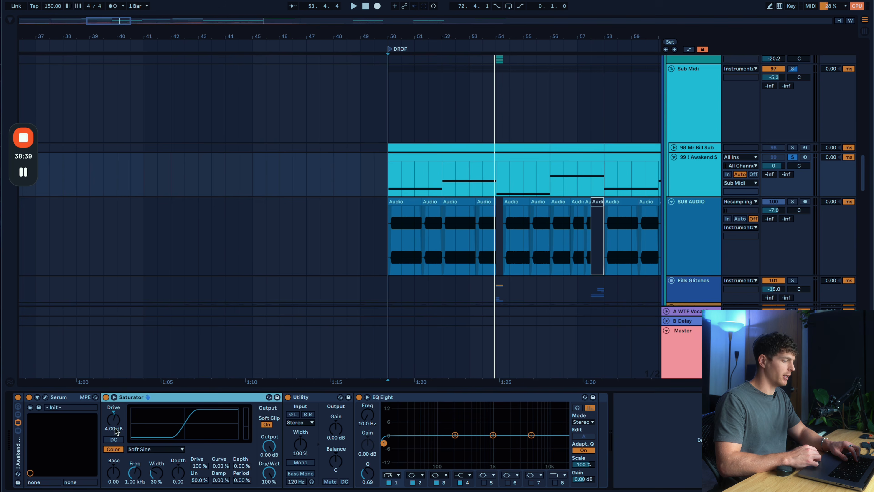
Fold the 99 ! Awakend Sub layer and compare the SUB AUDIO clips with the kick clips in the DRUMS group
{"action": "scroll", "coordinate": [592, 192], "scroll_direction": "down", "scroll_amount": 2}
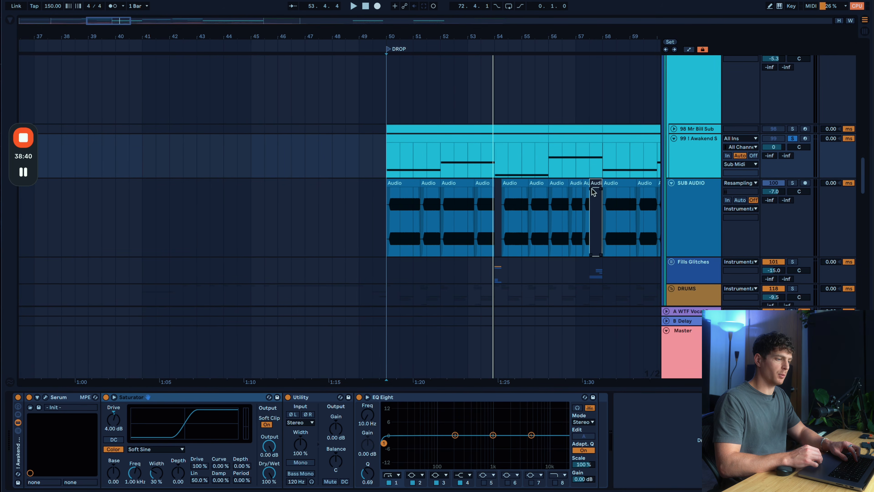
{"action": "left_click", "coordinate": [673, 139]}
{"action": "scroll", "coordinate": [501, 213], "scroll_direction": "right", "scroll_amount": 5}
{"action": "scroll", "coordinate": [359, 224], "scroll_direction": "up", "scroll_amount": 5}
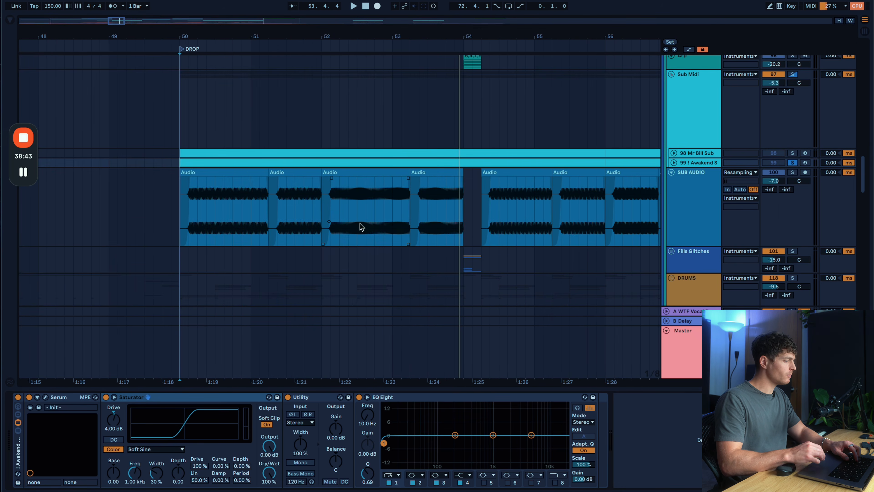
{"action": "scroll", "coordinate": [360, 223], "scroll_direction": "down", "scroll_amount": 6}
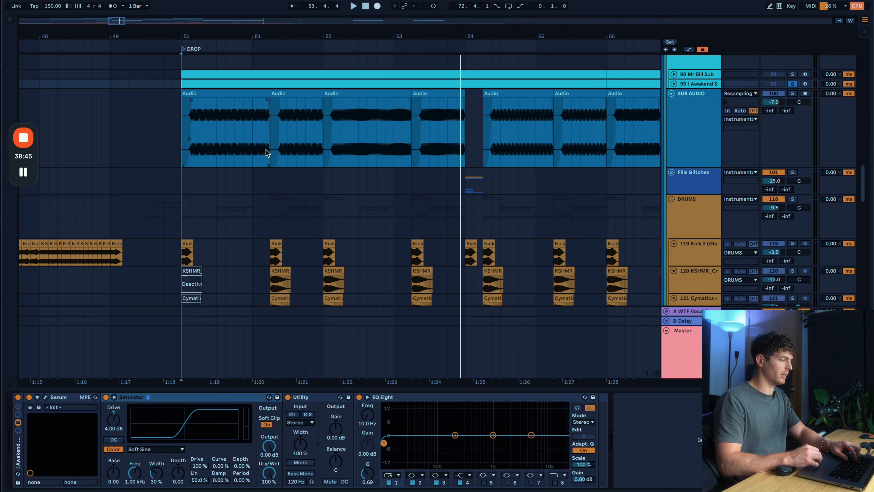
Solo the Saws, mid bass and Leads tracks alongside SUB AUDIO and play the drop from bar 50
{"action": "scroll", "coordinate": [265, 149], "scroll_direction": "down", "scroll_amount": 3}
{"action": "scroll", "coordinate": [265, 149], "scroll_direction": "up", "scroll_amount": 5}
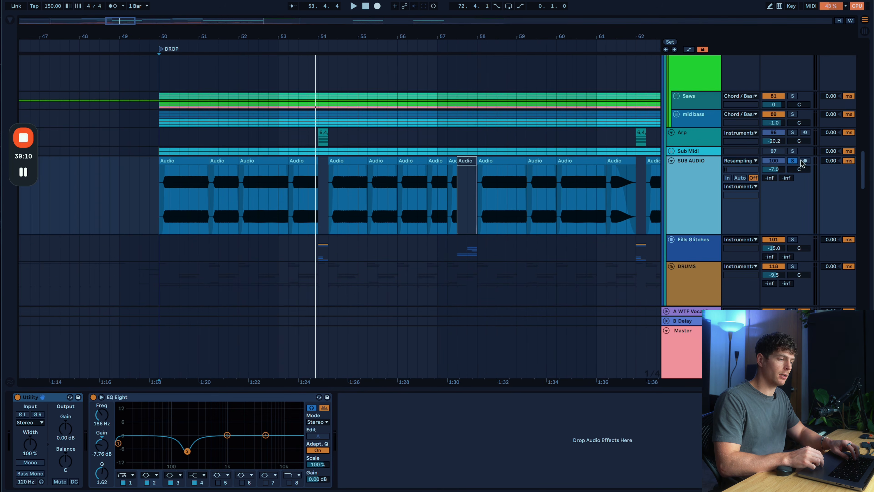
{"action": "left_click", "coordinate": [794, 113]}
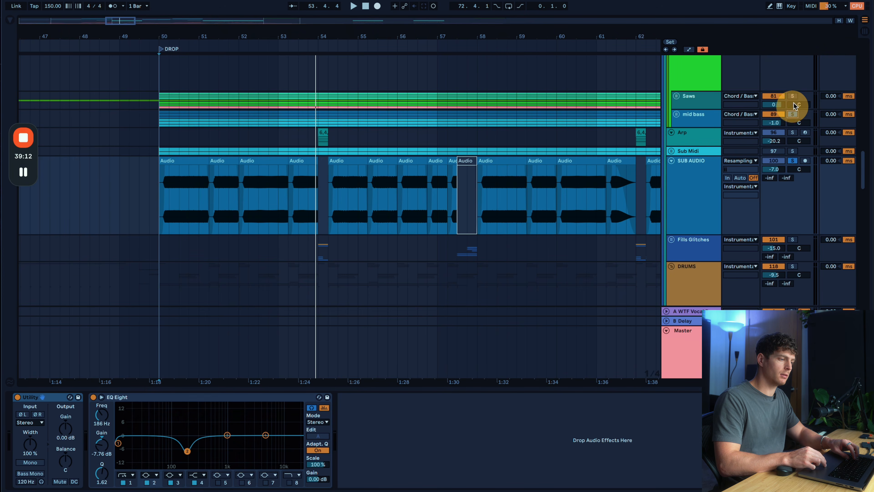
{"action": "scroll", "coordinate": [794, 104], "scroll_direction": "up", "scroll_amount": 15}
{"action": "scroll", "coordinate": [793, 103], "scroll_direction": "down", "scroll_amount": 6}
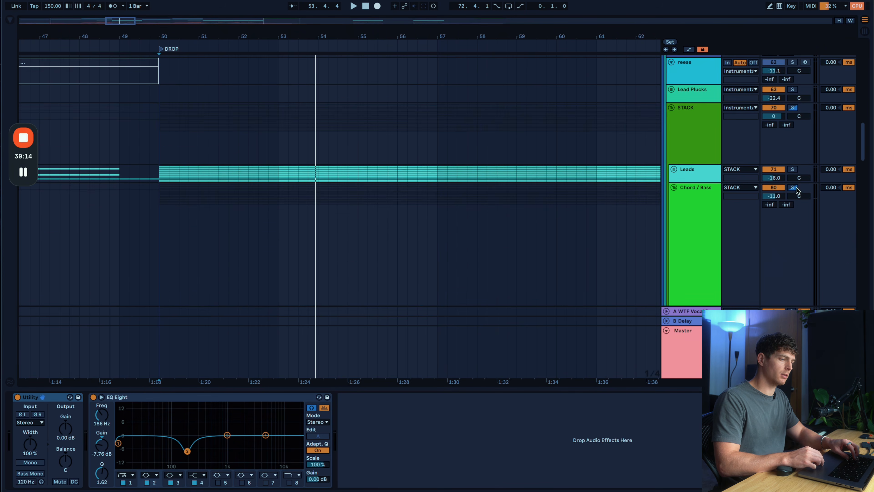
{"action": "left_click", "coordinate": [793, 169]}
{"action": "left_click", "coordinate": [159, 174]}
{"action": "key", "text": "space"}
{"action": "scroll", "coordinate": [159, 174], "scroll_direction": "down", "scroll_amount": 5}
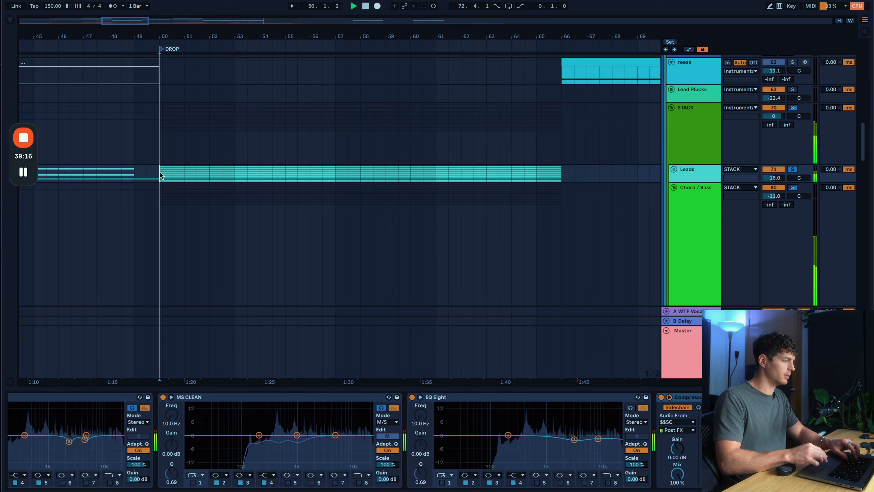
{"action": "scroll", "coordinate": [160, 174], "scroll_direction": "down", "scroll_amount": 7}
{"action": "scroll", "coordinate": [160, 174], "scroll_direction": "left", "scroll_amount": 3}
{"action": "scroll", "coordinate": [159, 174], "scroll_direction": "up", "scroll_amount": 3}
{"action": "scroll", "coordinate": [341, 189], "scroll_direction": "down", "scroll_amount": 5}
{"action": "scroll", "coordinate": [342, 190], "scroll_direction": "left", "scroll_amount": 2}
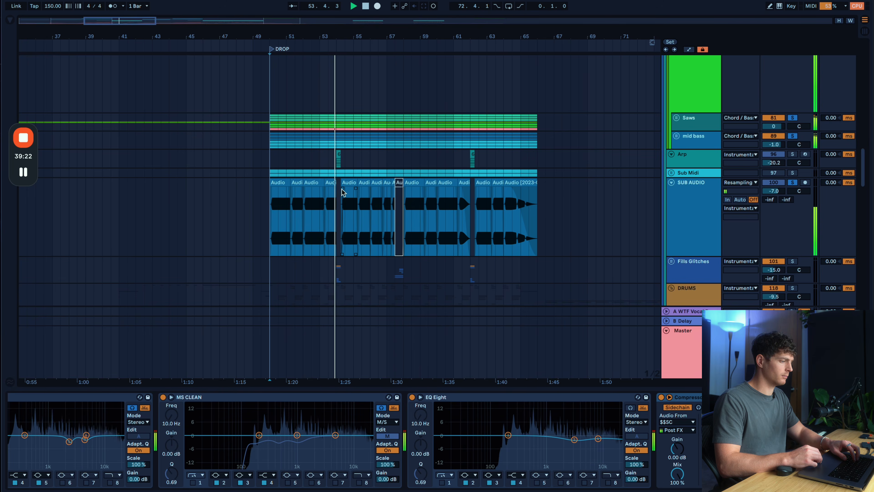
Solo the DRUMS group and play it from the start of the drop at bar 50
{"action": "left_click", "coordinate": [279, 186]}
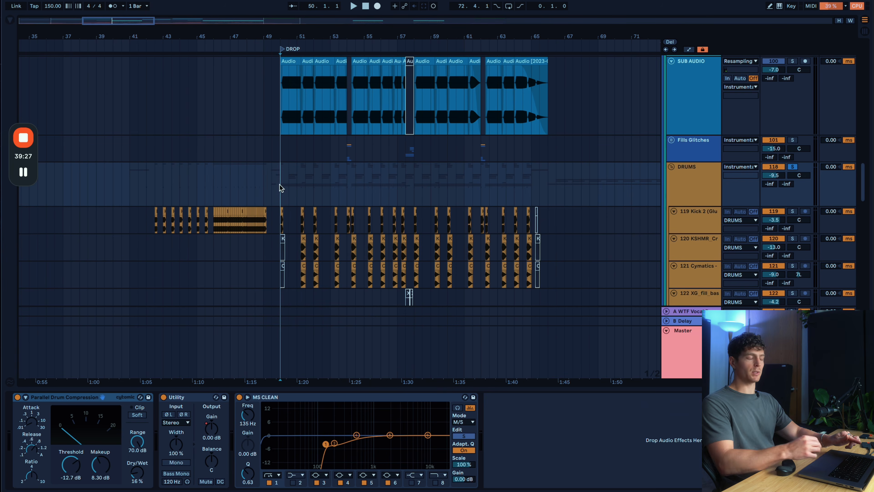
{"action": "scroll", "coordinate": [279, 185], "scroll_direction": "down", "scroll_amount": 4}
{"action": "scroll", "coordinate": [279, 186], "scroll_direction": "up", "scroll_amount": 3}
{"action": "scroll", "coordinate": [255, 180], "scroll_direction": "up", "scroll_amount": 3}
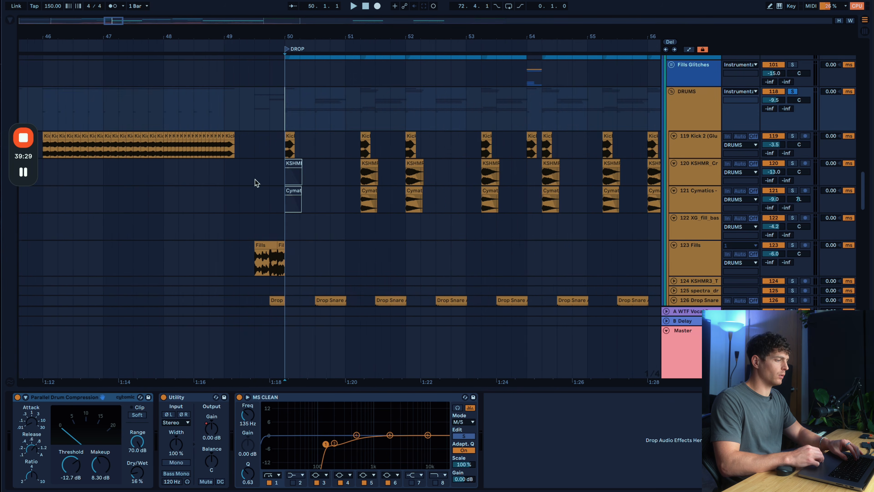
{"action": "scroll", "coordinate": [285, 162], "scroll_direction": "up", "scroll_amount": 3}
{"action": "scroll", "coordinate": [286, 162], "scroll_direction": "down", "scroll_amount": 1}
{"action": "scroll", "coordinate": [286, 162], "scroll_direction": "right", "scroll_amount": 1}
{"action": "scroll", "coordinate": [285, 162], "scroll_direction": "down", "scroll_amount": 1}
{"action": "key", "text": "space"}
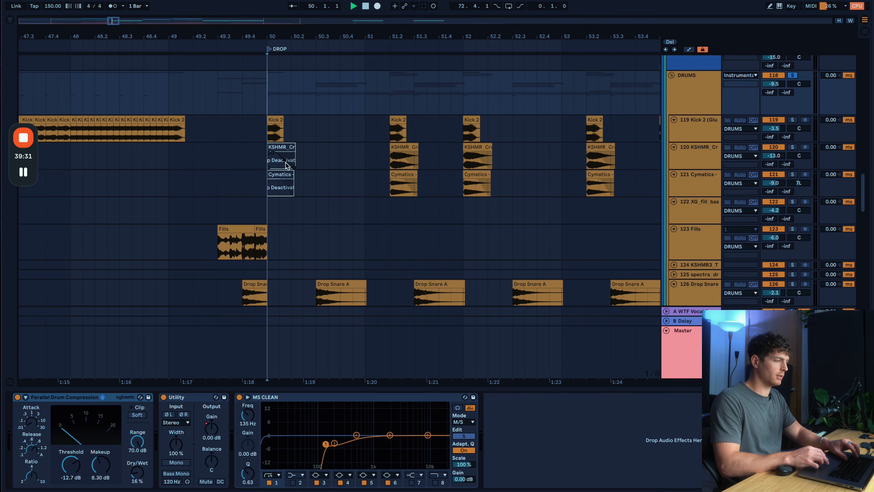
{"action": "scroll", "coordinate": [286, 162], "scroll_direction": "down", "scroll_amount": 1}
{"action": "scroll", "coordinate": [328, 160], "scroll_direction": "down", "scroll_amount": 3}
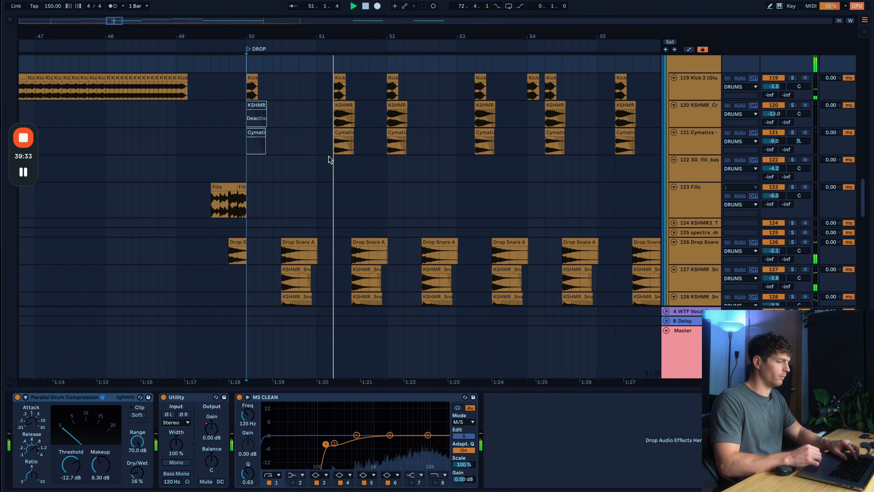
{"action": "key", "text": "space"}
Select the start of the first drop kick and increase the height of the 119 Kick 2 track
{"action": "left_click_drag", "start_coordinate": [248, 92], "coordinate": [271, 64]}
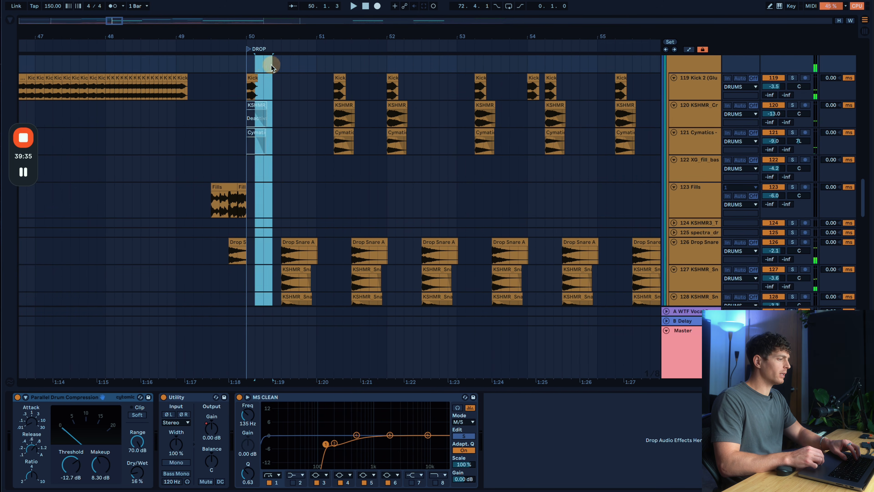
{"action": "left_click", "coordinate": [242, 96]}
{"action": "scroll", "coordinate": [243, 97], "scroll_direction": "up", "scroll_amount": 5}
{"action": "scroll", "coordinate": [252, 95], "scroll_direction": "down", "scroll_amount": 3}
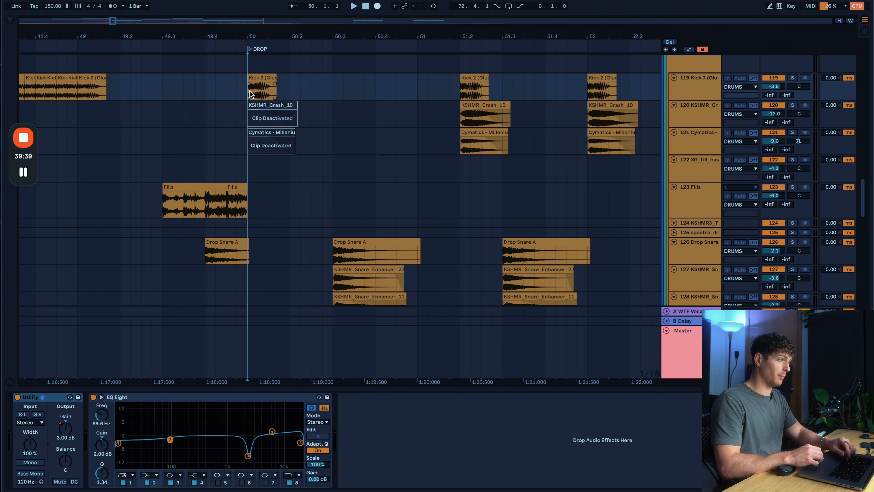
{"action": "scroll", "coordinate": [251, 93], "scroll_direction": "up", "scroll_amount": 3}
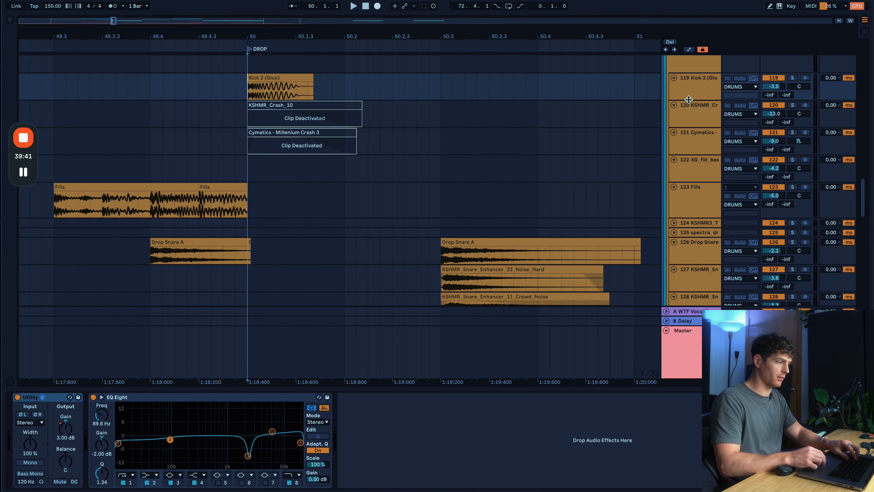
{"action": "left_click_drag", "start_coordinate": [688, 99], "coordinate": [688, 122]}
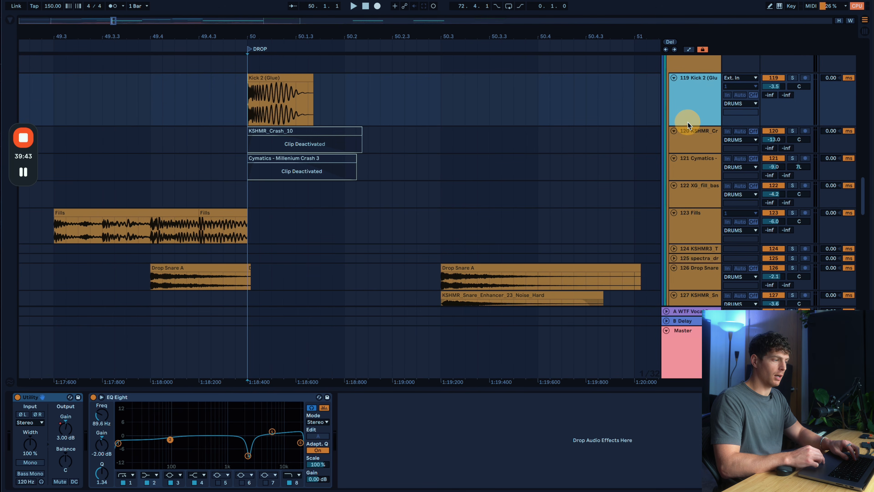
Examine the Kick 2 (Glue) waveform at bar 50, from its transient through the tail and the space behind it
{"action": "left_click", "coordinate": [249, 98]}
{"action": "scroll", "coordinate": [249, 98], "scroll_direction": "right", "scroll_amount": 1}
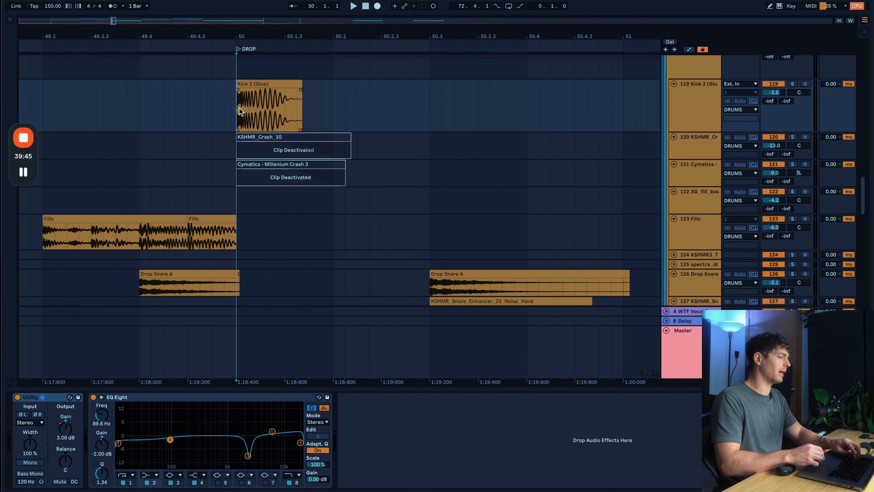
{"action": "scroll", "coordinate": [241, 109], "scroll_direction": "up", "scroll_amount": 3}
{"action": "scroll", "coordinate": [227, 109], "scroll_direction": "up", "scroll_amount": 3}
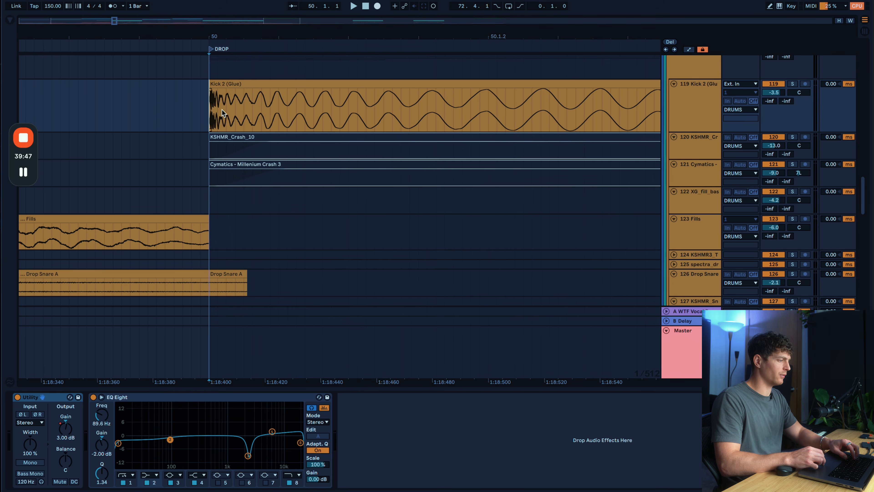
{"action": "scroll", "coordinate": [219, 111], "scroll_direction": "down", "scroll_amount": 3}
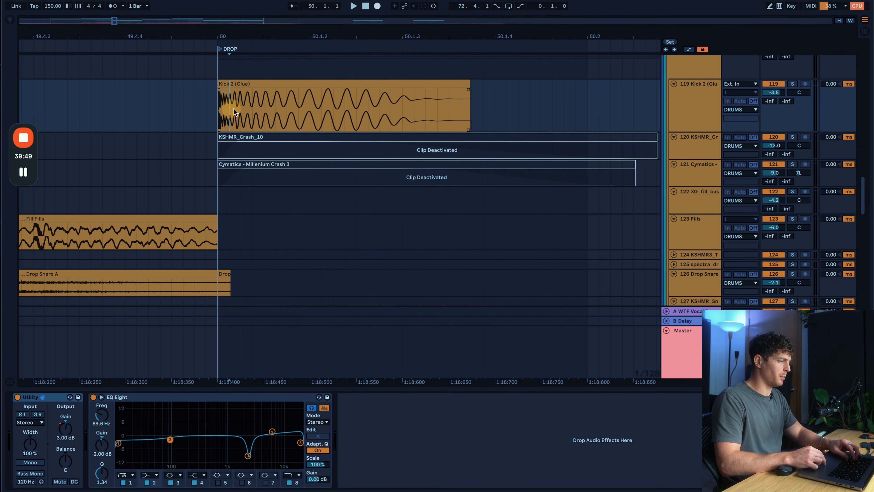
{"action": "left_click_drag", "start_coordinate": [252, 109], "coordinate": [605, 111]}
{"action": "scroll", "coordinate": [365, 113], "scroll_direction": "down", "scroll_amount": 6}
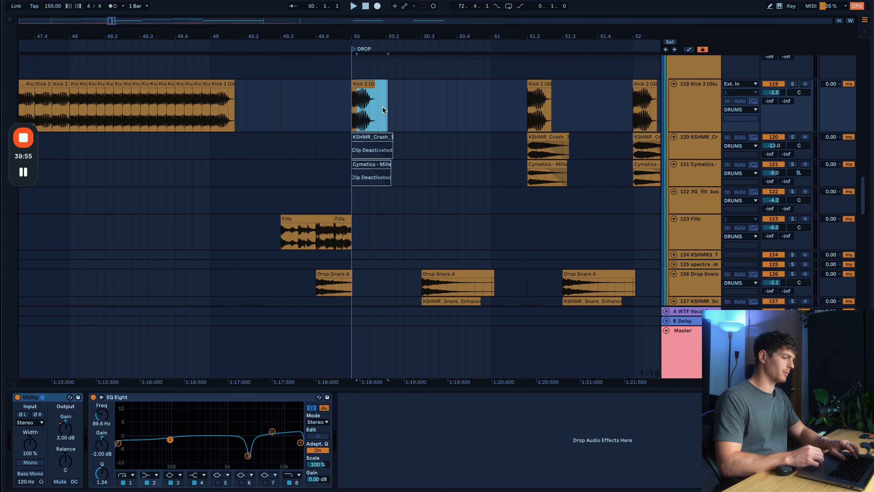
Examine the KSHMR and Cymatics crash layers at 51.2 and their track effects, comparing them with the kick
{"action": "scroll", "coordinate": [408, 128], "scroll_direction": "right", "scroll_amount": 5}
{"action": "scroll", "coordinate": [409, 128], "scroll_direction": "down", "scroll_amount": 1}
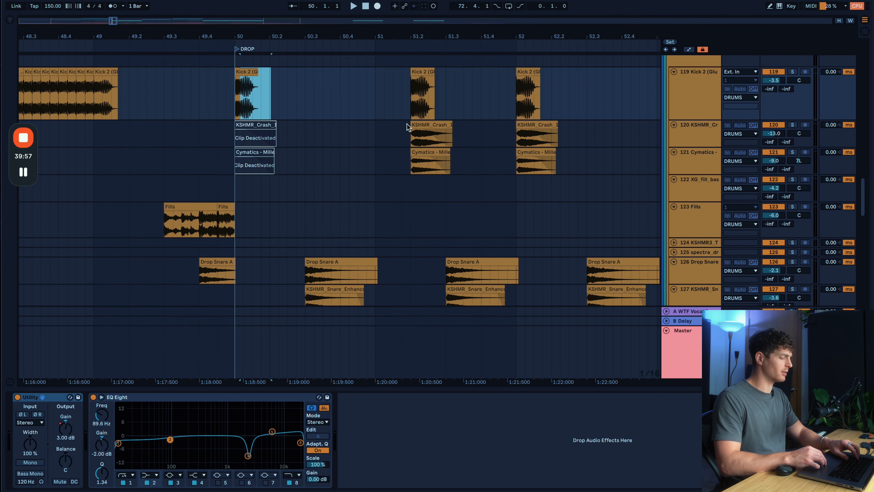
{"action": "left_click", "coordinate": [396, 155]}
{"action": "scroll", "coordinate": [397, 155], "scroll_direction": "down", "scroll_amount": 2}
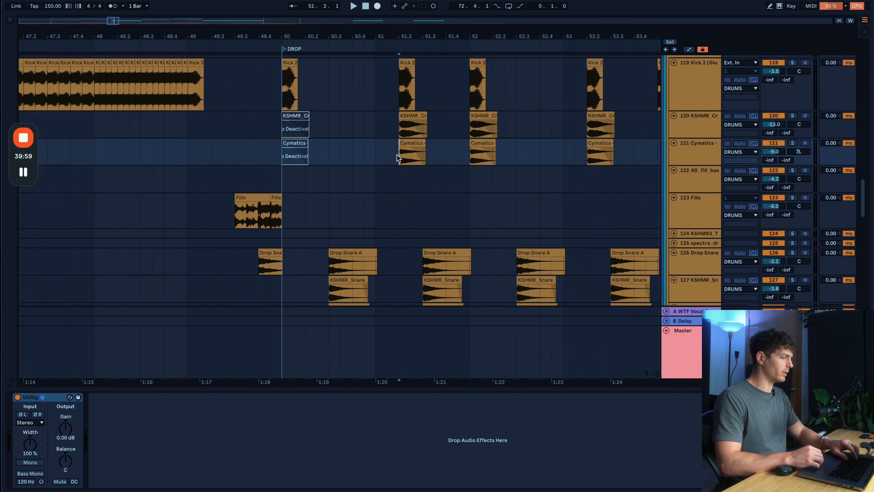
{"action": "scroll", "coordinate": [397, 154], "scroll_direction": "up", "scroll_amount": 2}
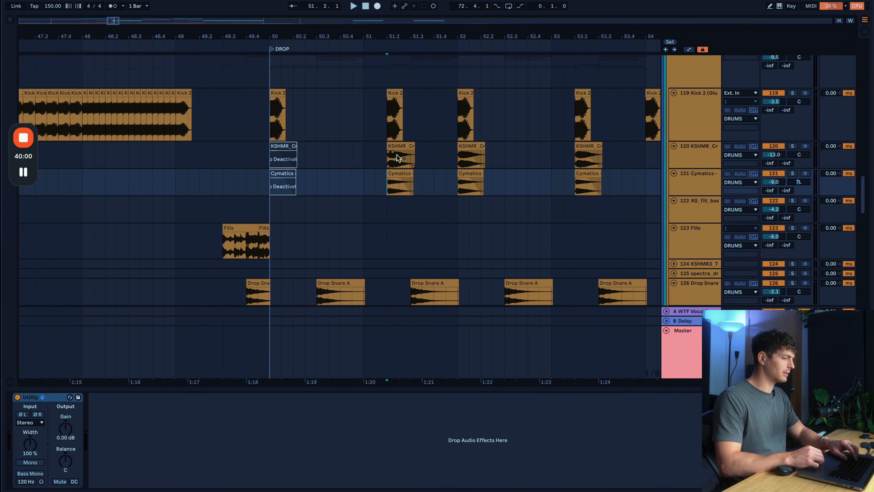
{"action": "left_click", "coordinate": [386, 161]}
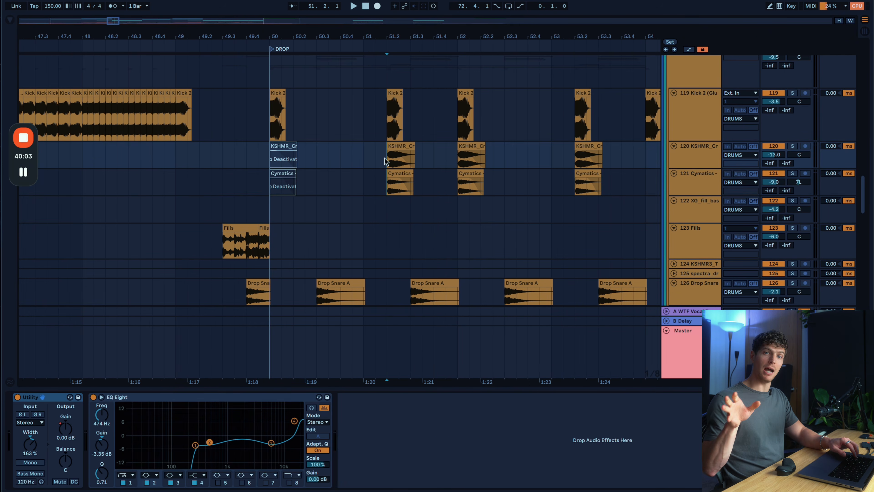
{"action": "scroll", "coordinate": [386, 161], "scroll_direction": "up", "scroll_amount": 5}
{"action": "left_click", "coordinate": [380, 129]}
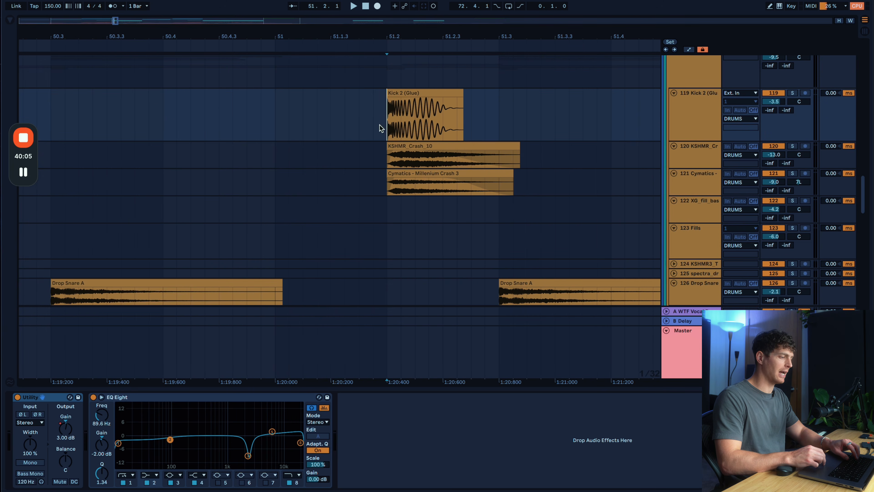
Audition the KSHMR crash at 51.2 alone and with Kick 2, then swap it for the Cymatics crash
{"action": "left_click", "coordinate": [706, 168]}
{"action": "key", "text": "space"}
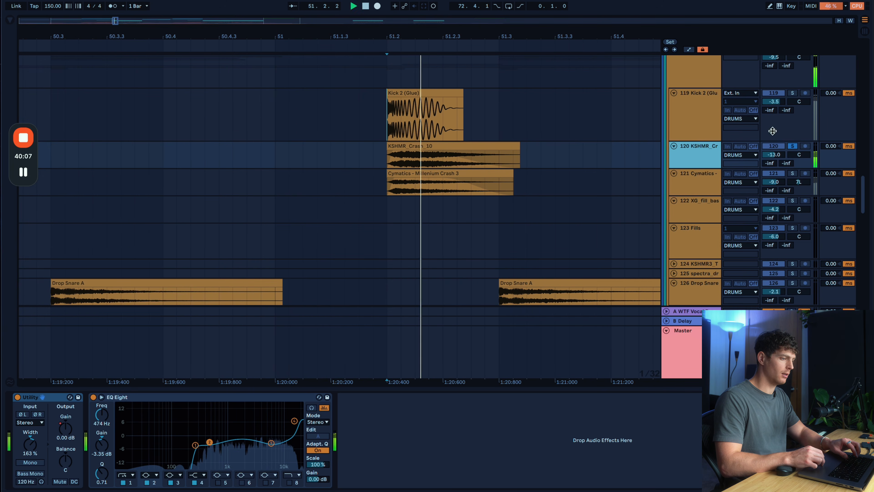
{"action": "left_click", "coordinate": [792, 93]}
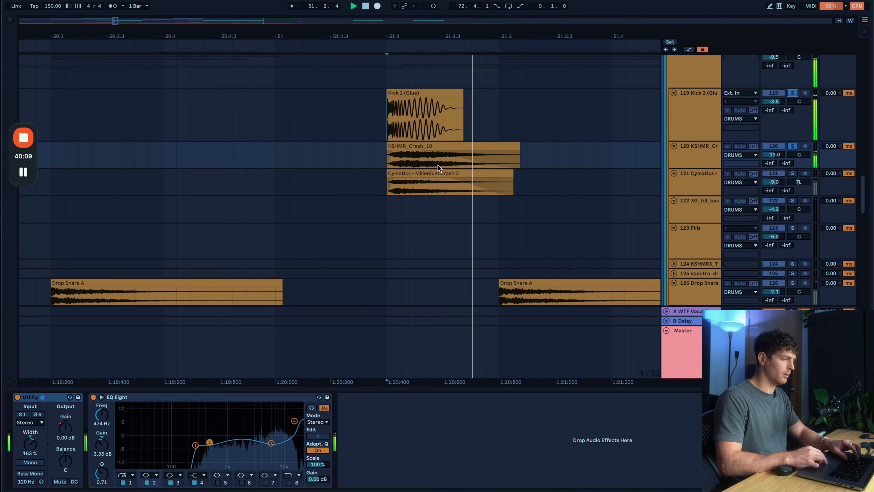
{"action": "left_click", "coordinate": [792, 173]}
{"action": "left_click", "coordinate": [792, 146]}
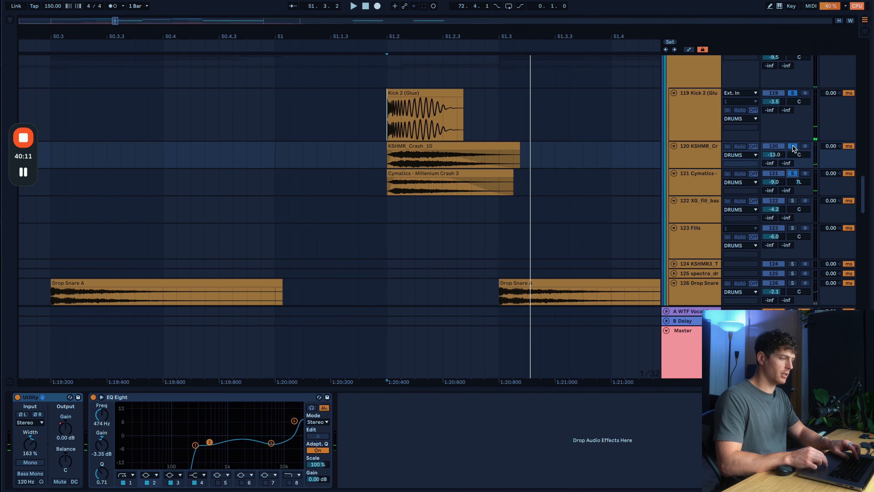
{"action": "left_click", "coordinate": [388, 186]}
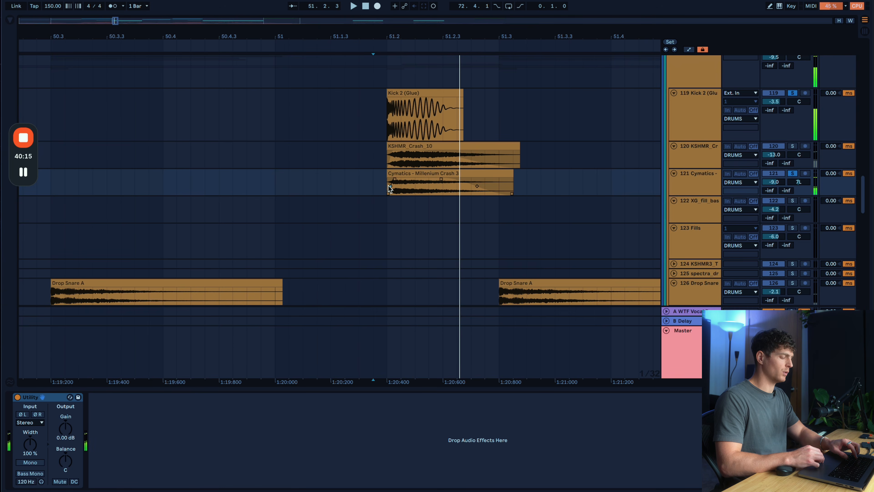
Extend the KSHMR_Crash_10 clip at 51.2 so that it ends at bar 52
{"action": "key", "text": "minus"}
{"action": "left_click", "coordinate": [433, 162]}
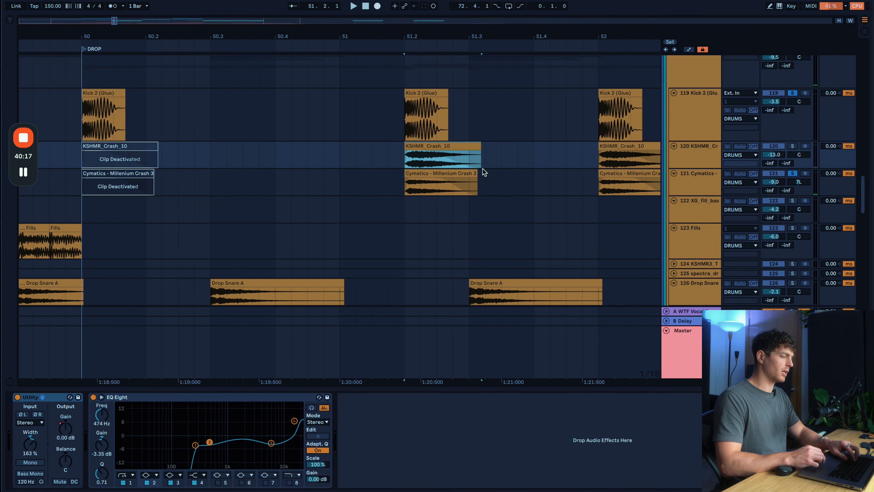
{"action": "left_click_drag", "start_coordinate": [478, 144], "coordinate": [601, 165]}
{"action": "left_click", "coordinate": [390, 152]}
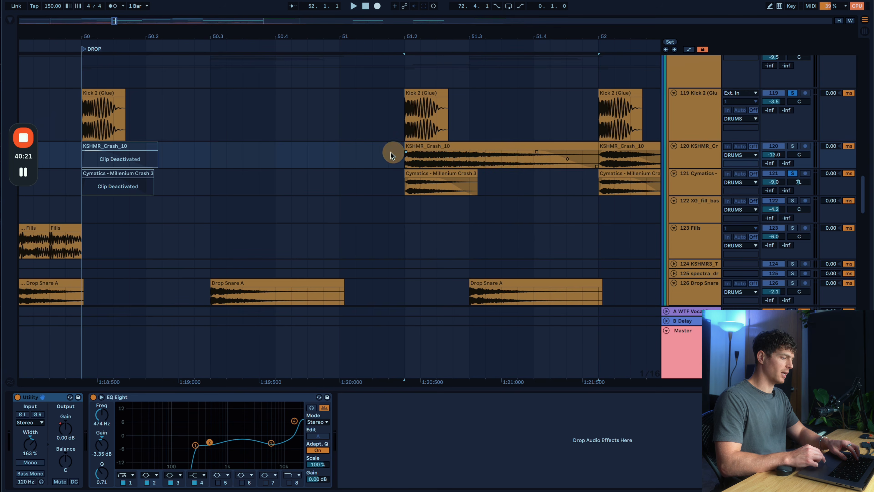
Solo only the 120 KSHMR crash track and play the extended clip from 51.2
{"action": "left_click", "coordinate": [447, 145]}
{"action": "key", "text": "space"}
{"action": "scroll", "coordinate": [448, 145], "scroll_direction": "down", "scroll_amount": 5}
{"action": "scroll", "coordinate": [448, 145], "scroll_direction": "right", "scroll_amount": 2}
{"action": "key", "text": "s"}
{"action": "key", "text": "space"}
{"action": "key", "text": "space"}
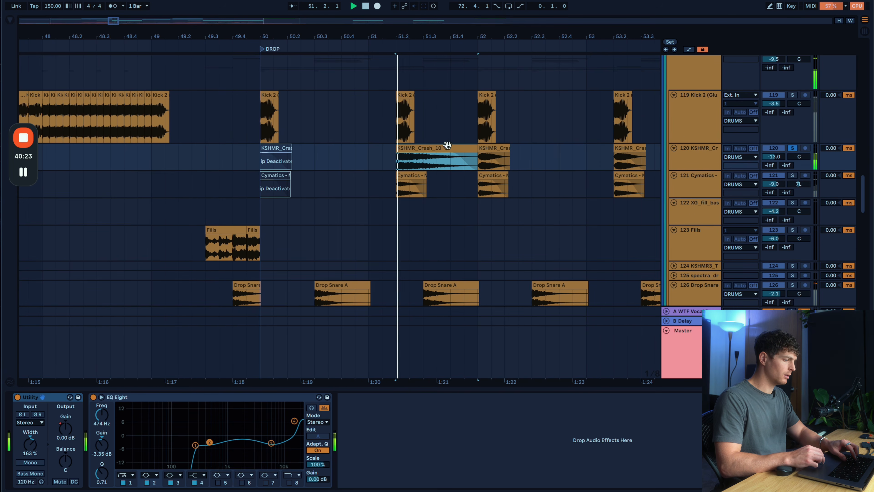
Try extending the KSHMR_Crash_10 clip at 51.2 to bar 53, audition its full tail, and undo the extension
{"action": "left_click_drag", "start_coordinate": [453, 154], "coordinate": [477, 152]}
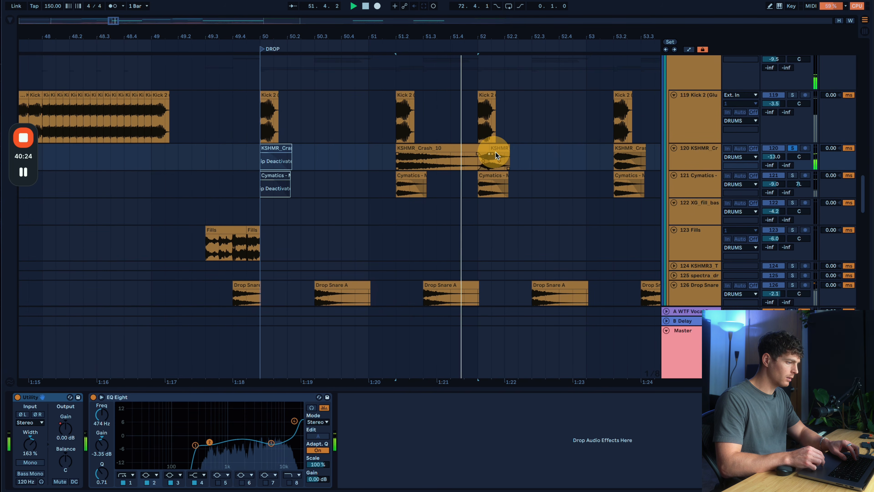
{"action": "left_click_drag", "start_coordinate": [478, 149], "coordinate": [593, 148]}
{"action": "left_click", "coordinate": [409, 146]}
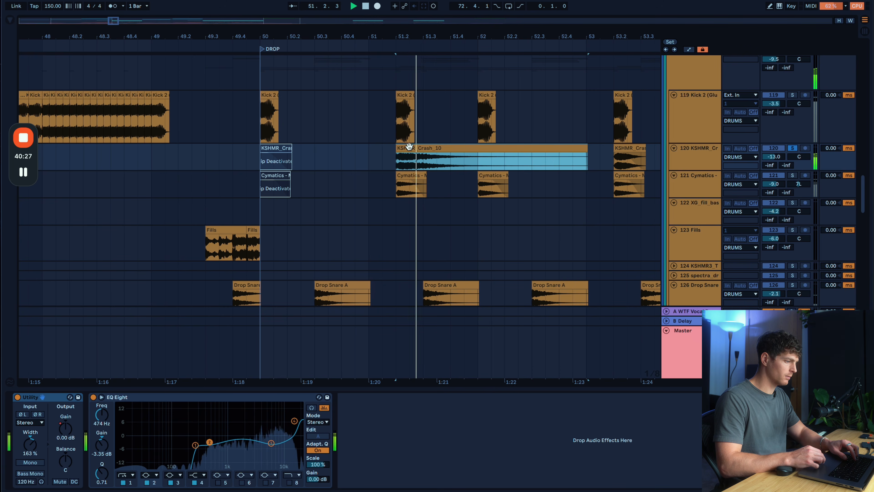
{"action": "key", "text": "space"}
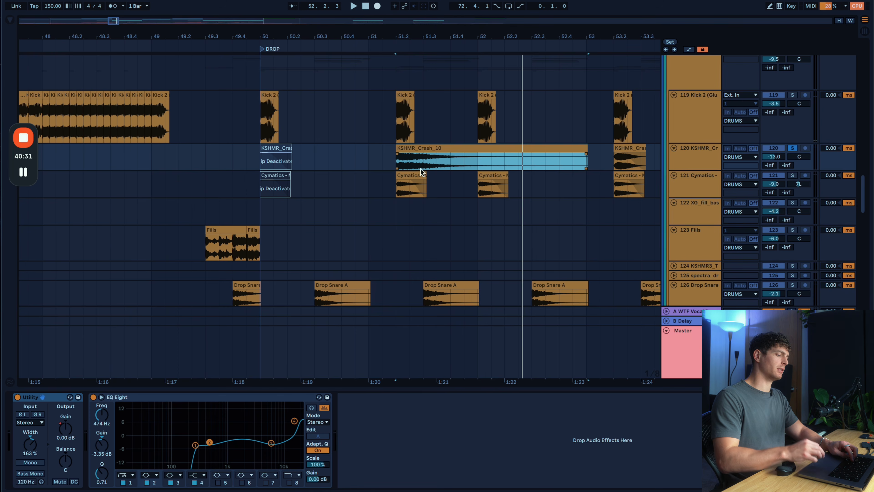
{"action": "key", "text": "ctrl+z"}
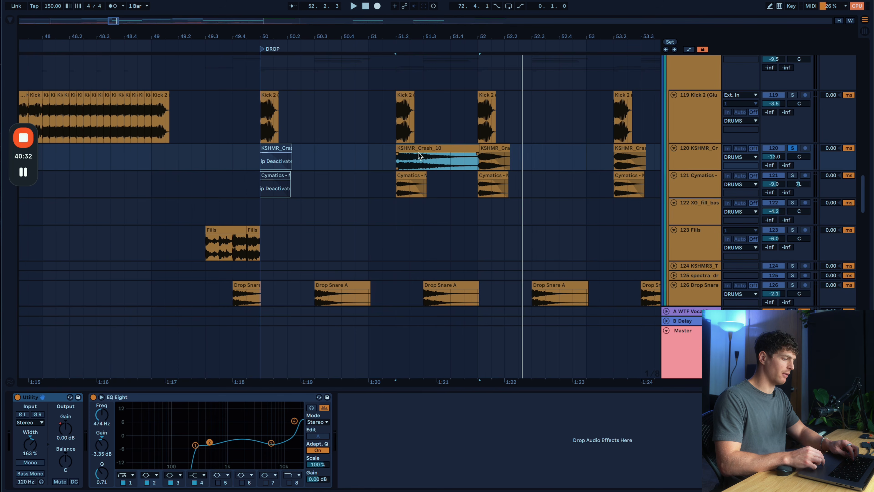
Duplicate the short KSHMR_Crash_10 clip at bar 52 twice, back to back
{"action": "left_click", "coordinate": [478, 146]}
{"action": "key", "text": "ctrl+d"}
{"action": "key", "text": "ctrl+d"}
Copy the longer KSHMR_Crash_10 clip from 51.2 to bar 52 and select the crash clip at 53.2
{"action": "left_click", "coordinate": [459, 146]}
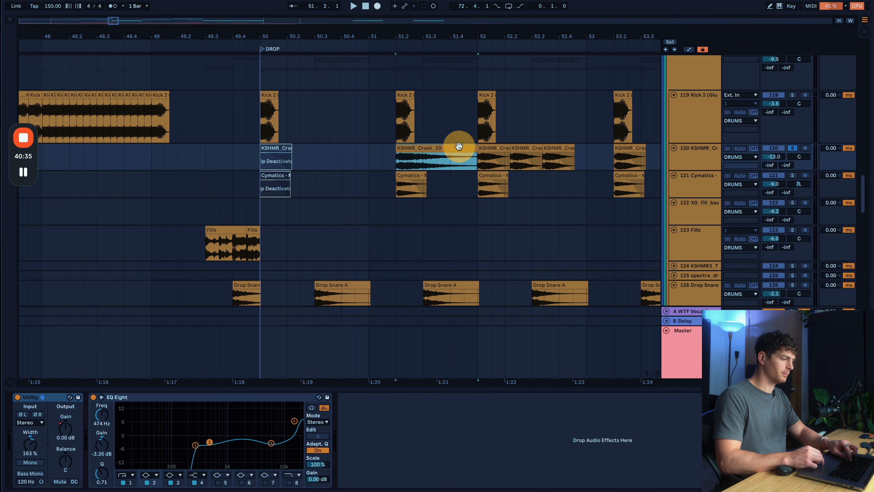
{"action": "key", "text": "ctrl+c"}
{"action": "left_click", "coordinate": [489, 151]}
{"action": "key", "text": "ctrl+v"}
{"action": "left_click", "coordinate": [635, 148]}
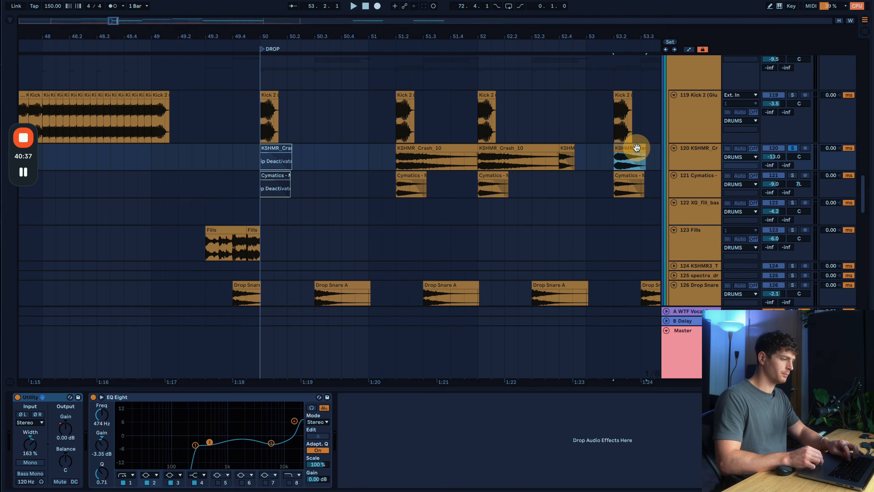
Paste the longer KSHMR_Crash_10 clip at 53.2 and highlight the span from 51.3 where one crash tail meets the next crash
{"action": "key", "text": "super+v"}
{"action": "scroll", "coordinate": [635, 148], "scroll_direction": "down", "scroll_amount": 3}
{"action": "scroll", "coordinate": [636, 148], "scroll_direction": "right", "scroll_amount": 4}
{"action": "left_click", "coordinate": [371, 166]}
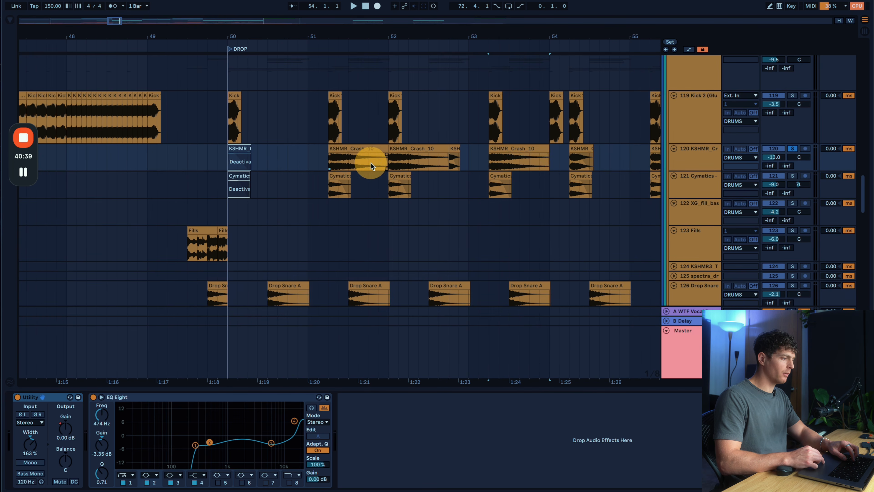
{"action": "left_click_drag", "start_coordinate": [380, 164], "coordinate": [407, 164]}
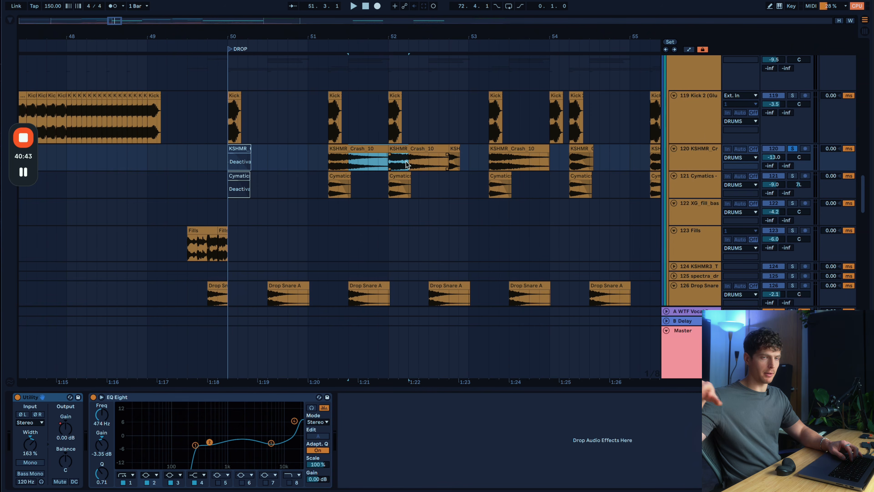
Undo the crash copies and the extension at 51.2, returning the KSHMR_Crash_10 clips to their short lengths
{"action": "key", "text": "super+z"}
{"action": "key", "text": "super+z"}
{"action": "key", "text": "super+z"}
{"action": "key", "text": "super+z"}
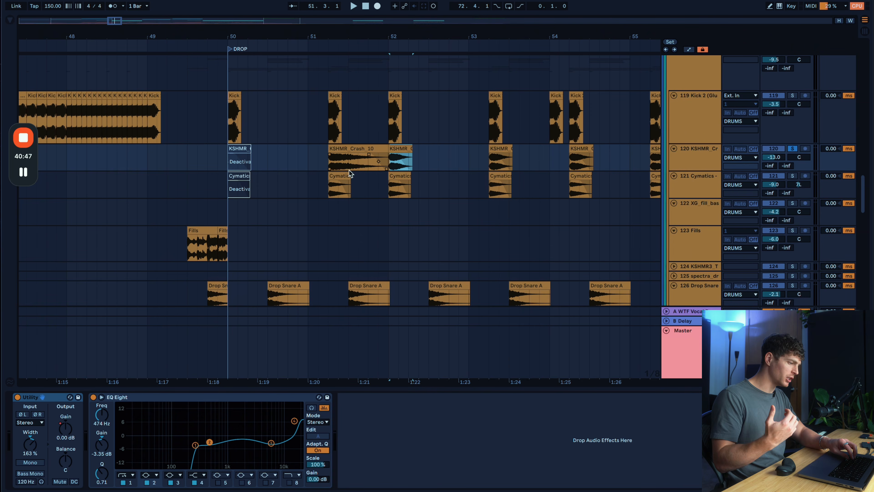
{"action": "key", "text": "super+z"}
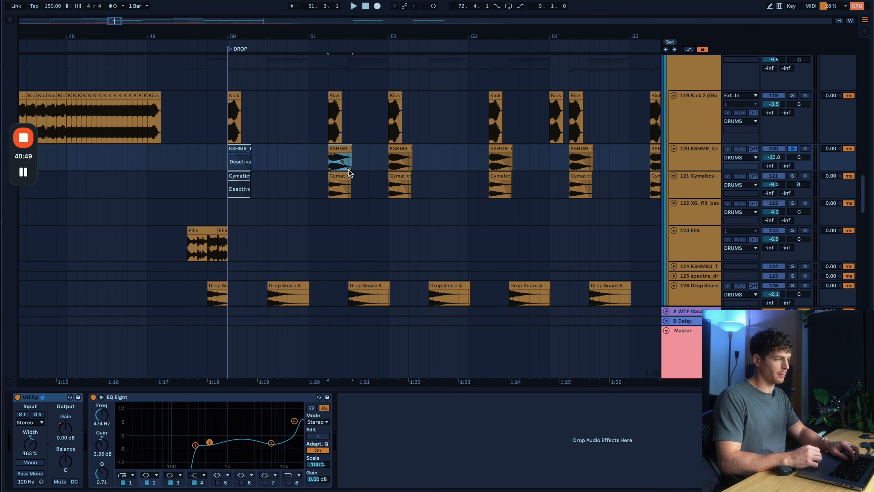
Solo the 119 Kick 2 track together with the 120 KSHMR crash track and play them from 51.2
{"action": "left_click", "coordinate": [693, 160]}
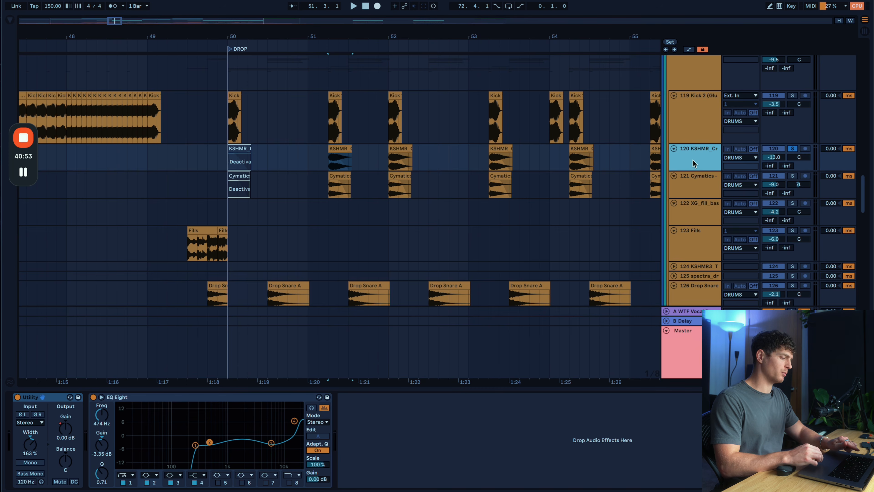
{"action": "scroll", "coordinate": [329, 129], "scroll_direction": "up", "scroll_amount": 3}
{"action": "left_click", "coordinate": [327, 129]}
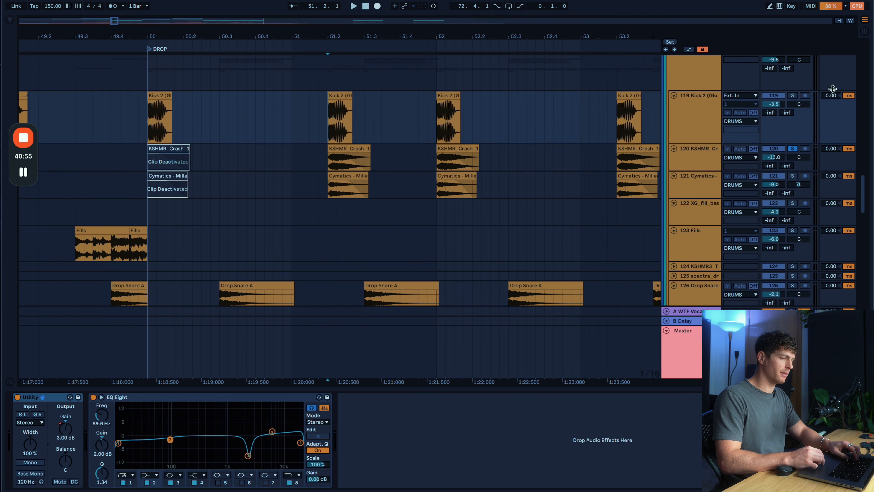
{"action": "left_click", "coordinate": [324, 167]}
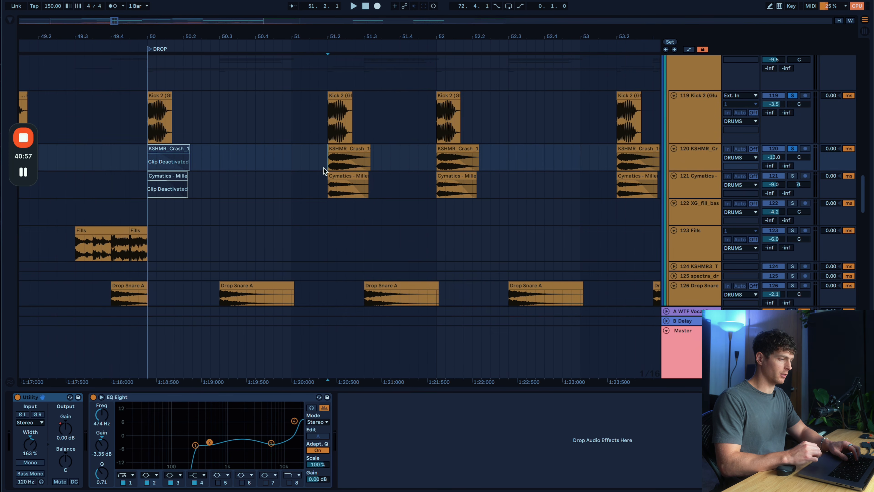
{"action": "key", "text": "space"}
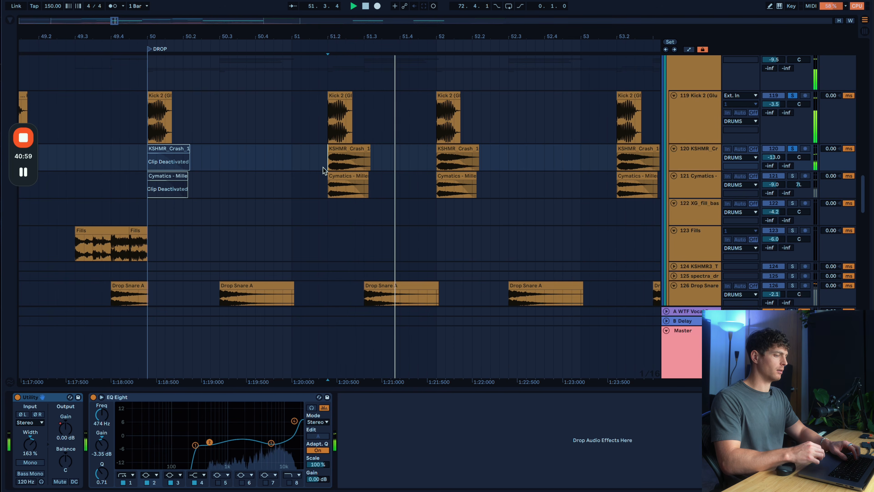
{"action": "key", "text": "space"}
{"action": "key", "text": "space"}
{"action": "key", "text": "space"}
Try trimming the KSHMR_Crash_10 clip at 51.2 to just short of the kick's end, audition it, and undo the trim
{"action": "scroll", "coordinate": [324, 169], "scroll_direction": "up", "scroll_amount": 5}
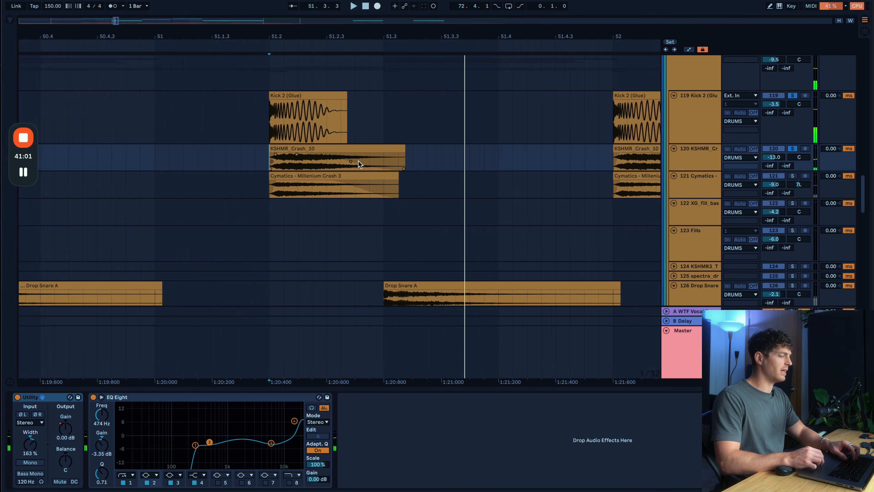
{"action": "left_click", "coordinate": [365, 151]}
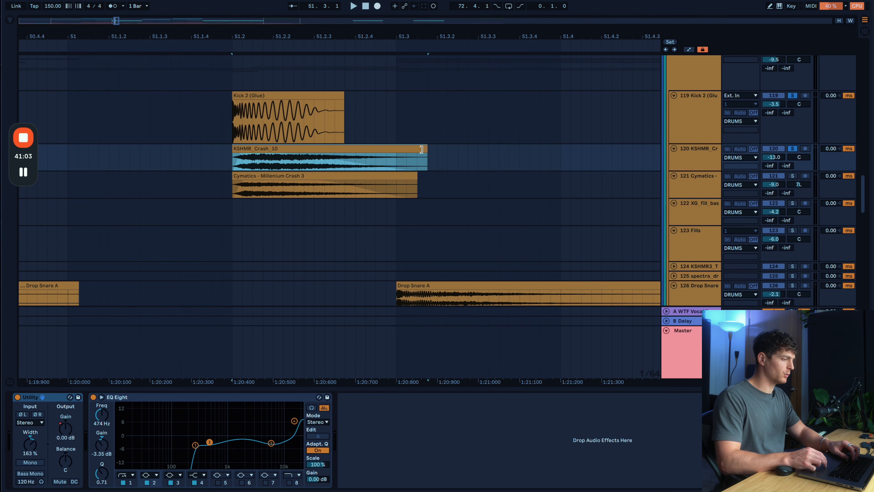
{"action": "left_click_drag", "start_coordinate": [338, 148], "coordinate": [334, 147]}
{"action": "key", "text": "space"}
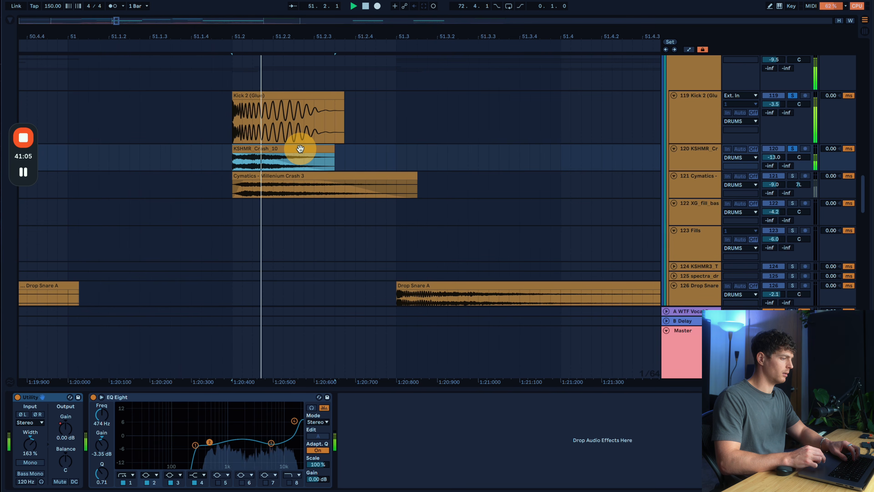
{"action": "key", "text": "space"}
{"action": "key", "text": "space"}
{"action": "scroll", "coordinate": [348, 146], "scroll_direction": "down", "scroll_amount": 5}
{"action": "key", "text": "space"}
{"action": "key", "text": "super+z"}
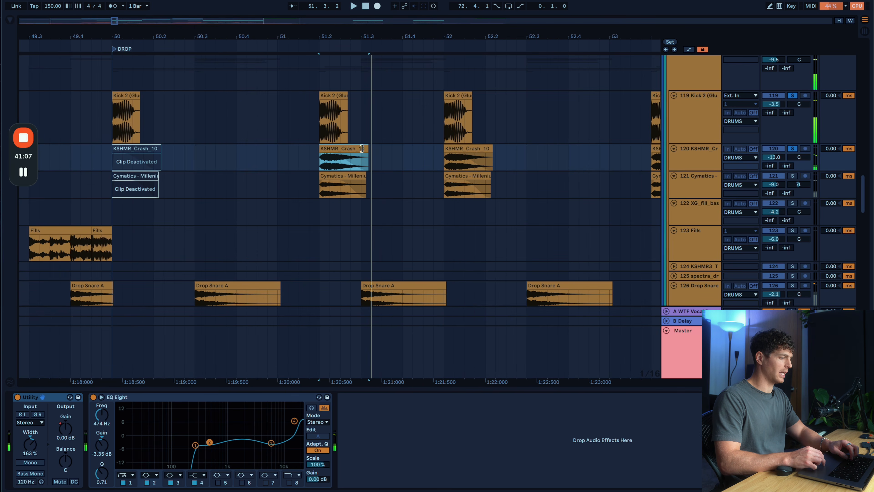
Try extending the KSHMR_Crash_10 clip at 51.2 almost to bar 52, audition it with the kick, and undo the extension
{"action": "left_click_drag", "start_coordinate": [366, 148], "coordinate": [433, 150]}
{"action": "key", "text": "space"}
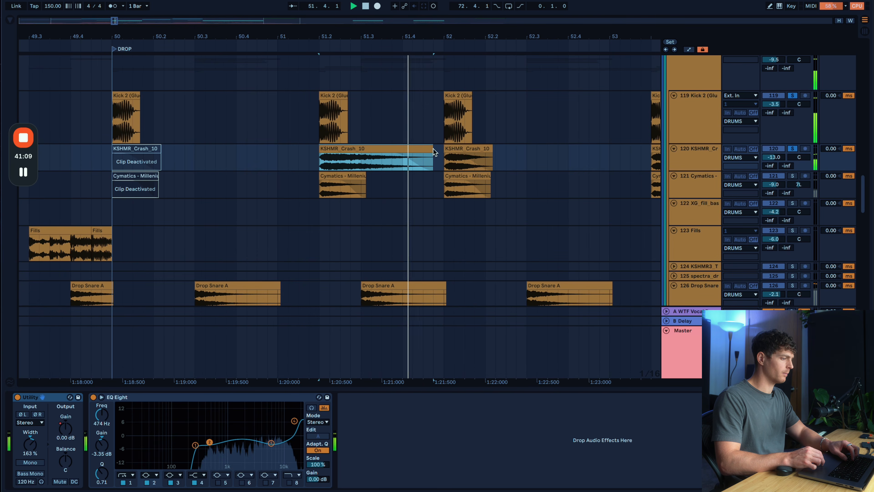
{"action": "key", "text": "super+z"}
{"action": "key", "text": "space"}
{"action": "key", "text": "space"}
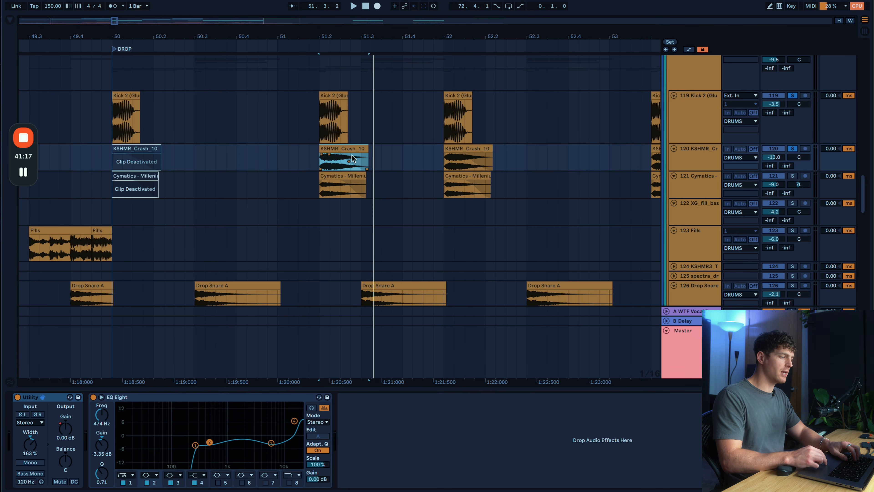
Remove the solo from the 120 KSHMR crash track, keeping only the 119 Kick 2 track soloed
{"action": "scroll", "coordinate": [344, 175], "scroll_direction": "up", "scroll_amount": 3}
{"action": "scroll", "coordinate": [358, 169], "scroll_direction": "up", "scroll_amount": 2}
{"action": "left_click", "coordinate": [371, 162]}
{"action": "scroll", "coordinate": [372, 162], "scroll_direction": "down", "scroll_amount": 5}
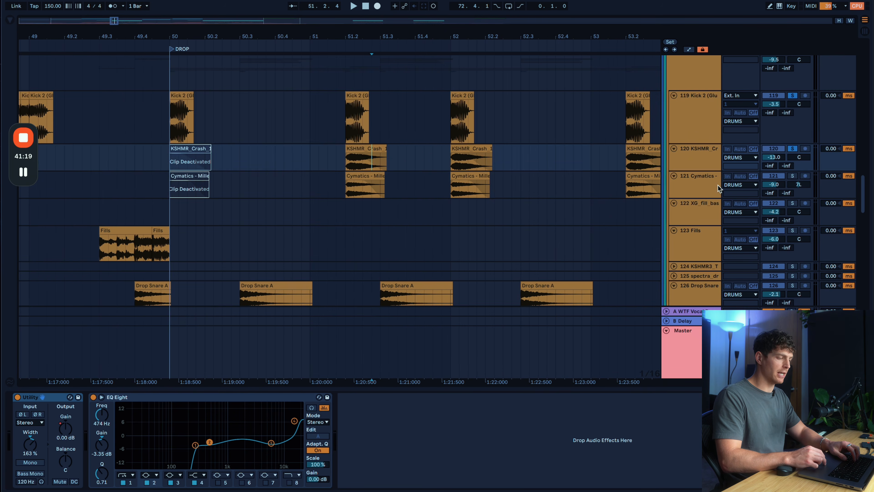
{"action": "left_click", "coordinate": [709, 188]}
{"action": "left_click", "coordinate": [707, 161]}
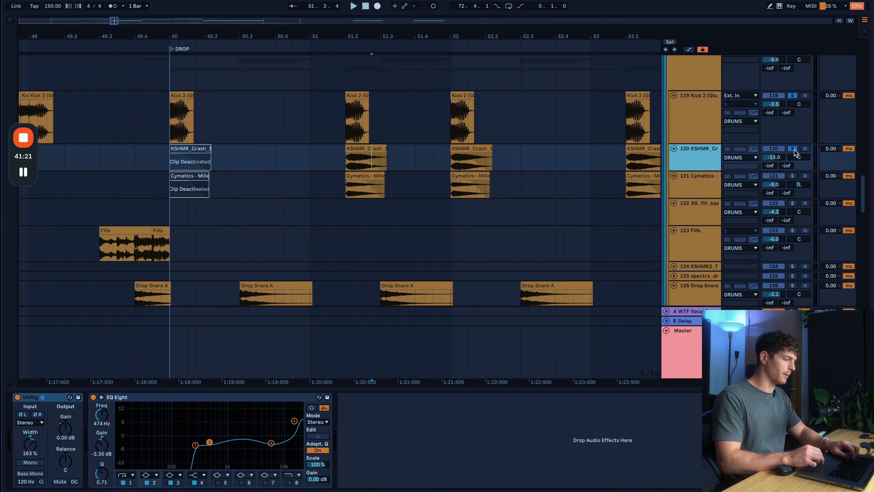
Solo only the 121 Cymatics crash track, play its clip at 51.2, and add the Kick 2 and 120 KSHMR crash tracks to the solo
{"action": "left_click", "coordinate": [695, 178]}
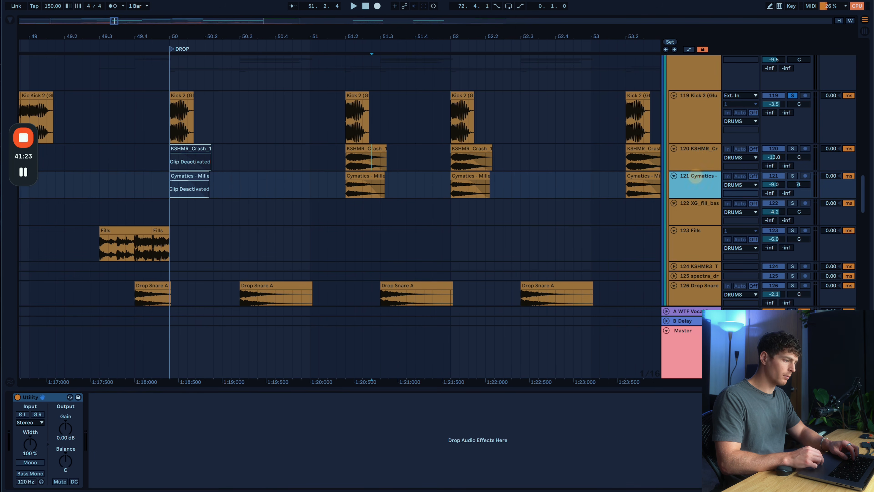
{"action": "left_click", "coordinate": [344, 192]}
{"action": "left_click", "coordinate": [700, 178]}
{"action": "key", "text": "s"}
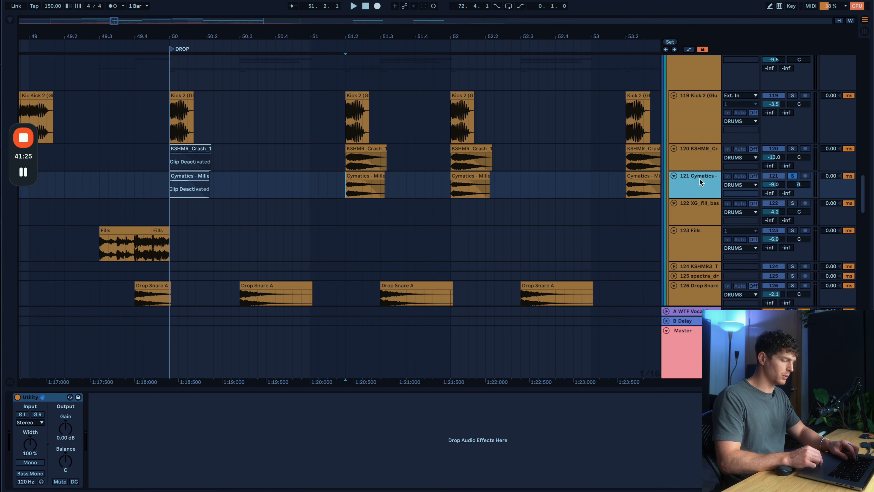
{"action": "left_click", "coordinate": [376, 177]}
{"action": "key", "text": "space"}
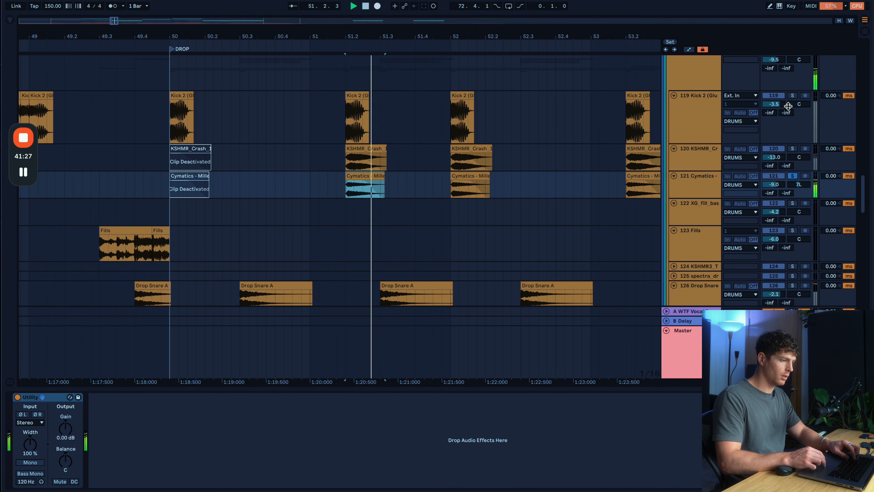
{"action": "left_click", "coordinate": [793, 94]}
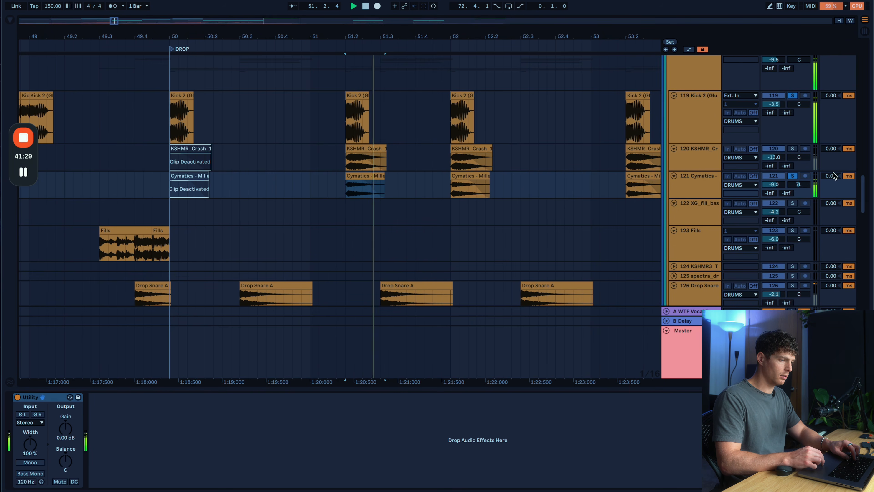
{"action": "left_click", "coordinate": [792, 149]}
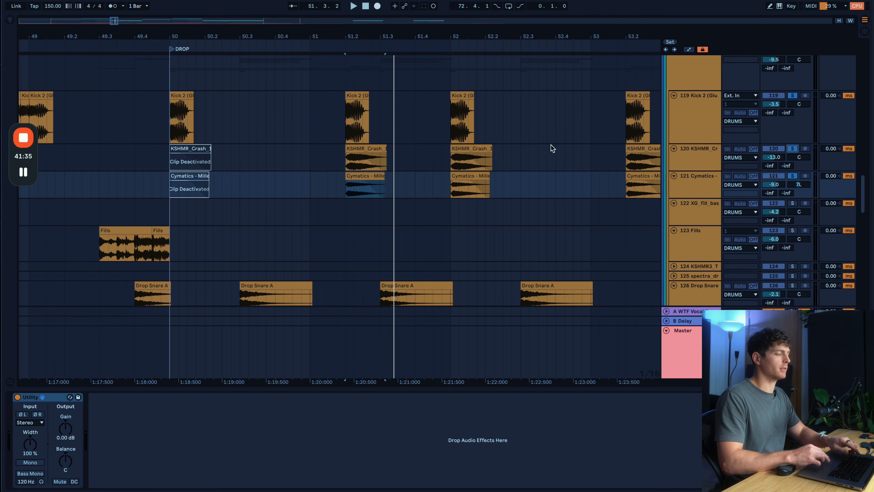
Examine how the kick, crash and snare clips are arranged across the drop from bar 50
{"action": "scroll", "coordinate": [510, 139], "scroll_direction": "down", "scroll_amount": 10}
{"action": "scroll", "coordinate": [510, 139], "scroll_direction": "right", "scroll_amount": 5}
{"action": "scroll", "coordinate": [374, 155], "scroll_direction": "up", "scroll_amount": 5}
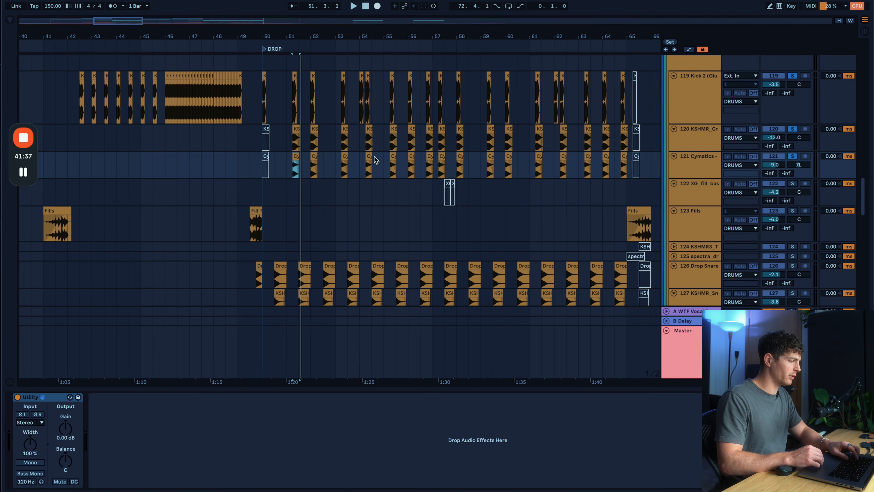
{"action": "scroll", "coordinate": [260, 167], "scroll_direction": "up", "scroll_amount": 2}
{"action": "scroll", "coordinate": [261, 166], "scroll_direction": "down", "scroll_amount": 2}
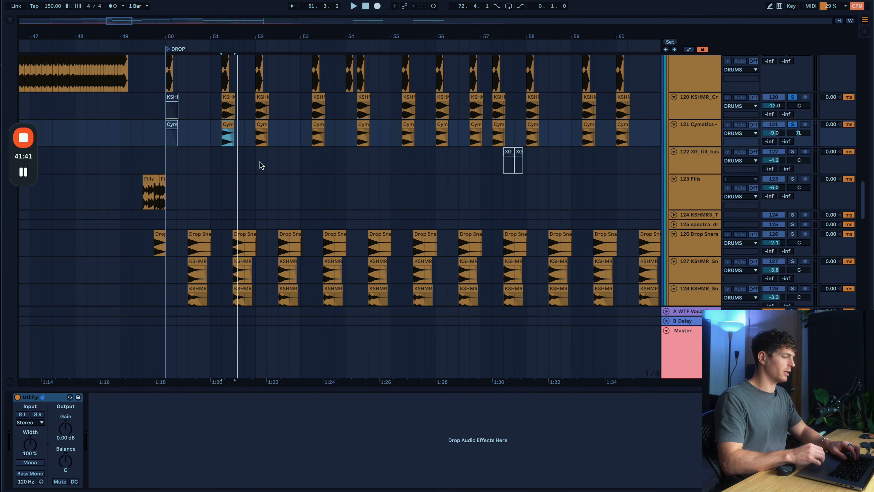
{"action": "scroll", "coordinate": [260, 165], "scroll_direction": "down", "scroll_amount": 3}
{"action": "scroll", "coordinate": [256, 164], "scroll_direction": "left", "scroll_amount": 1}
{"action": "scroll", "coordinate": [211, 165], "scroll_direction": "up", "scroll_amount": 5}
Solo only the 126 Drop Snare track and play the Drop Snare A clip from 50.3
{"action": "left_click", "coordinate": [208, 173]}
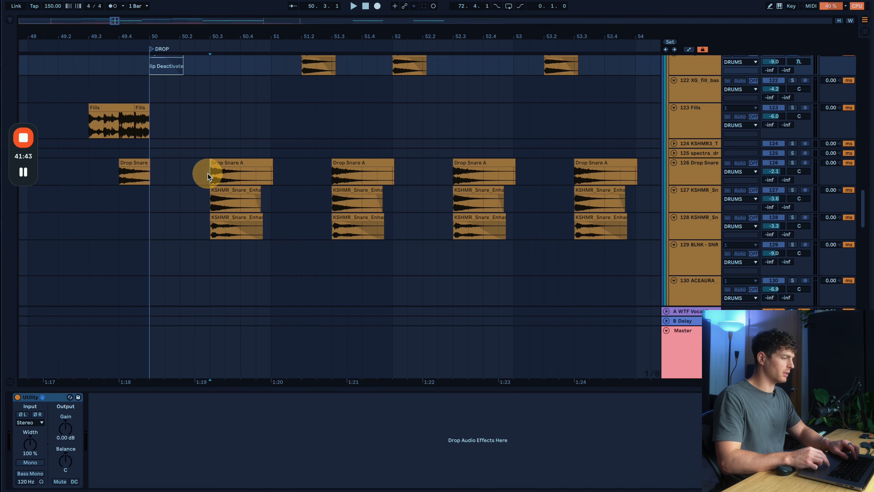
{"action": "scroll", "coordinate": [208, 172], "scroll_direction": "down", "scroll_amount": 5}
{"action": "key", "text": "space"}
{"action": "scroll", "coordinate": [208, 177], "scroll_direction": "up", "scroll_amount": 3}
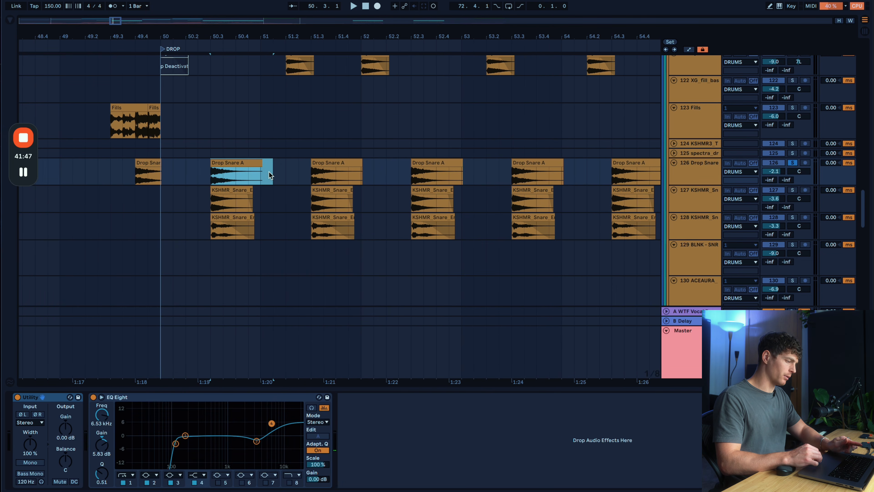
{"action": "scroll", "coordinate": [268, 172], "scroll_direction": "up", "scroll_amount": 3}
{"action": "key", "text": "space"}
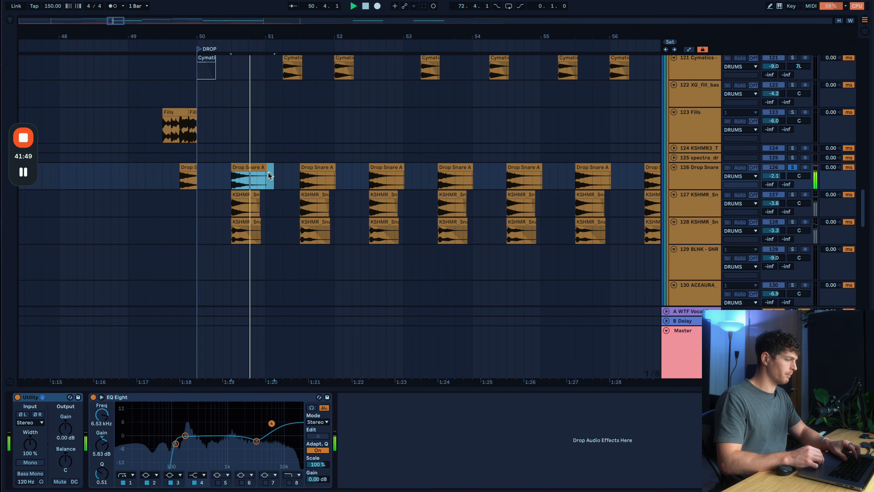
{"action": "scroll", "coordinate": [240, 186], "scroll_direction": "up", "scroll_amount": 2}
{"action": "scroll", "coordinate": [234, 183], "scroll_direction": "down", "scroll_amount": 2}
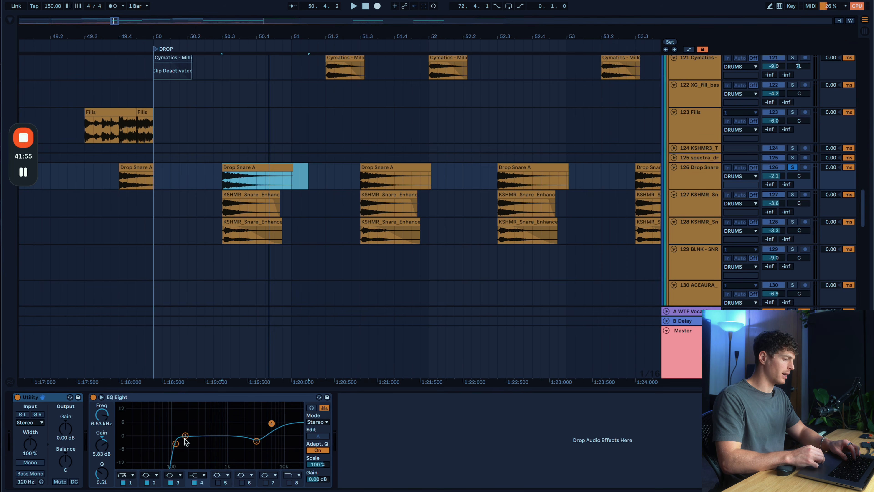
Raise band 2 of the Drop Snare's EQ Eight to 6.82 dB at 190 Hz during playback, and reset its gain to 0 dB
{"action": "key", "text": "space"}
{"action": "left_click_drag", "start_coordinate": [185, 436], "coordinate": [188, 421]}
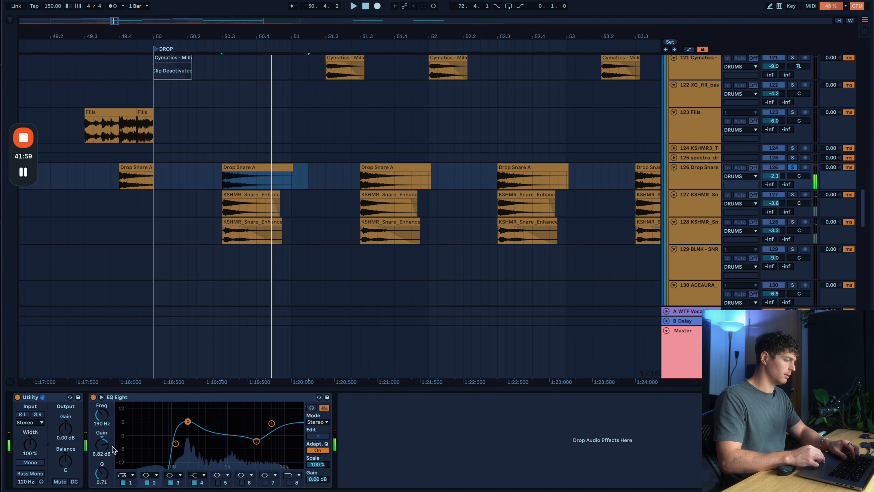
{"action": "double_click", "coordinate": [104, 446]}
Solo only the 127 KSHMR snare enhancer track and play its layer from 50.3
{"action": "left_click", "coordinate": [218, 211]}
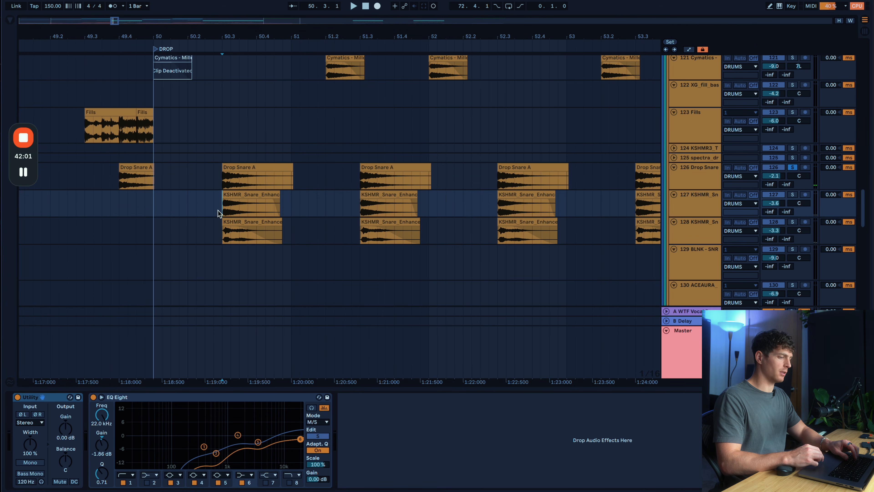
{"action": "key", "text": "space"}
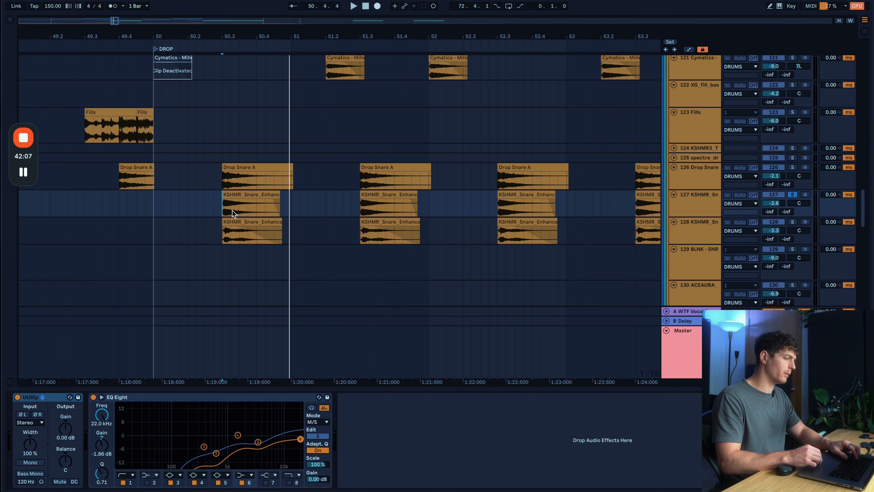
{"action": "left_click", "coordinate": [673, 177]}
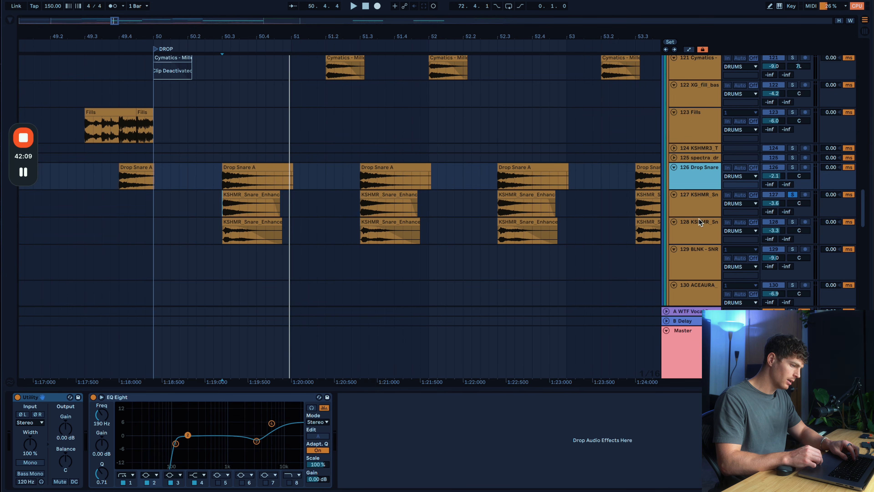
{"action": "left_click", "coordinate": [699, 208]}
{"action": "scroll", "coordinate": [353, 94], "scroll_direction": "up", "scroll_amount": 3}
{"action": "scroll", "coordinate": [386, 140], "scroll_direction": "down", "scroll_amount": 3}
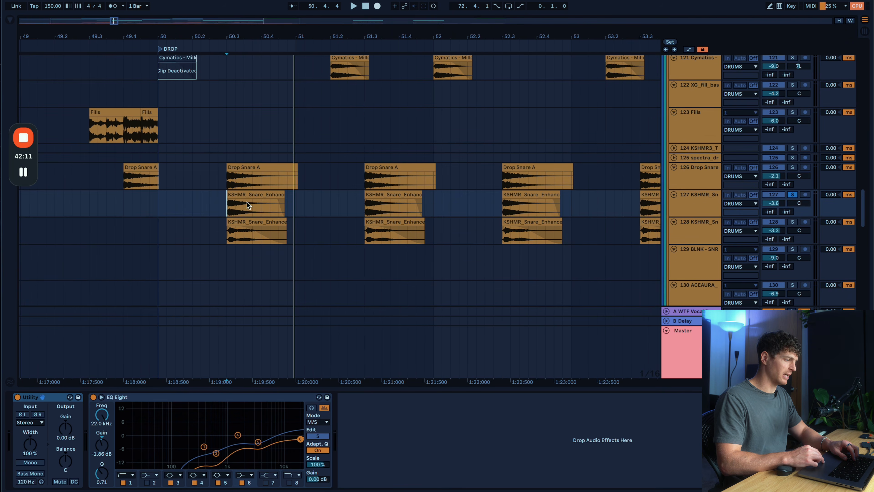
Play the Drop Snare soloed from 50.3, switching the 127 KSHMR snare layer's solo on and off to compare the sound
{"action": "left_click", "coordinate": [253, 191]}
{"action": "left_click", "coordinate": [792, 168]}
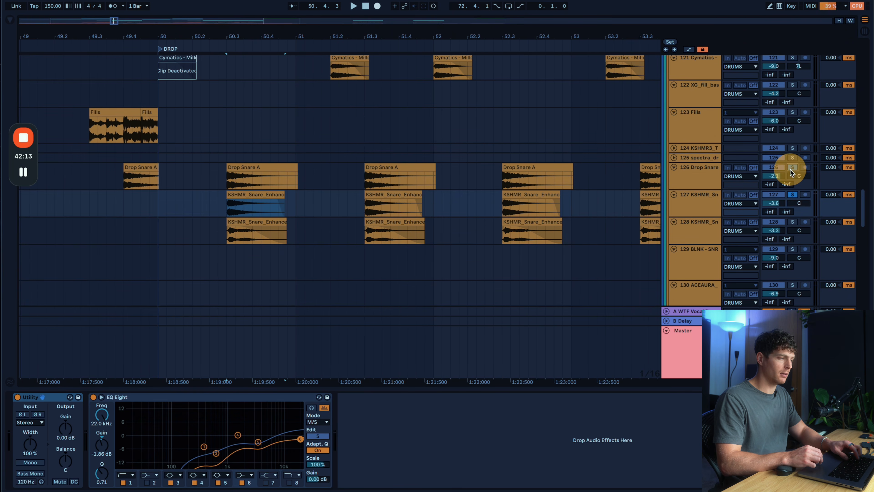
{"action": "key", "text": "space"}
{"action": "left_click", "coordinate": [792, 195]}
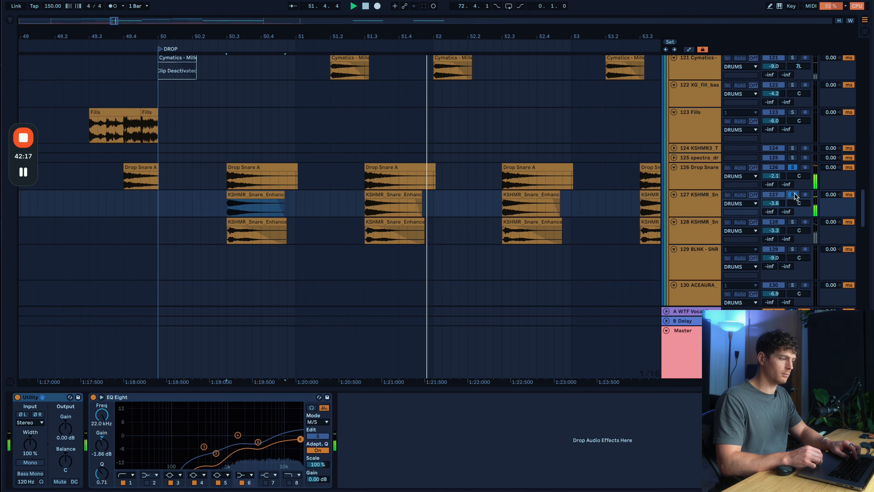
{"action": "left_click", "coordinate": [793, 195]}
{"action": "key", "text": "space"}
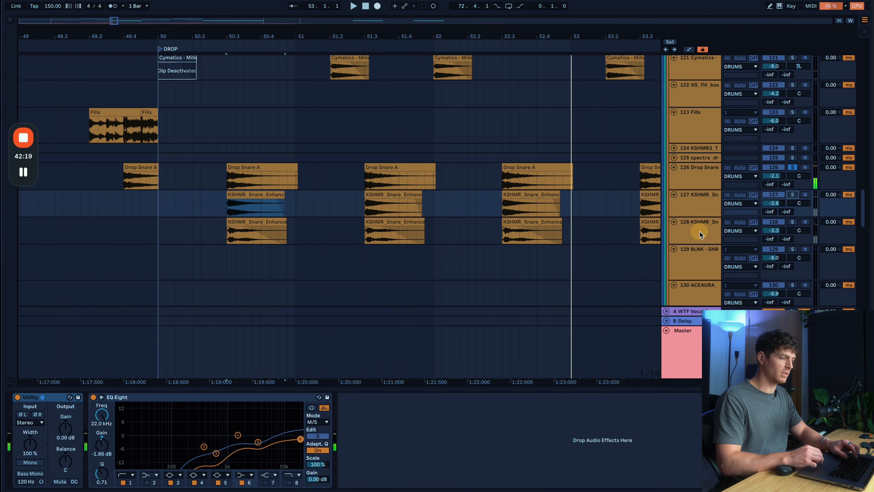
Solo the 128 KSHMR snare enhancer track and play it from 50.3, bringing the 126 Drop Snare into the solo
{"action": "left_click", "coordinate": [700, 232]}
{"action": "key", "text": "s"}
{"action": "key", "text": "space"}
{"action": "left_click", "coordinate": [793, 168]}
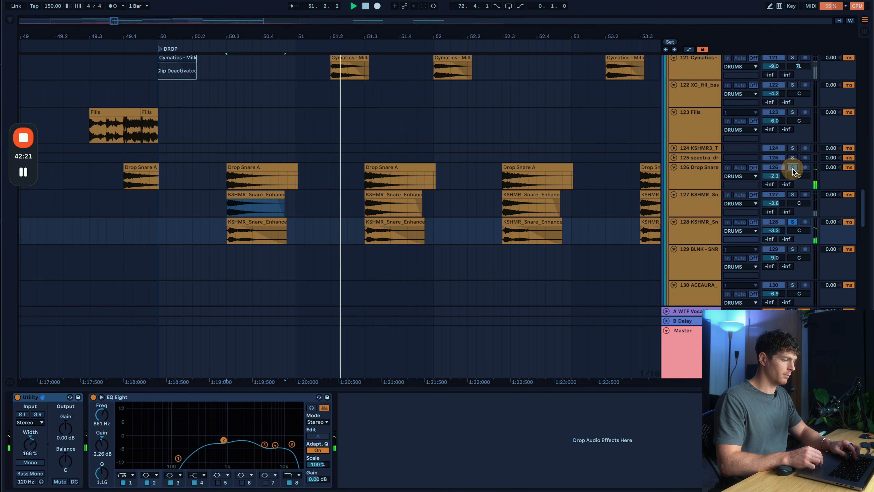
Replay the soloed Drop Snare from 50.3, switching the 128 KSHMR snare layer's solo off and on to compare the sound
{"action": "left_click", "coordinate": [792, 221]}
{"action": "key", "text": "space"}
{"action": "key", "text": "space"}
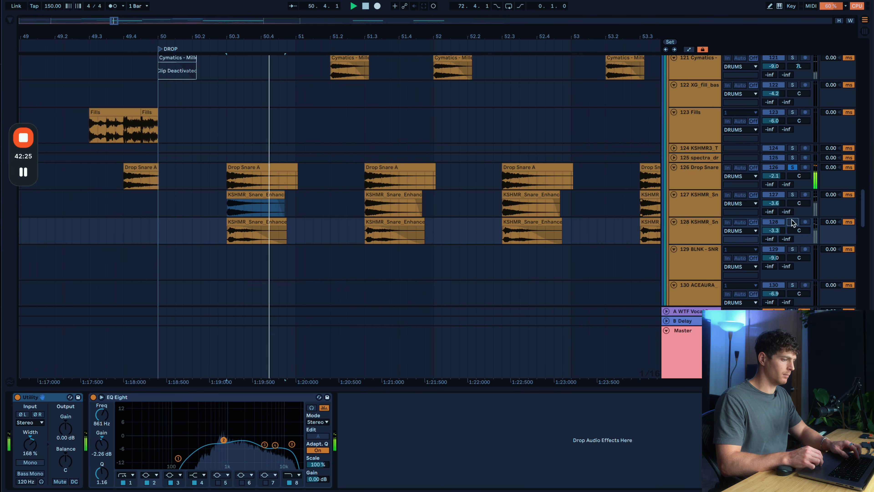
{"action": "left_click", "coordinate": [794, 223]}
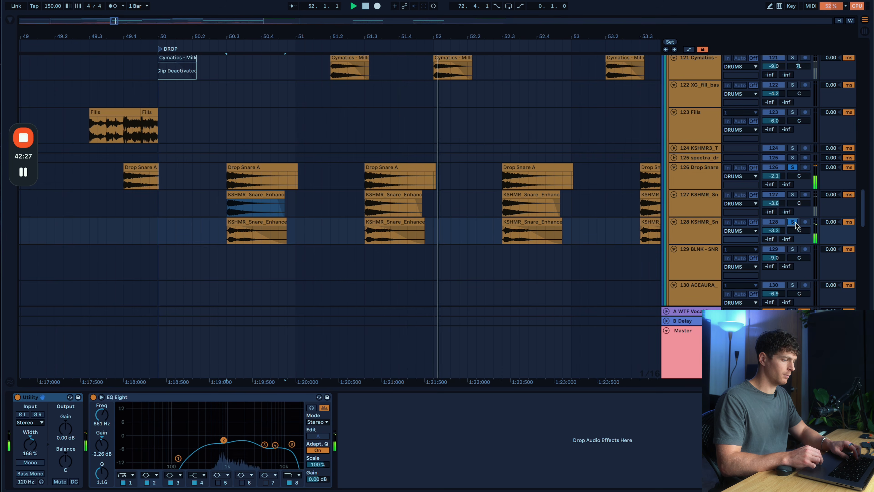
Solo the Drop Snare with both the 127 and 128 KSHMR enhancer layers and play them together from 50.3
{"action": "left_click", "coordinate": [793, 222]}
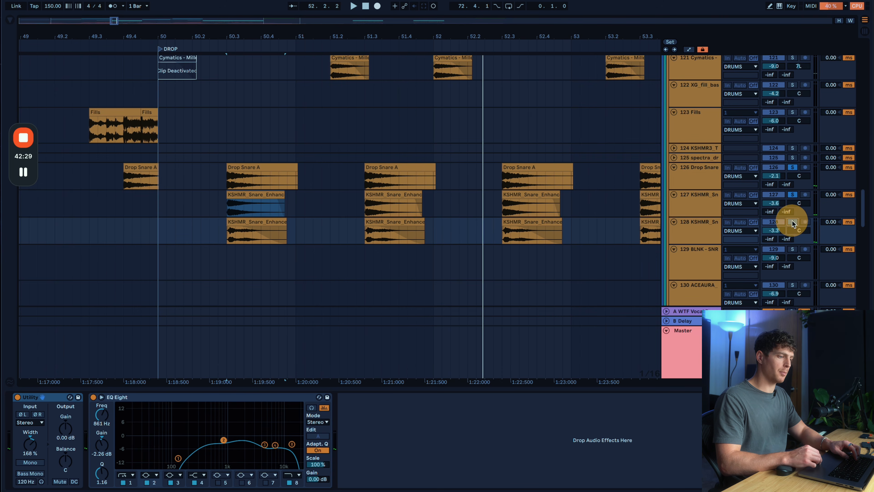
{"action": "scroll", "coordinate": [611, 229], "scroll_direction": "down", "scroll_amount": 3}
{"action": "key", "text": "space"}
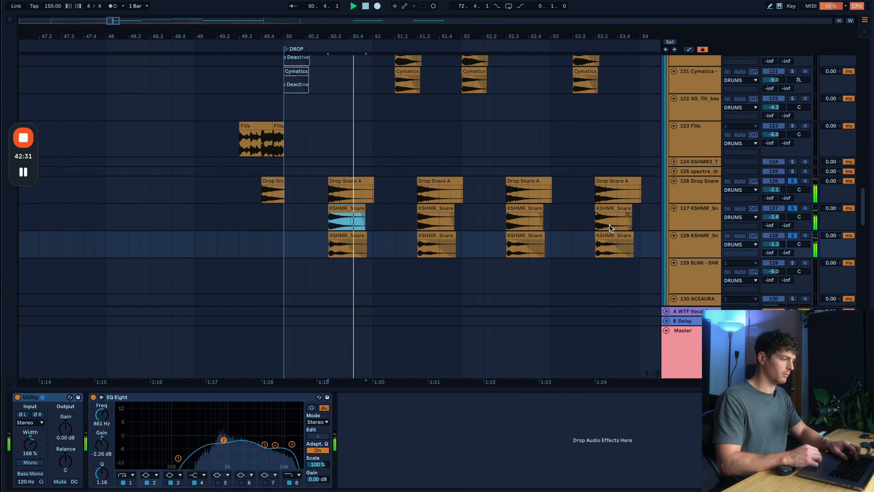
{"action": "scroll", "coordinate": [609, 224], "scroll_direction": "up", "scroll_amount": 2}
{"action": "scroll", "coordinate": [609, 225], "scroll_direction": "up", "scroll_amount": 5}
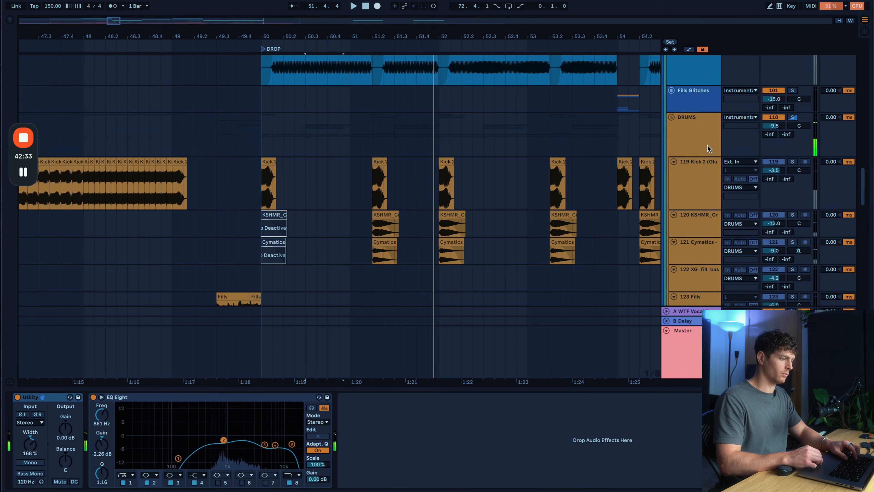
Solo the whole DRUMS group, start playback, and deactivate the 120 and 121 crash tracks and the 127 and 128 snare enhancer tracks
{"action": "left_click", "coordinate": [700, 139]}
{"action": "key", "text": "space"}
{"action": "scroll", "coordinate": [700, 140], "scroll_direction": "down", "scroll_amount": 3}
{"action": "left_click", "coordinate": [700, 141]}
{"action": "left_click", "coordinate": [691, 154], "text": "shift"}
{"action": "scroll", "coordinate": [692, 154], "scroll_direction": "down", "scroll_amount": 2}
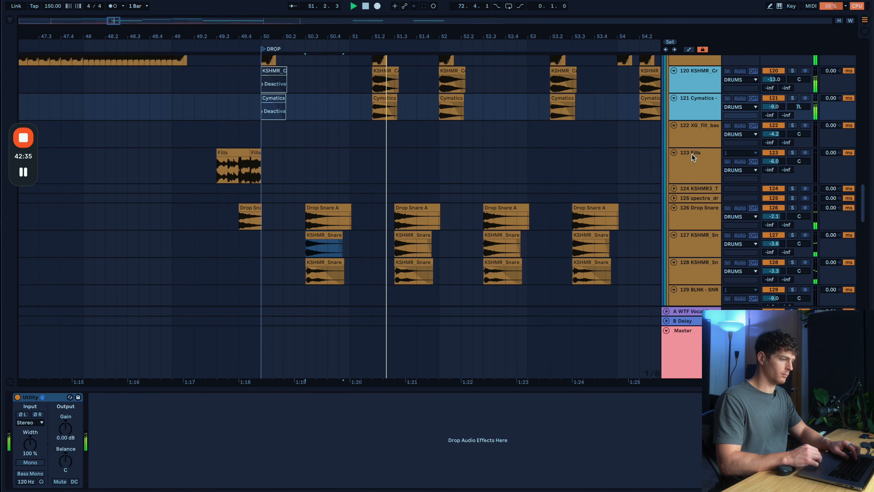
{"action": "left_click", "coordinate": [691, 253], "text": "super"}
{"action": "left_click", "coordinate": [697, 275], "text": "super"}
{"action": "key", "text": "0"}
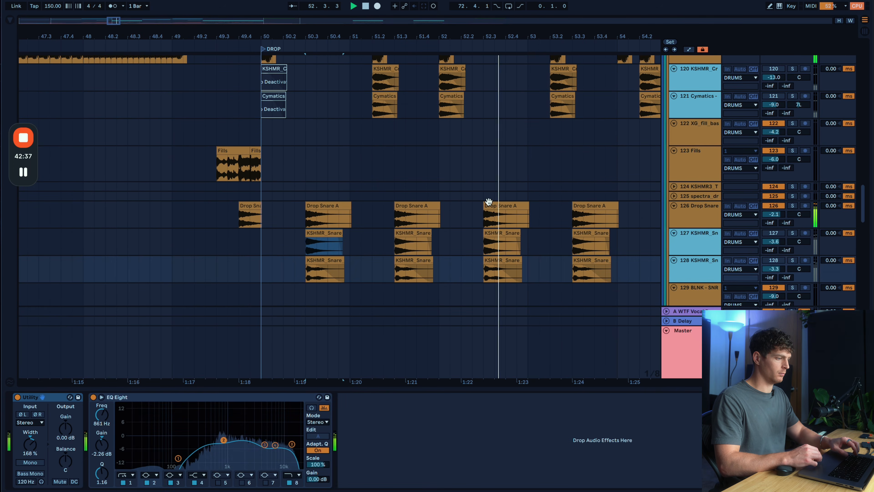
Replay the drums without the crash and enhancer layers, reactivating tracks 120, 121, 127 and 128 during playback to compare
{"action": "scroll", "coordinate": [527, 197], "scroll_direction": "right", "scroll_amount": 3}
{"action": "scroll", "coordinate": [527, 197], "scroll_direction": "down", "scroll_amount": 3}
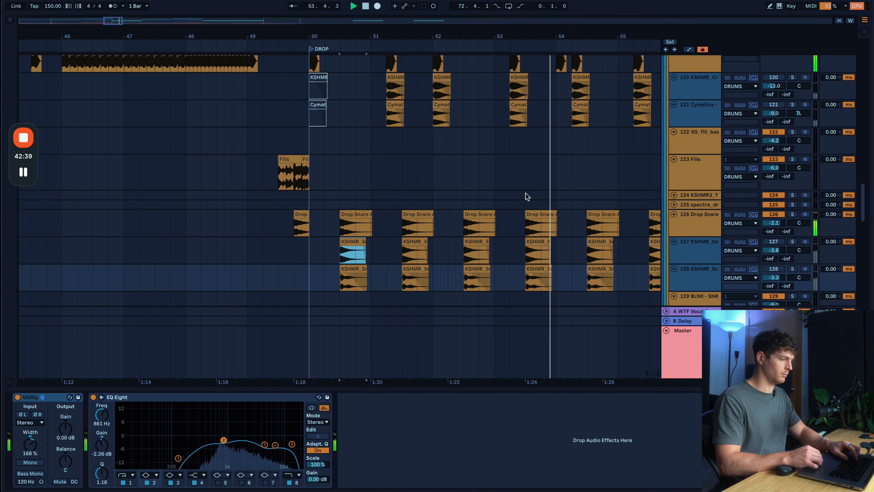
{"action": "scroll", "coordinate": [527, 198], "scroll_direction": "right", "scroll_amount": 3}
{"action": "key", "text": "space"}
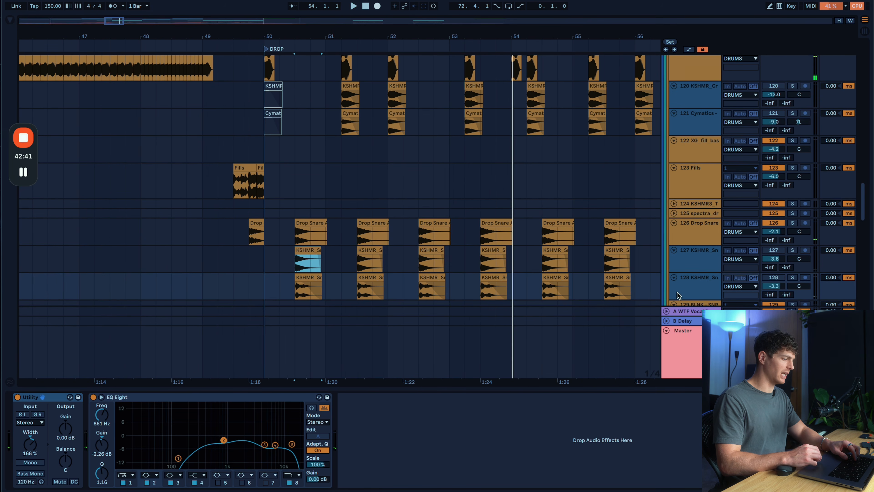
{"action": "key", "text": "space"}
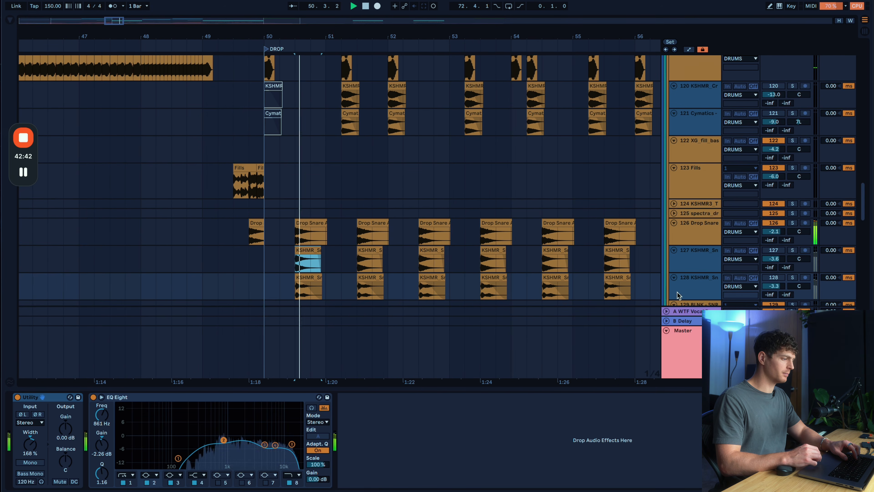
{"action": "left_click", "coordinate": [777, 250]}
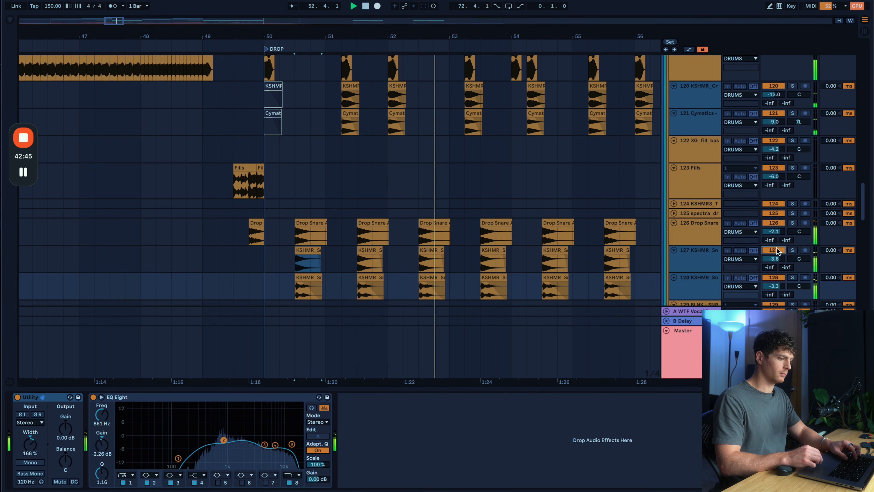
{"action": "scroll", "coordinate": [503, 230], "scroll_direction": "down", "scroll_amount": 3}
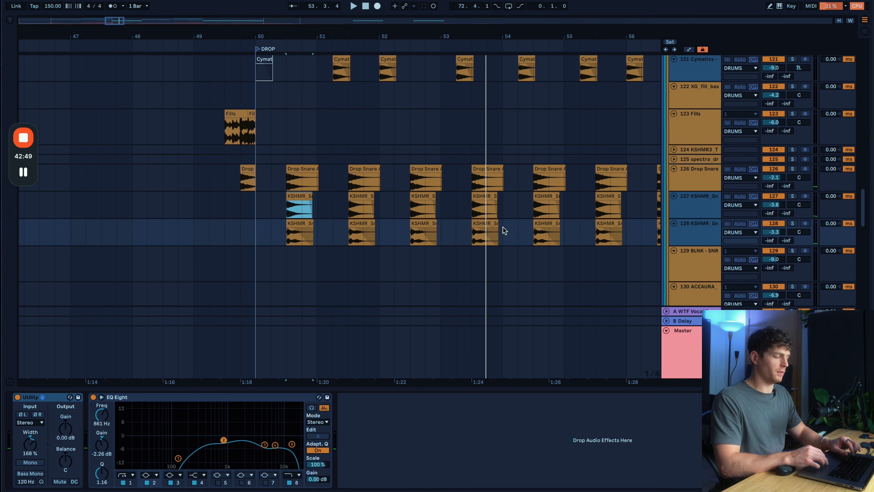
Place the playback start at 50.1.1 on the 132 KSHMR ride track, solo it, and look over the surrounding drum clips
{"action": "scroll", "coordinate": [502, 230], "scroll_direction": "down", "scroll_amount": 10}
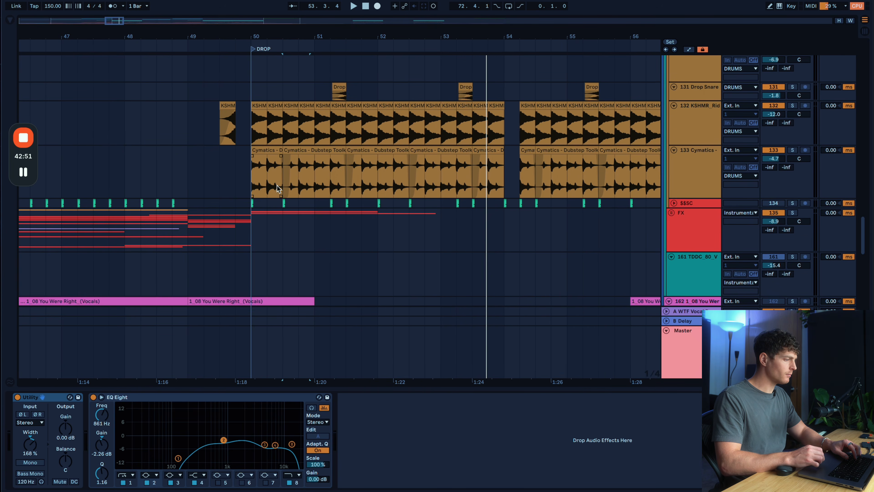
{"action": "scroll", "coordinate": [278, 188], "scroll_direction": "up", "scroll_amount": 3}
{"action": "left_click", "coordinate": [222, 135]}
{"action": "scroll", "coordinate": [222, 135], "scroll_direction": "down", "scroll_amount": 3}
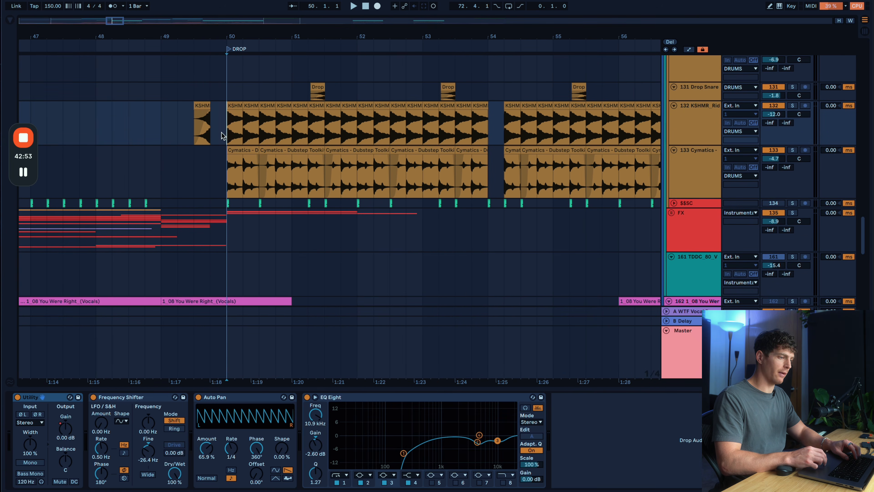
{"action": "scroll", "coordinate": [222, 135], "scroll_direction": "down", "scroll_amount": 3}
{"action": "scroll", "coordinate": [502, 146], "scroll_direction": "up", "scroll_amount": 3}
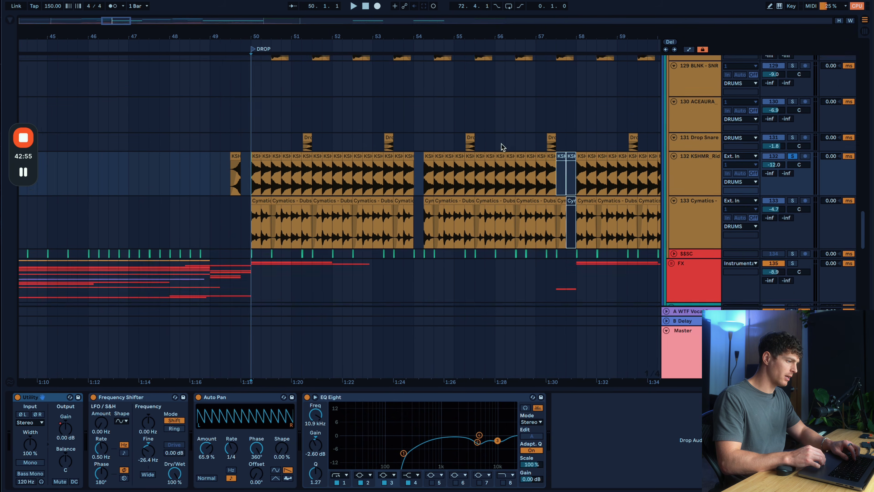
{"action": "scroll", "coordinate": [502, 146], "scroll_direction": "up", "scroll_amount": 3}
{"action": "scroll", "coordinate": [343, 185], "scroll_direction": "up", "scroll_amount": 3}
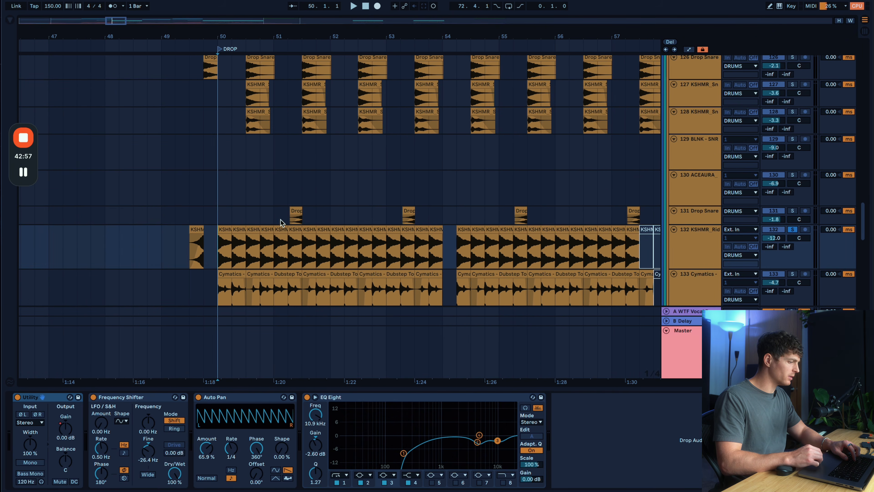
Solo the 131 Drop Snare ghost track together with the 126, 127 and 128 snare layers and play from 51.2
{"action": "left_click", "coordinate": [286, 219]}
{"action": "scroll", "coordinate": [286, 220], "scroll_direction": "up", "scroll_amount": 5}
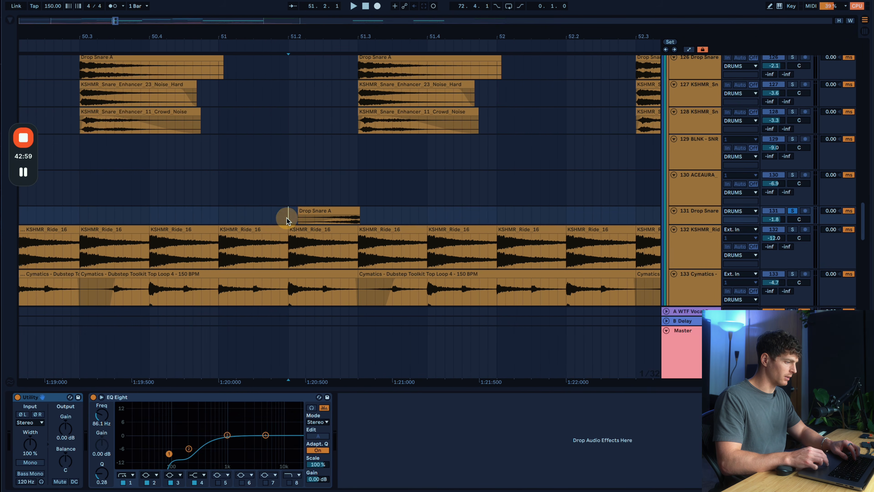
{"action": "scroll", "coordinate": [287, 220], "scroll_direction": "down", "scroll_amount": 4}
{"action": "scroll", "coordinate": [619, 146], "scroll_direction": "up", "scroll_amount": 3}
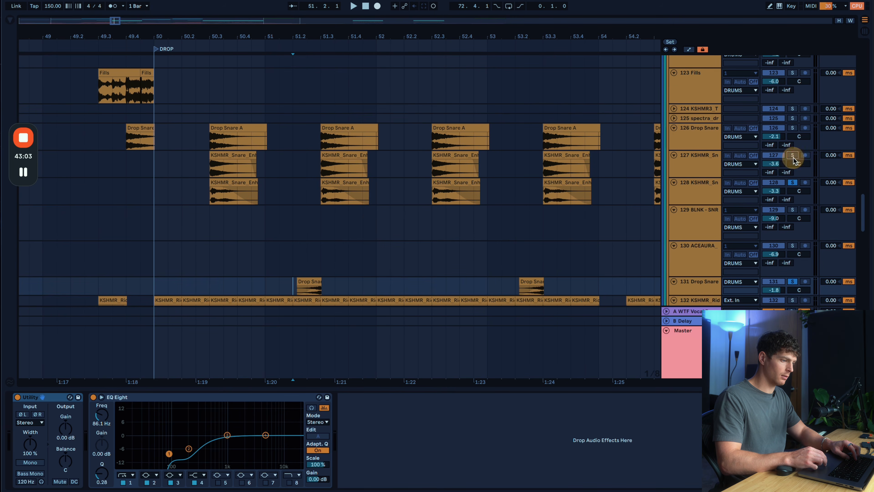
{"action": "left_click", "coordinate": [791, 130]}
{"action": "key", "text": "space"}
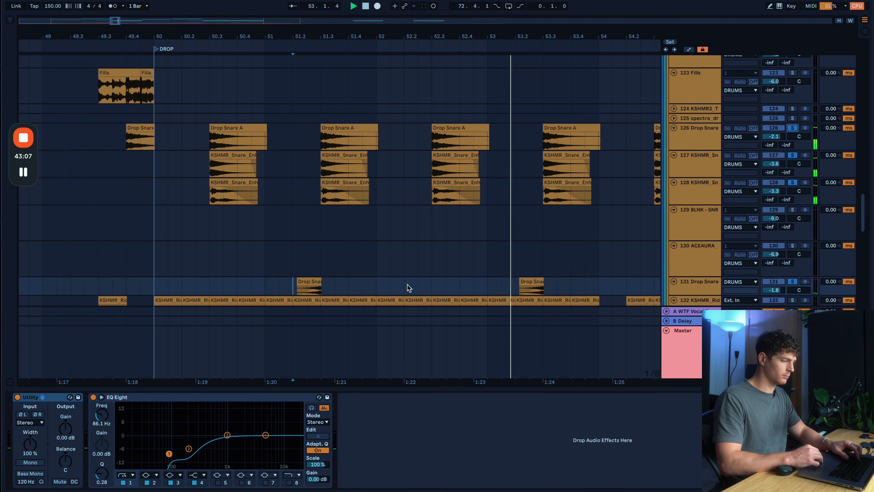
Add the 132 KSHMR ride track to the soloed snare layers and play from its first clip at the drop
{"action": "scroll", "coordinate": [537, 288], "scroll_direction": "down", "scroll_amount": 5}
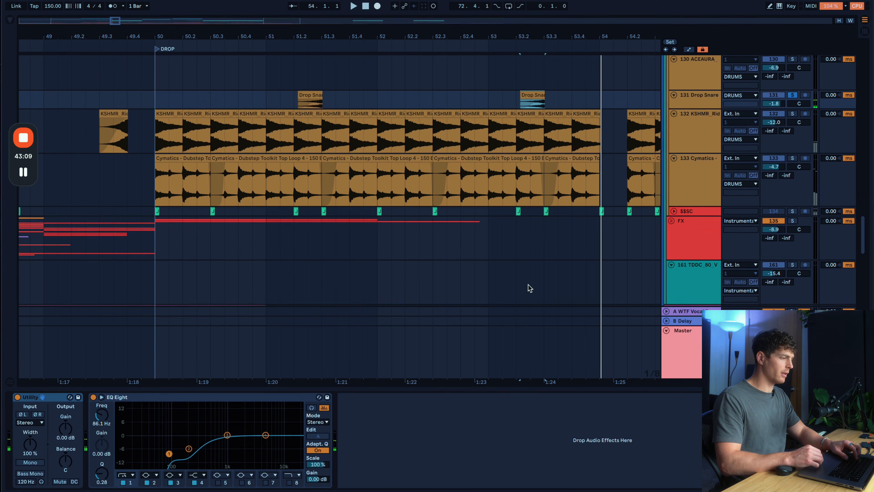
{"action": "left_click", "coordinate": [795, 114]}
{"action": "left_click", "coordinate": [169, 112]}
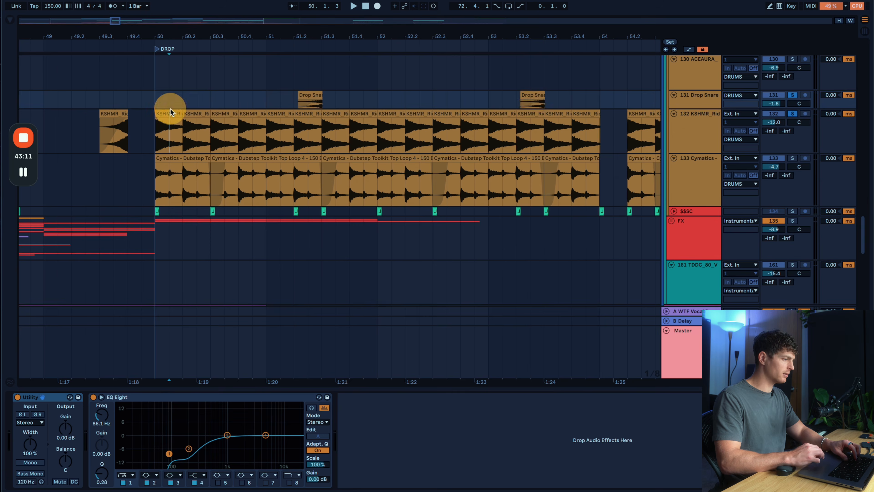
{"action": "scroll", "coordinate": [171, 117], "scroll_direction": "up", "scroll_amount": 1}
Add the 119 Kick 2 and the 120 and 121 crash tracks to the solo during playback, and stop at bar 54
{"action": "scroll", "coordinate": [285, 172], "scroll_direction": "up", "scroll_amount": 10}
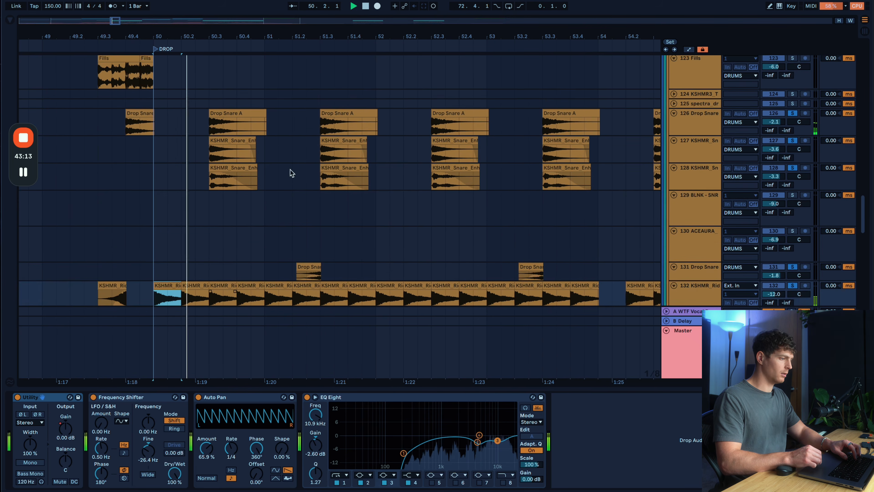
{"action": "scroll", "coordinate": [800, 141], "scroll_direction": "up", "scroll_amount": 6}
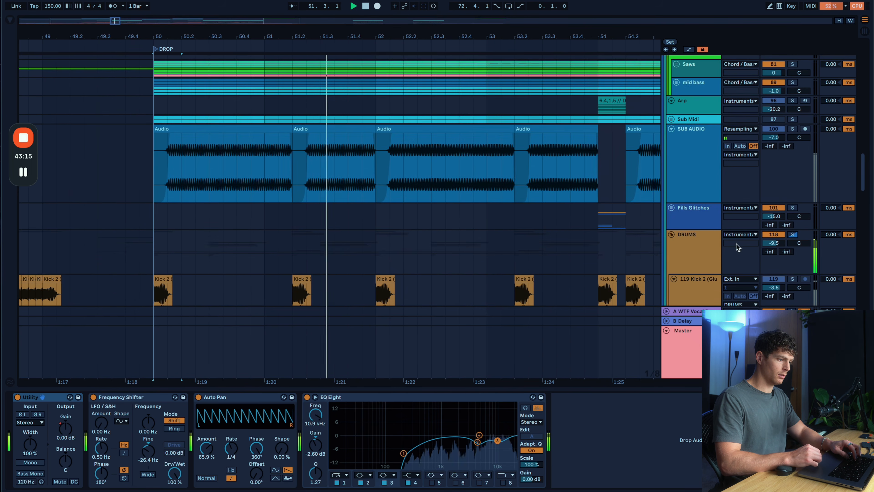
{"action": "scroll", "coordinate": [796, 156], "scroll_direction": "down", "scroll_amount": 4}
{"action": "left_click", "coordinate": [794, 157]}
{"action": "left_click", "coordinate": [792, 209]}
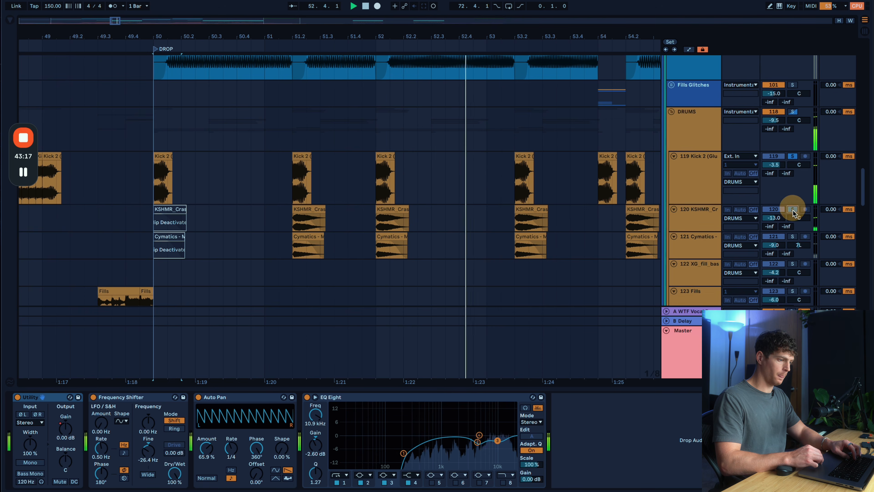
{"action": "left_click", "coordinate": [792, 237]}
{"action": "scroll", "coordinate": [401, 191], "scroll_direction": "down", "scroll_amount": 10}
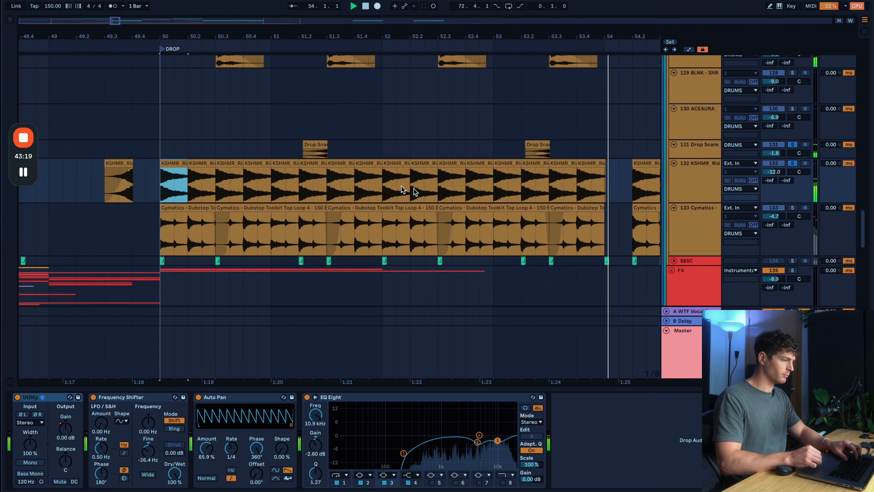
{"action": "key", "text": "space"}
Inspect the 132 KSHMR ride track's Auto Pan and Frequency Shifter, and solo only that track with the playback start at 50.1.1
{"action": "left_click", "coordinate": [685, 229]}
{"action": "left_click", "coordinate": [685, 229]}
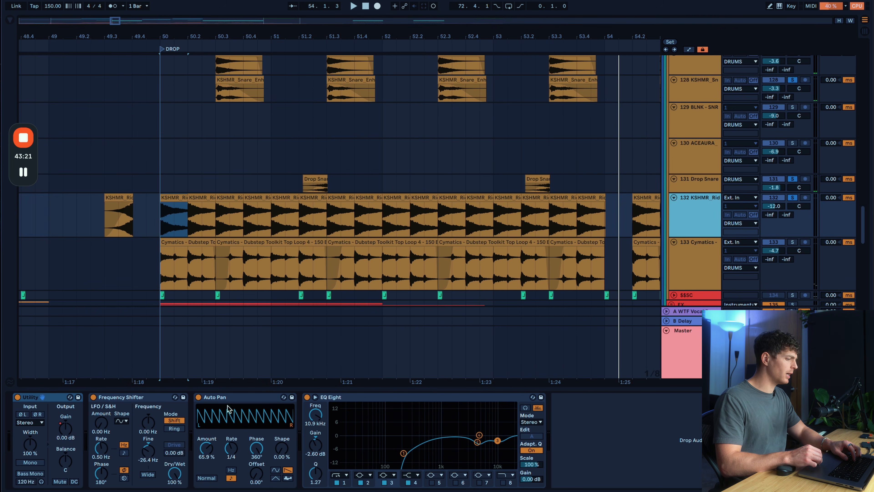
{"action": "left_click", "coordinate": [233, 398]}
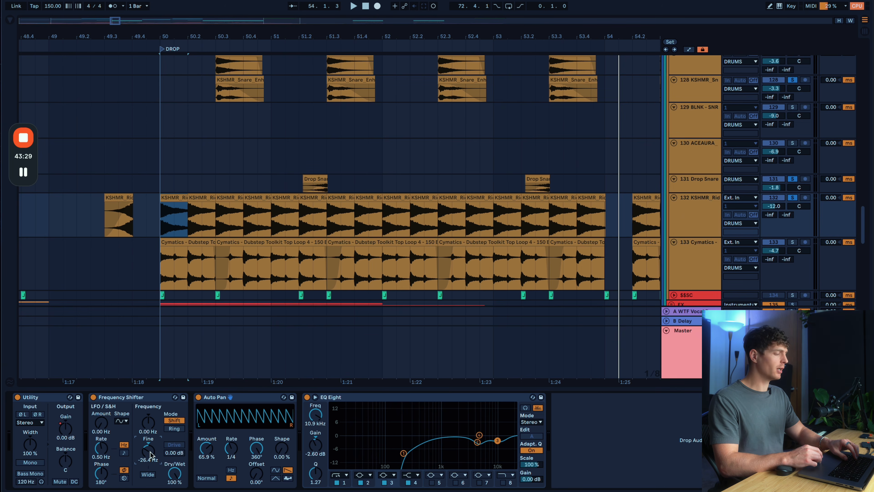
{"action": "left_click", "coordinate": [156, 229]}
Search the browser for "spectrum" and add the Spectrum device to the Master track's effect chain
{"action": "left_click", "coordinate": [692, 350]}
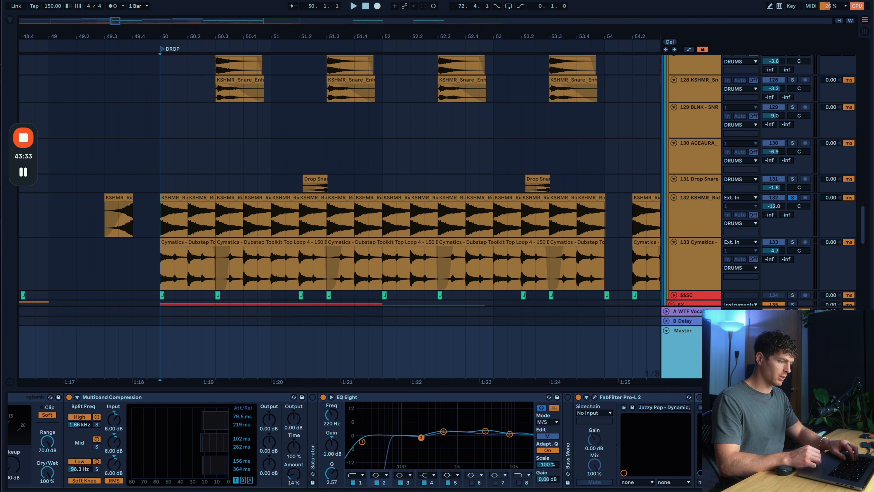
{"action": "key", "text": "super+f"}
{"action": "type", "text": "spectrum"}
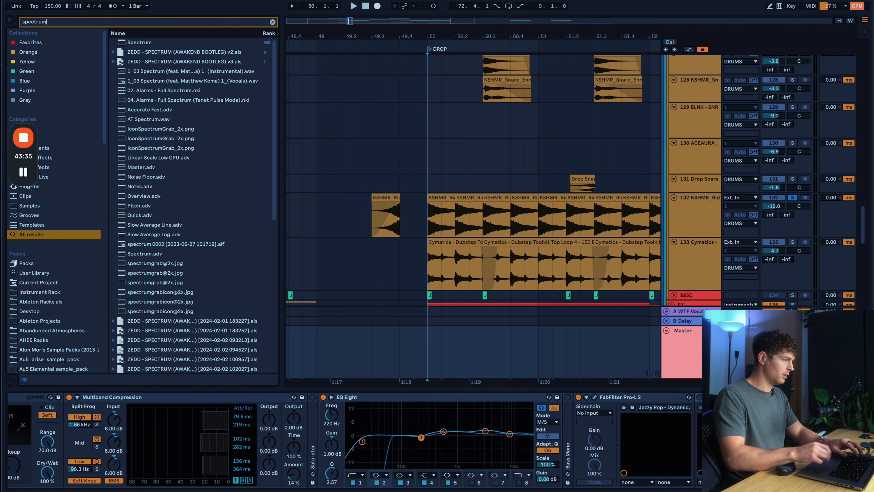
{"action": "left_click_drag", "start_coordinate": [138, 45], "coordinate": [553, 362]}
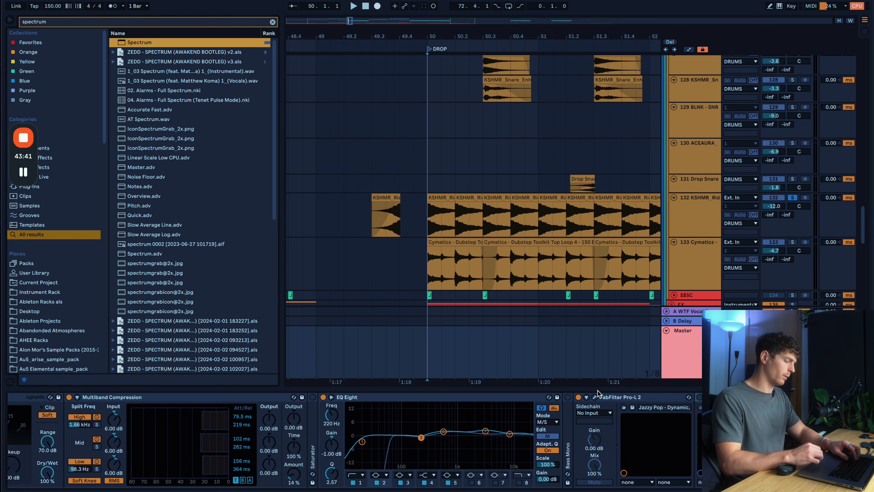
Switch the Master's Spectrum to a manual range and set its lower limit to -53 while the soloed ride plays
{"action": "scroll", "coordinate": [634, 449], "scroll_direction": "right", "scroll_amount": 6}
{"action": "left_click", "coordinate": [580, 483]}
{"action": "key", "text": "space"}
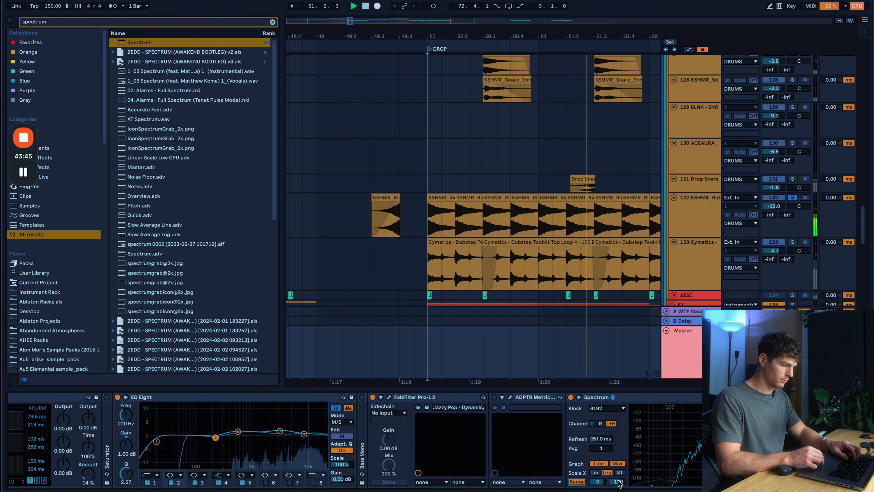
{"action": "left_click_drag", "start_coordinate": [619, 482], "coordinate": [619, 479]}
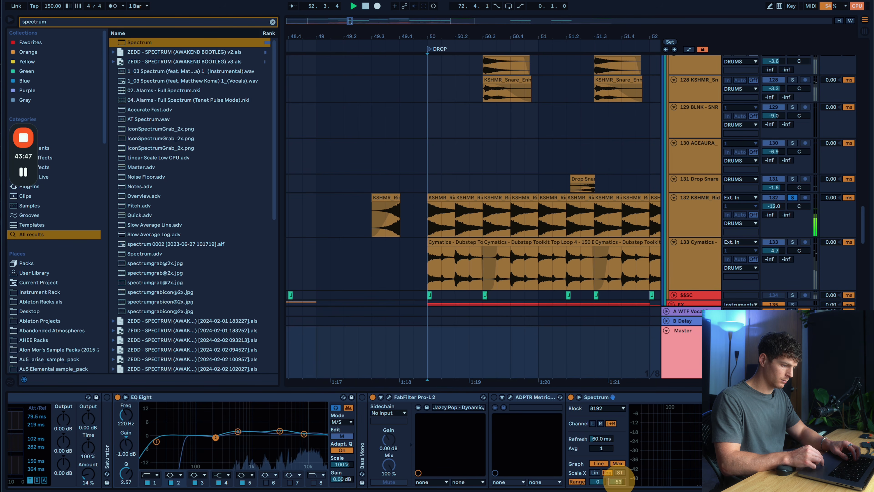
Boost band 6 of the 132 KSHMR ride's EQ Eight by 15 dB around 3.37 kHz, audition it and examine the Master's Spectrum
{"action": "left_click", "coordinate": [704, 230]}
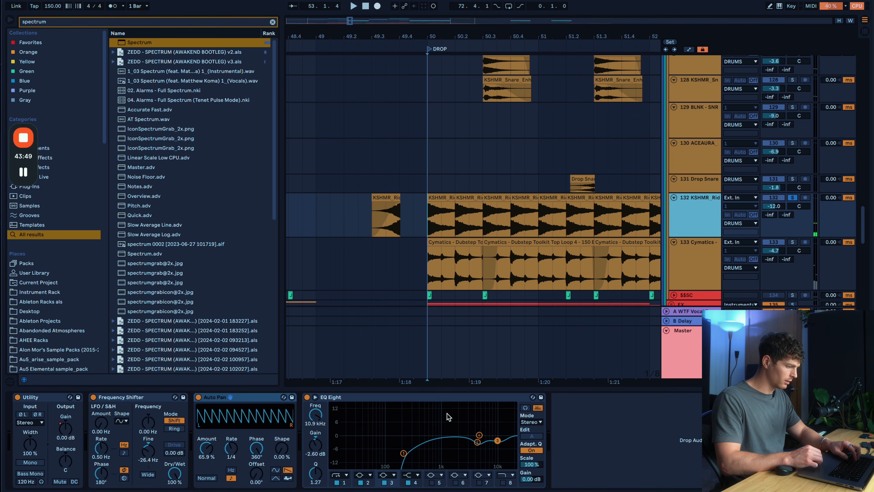
{"action": "double_click", "coordinate": [495, 434]}
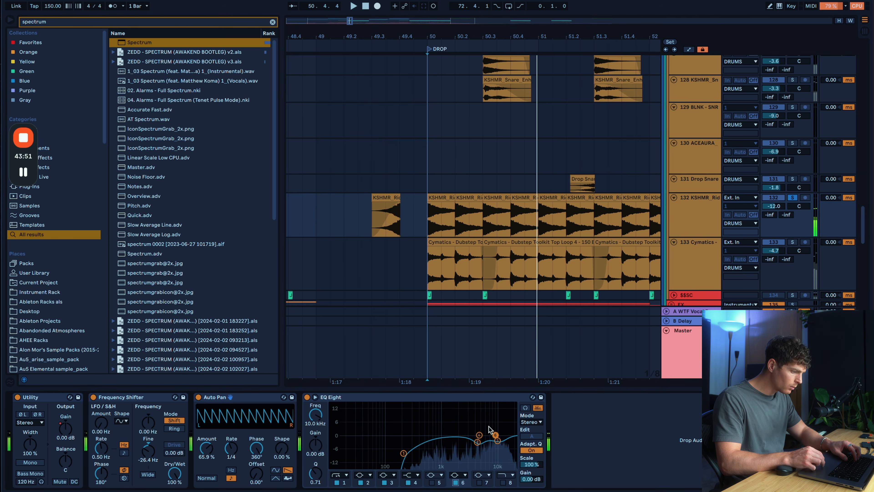
{"action": "left_click_drag", "start_coordinate": [494, 434], "coordinate": [472, 404]}
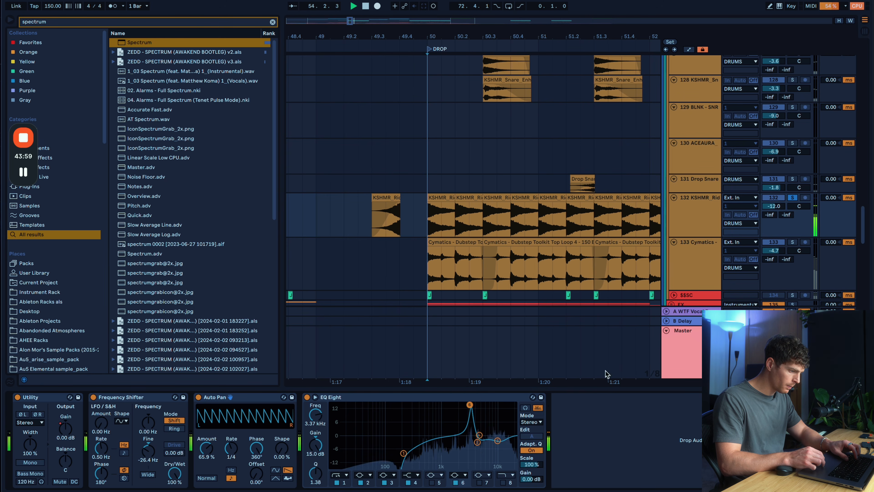
{"action": "key", "text": "space"}
{"action": "key", "text": "space"}
{"action": "left_click", "coordinate": [692, 354]}
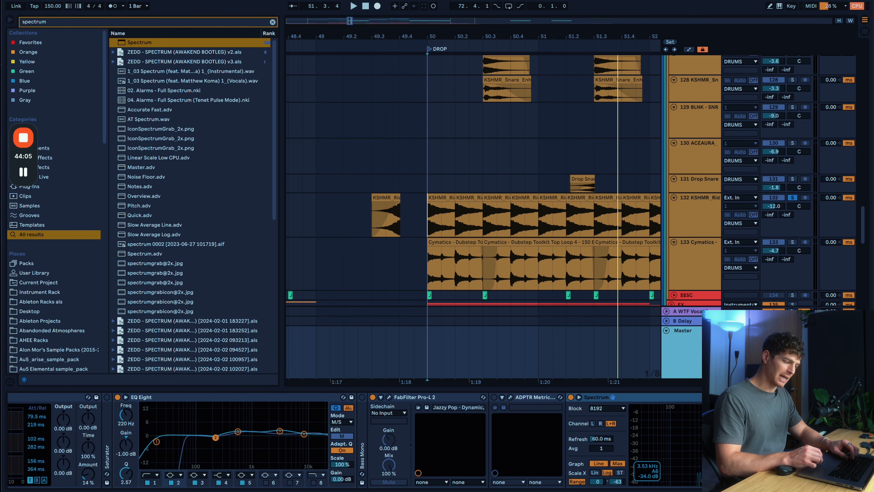
{"action": "left_click", "coordinate": [686, 225]}
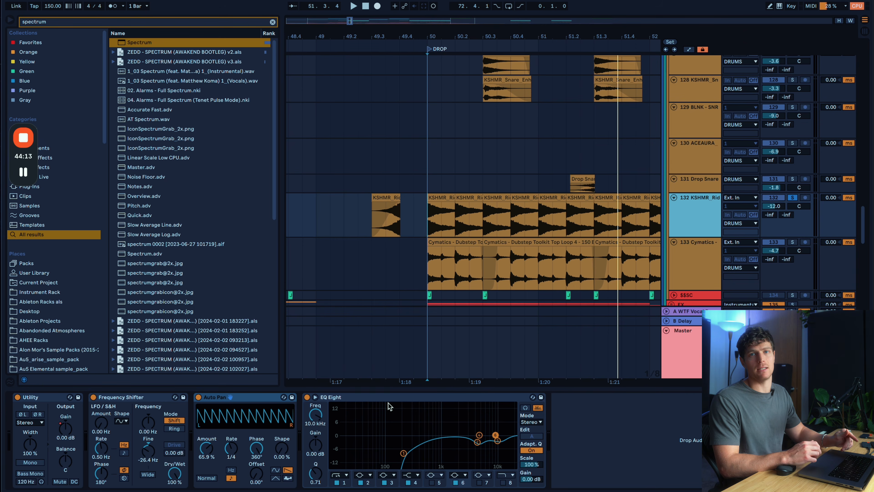
Play the soloed 132 KSHMR ride from 50.1.1 and compare it with its Auto Pan bypassed and active
{"action": "left_click", "coordinate": [415, 286]}
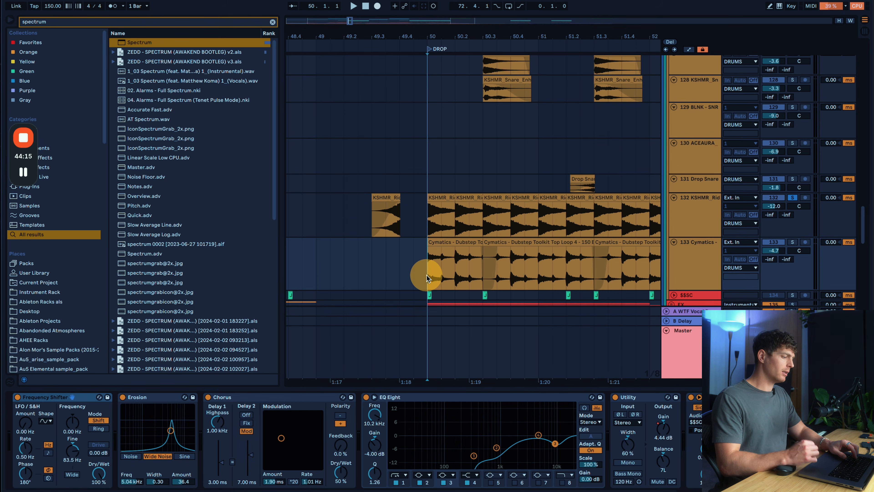
{"action": "scroll", "coordinate": [427, 278], "scroll_direction": "right", "scroll_amount": 2}
{"action": "scroll", "coordinate": [427, 278], "scroll_direction": "up", "scroll_amount": 1}
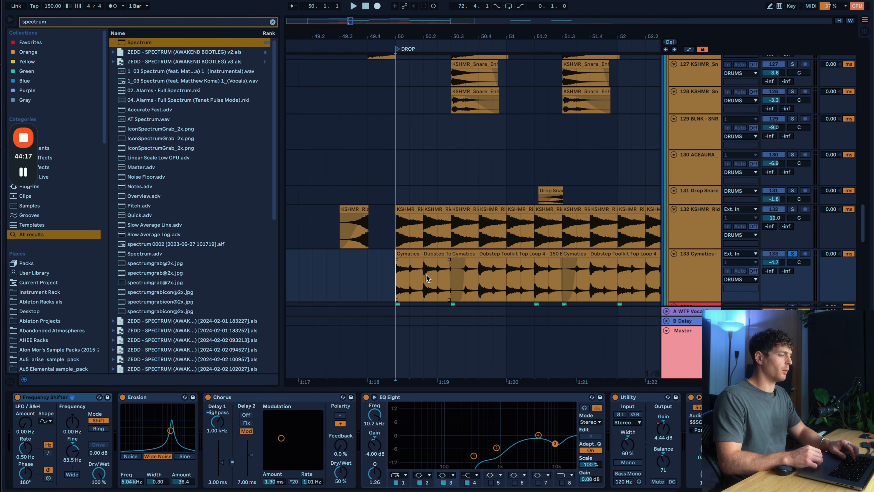
{"action": "left_click", "coordinate": [683, 239]}
{"action": "left_click", "coordinate": [254, 400]}
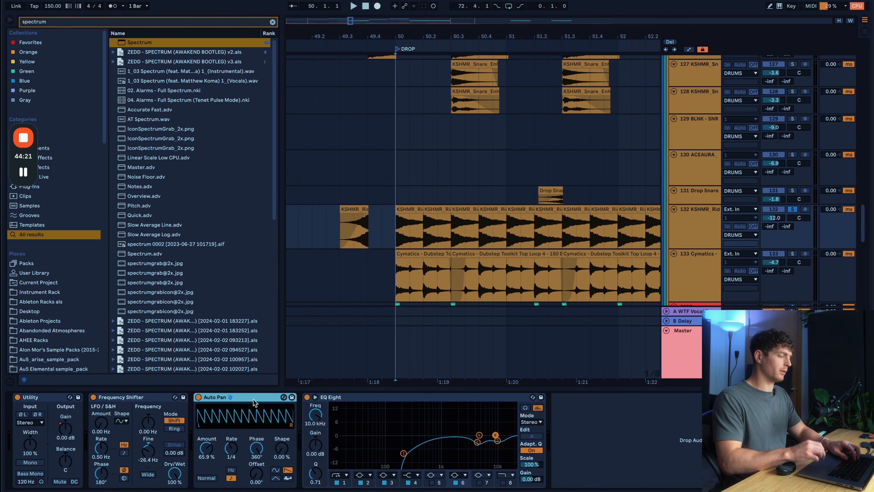
{"action": "key", "text": "space"}
{"action": "left_click", "coordinate": [198, 397]}
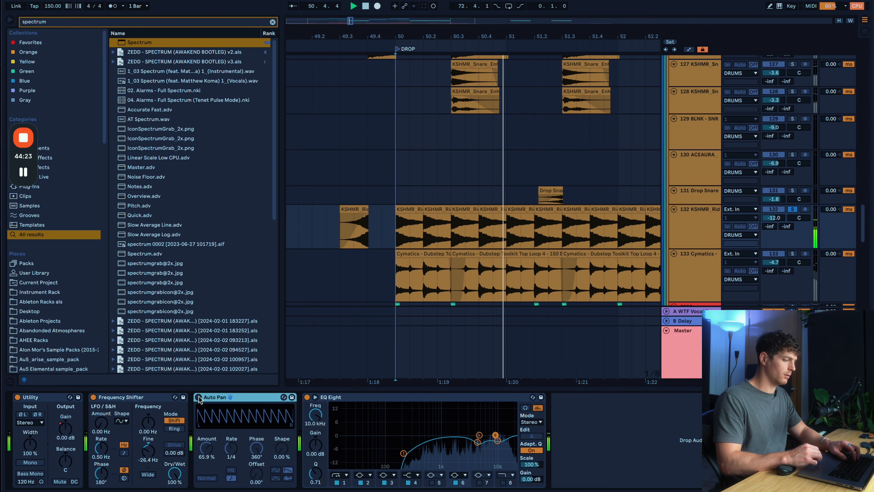
{"action": "left_click", "coordinate": [199, 397]}
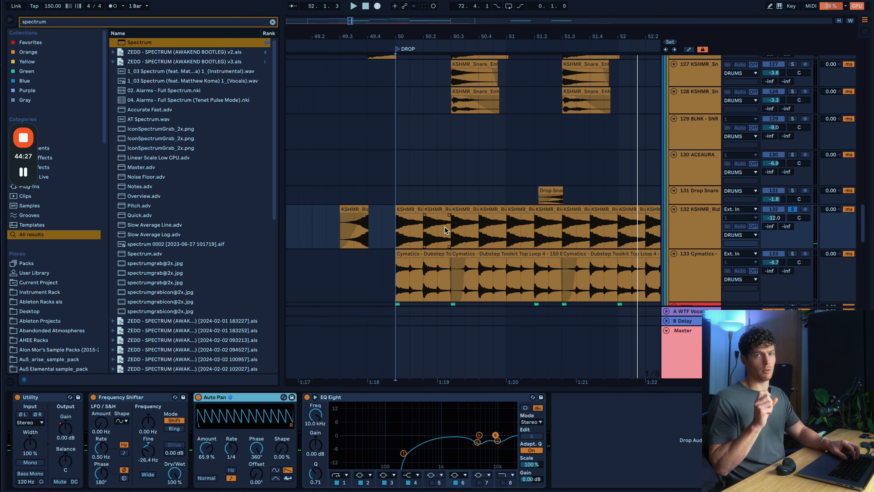
Solo only the 133 Cymatics top loop track, select its first drop clip and play it from 50.1.1
{"action": "scroll", "coordinate": [445, 230], "scroll_direction": "right", "scroll_amount": 3}
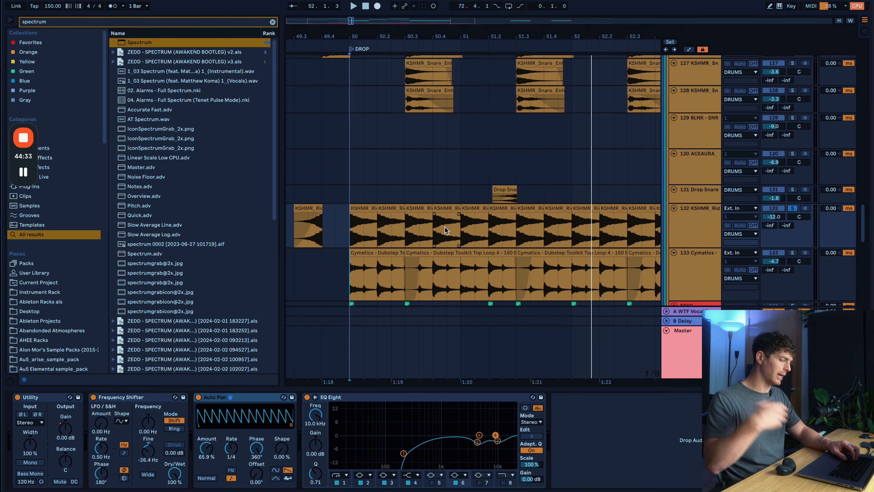
{"action": "scroll", "coordinate": [387, 262], "scroll_direction": "right", "scroll_amount": 3}
{"action": "scroll", "coordinate": [387, 262], "scroll_direction": "up", "scroll_amount": 2}
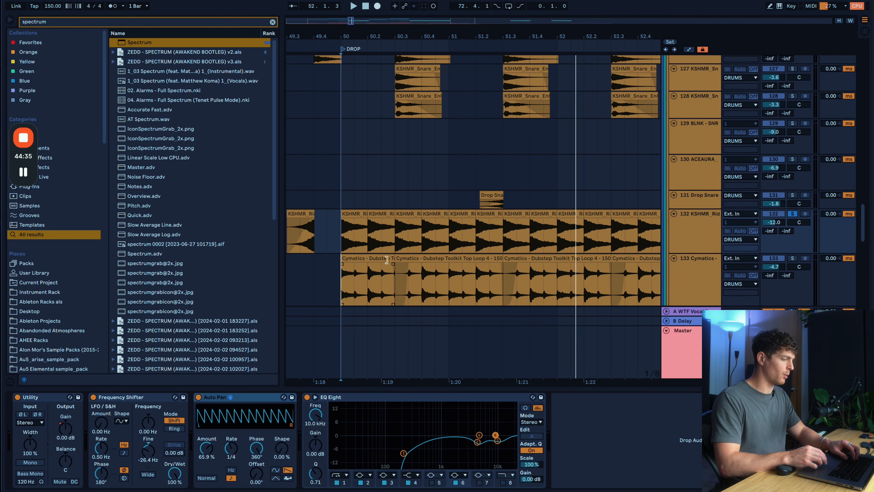
{"action": "scroll", "coordinate": [388, 262], "scroll_direction": "down", "scroll_amount": 3}
{"action": "scroll", "coordinate": [387, 262], "scroll_direction": "down", "scroll_amount": 3}
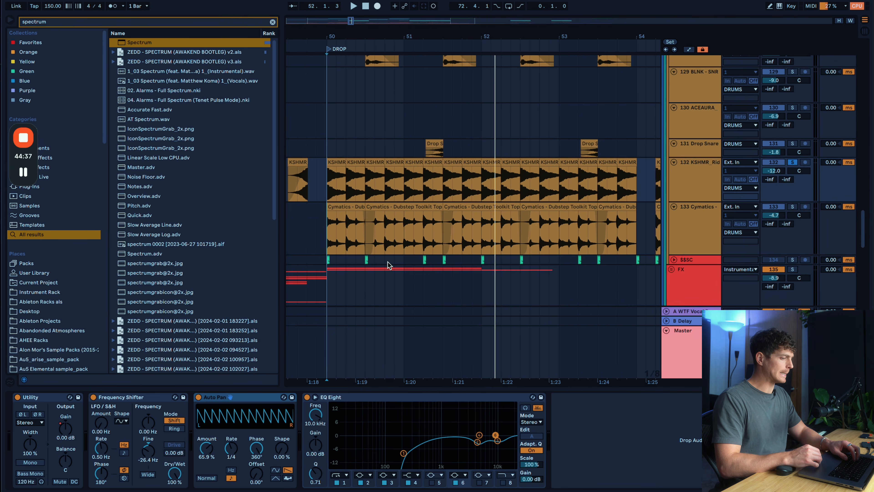
{"action": "left_click", "coordinate": [684, 240]}
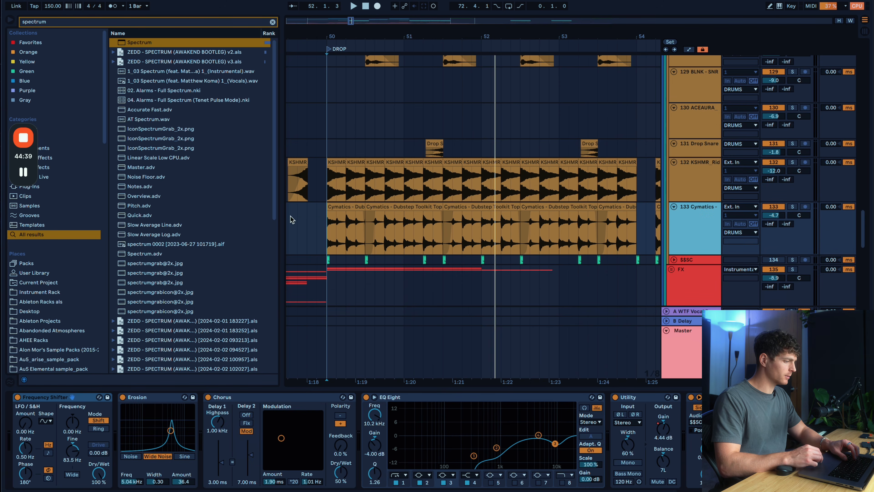
{"action": "left_click", "coordinate": [355, 207]}
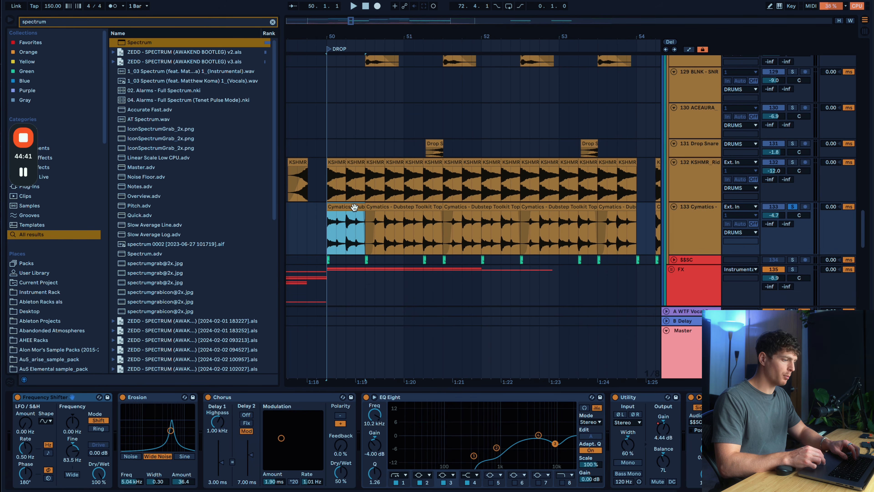
{"action": "scroll", "coordinate": [336, 223], "scroll_direction": "up", "scroll_amount": 5}
{"action": "scroll", "coordinate": [336, 223], "scroll_direction": "down", "scroll_amount": 2}
{"action": "key", "text": "space"}
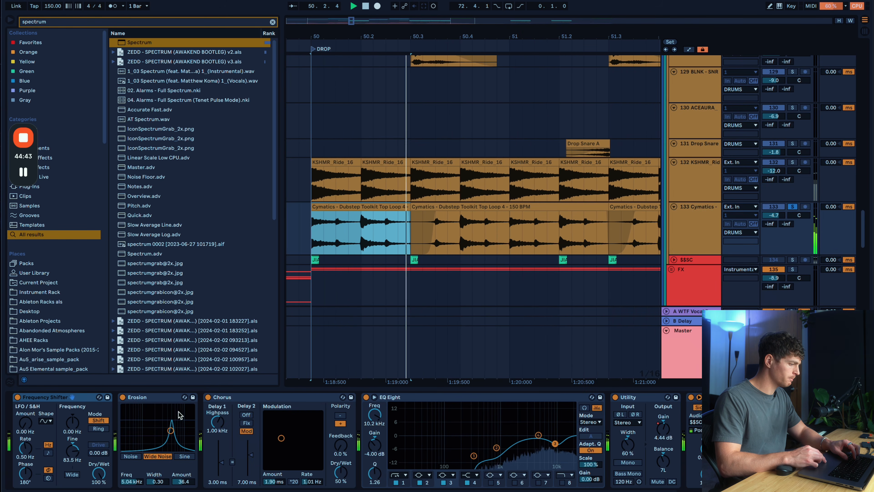
{"action": "key", "text": "space"}
Bypass the top loop's Frequency Shifter, Erosion, Chorus and EQ Eight, keep Utility and Compressor active, and play the loop
{"action": "left_click", "coordinate": [74, 395]}
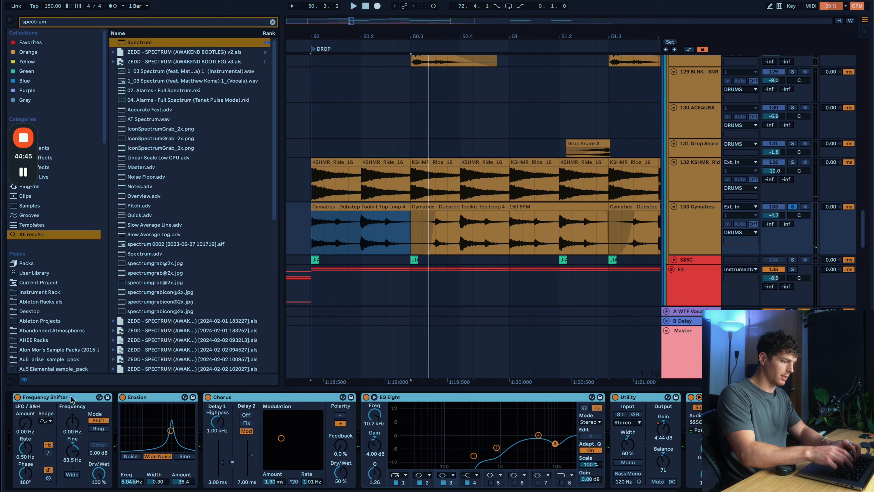
{"action": "key", "text": "0"}
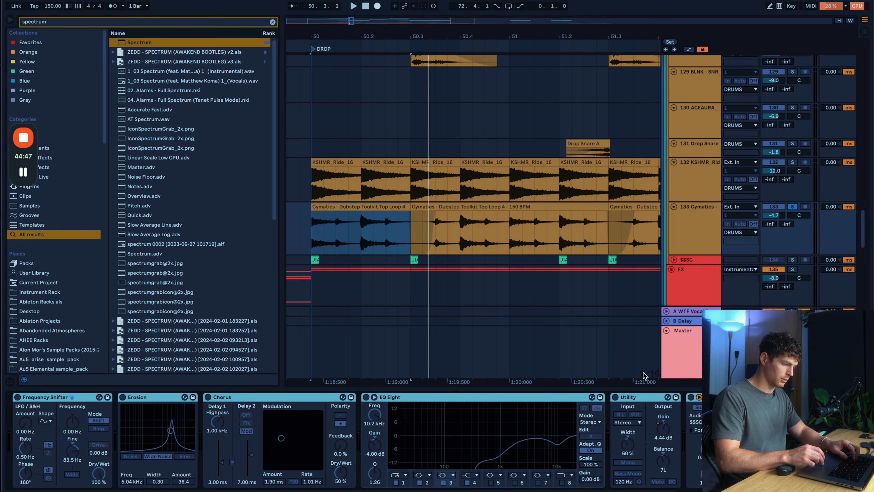
{"action": "left_click", "coordinate": [625, 396]}
{"action": "left_click", "coordinate": [720, 397], "text": "shift"}
{"action": "key", "text": "0"}
{"action": "scroll", "coordinate": [664, 430], "scroll_direction": "right", "scroll_amount": 1}
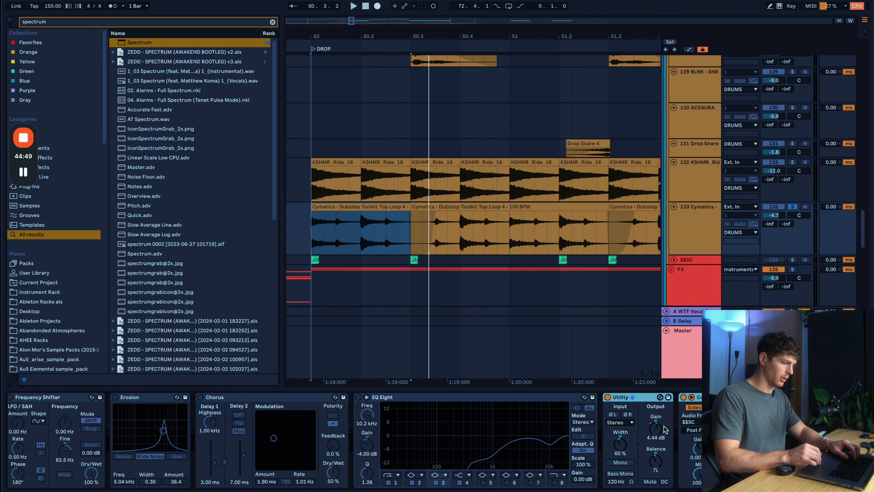
{"action": "scroll", "coordinate": [665, 429], "scroll_direction": "right", "scroll_amount": 2}
{"action": "key", "text": "space"}
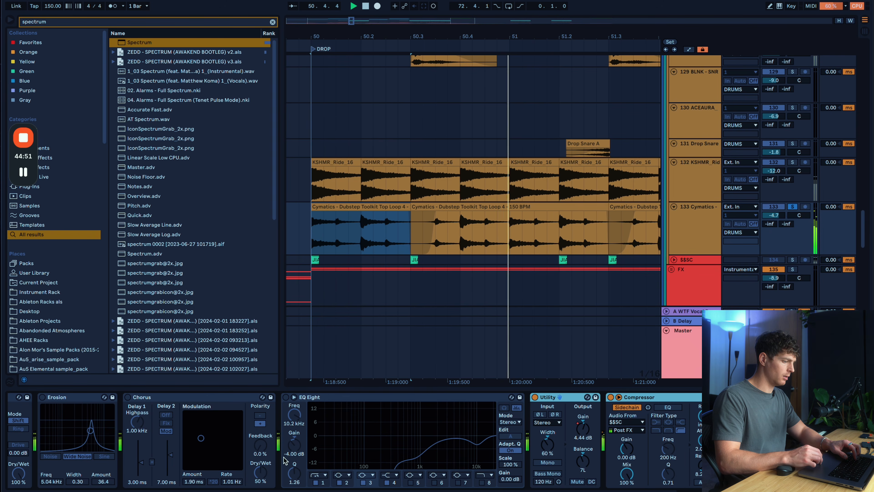
Reactivate the top loop's Frequency Shifter, Erosion, Chorus and EQ Eight during playback and inspect the Frequency Shifter's Fine setting
{"action": "left_click", "coordinate": [393, 397]}
{"action": "scroll", "coordinate": [392, 398], "scroll_direction": "left", "scroll_amount": 2}
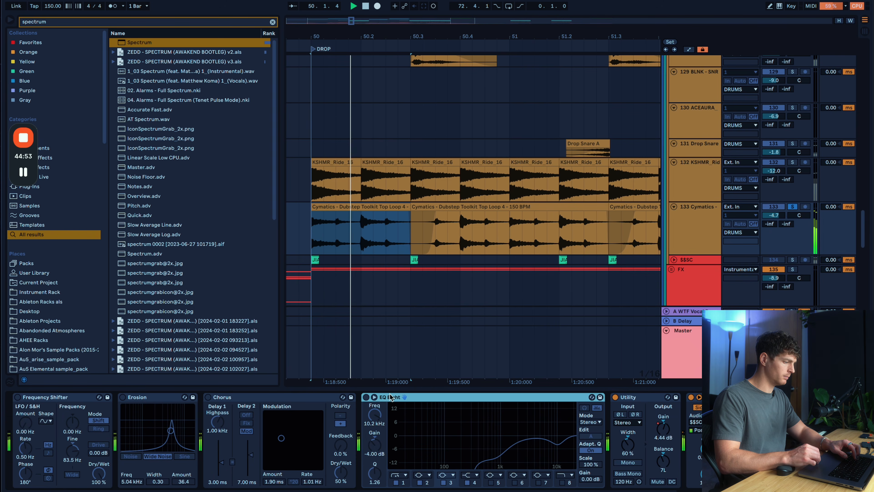
{"action": "left_click", "coordinate": [76, 397], "text": "shift"}
{"action": "key", "text": "0"}
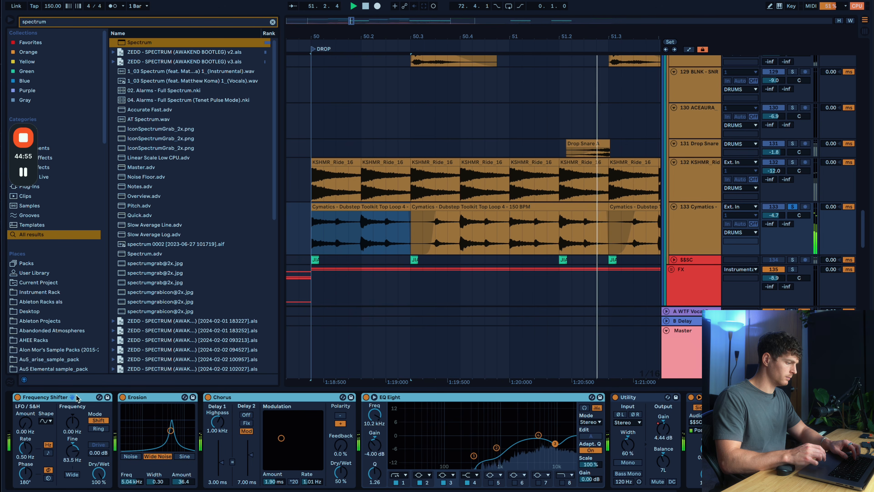
{"action": "left_click", "coordinate": [67, 457]}
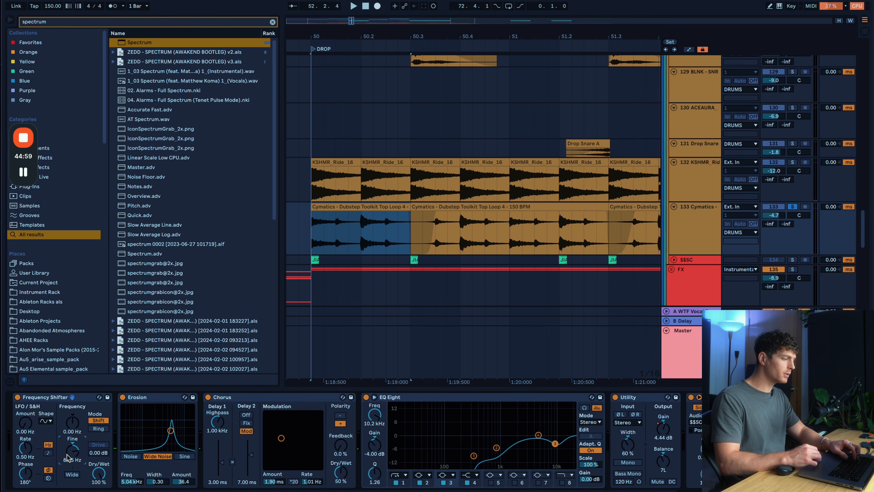
Play the top loop and compare its sound with the Erosion device bypassed and active
{"action": "left_click", "coordinate": [150, 399]}
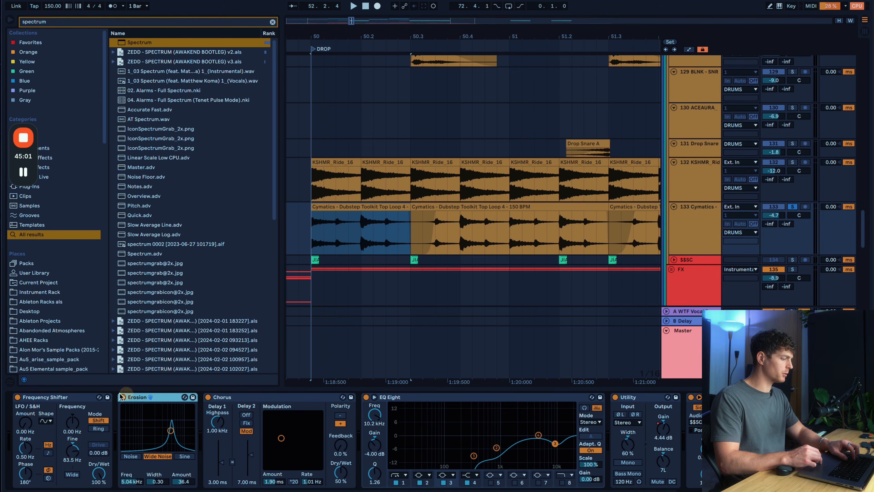
{"action": "left_click", "coordinate": [117, 395]}
{"action": "left_click", "coordinate": [125, 395]}
{"action": "key", "text": "space"}
{"action": "left_click", "coordinate": [124, 395]}
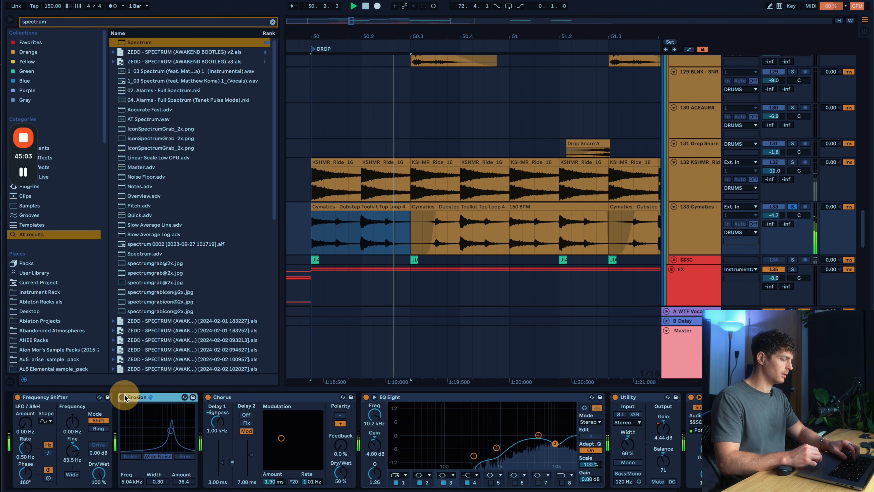
{"action": "left_click", "coordinate": [124, 396]}
{"action": "left_click", "coordinate": [133, 396]}
Compare the top loop with its Chorus and its EQ Eight each bypassed and reactivated during playback
{"action": "left_click", "coordinate": [209, 397]}
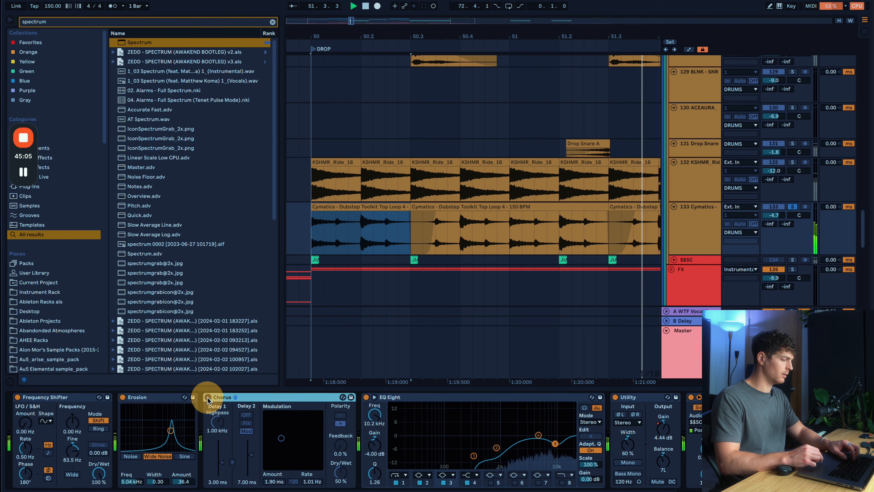
{"action": "left_click", "coordinate": [209, 397]}
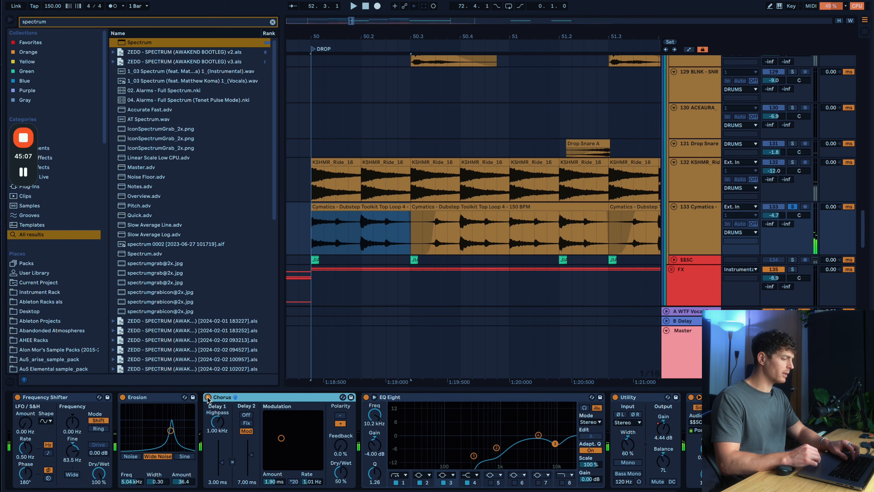
{"action": "scroll", "coordinate": [208, 398], "scroll_direction": "right", "scroll_amount": 3}
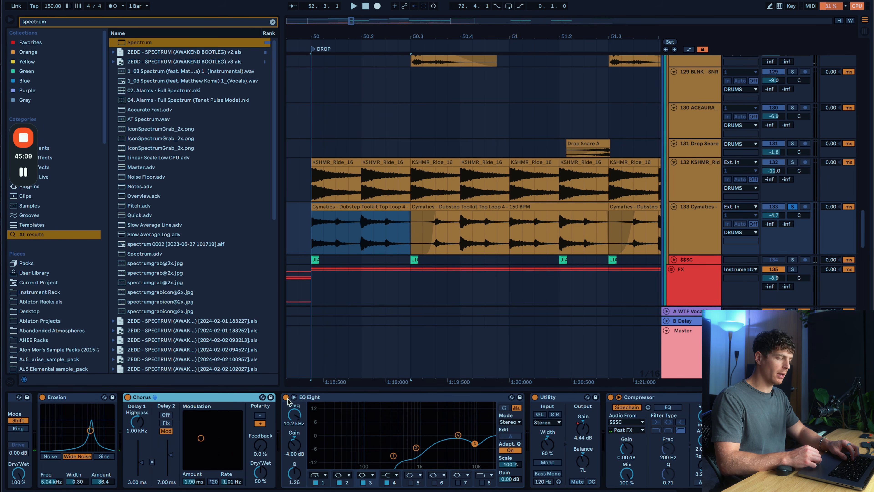
{"action": "left_click", "coordinate": [286, 397]}
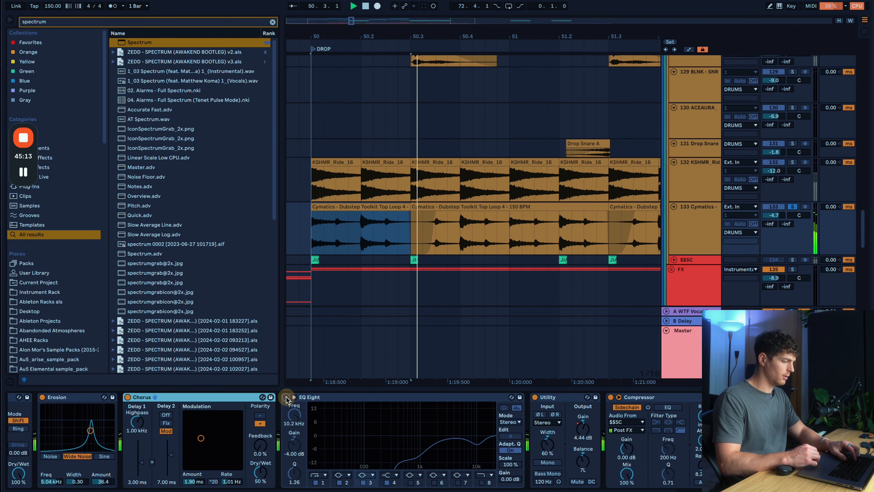
{"action": "left_click", "coordinate": [286, 397]}
Solo the whole drum group instead of the top loop, play the drop from bar 50 and check the 132 KSHMR ride track
{"action": "scroll", "coordinate": [512, 236], "scroll_direction": "down", "scroll_amount": 5}
{"action": "scroll", "coordinate": [513, 238], "scroll_direction": "up", "scroll_amount": 10}
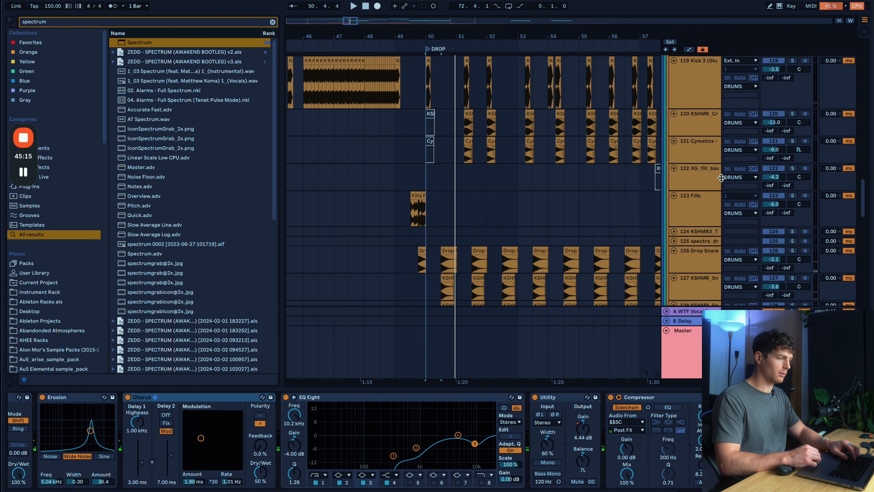
{"action": "left_click", "coordinate": [697, 112]}
{"action": "key", "text": "space"}
{"action": "scroll", "coordinate": [697, 114], "scroll_direction": "down", "scroll_amount": 10}
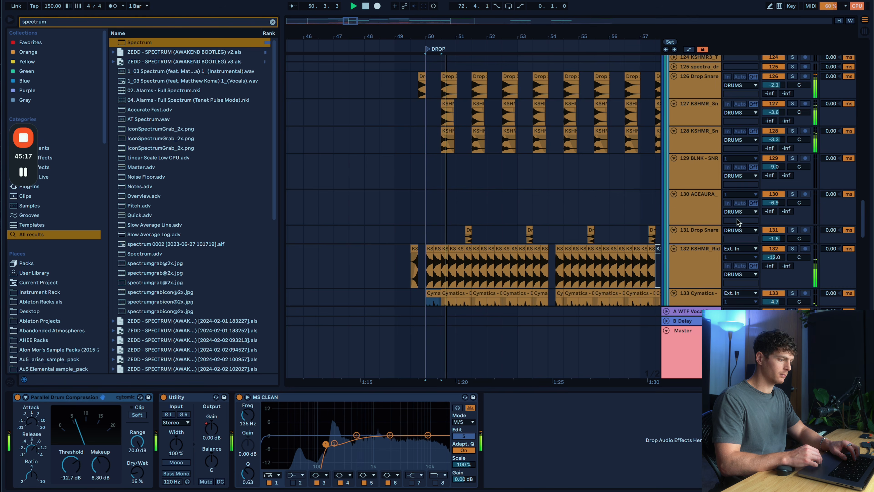
{"action": "left_click", "coordinate": [697, 186]}
{"action": "left_click", "coordinate": [696, 153]}
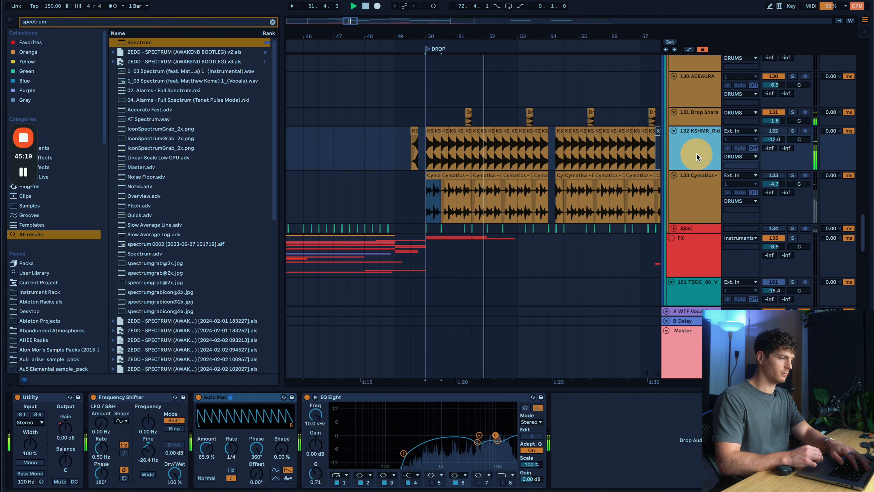
Select the 133 Cymatics track and replay the full drums from bar 50 with its top loop active
{"action": "left_click", "coordinate": [690, 189]}
{"action": "key", "text": "space"}
{"action": "key", "text": "space"}
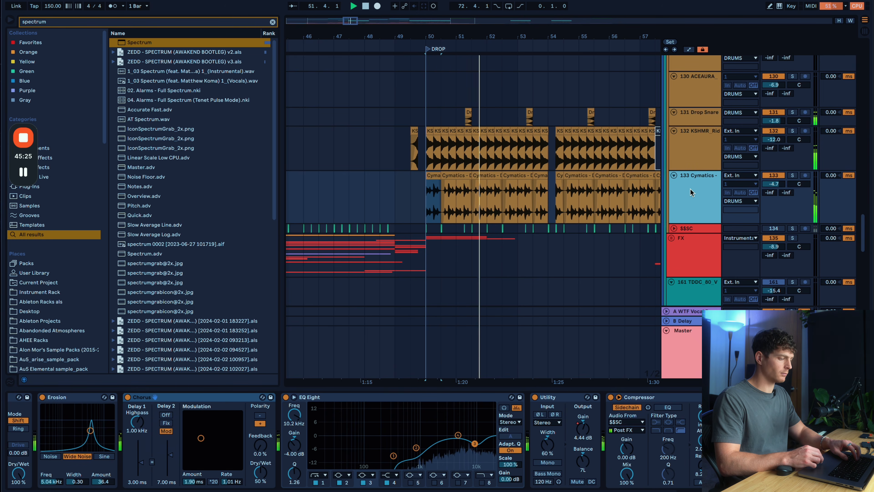
{"action": "left_click", "coordinate": [691, 188]}
Set the playback start at 51.3.1 on the 133 Cymatics track and toggle the track's solo for a brief audition
{"action": "scroll", "coordinate": [503, 196], "scroll_direction": "up", "scroll_amount": 10}
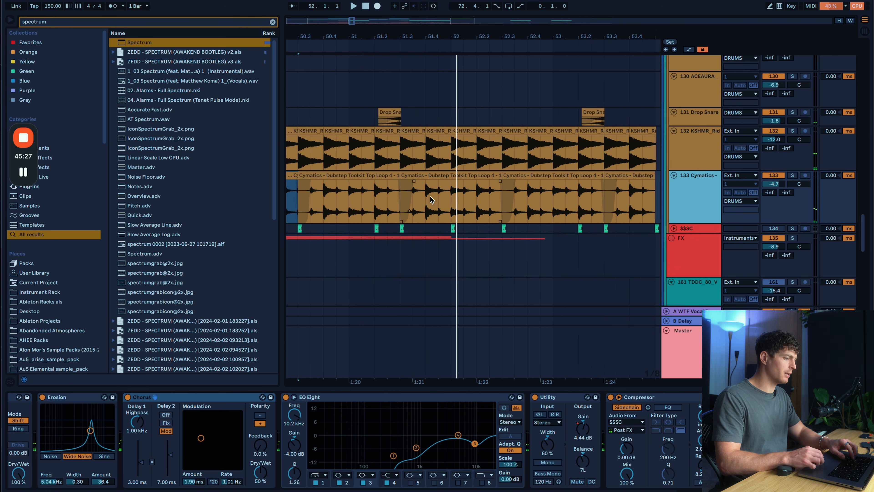
{"action": "left_click", "coordinate": [386, 194]}
{"action": "key", "text": "s"}
{"action": "key", "text": "space"}
{"action": "key", "text": "s"}
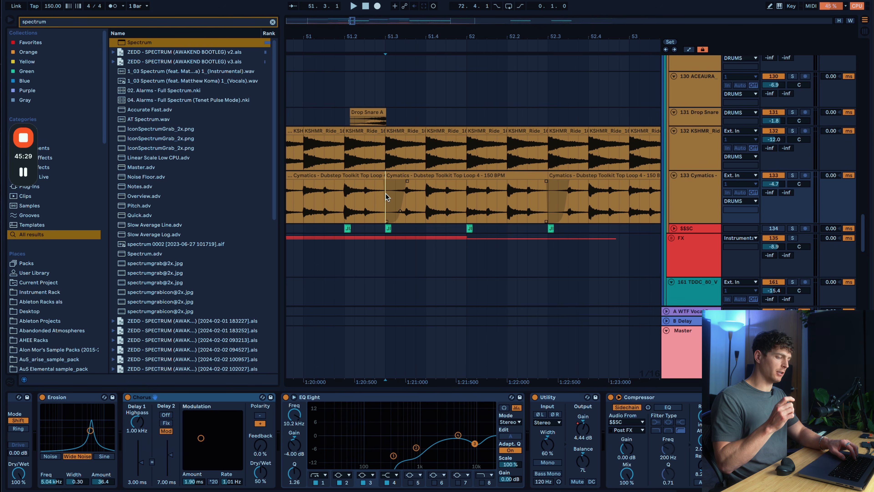
Solo the 133 Cymatics track and select its sidechain Compressor for inspection
{"action": "key", "text": "s"}
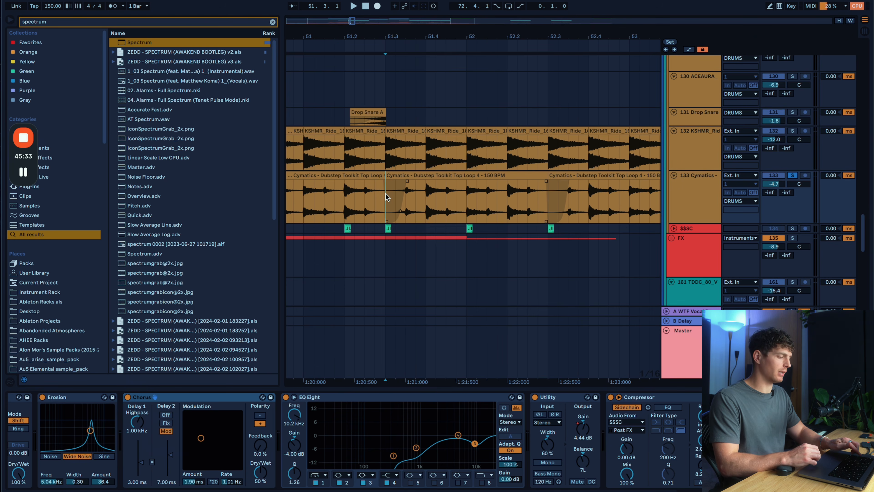
{"action": "scroll", "coordinate": [388, 214], "scroll_direction": "down", "scroll_amount": 3}
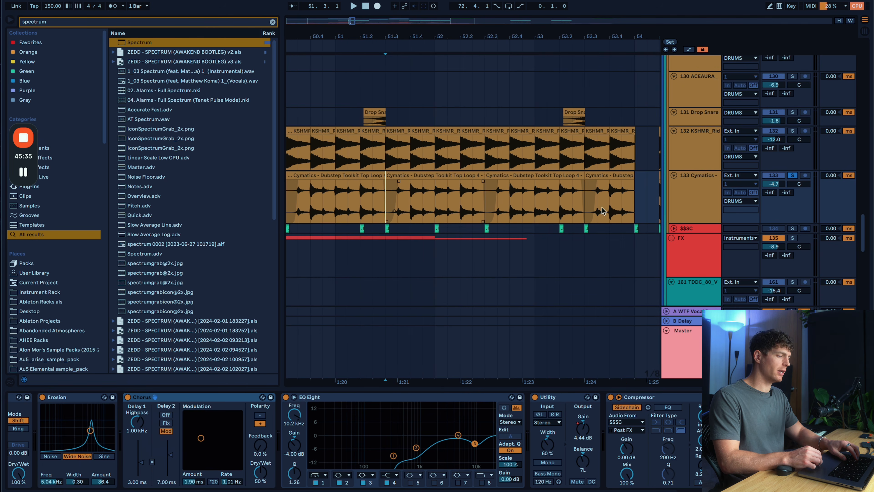
{"action": "left_click", "coordinate": [684, 200]}
{"action": "left_click", "coordinate": [657, 397]}
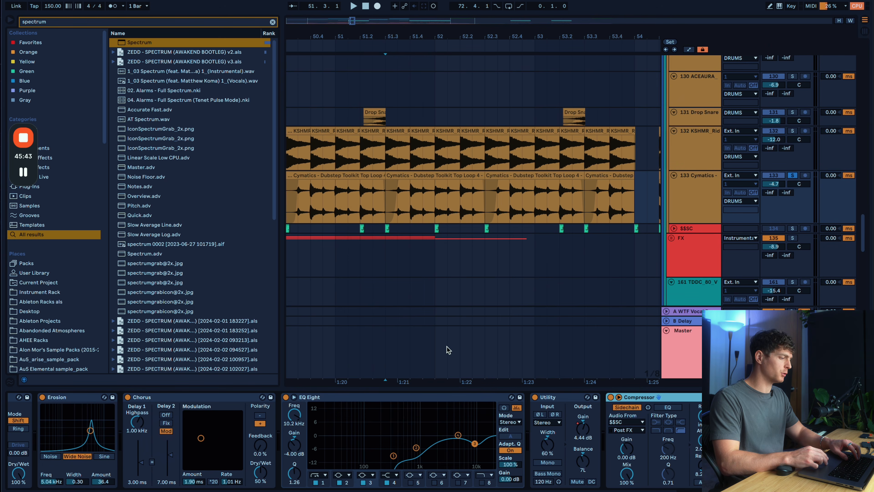
Select the 132 KSHMR ride and 133 Cymatics tracks, then switch the solo to the DRUMS group
{"action": "scroll", "coordinate": [447, 207], "scroll_direction": "down", "scroll_amount": 5}
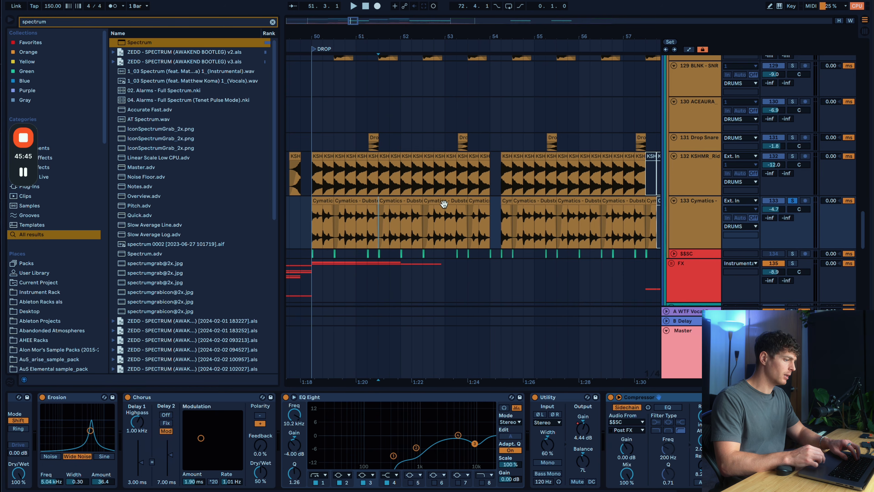
{"action": "scroll", "coordinate": [444, 204], "scroll_direction": "up", "scroll_amount": 2}
{"action": "left_click_drag", "start_coordinate": [688, 204], "coordinate": [689, 223]}
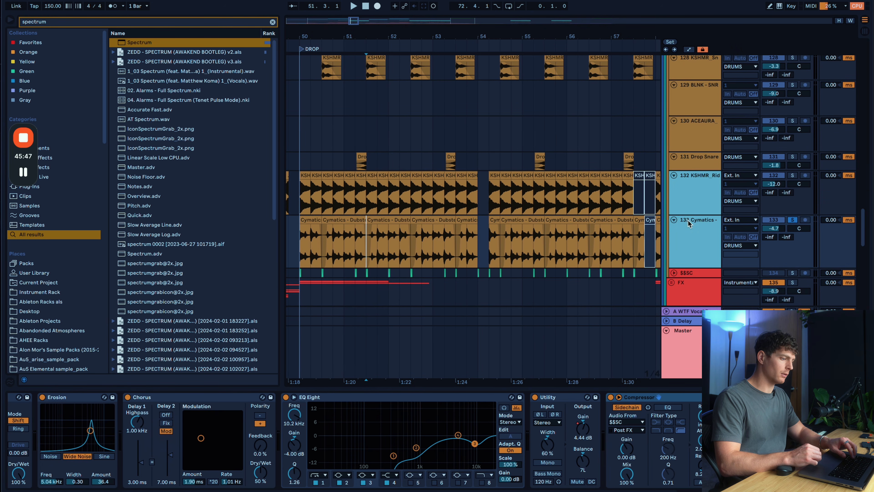
{"action": "scroll", "coordinate": [688, 223], "scroll_direction": "up", "scroll_amount": 2}
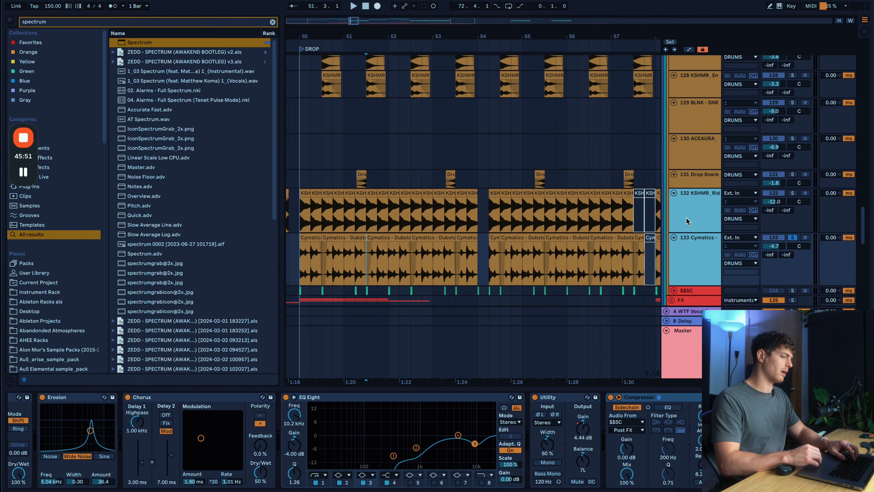
{"action": "scroll", "coordinate": [687, 220], "scroll_direction": "up", "scroll_amount": 10}
{"action": "left_click", "coordinate": [698, 93]}
{"action": "key", "text": "s"}
{"action": "scroll", "coordinate": [697, 93], "scroll_direction": "down", "scroll_amount": 10}
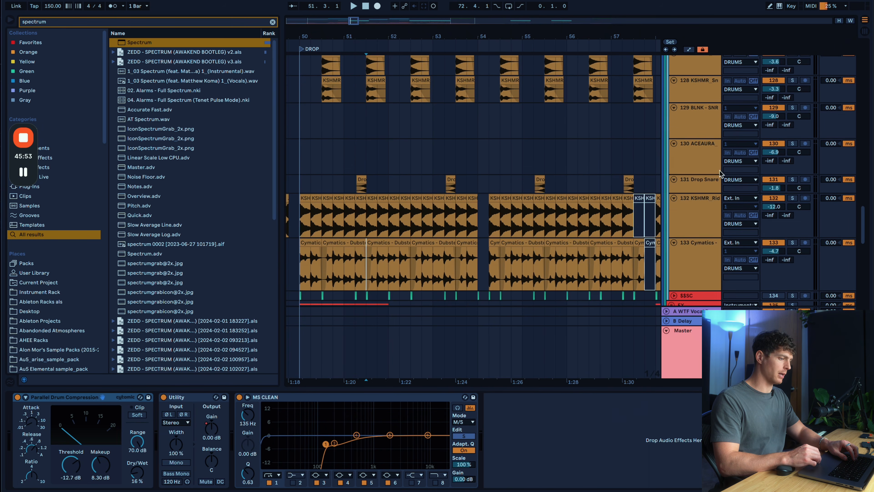
Play the full drums while toggling the activation of the 132 KSHMR ride and 133 Cymatics tracks
{"action": "key", "text": "space"}
{"action": "left_click", "coordinate": [705, 218]}
{"action": "left_click", "coordinate": [703, 276], "text": "shift"}
{"action": "key", "text": "0"}
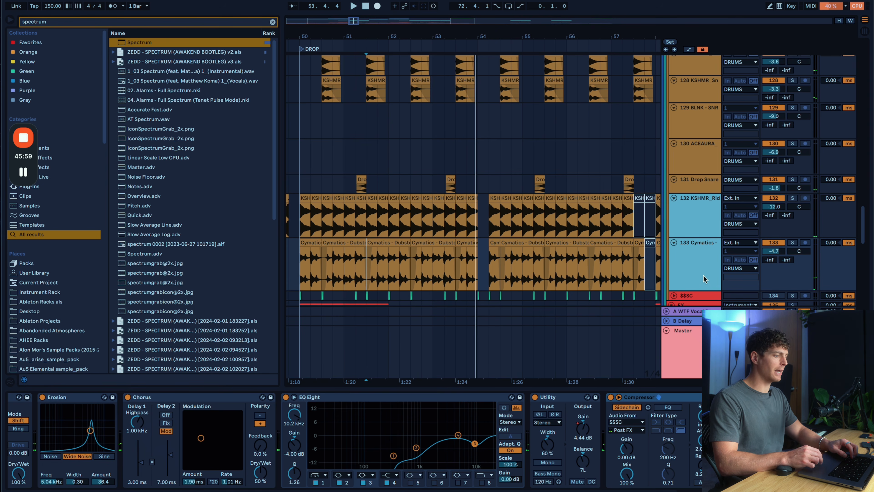
Set the playback start at 54.1.1, at the gap in the 133 Cymatics track, and toggle the track's solo on and off
{"action": "left_click", "coordinate": [518, 270]}
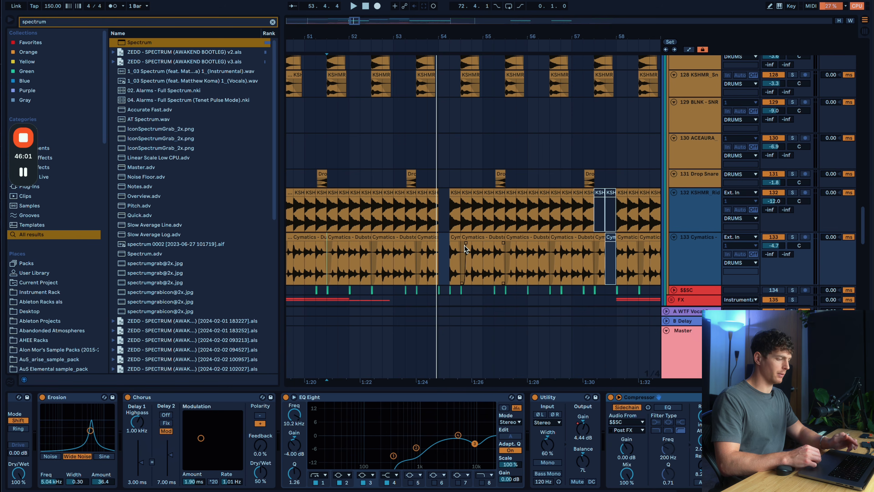
{"action": "scroll", "coordinate": [458, 244], "scroll_direction": "up", "scroll_amount": 5, "text": "ctrl"}
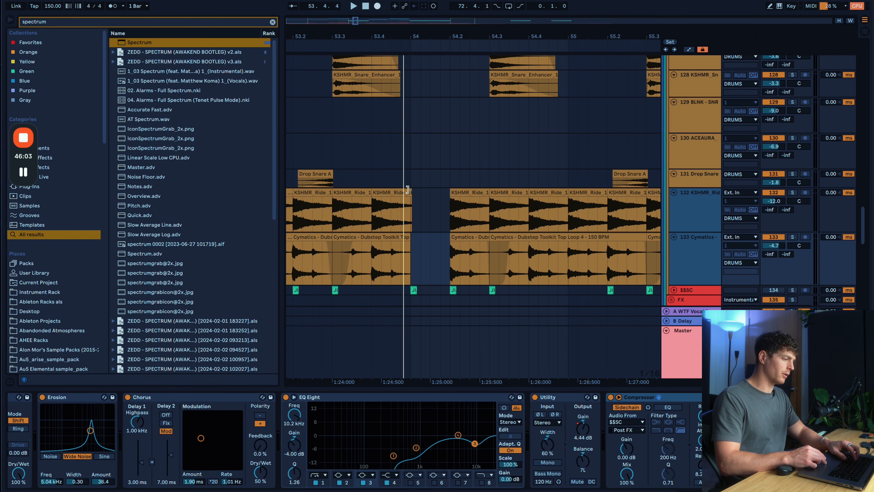
{"action": "left_click", "coordinate": [408, 191]}
{"action": "left_click", "coordinate": [412, 246]}
{"action": "key", "text": "minus"}
{"action": "key", "text": "s"}
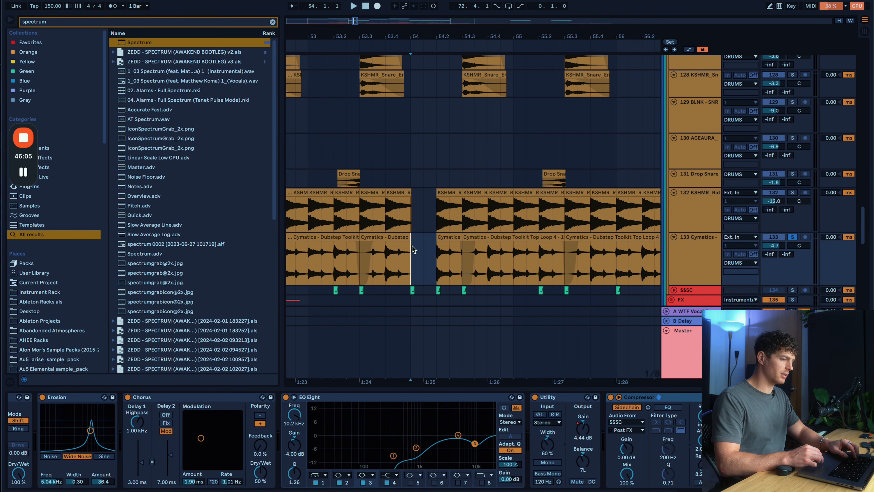
{"action": "key", "text": "s"}
Audition the ride and top loop gap at bar 54, playing from just before it and from its start
{"action": "key", "text": "minus"}
{"action": "left_click", "coordinate": [392, 253]}
{"action": "key", "text": "space"}
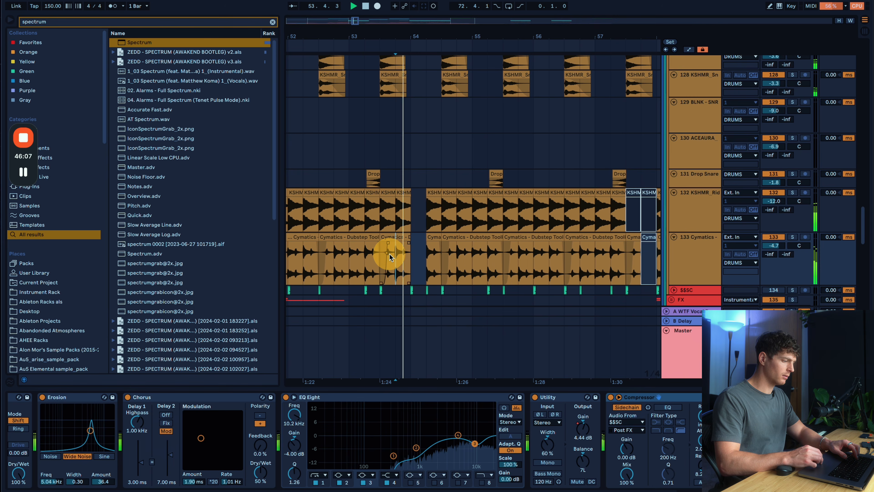
{"action": "left_click", "coordinate": [412, 268]}
{"action": "key", "text": "space"}
{"action": "key", "text": "space"}
{"action": "key", "text": "space"}
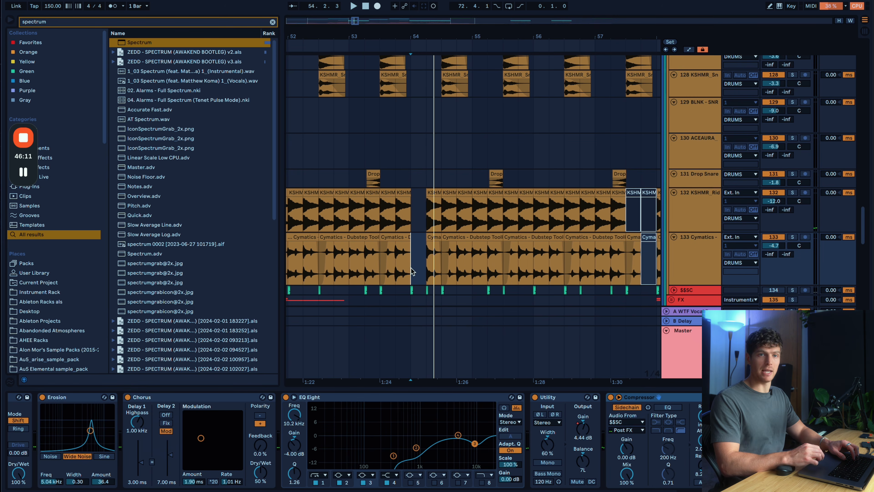
Select 57.4 to 58 across snare tracks 126 to 128, solo those tracks and play the selection
{"action": "scroll", "coordinate": [414, 272], "scroll_direction": "right", "scroll_amount": 6}
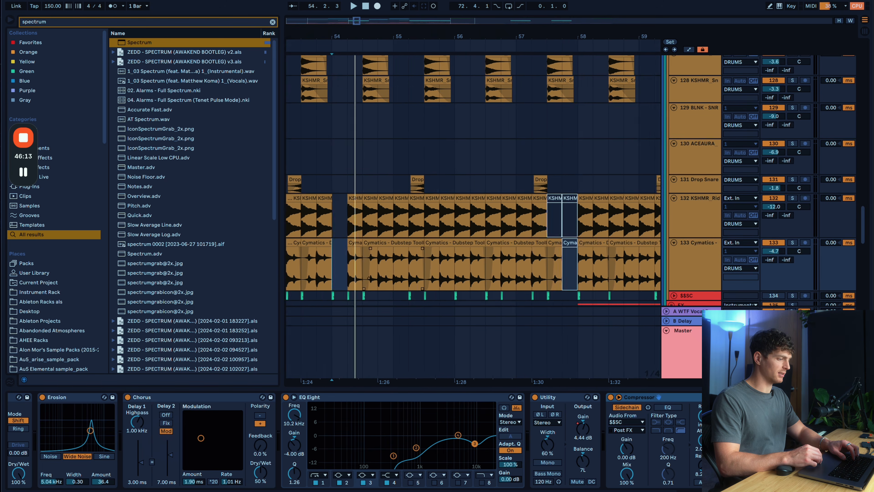
{"action": "scroll", "coordinate": [453, 239], "scroll_direction": "up", "scroll_amount": 5}
{"action": "scroll", "coordinate": [471, 174], "scroll_direction": "up", "scroll_amount": 3}
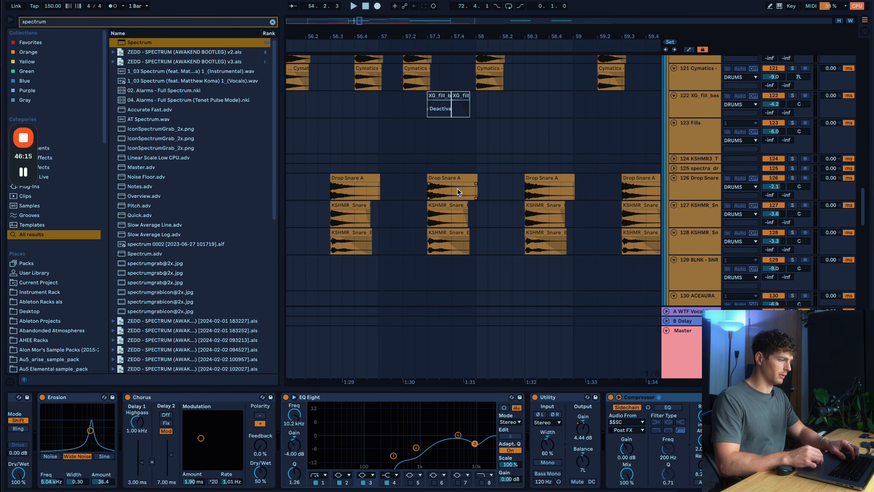
{"action": "left_click_drag", "start_coordinate": [457, 188], "coordinate": [474, 238]}
{"action": "key", "text": "s"}
{"action": "key", "text": "space"}
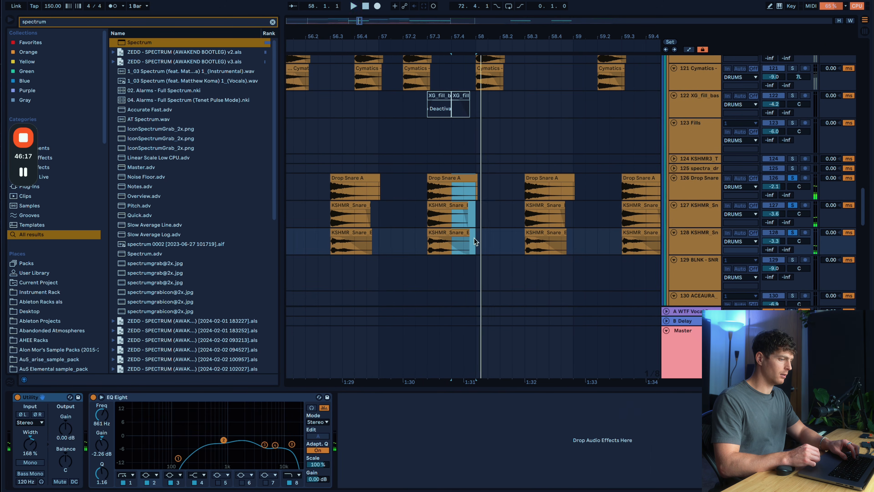
Select the deactivated 132 ride and 133 top loop clips between 57.4 and bar 58
{"action": "scroll", "coordinate": [453, 186], "scroll_direction": "down", "scroll_amount": 5}
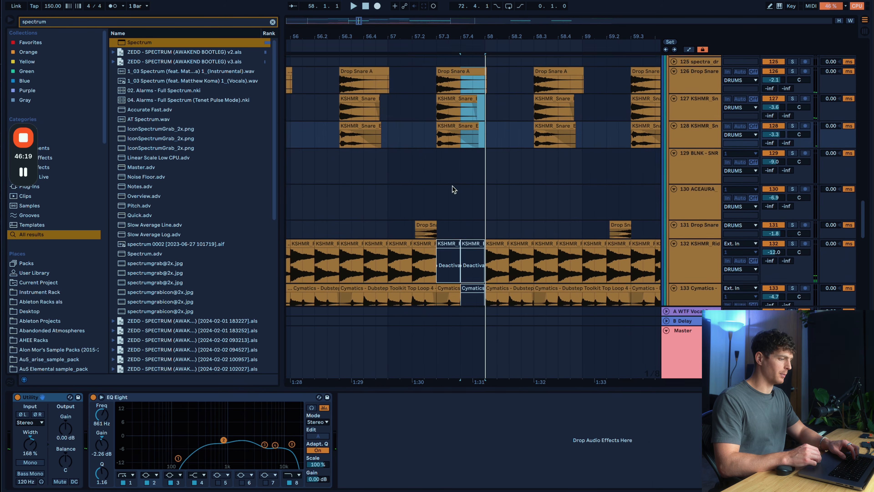
{"action": "scroll", "coordinate": [452, 186], "scroll_direction": "down", "scroll_amount": 4}
{"action": "left_click_drag", "start_coordinate": [466, 165], "coordinate": [491, 233]}
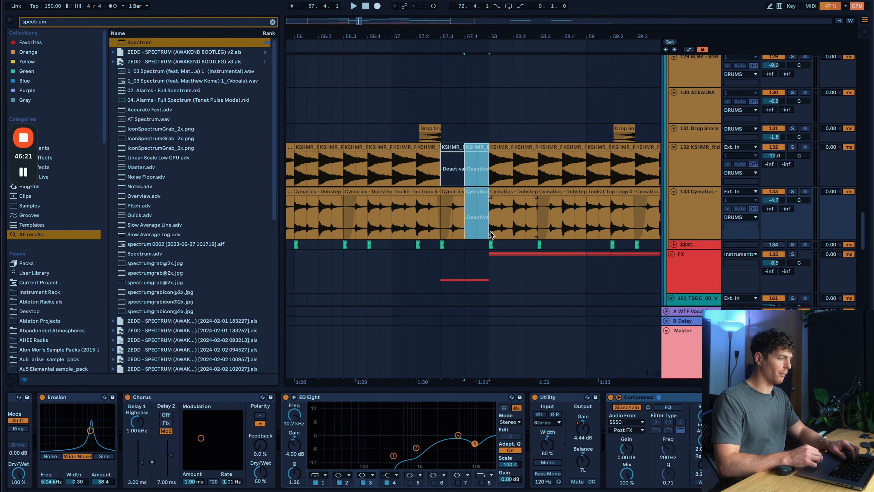
{"action": "scroll", "coordinate": [490, 233], "scroll_direction": "right", "scroll_amount": 5}
{"action": "scroll", "coordinate": [491, 233], "scroll_direction": "down", "scroll_amount": 8}
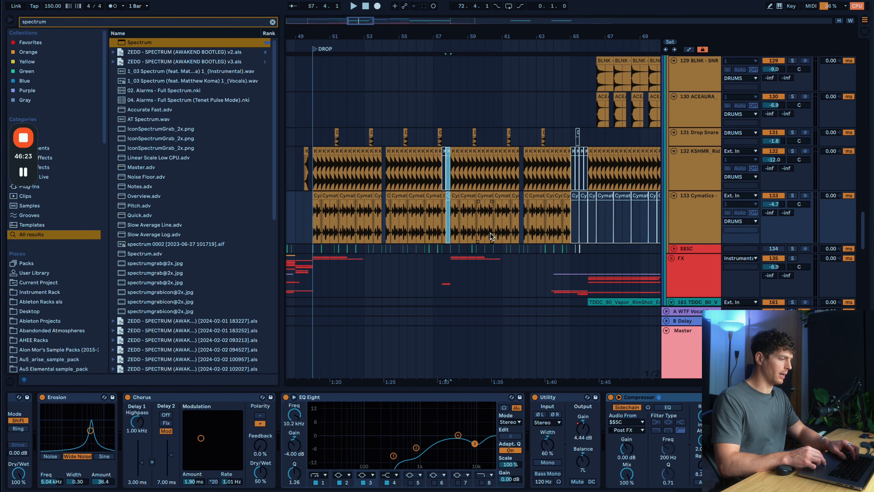
Fold the DRUMS group and play the full drop
{"action": "scroll", "coordinate": [490, 233], "scroll_direction": "up", "scroll_amount": 15}
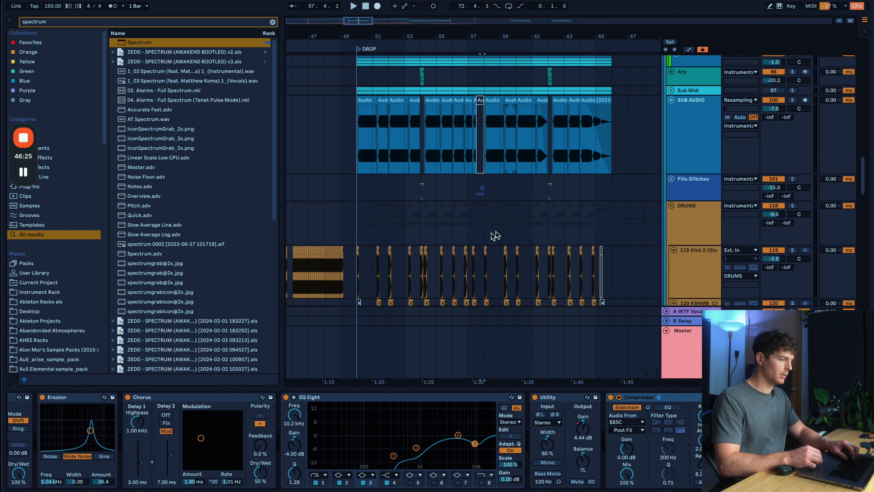
{"action": "left_click", "coordinate": [671, 206]}
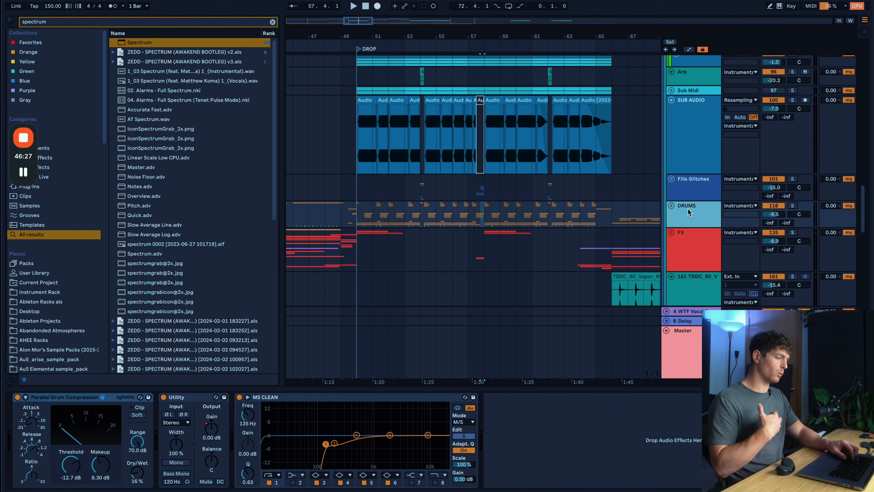
{"action": "left_click", "coordinate": [420, 192]}
{"action": "key", "text": "space"}
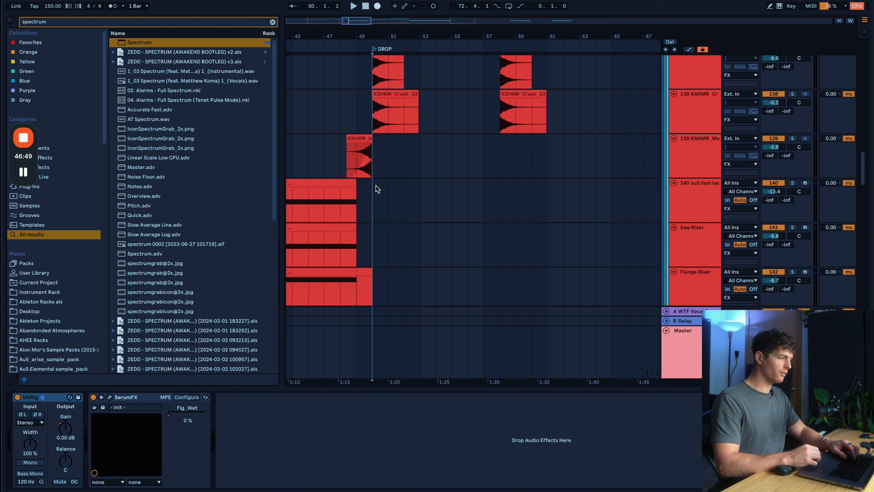
Solo the 137 and 138 KSHMR crash tracks in the FX group and play them from bar 50
{"action": "scroll", "coordinate": [376, 188], "scroll_direction": "up", "scroll_amount": 2}
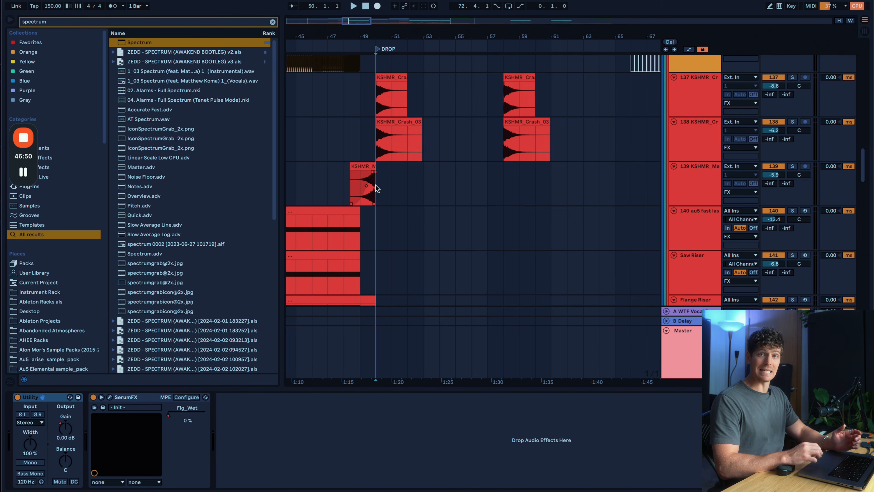
{"action": "left_click", "coordinate": [370, 94]}
{"action": "scroll", "coordinate": [361, 130], "scroll_direction": "up", "scroll_amount": 3}
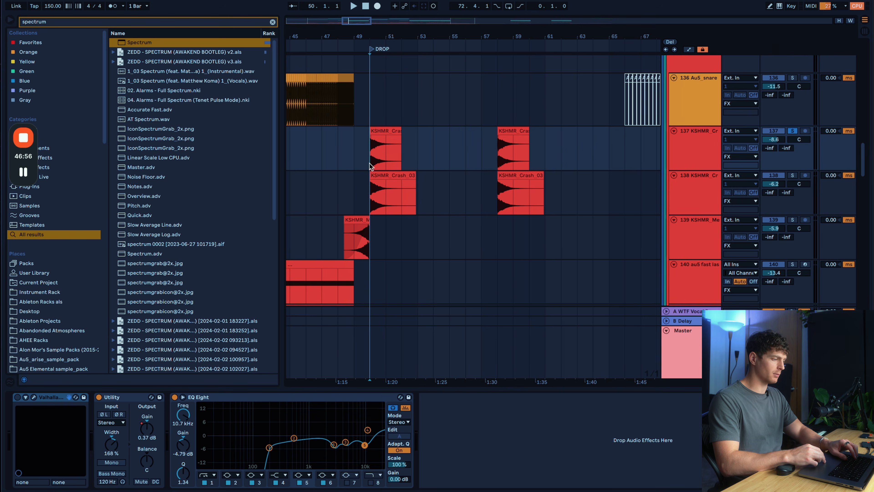
{"action": "key", "text": "space"}
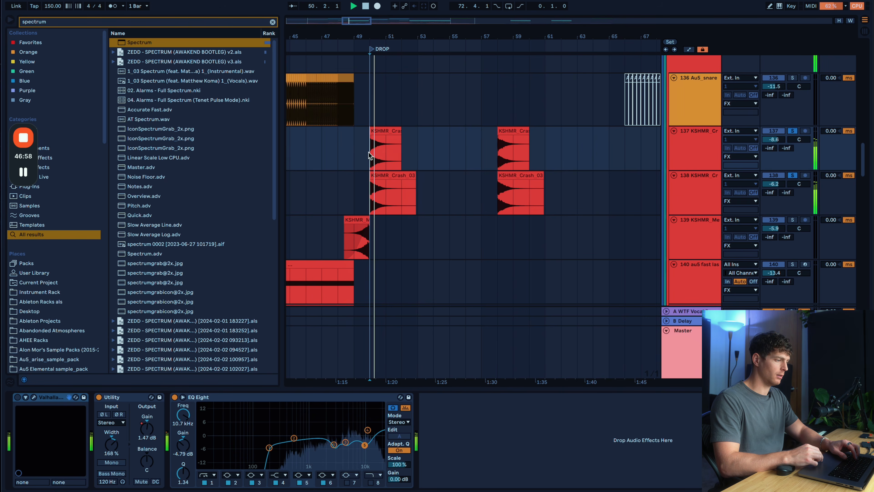
Set the playback start at bar 49, select crash tracks 137 and 138 and toggle their activation in the unsoloed mix
{"action": "left_click", "coordinate": [354, 152]}
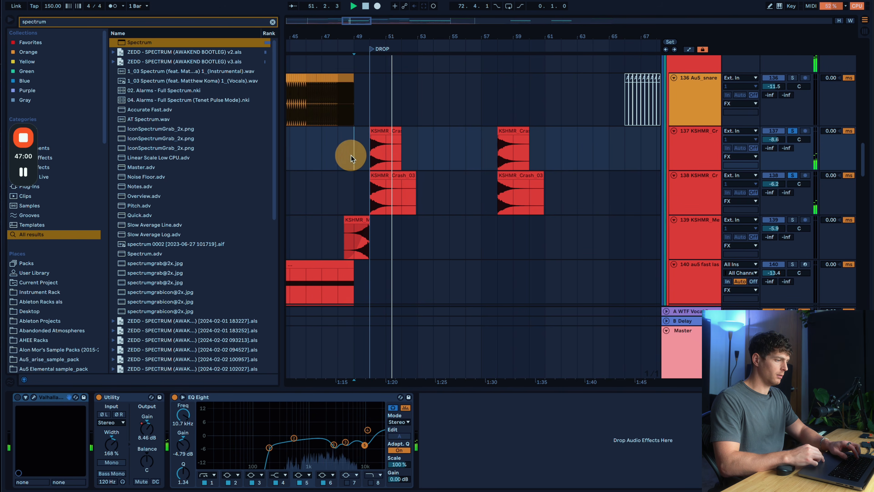
{"action": "left_click", "coordinate": [696, 158]}
{"action": "left_click", "coordinate": [696, 195], "text": "shift"}
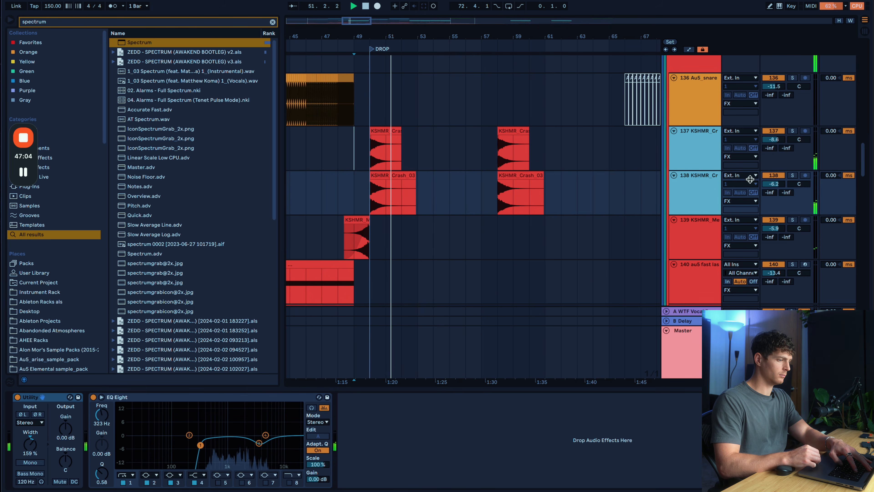
{"action": "left_click", "coordinate": [781, 175]}
{"action": "left_click", "coordinate": [781, 175]}
Replay the drop entry from bar 49, comparing it with the 137 and 138 crash tracks deactivated and reactivated
{"action": "key", "text": "space"}
{"action": "key", "text": "space"}
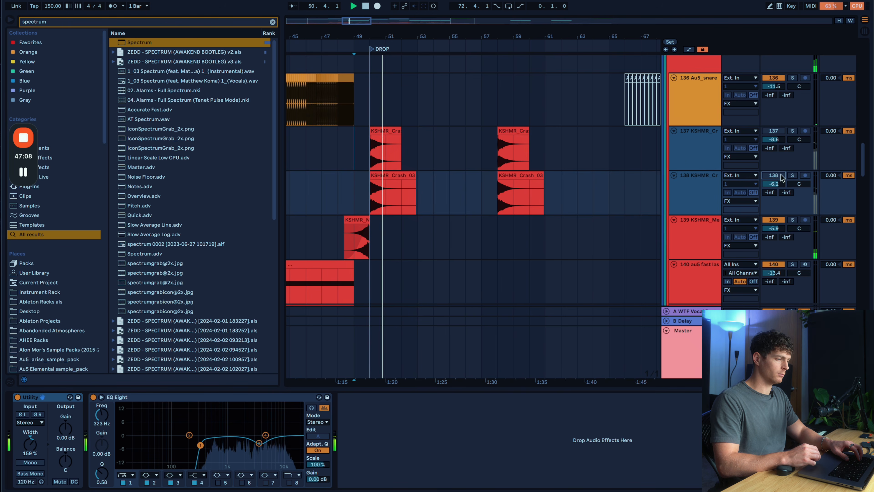
{"action": "key", "text": "space"}
{"action": "key", "text": "space"}
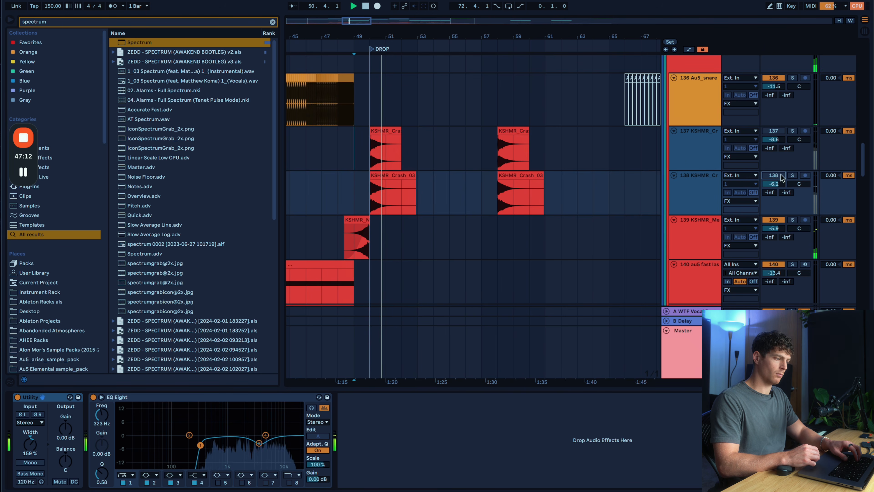
{"action": "key", "text": "space"}
{"action": "key", "text": "space"}
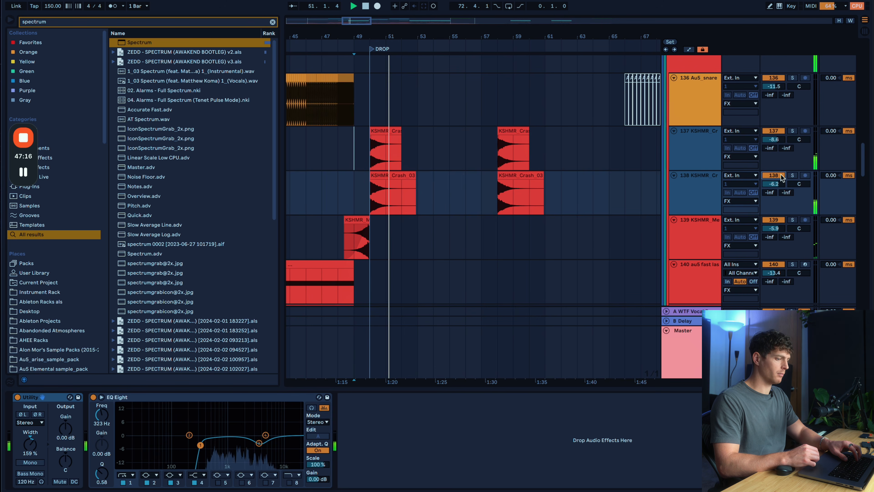
{"action": "key", "text": "space"}
Set the playback start at bar 50 and play the 137 KSHMR crash track soloed
{"action": "left_click", "coordinate": [714, 151]}
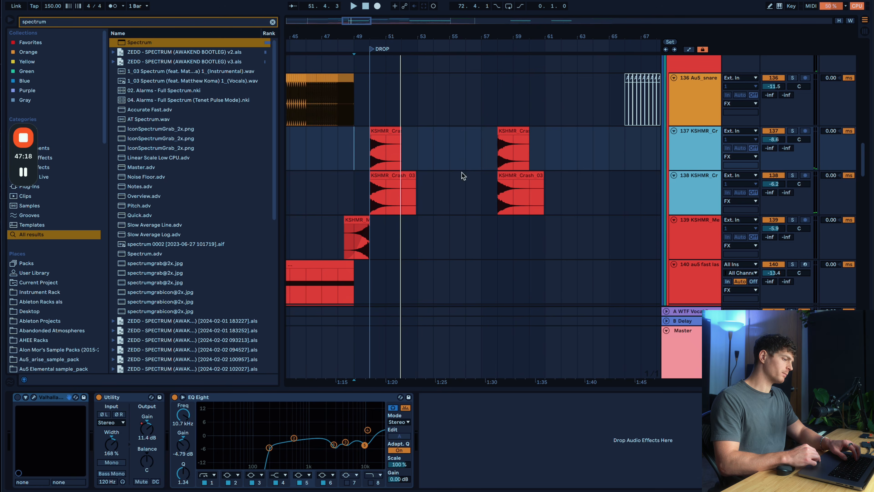
{"action": "left_click", "coordinate": [388, 195]}
{"action": "left_click", "coordinate": [360, 197]}
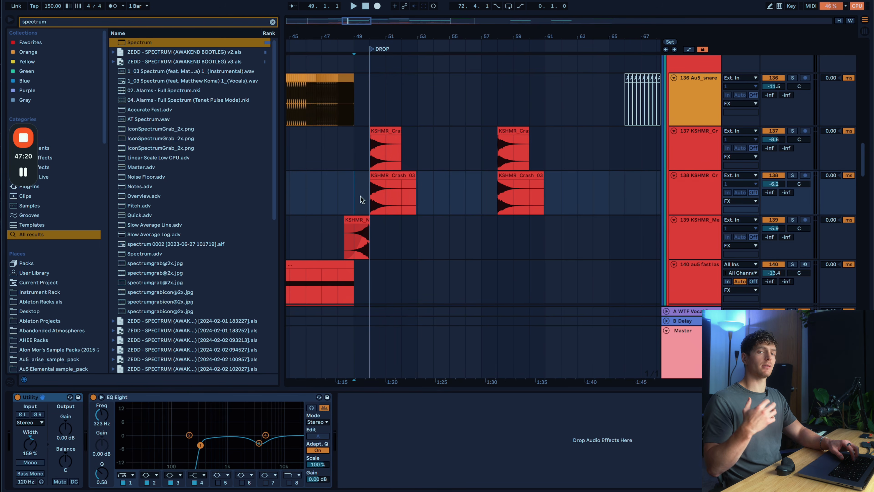
{"action": "left_click", "coordinate": [365, 166]}
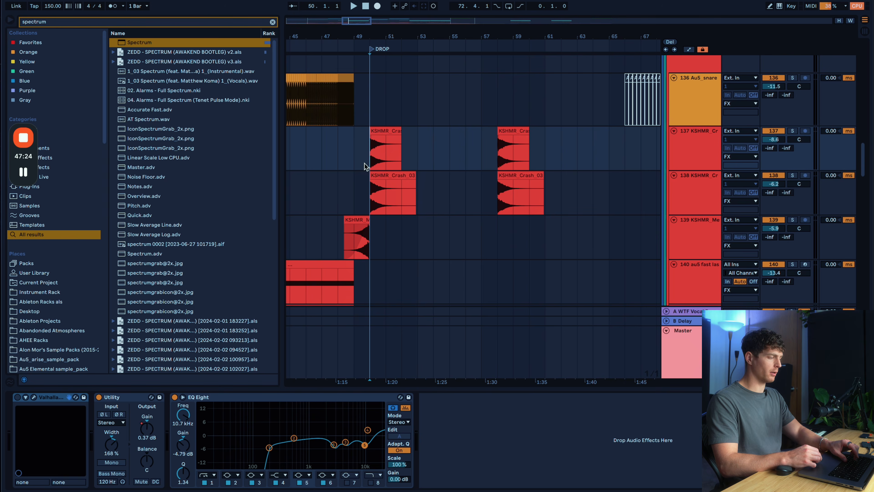
{"action": "key", "text": "space"}
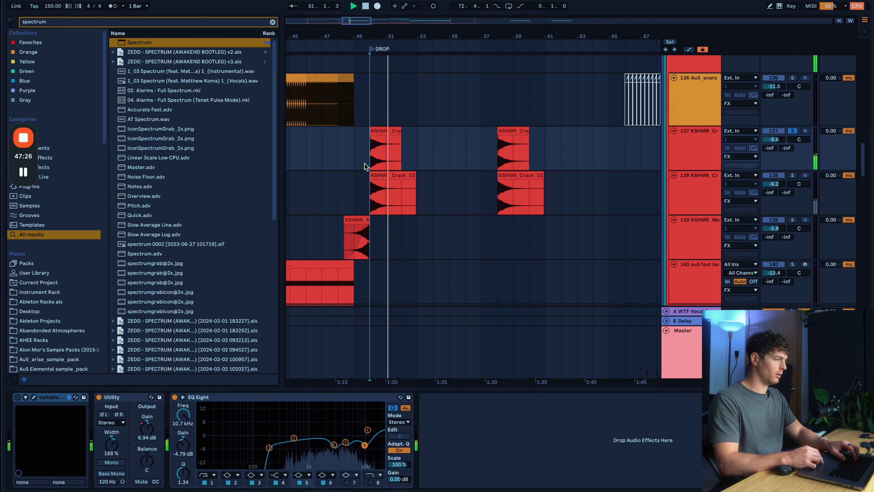
{"action": "key", "text": "space"}
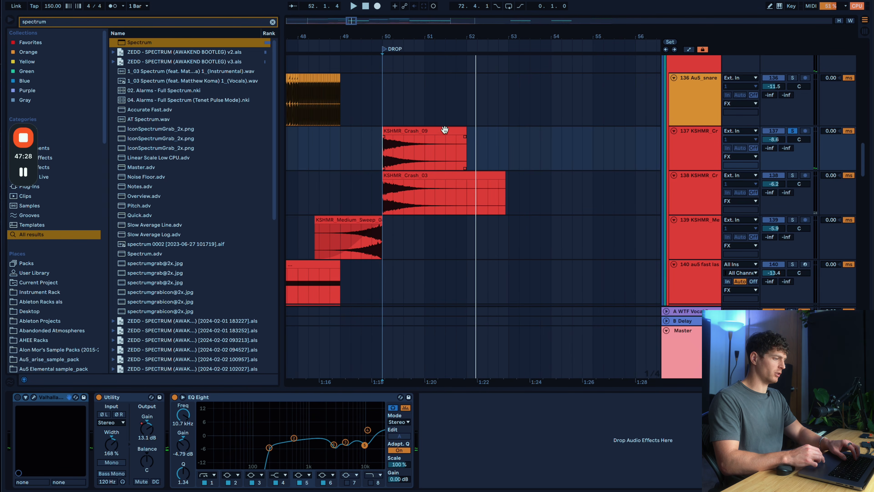
Solo the 138 KSHMR crash track and play it from bar 50
{"action": "left_click", "coordinate": [384, 196]}
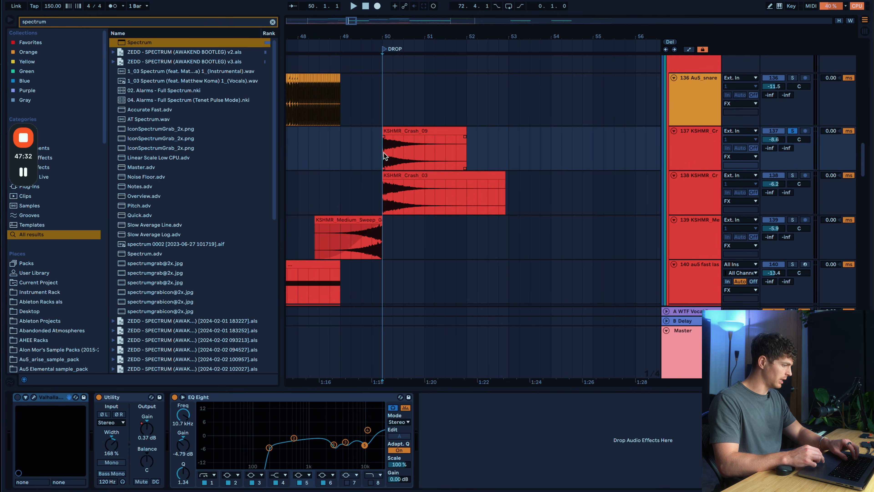
{"action": "left_click", "coordinate": [382, 210]}
{"action": "key", "text": "space"}
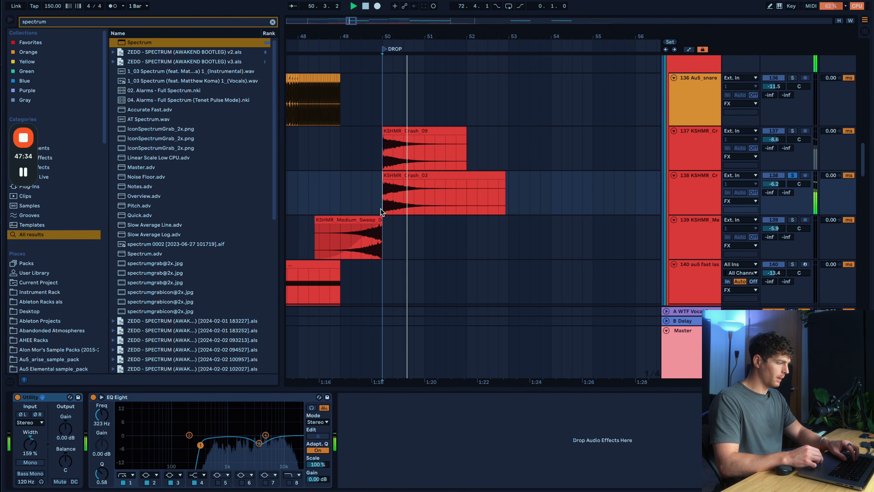
{"action": "key", "text": "space"}
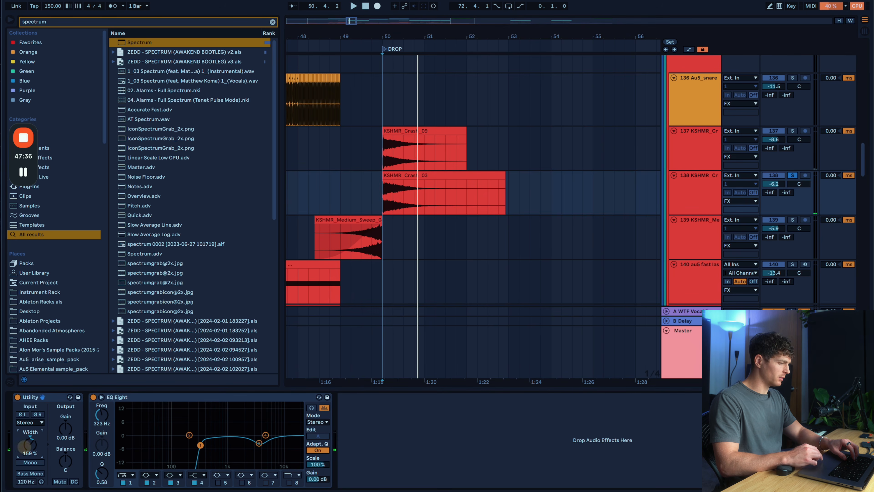
Switch the solo to the 137 KSHMR crash track and inspect its Utility and EQ Eight settings
{"action": "left_click", "coordinate": [381, 162]}
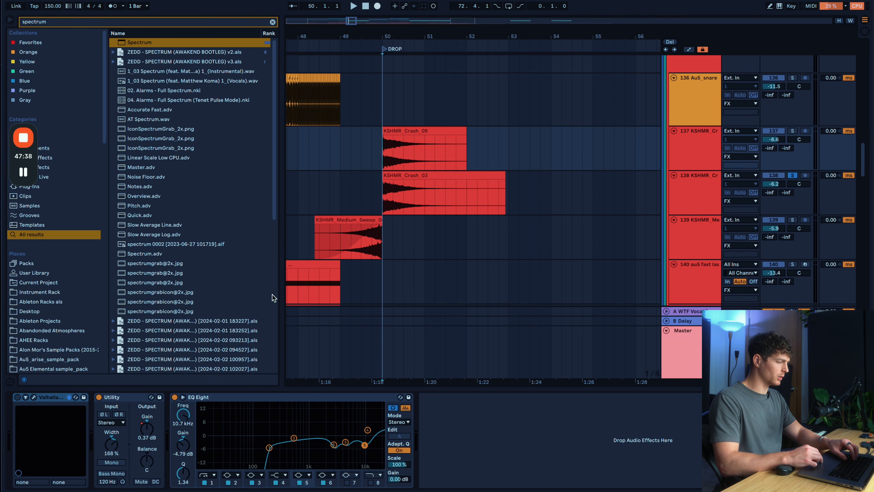
{"action": "left_click", "coordinate": [111, 444]}
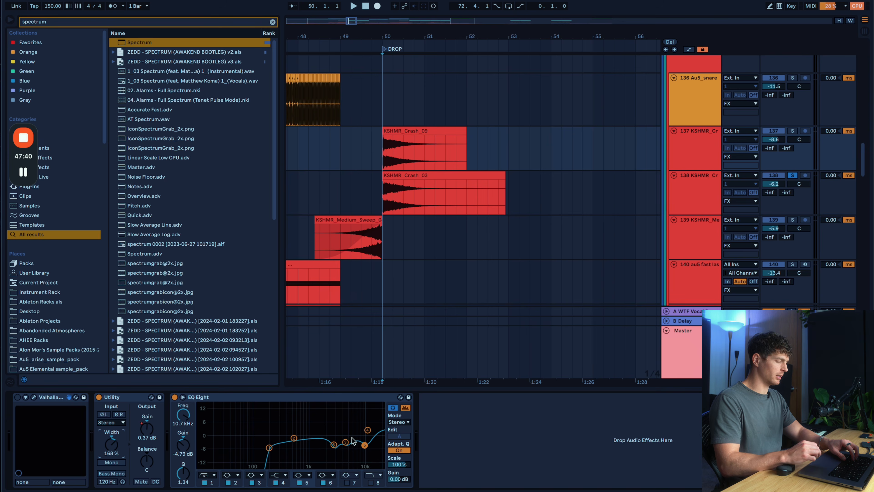
{"action": "key", "text": "s"}
Look over the riser, atmosphere and impact tracks of the FX group across a wider span of the arrangement
{"action": "scroll", "coordinate": [501, 154], "scroll_direction": "down", "scroll_amount": 5}
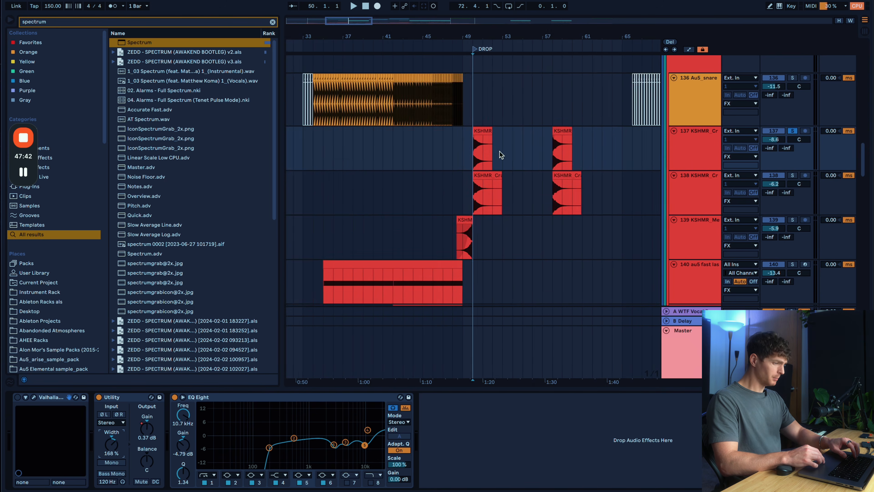
{"action": "scroll", "coordinate": [502, 154], "scroll_direction": "down", "scroll_amount": 5}
{"action": "scroll", "coordinate": [502, 154], "scroll_direction": "right", "scroll_amount": 3}
{"action": "scroll", "coordinate": [493, 184], "scroll_direction": "down", "scroll_amount": 5}
{"action": "scroll", "coordinate": [493, 181], "scroll_direction": "down", "scroll_amount": 5}
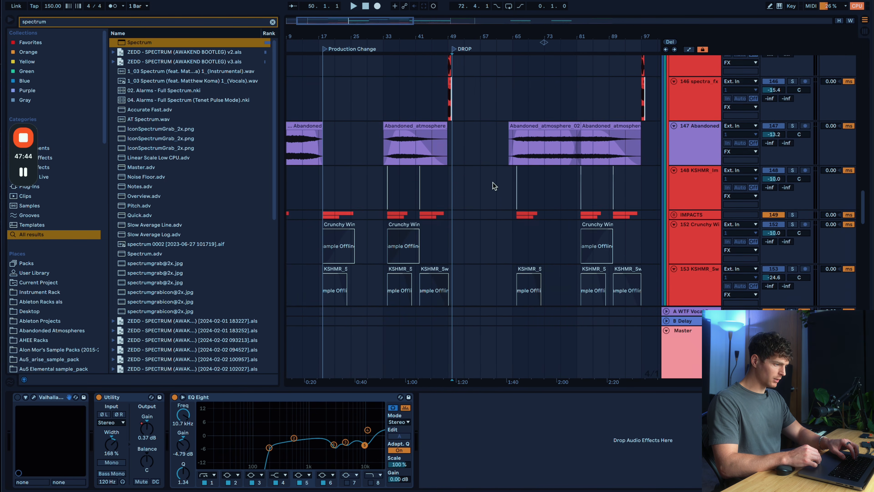
{"action": "scroll", "coordinate": [492, 182], "scroll_direction": "up", "scroll_amount": 1}
{"action": "scroll", "coordinate": [430, 174], "scroll_direction": "up", "scroll_amount": 1}
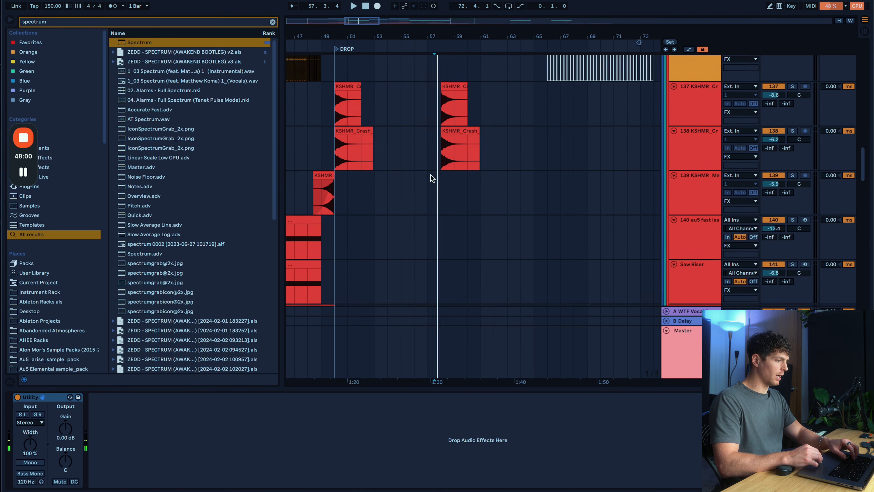
Select both pairs of crash clips on tracks 137 and 138 from bar 50, and narrow the selection to the pair at bar 58
{"action": "scroll", "coordinate": [430, 174], "scroll_direction": "up", "scroll_amount": 3}
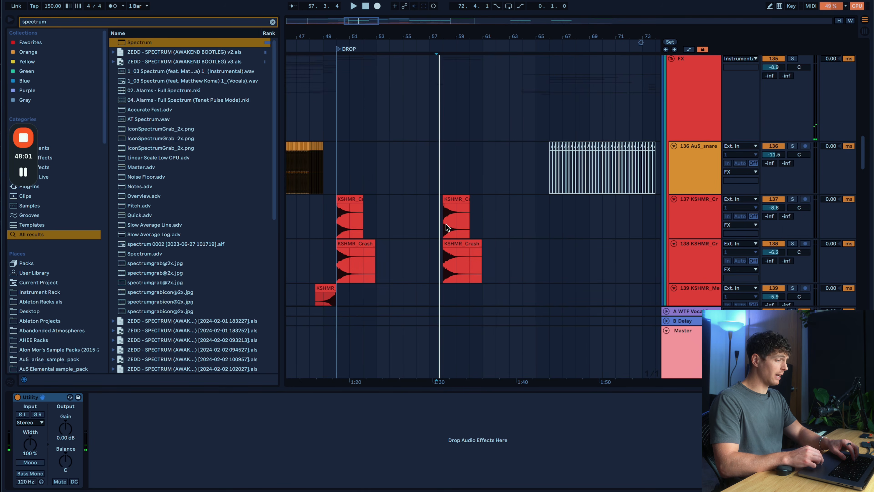
{"action": "left_click_drag", "start_coordinate": [337, 220], "coordinate": [509, 267]}
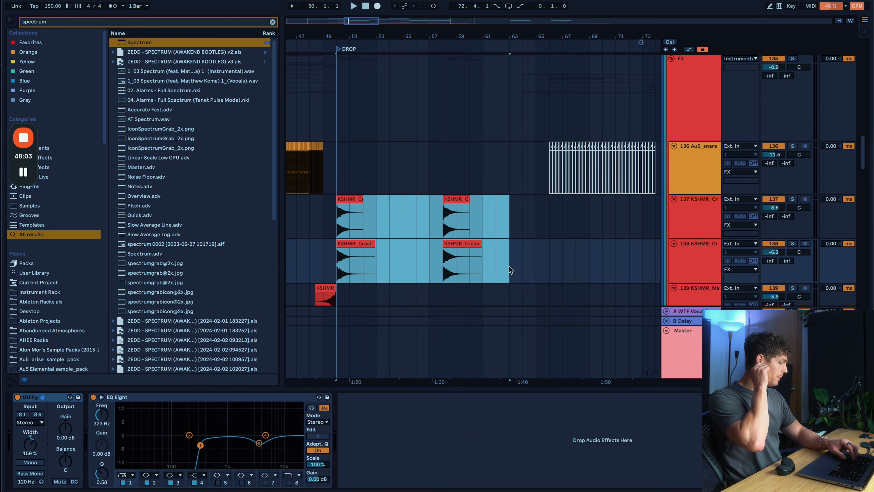
{"action": "scroll", "coordinate": [351, 270], "scroll_direction": "up", "scroll_amount": 1}
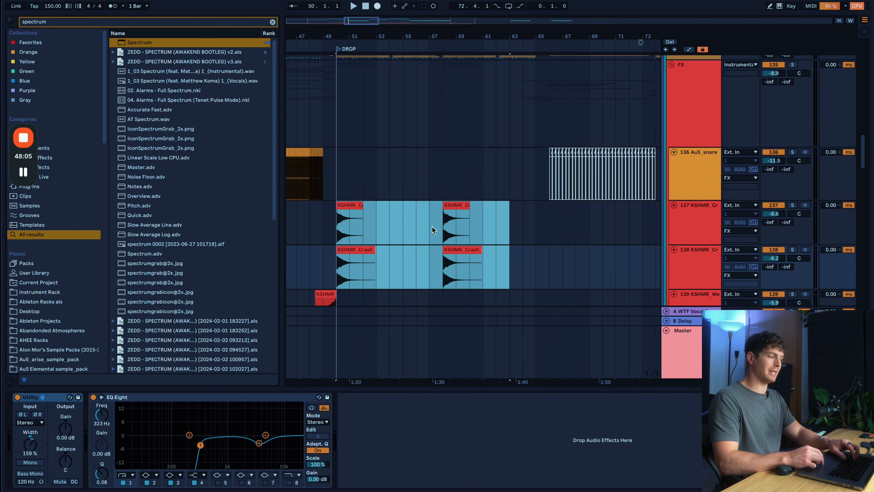
{"action": "left_click_drag", "start_coordinate": [440, 226], "coordinate": [503, 256]}
{"action": "scroll", "coordinate": [505, 262], "scroll_direction": "up", "scroll_amount": 4}
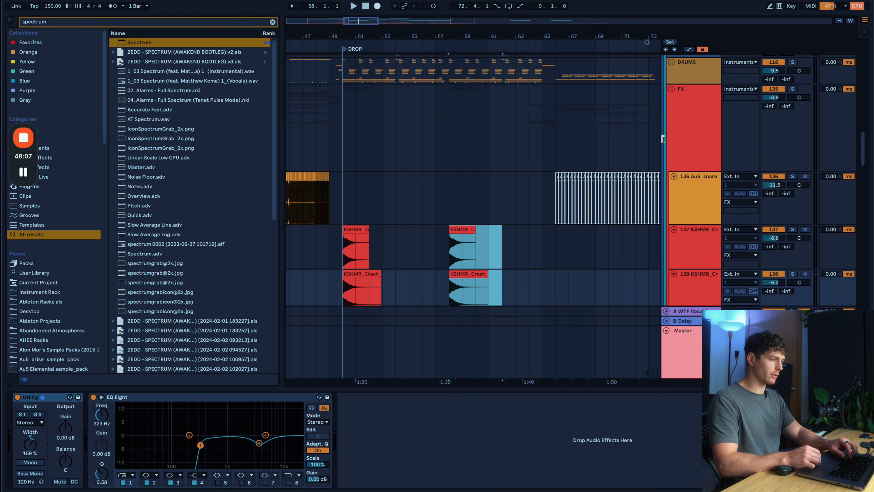
Collapse the FX group, solo it and play it from bar 57 through the crashes at bar 58
{"action": "left_click", "coordinate": [671, 89]}
{"action": "scroll", "coordinate": [440, 197], "scroll_direction": "up", "scroll_amount": 5}
{"action": "scroll", "coordinate": [439, 197], "scroll_direction": "left", "scroll_amount": 1}
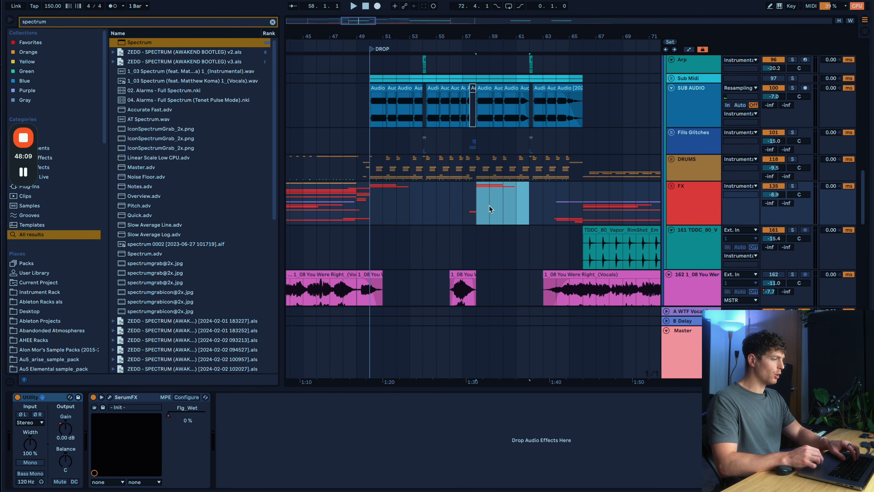
{"action": "left_click", "coordinate": [482, 206]}
{"action": "key", "text": "space"}
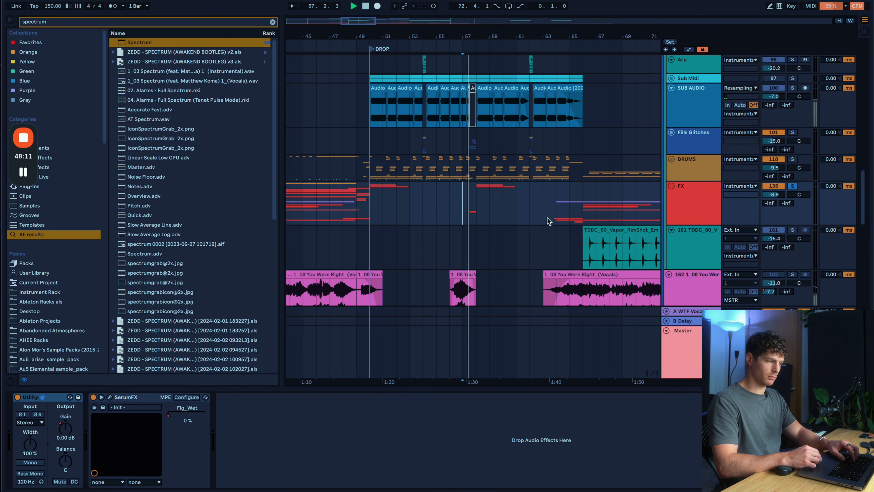
{"action": "key", "text": "space"}
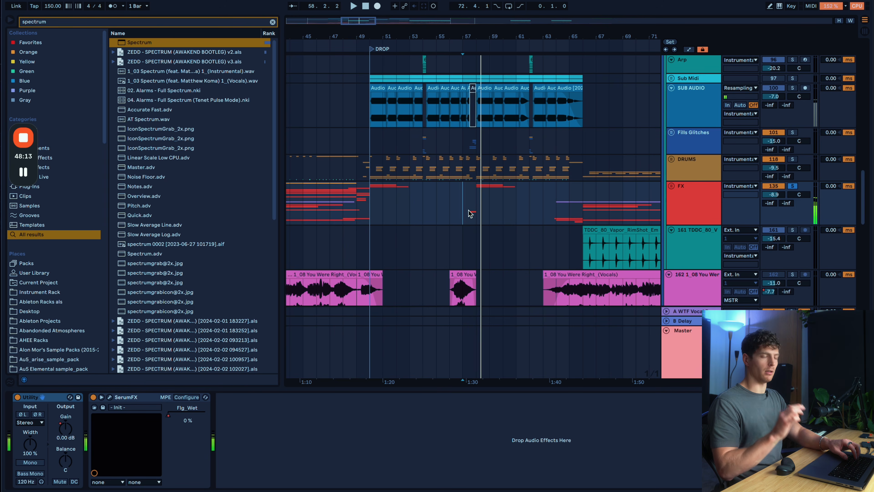